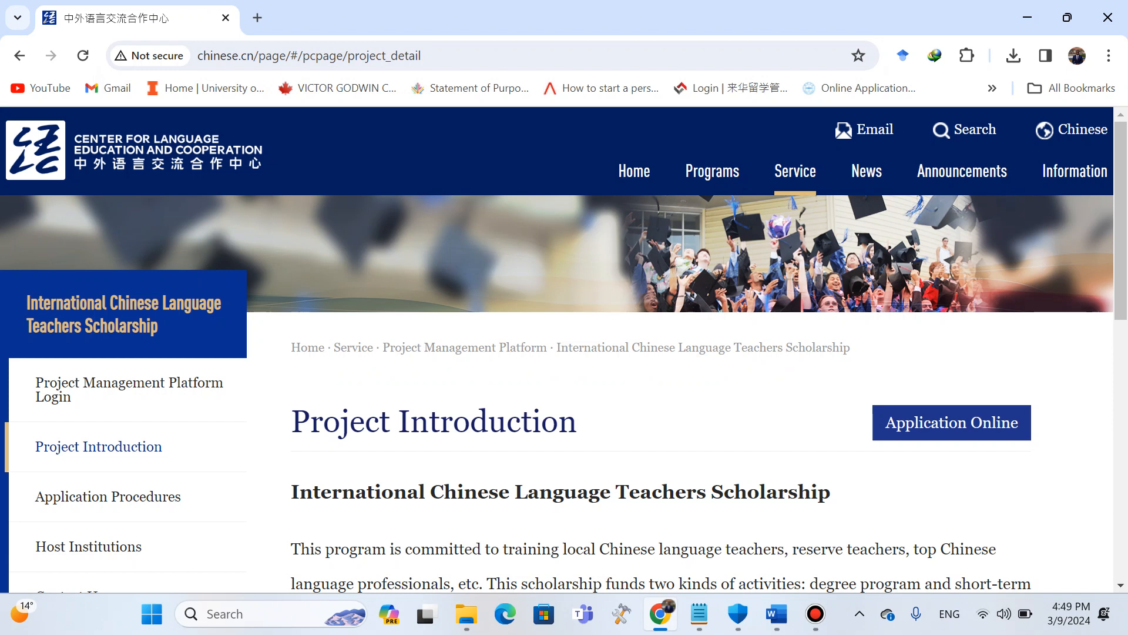
# Open the online application for the International Chinese Language Teachers Scholarship to reach the platform login form.
pyautogui.click(952, 422)
pyautogui.scroll(-5, 564, 349)
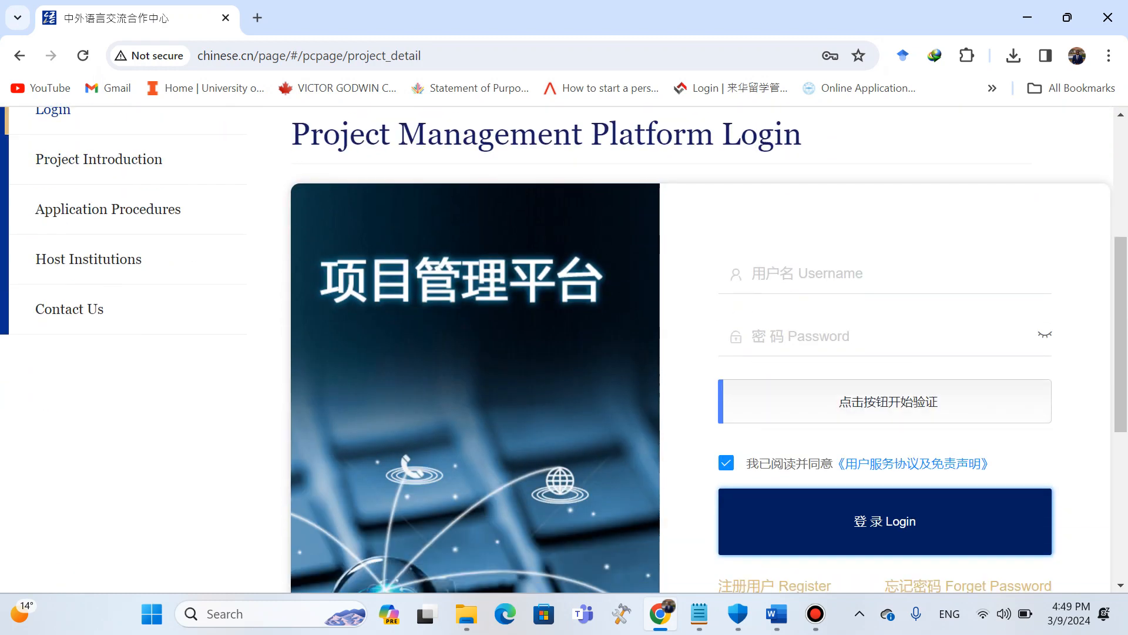
# Log in with the saved username and password, completing the slider verification puzzle first.
pyautogui.click(822, 274)
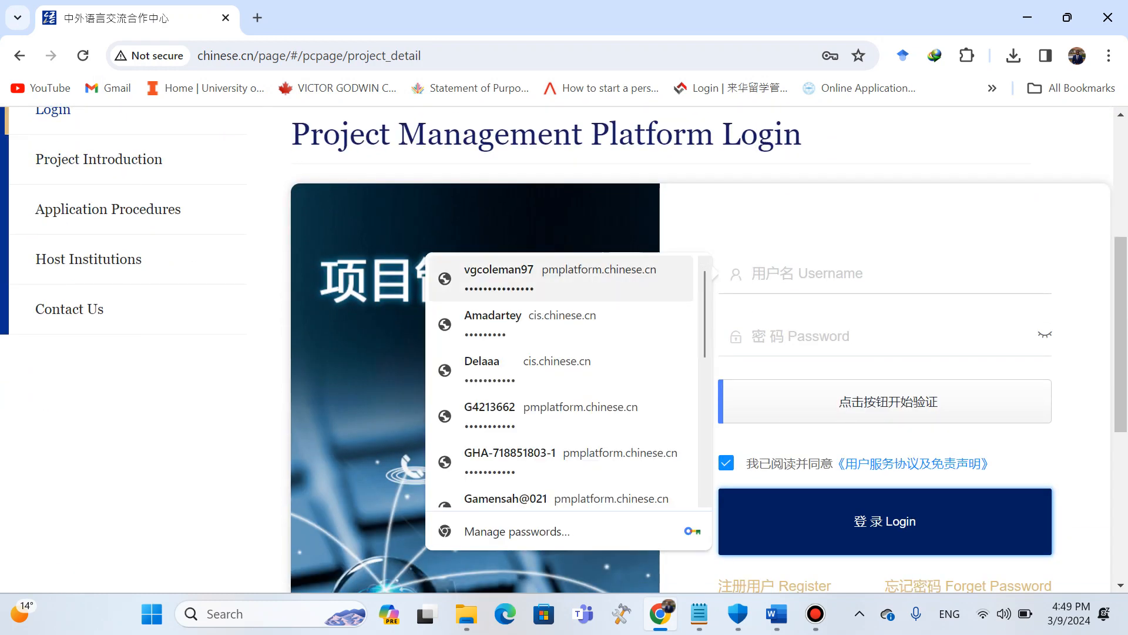
pyautogui.press('Return')
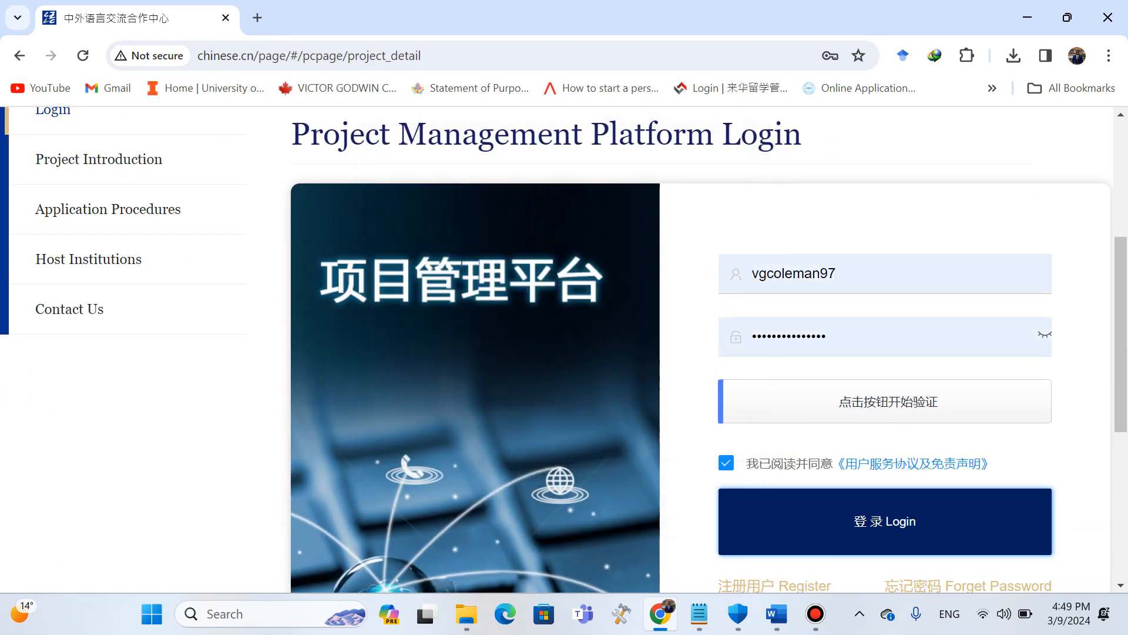
pyautogui.click(885, 401)
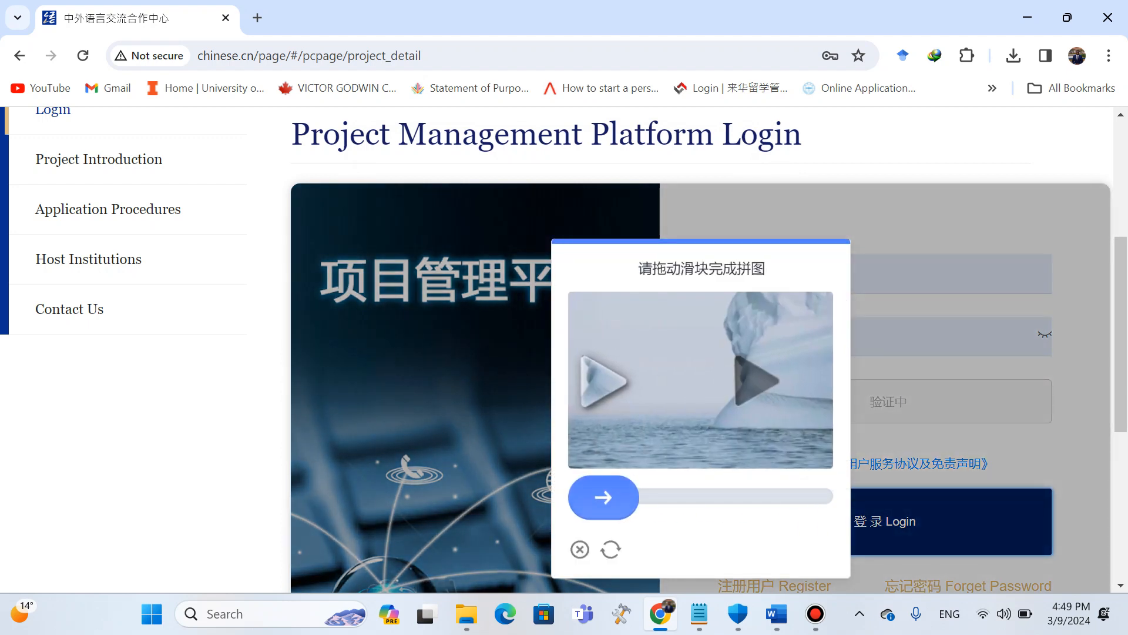
pyautogui.moveTo(605, 497); pyautogui.dragTo(759, 498)
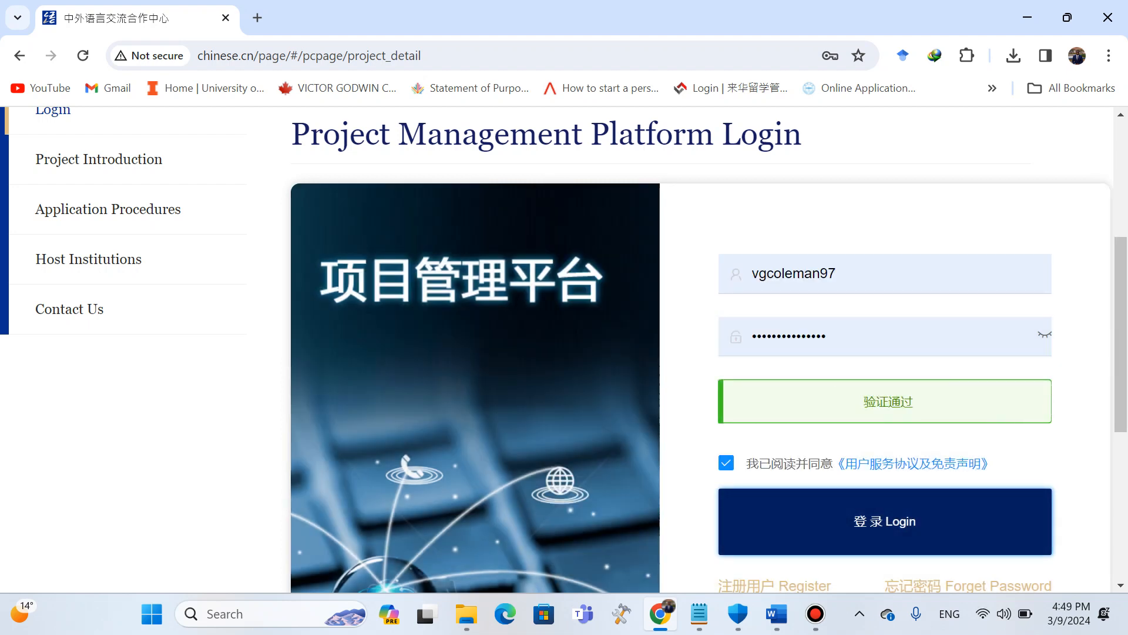
pyautogui.click(885, 521)
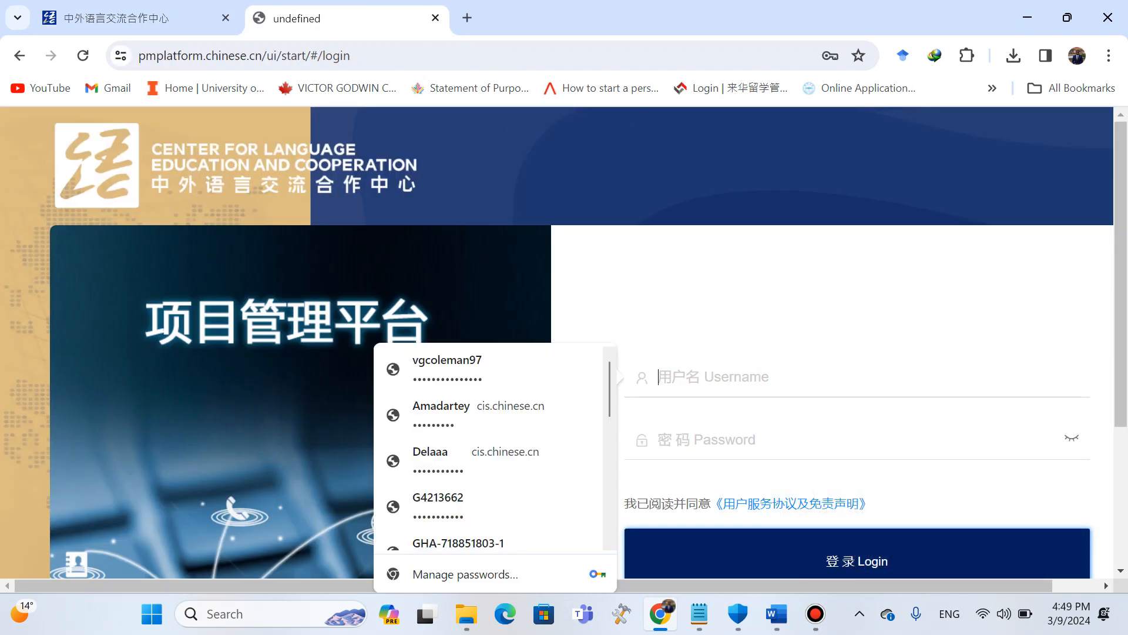
# Log in again on the project management platform page using the saved credentials and the slider puzzle.
pyautogui.press('Return')
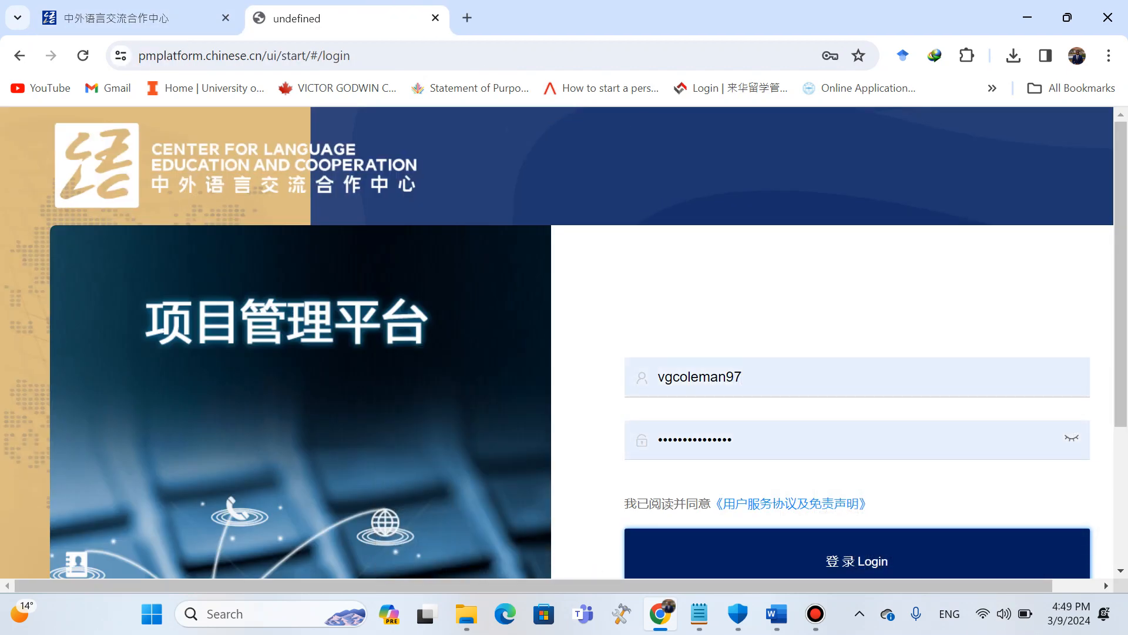
pyautogui.press('Return')
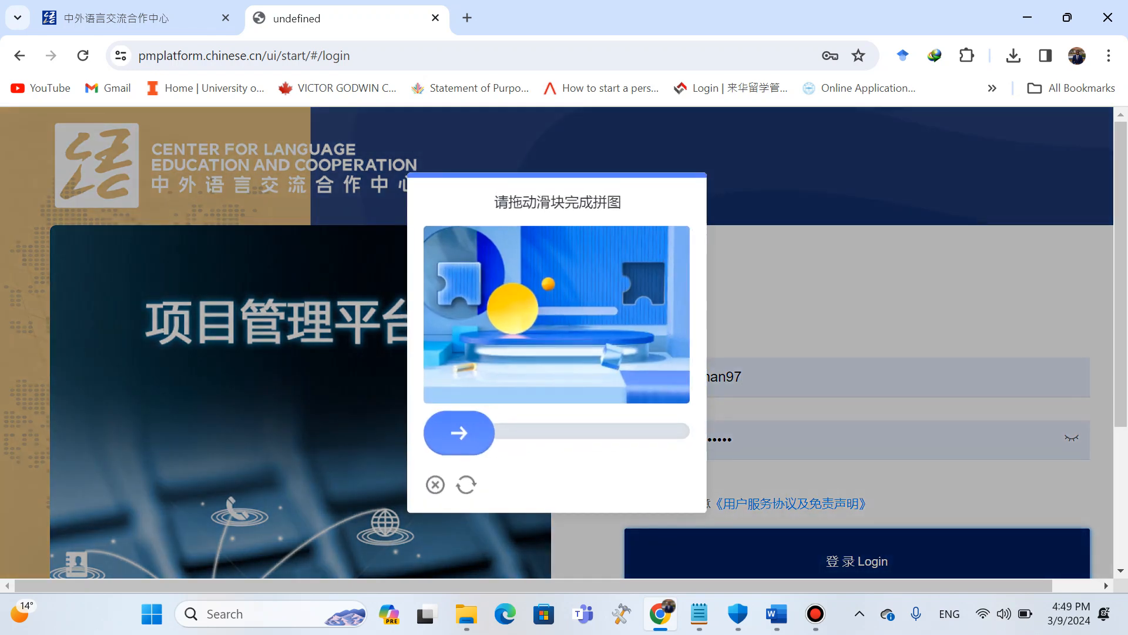
pyautogui.moveTo(459, 432); pyautogui.dragTo(648, 433)
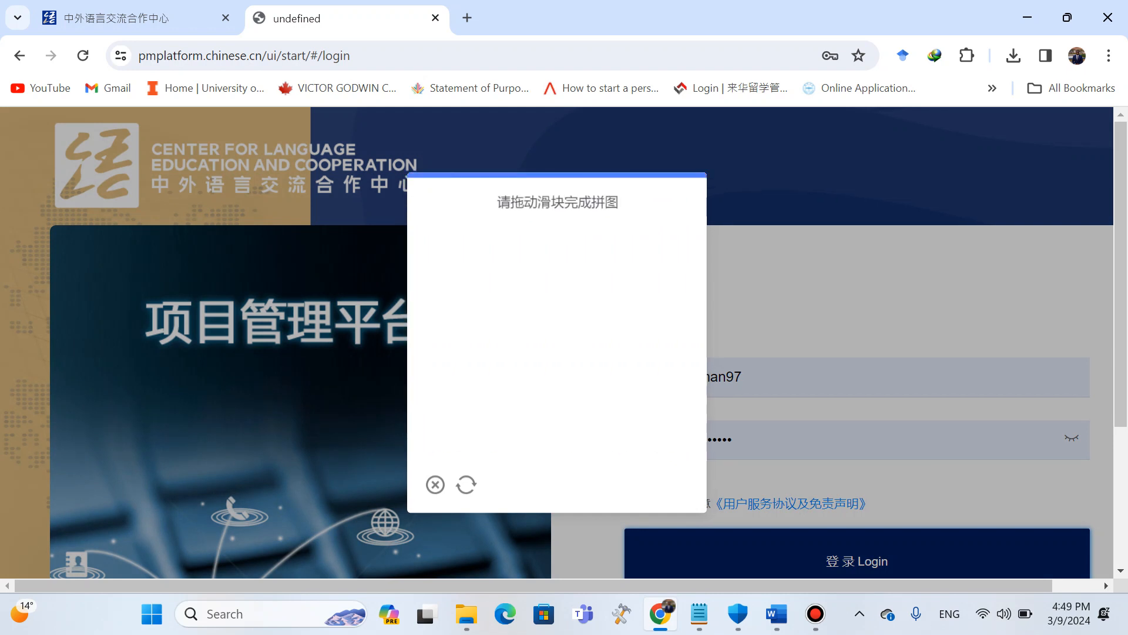
pyautogui.moveTo(459, 432); pyautogui.dragTo(619, 432)
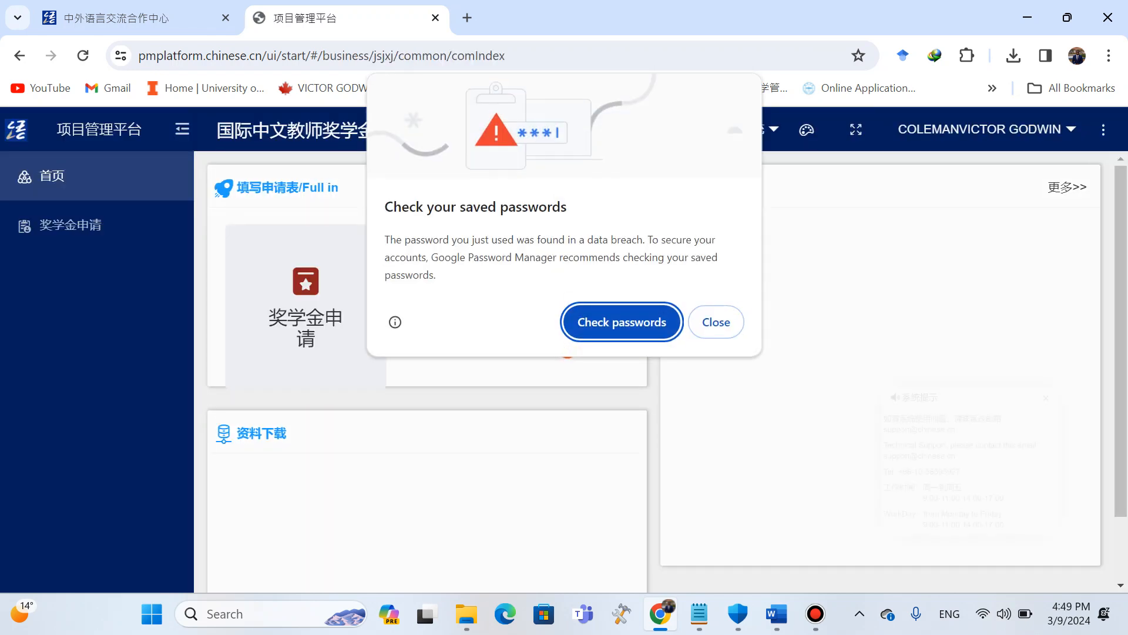
# Dismiss the password warning and the system notice, then open the scholarship application list.
pyautogui.click(715, 322)
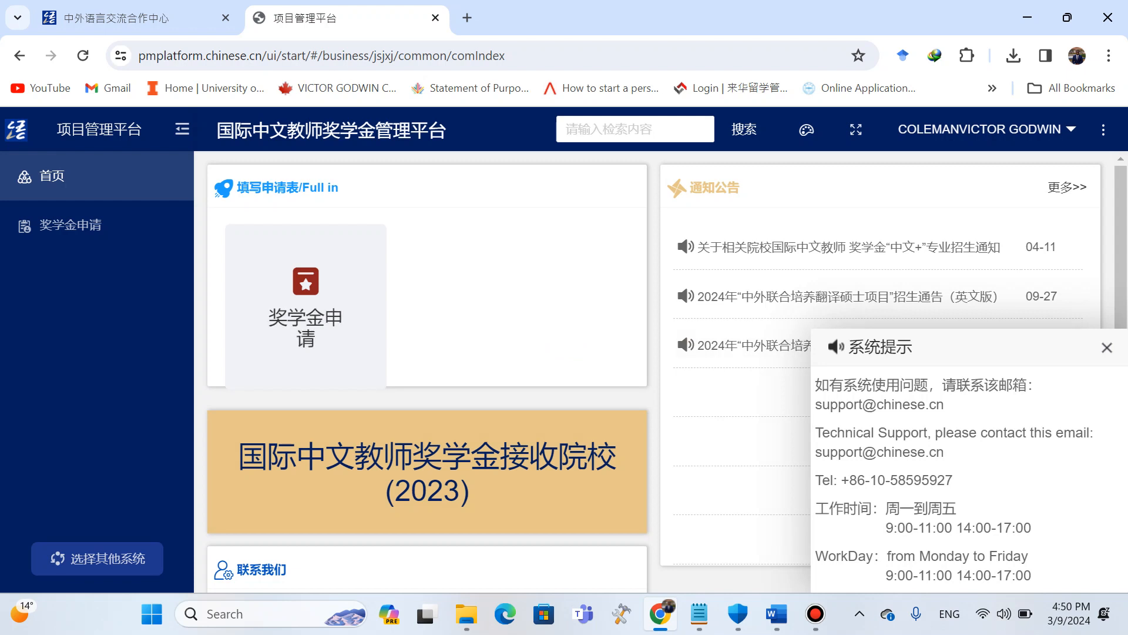
pyautogui.click(1106, 347)
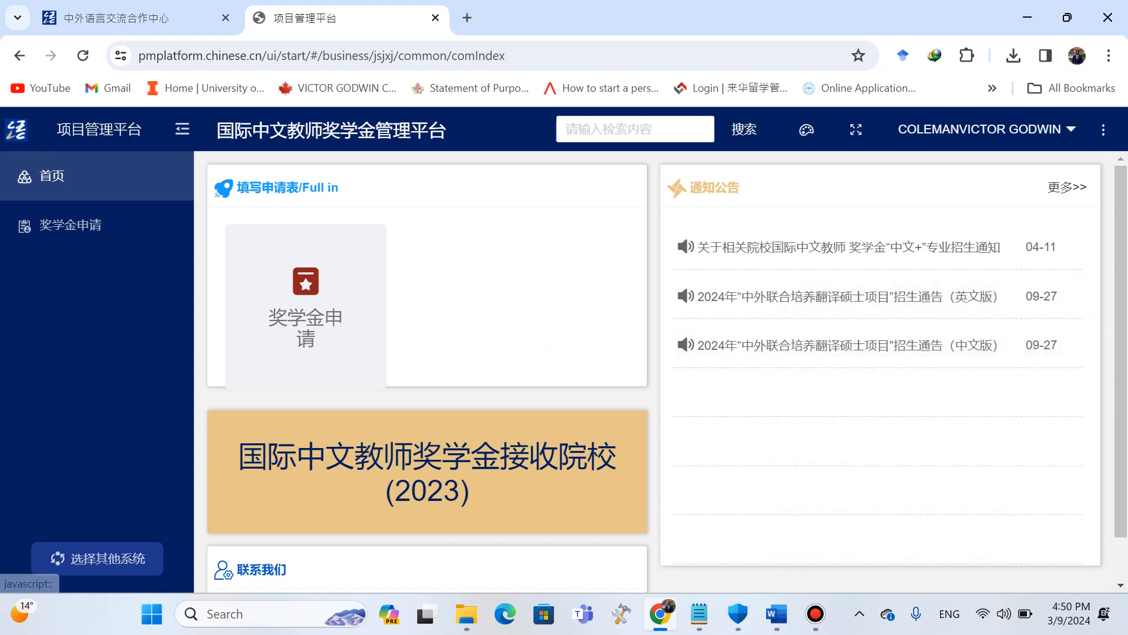
pyautogui.click(70, 225)
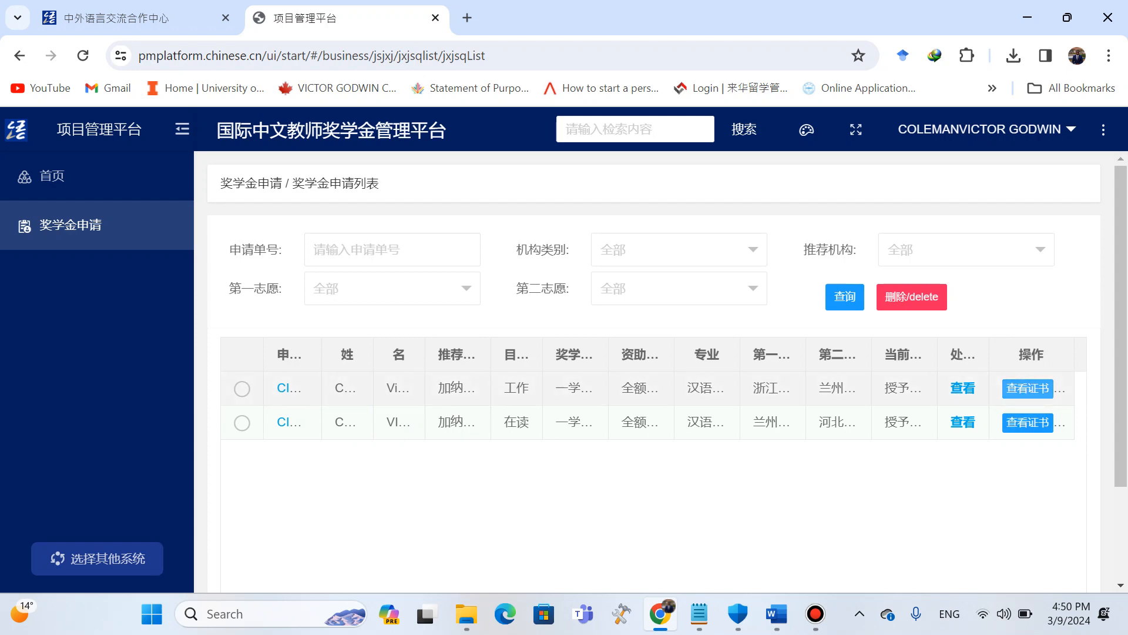
# Start a new scholarship application in the Chinese Language Teacher Programme category.
pyautogui.click(52, 176)
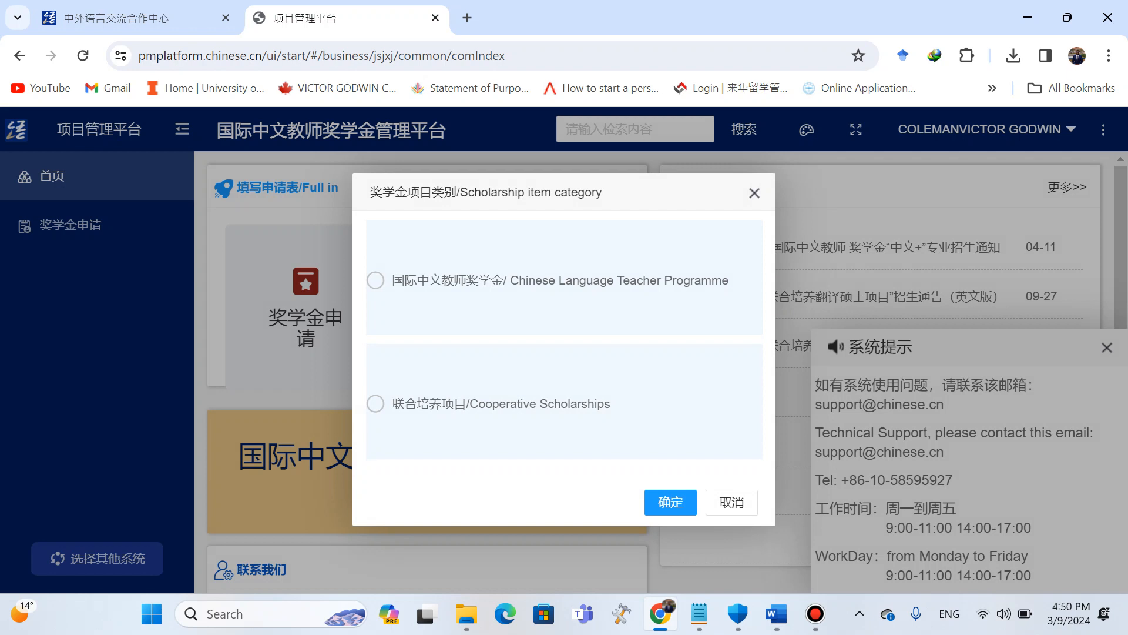
pyautogui.click(375, 280)
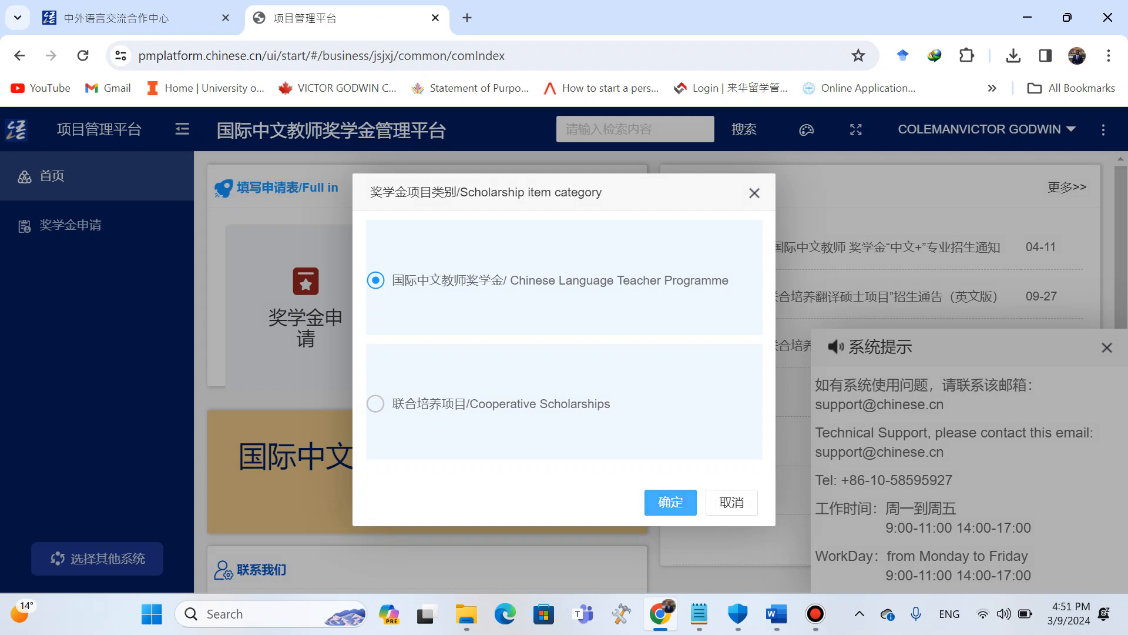
pyautogui.click(670, 502)
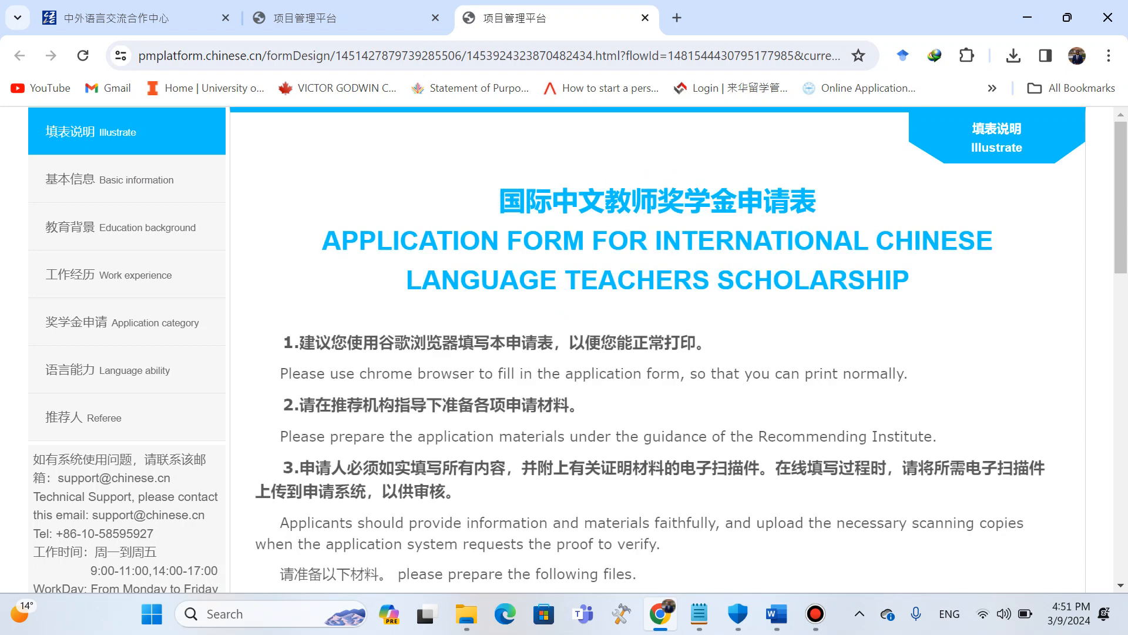
# Read through the application form's filling instructions and list of required files.
pyautogui.scroll(-2, 657, 350)
pyautogui.scroll(2, 657, 350)
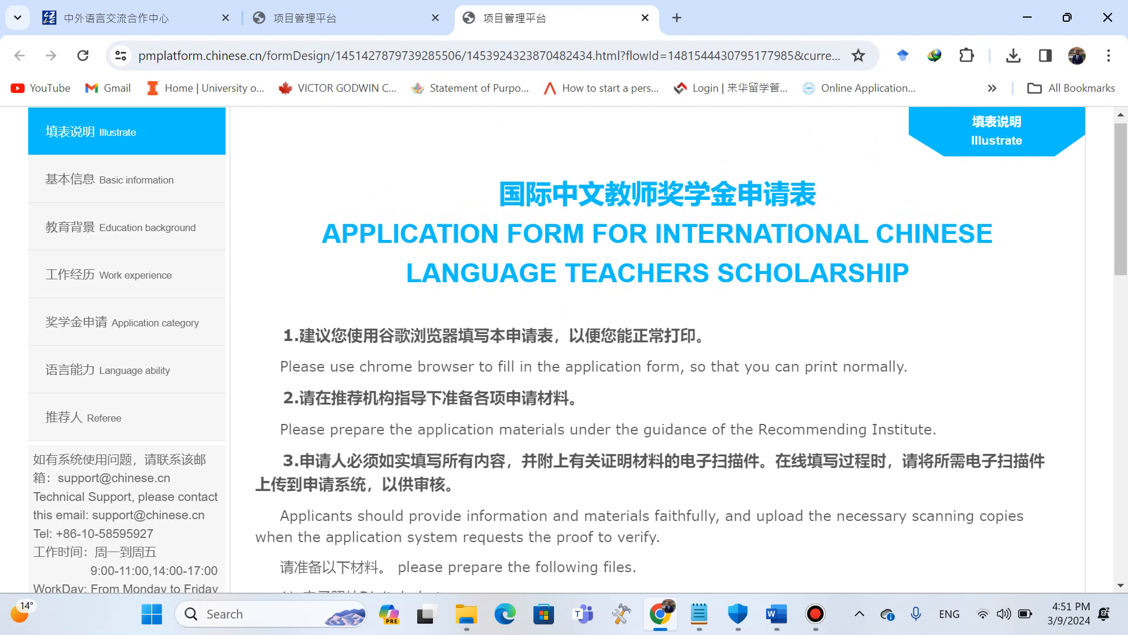
pyautogui.scroll(-10, 657, 350)
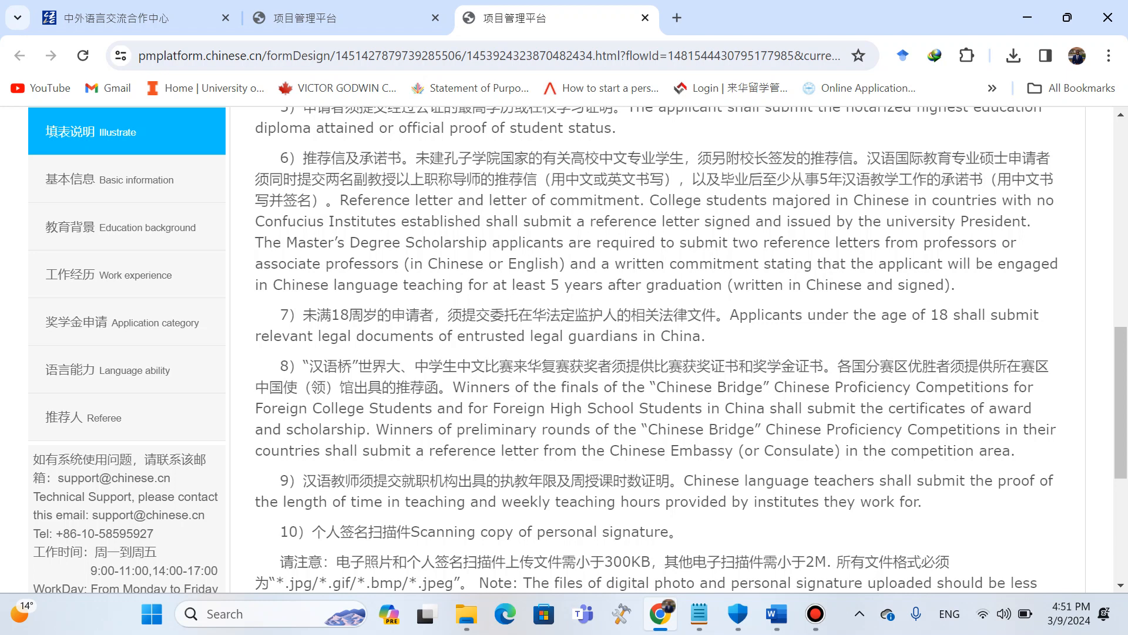
pyautogui.scroll(-2, 670, 349)
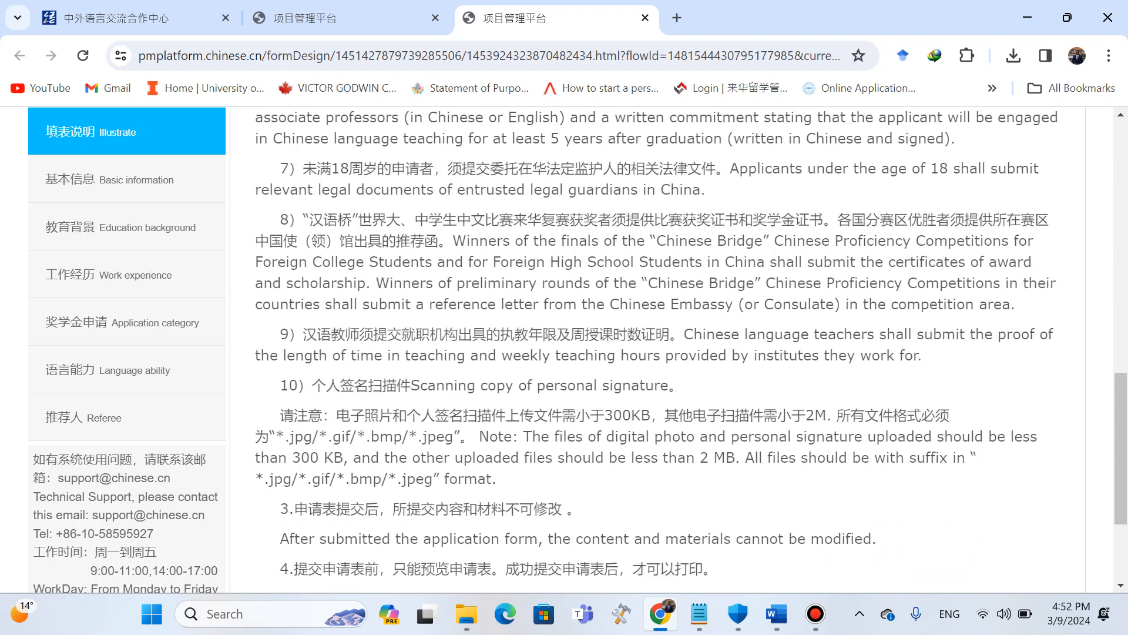
pyautogui.scroll(-2, 578, 349)
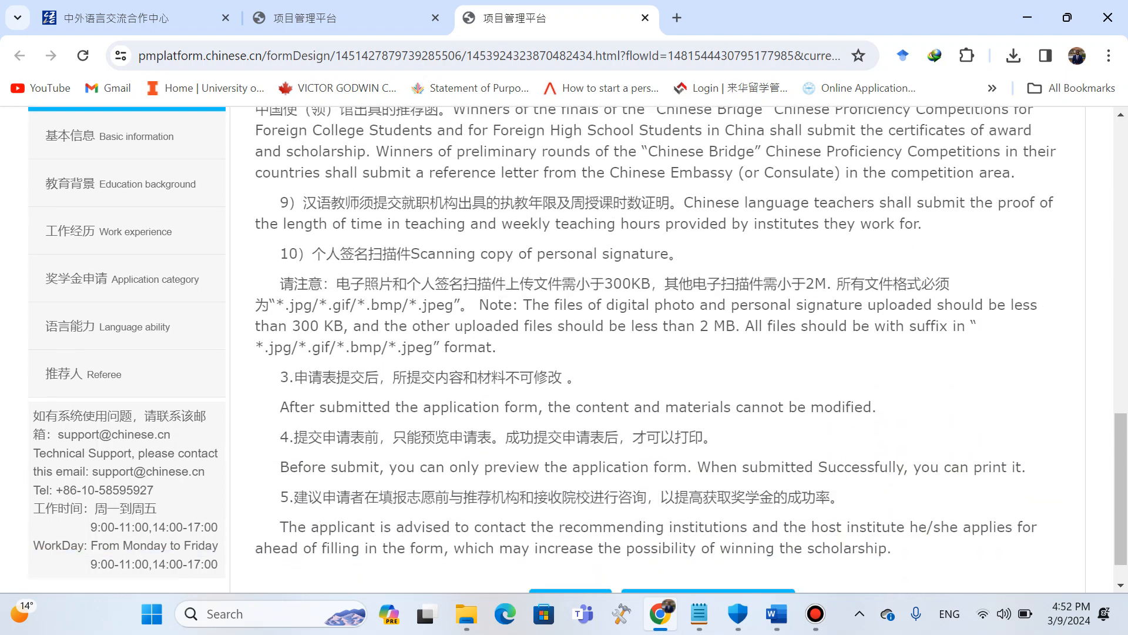
pyautogui.moveTo(699, 326); pyautogui.dragTo(735, 326)
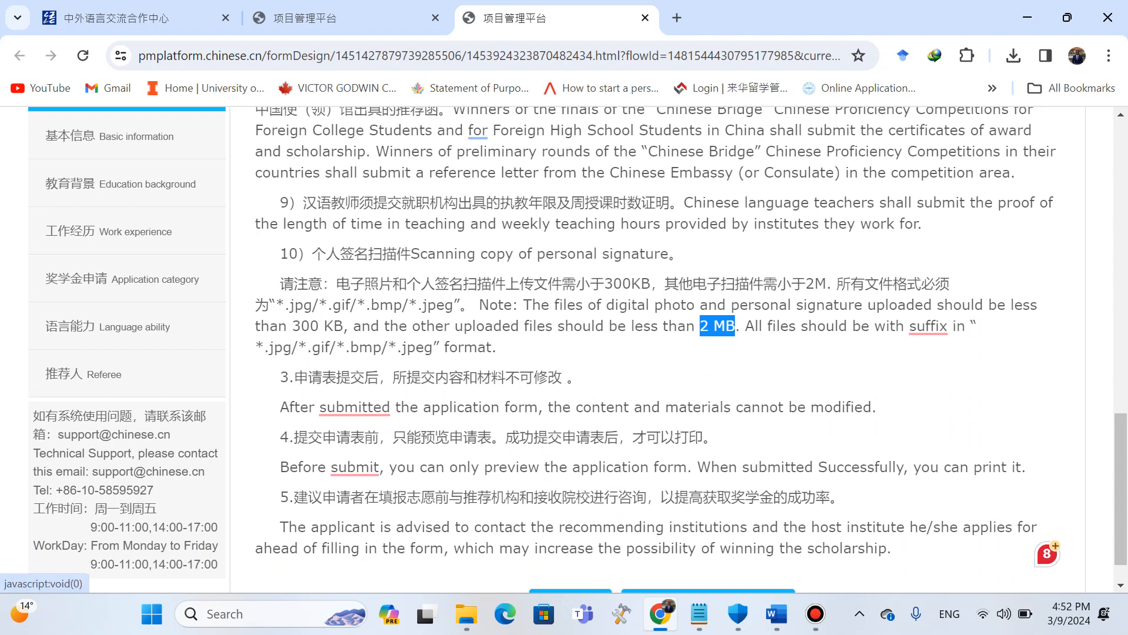
# Upload Passport Picture from the Sample Application folder as the certificate photo in the basic information section.
pyautogui.click(112, 137)
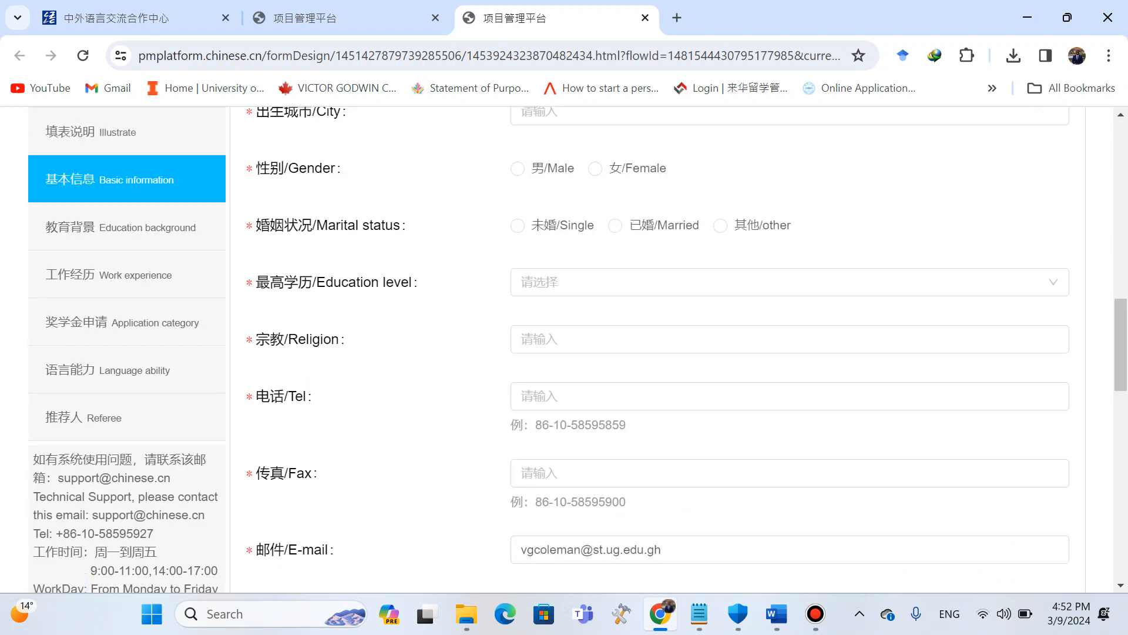
pyautogui.scroll(5, 658, 350)
pyautogui.scroll(8, 658, 350)
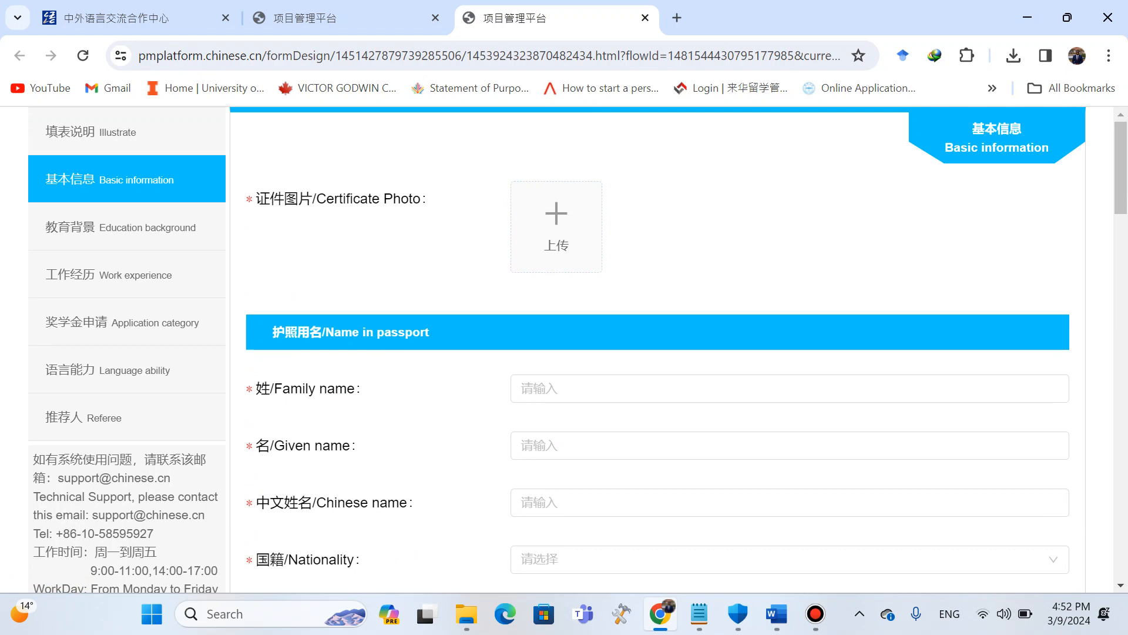
pyautogui.click(556, 227)
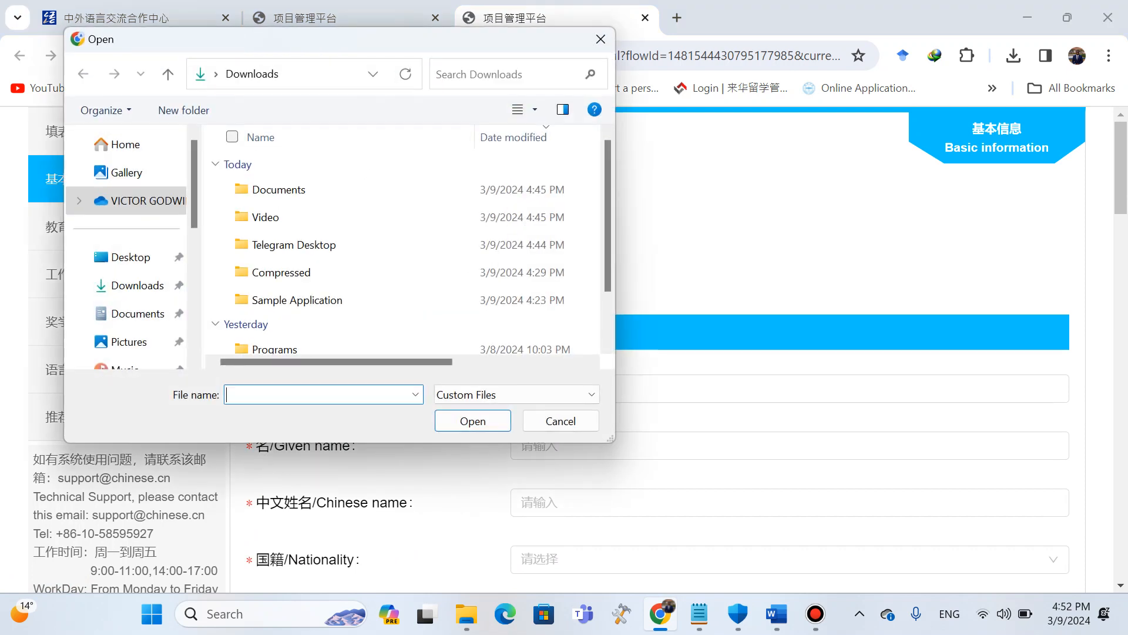
pyautogui.doubleClick(297, 299)
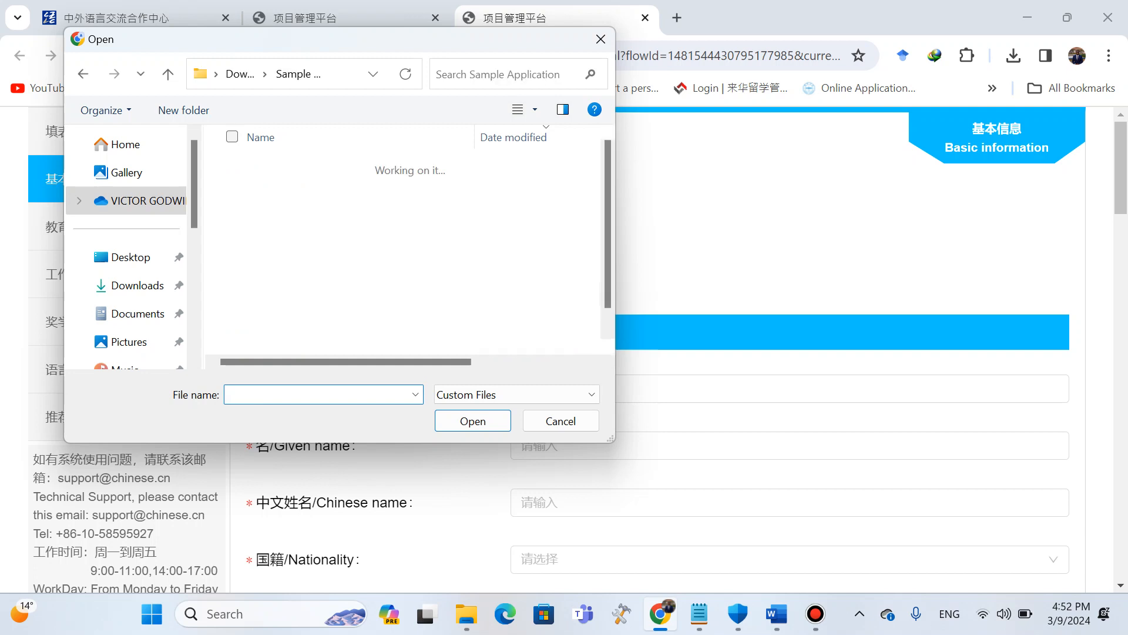
pyautogui.scroll(-1, 306, 236)
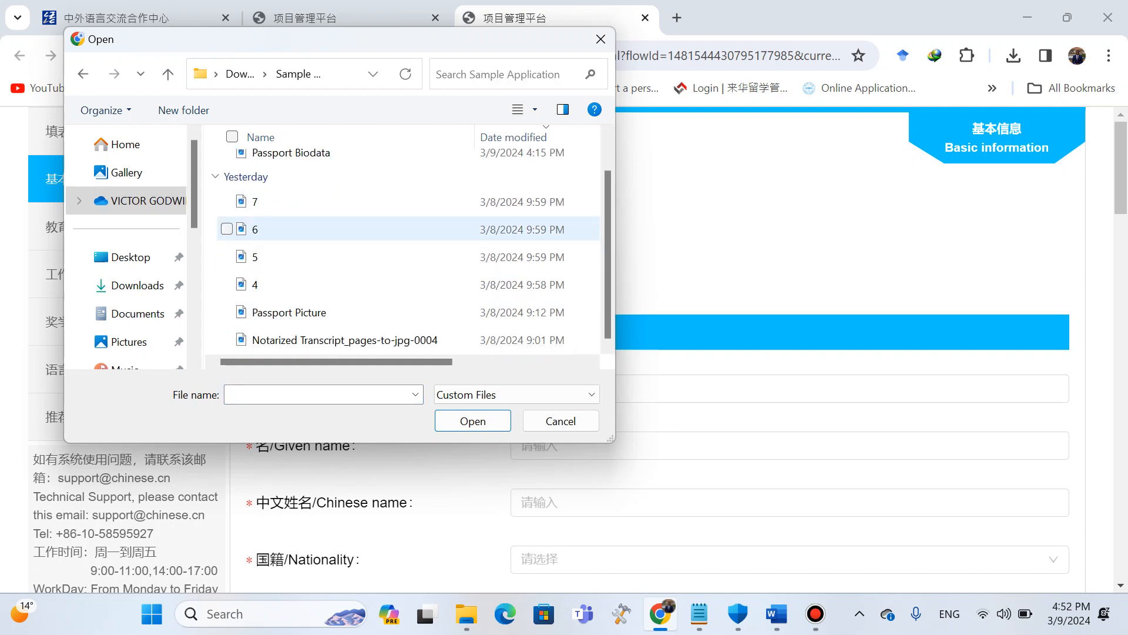
pyautogui.click(289, 312)
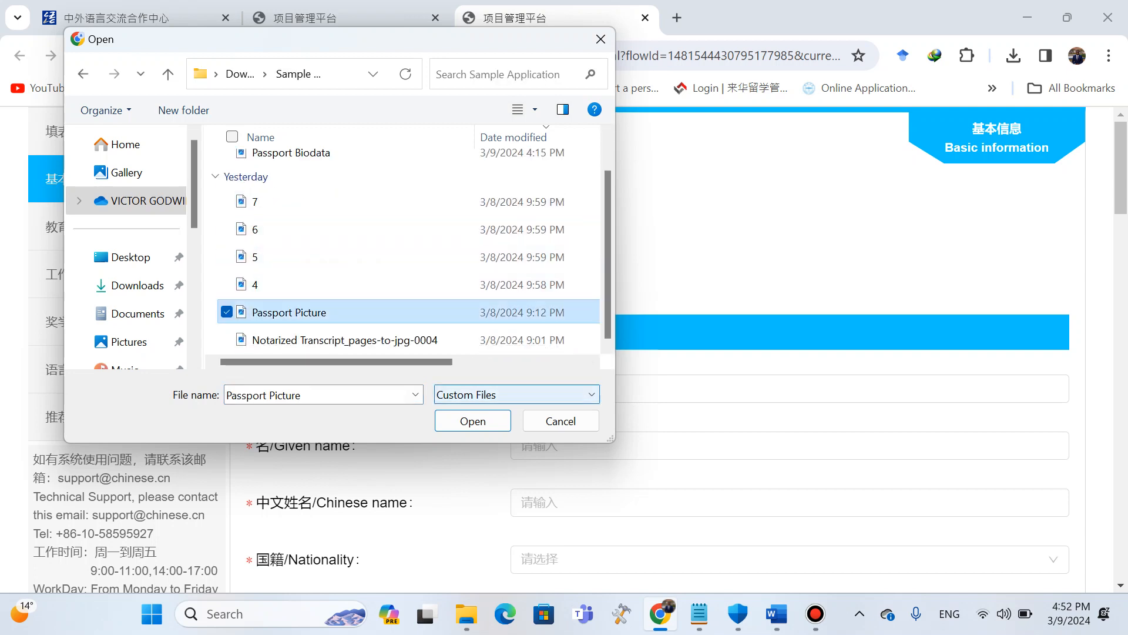
pyautogui.click(473, 421)
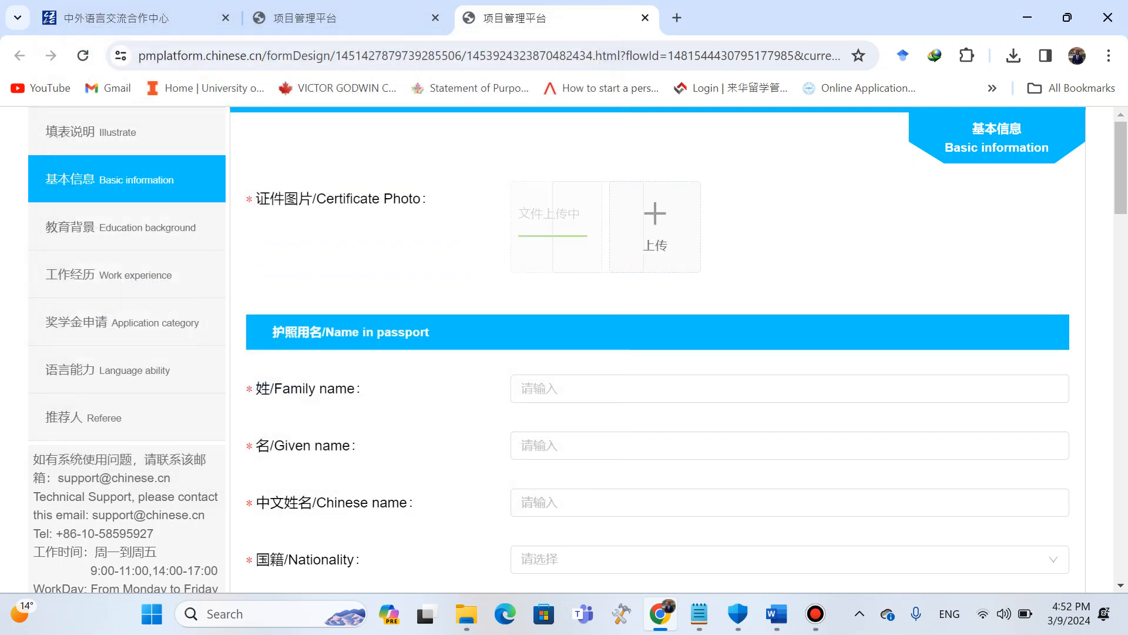
# Enter LENOVO as the family name in passport.
pyautogui.click(790, 388)
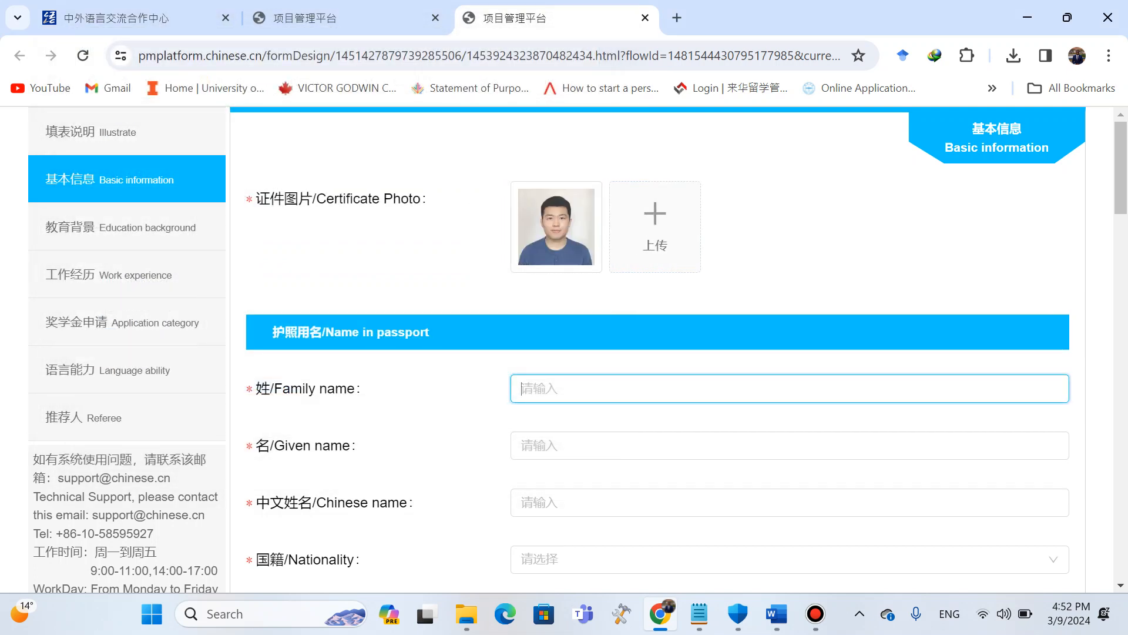
pyautogui.press('capslock')
pyautogui.write('LENOVO')
# Enter TOUCHSCREEN KEYBOARD INTEL CORE I5 as the given name in passport.
pyautogui.click(587, 445)
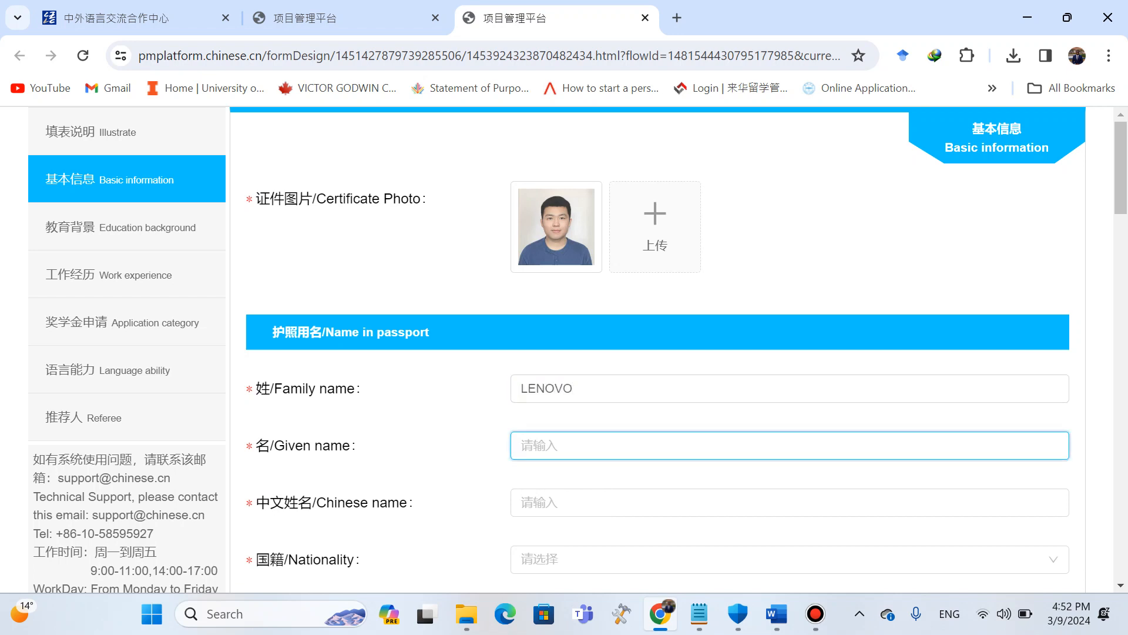
pyautogui.scroll(-2, 588, 445)
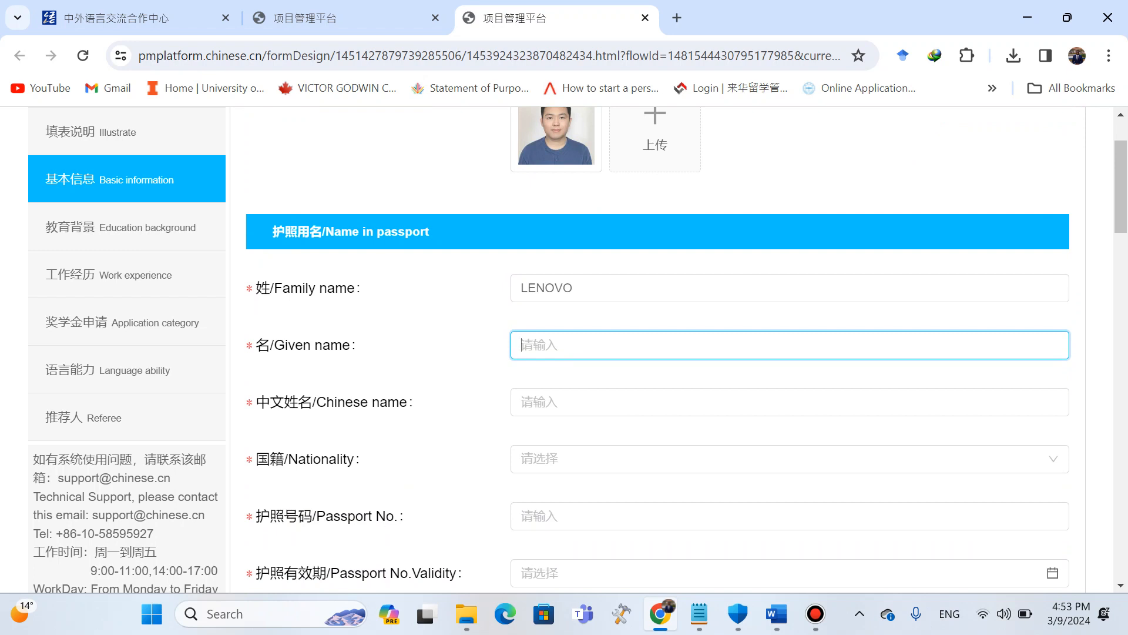
pyautogui.write('TOUCHSCREEN')
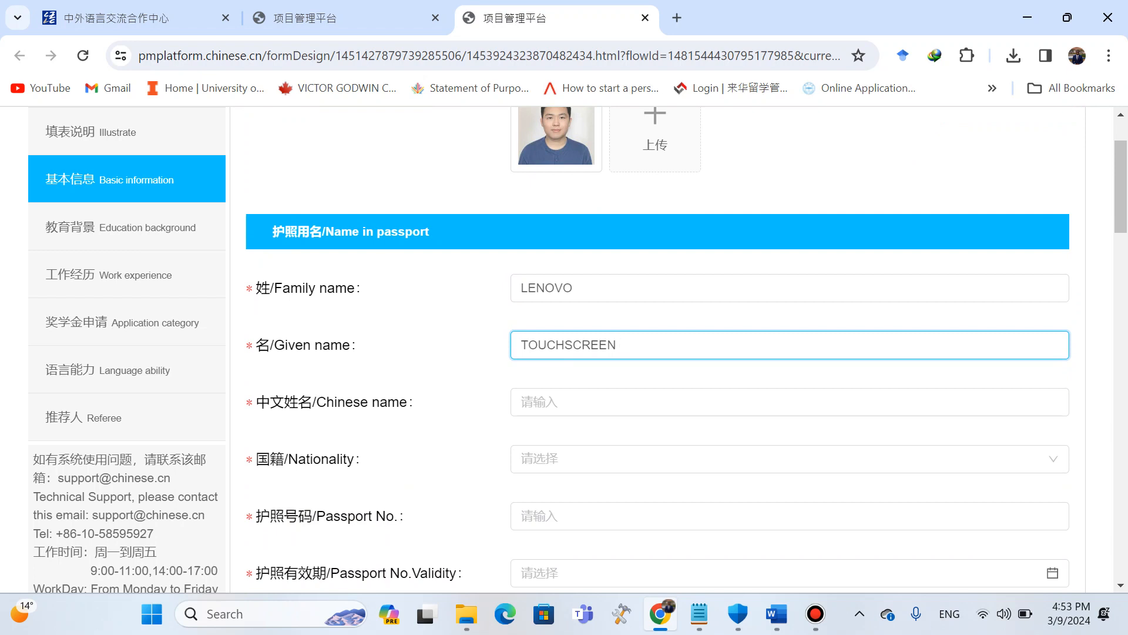
pyautogui.write(' KEYBOARD INTER')
pyautogui.press('BackSpace')
pyautogui.write('L CORE')
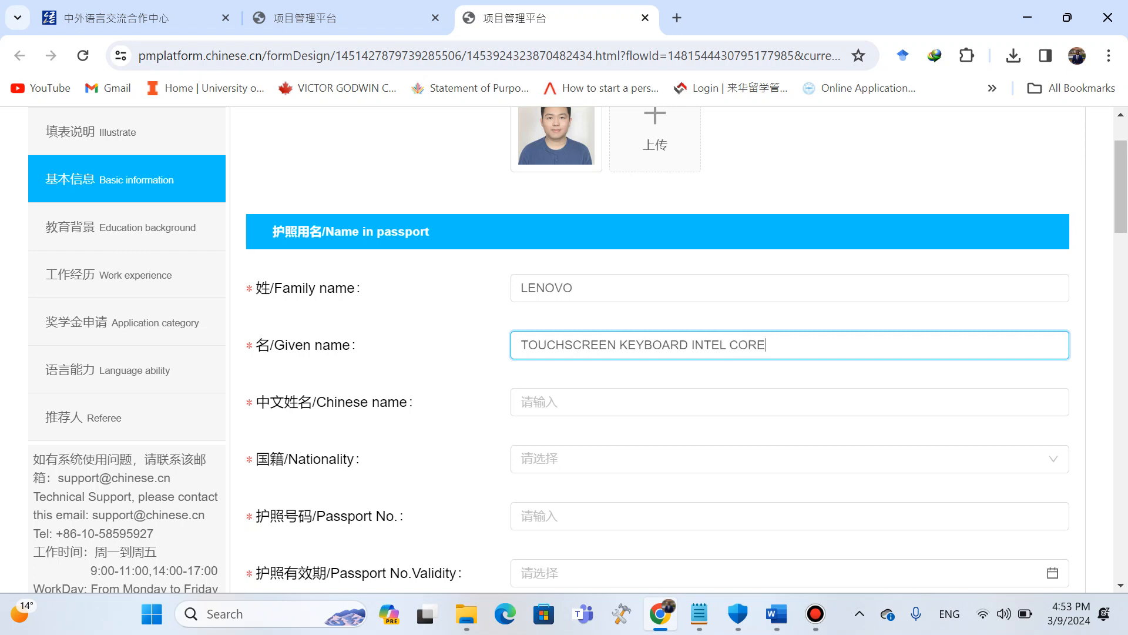
pyautogui.write(' I5')
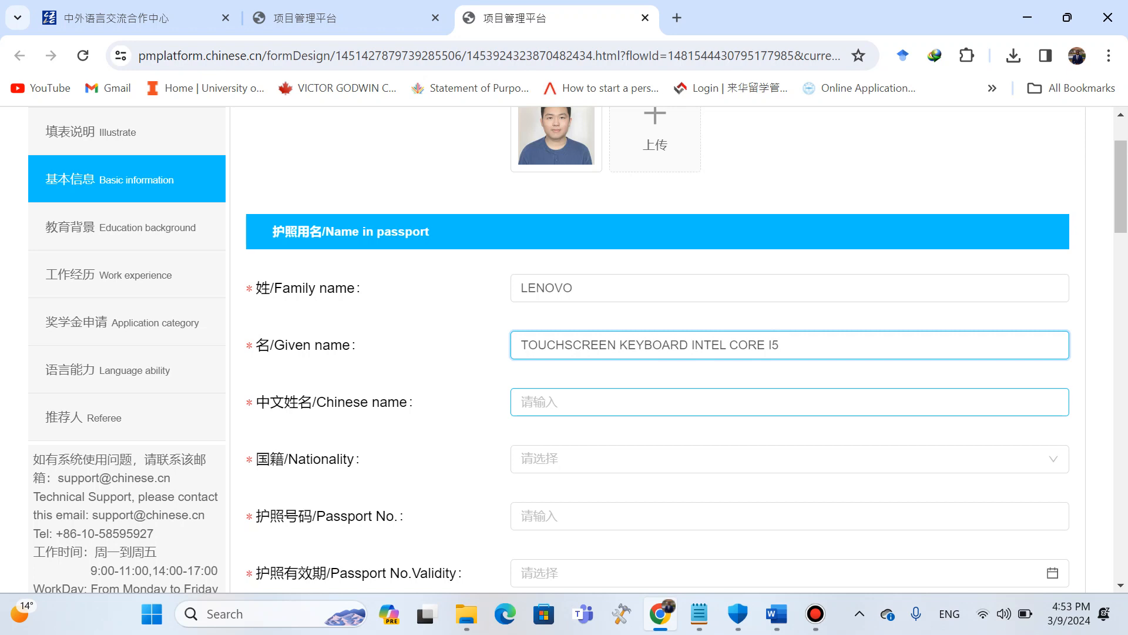
# Enter 重庆 as the Chinese name using the Chinese pinyin input method.
pyautogui.scroll(-1, 659, 376)
pyautogui.click(658, 353)
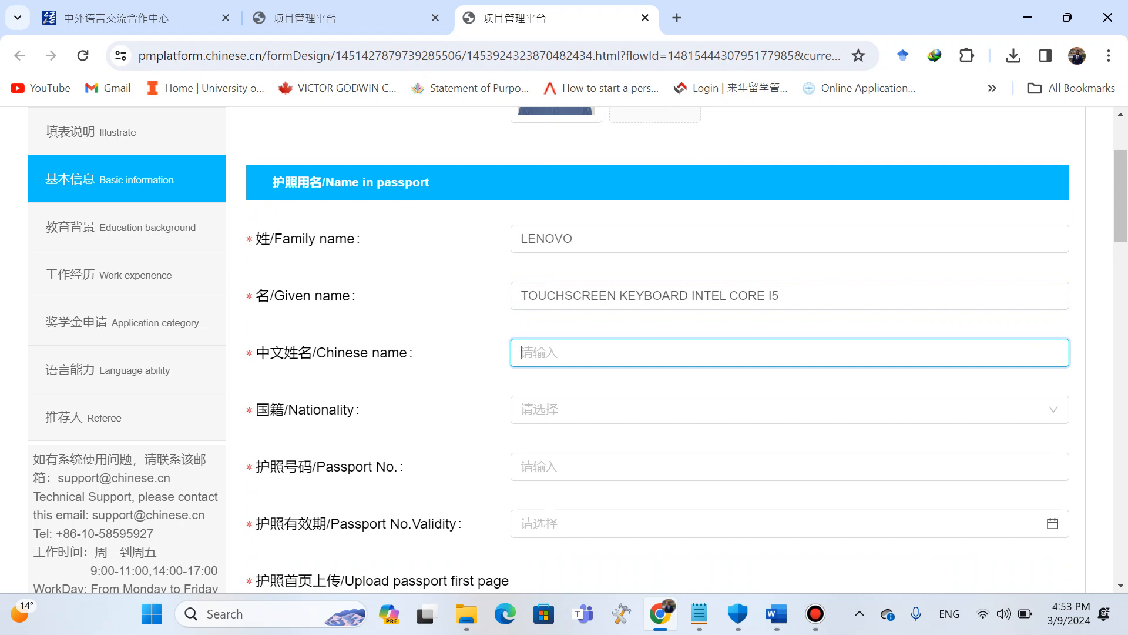
pyautogui.press('super+space')
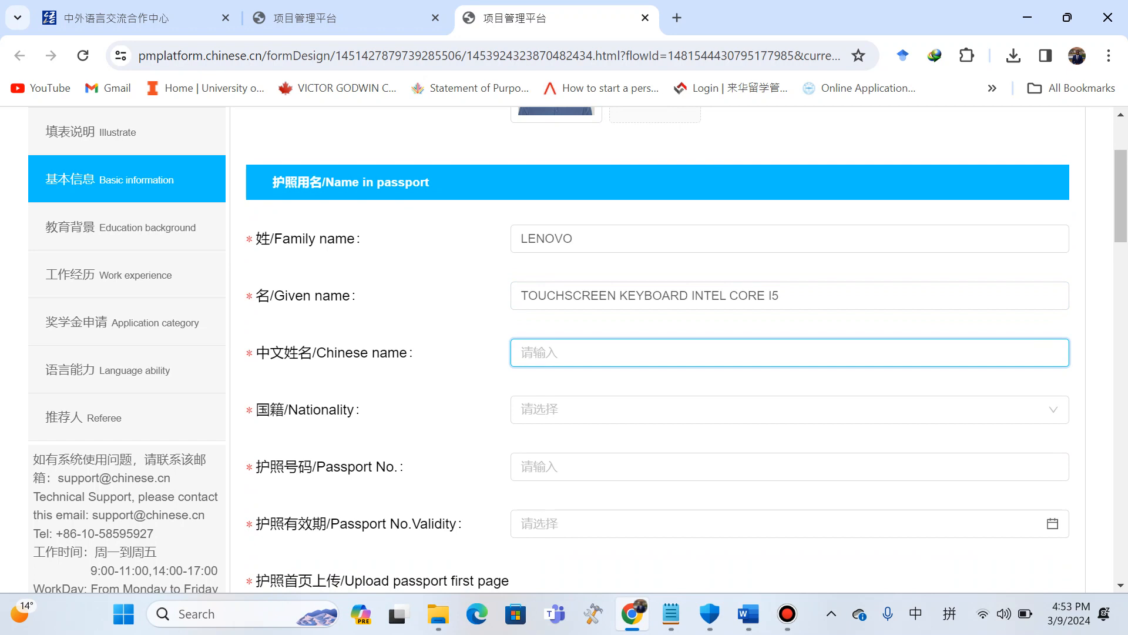
pyautogui.write('CHONG')
pyautogui.press('BackSpace')
pyautogui.press('BackSpace')
pyautogui.press('BackSpace')
pyautogui.press('BackSpace')
pyautogui.press('BackSpace')
pyautogui.press('capslock')
pyautogui.write('ch')
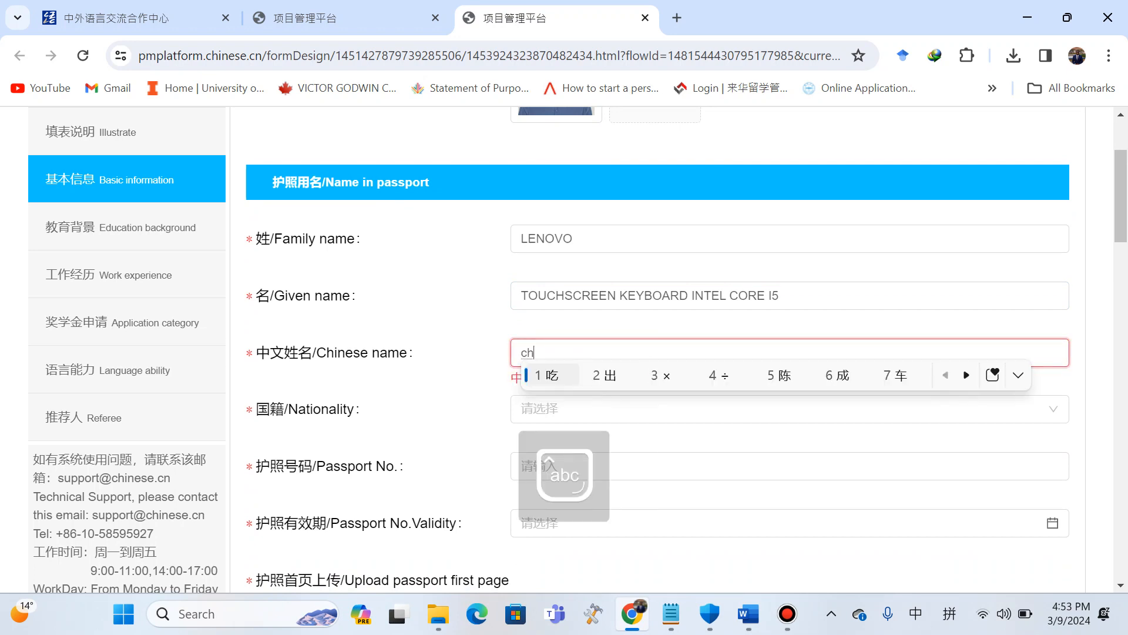
pyautogui.write("ong'q")
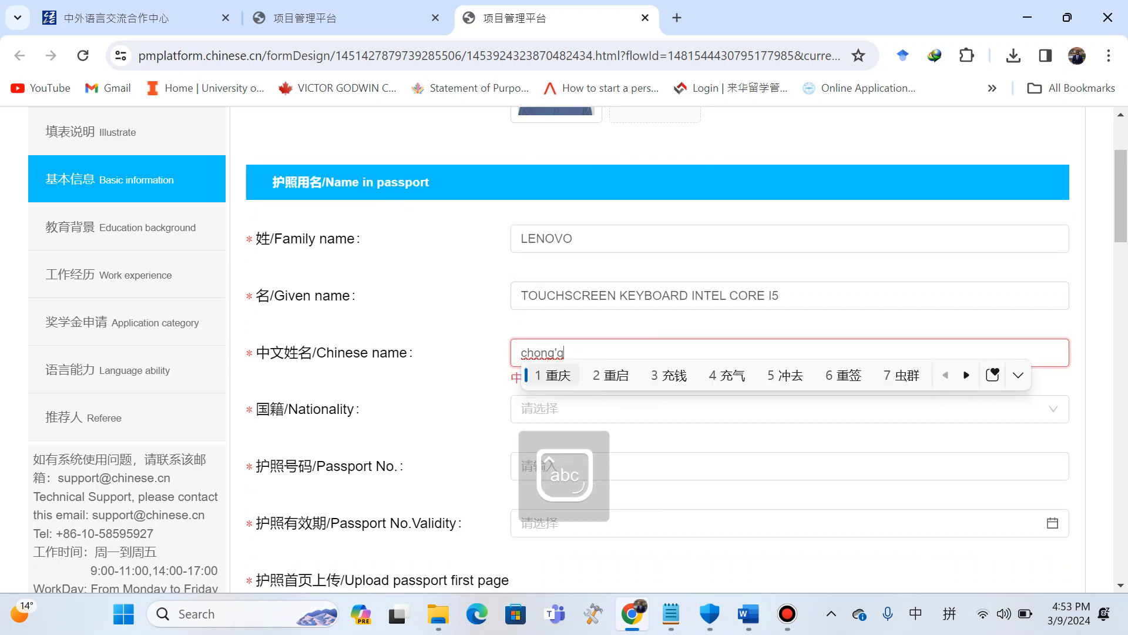
pyautogui.press('space')
pyautogui.press('super+space')
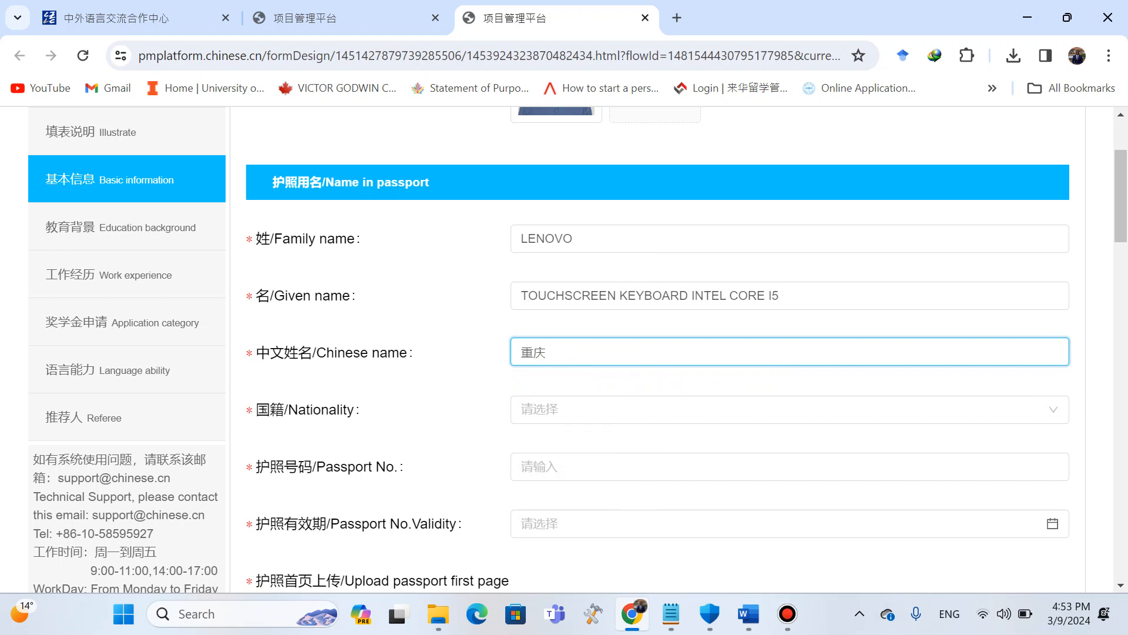
# Select 加纳/Ghana as the nationality by searching for gha.
pyautogui.scroll(-2, 686, 349)
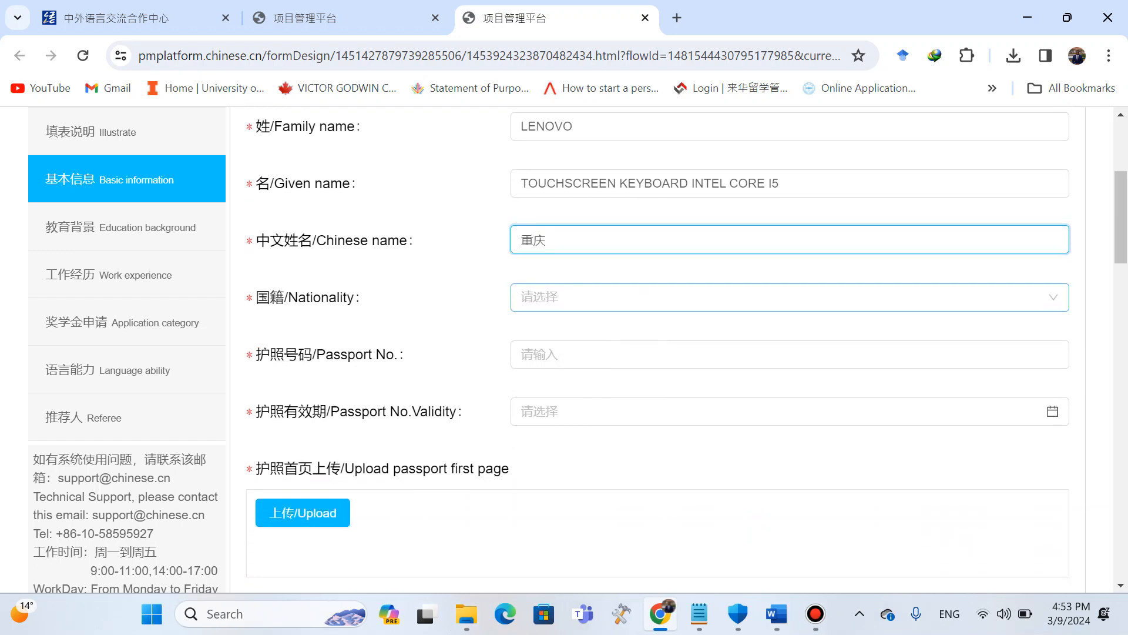
pyautogui.click(790, 295)
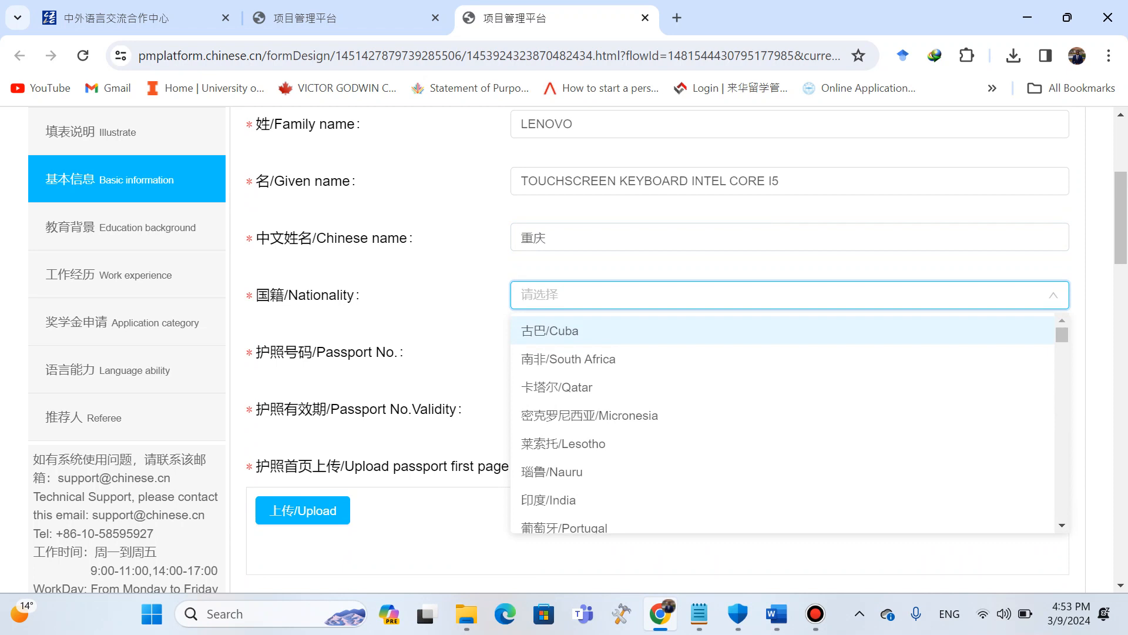
pyautogui.write('gha')
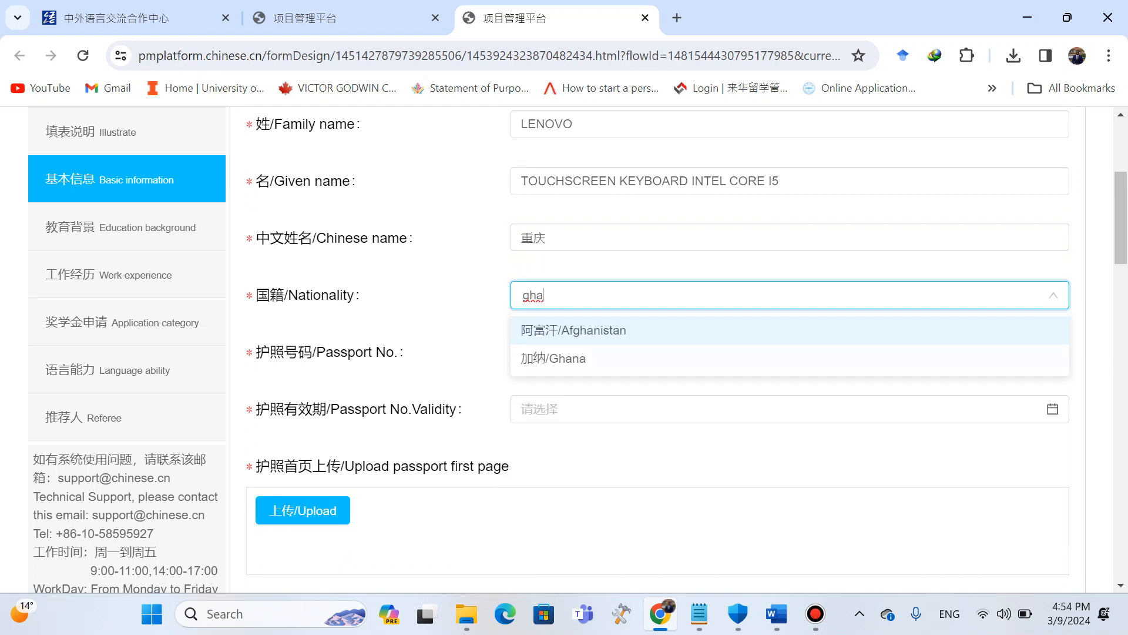
pyautogui.press('Down')
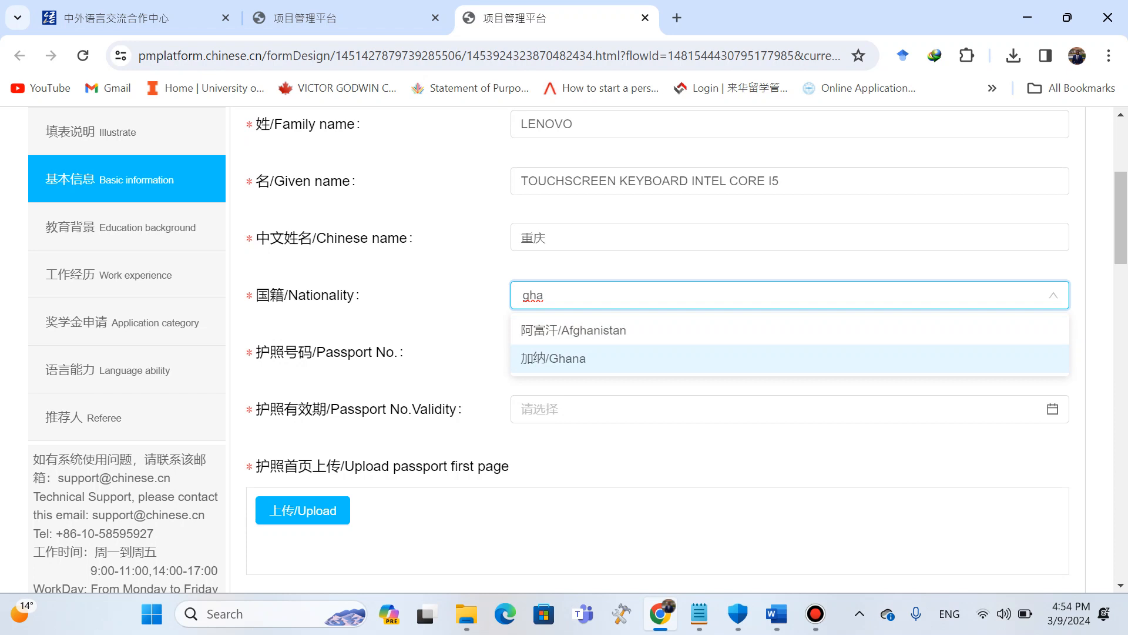
pyautogui.press('Return')
pyautogui.press('Tab')
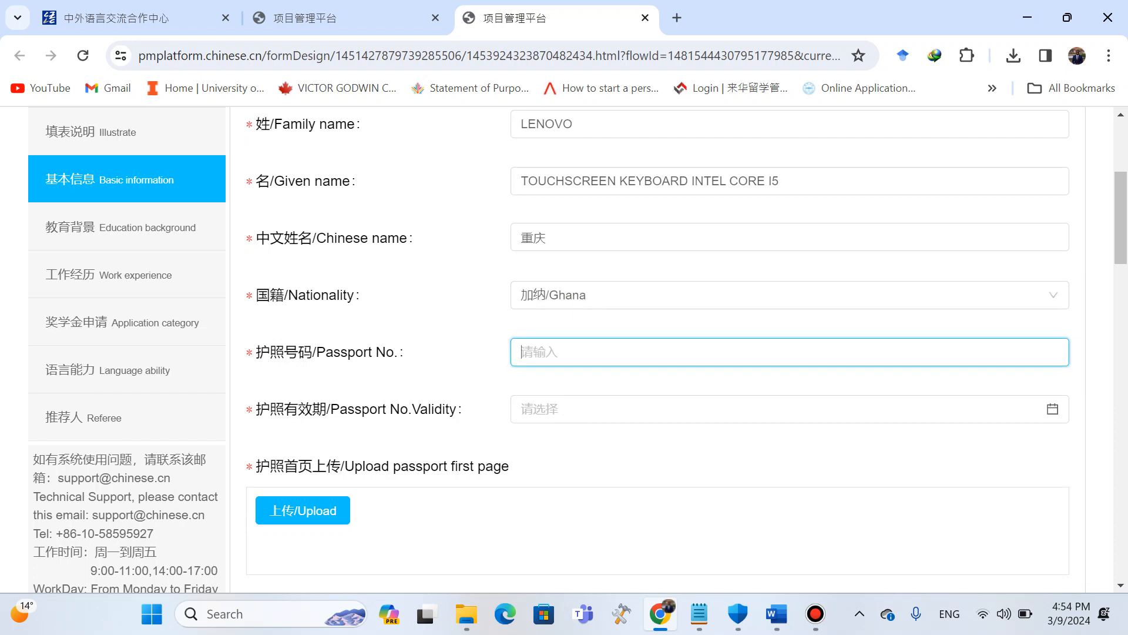
# Enter the passport number in the passport number field.
pyautogui.press('capslock')
pyautogui.write('G12')
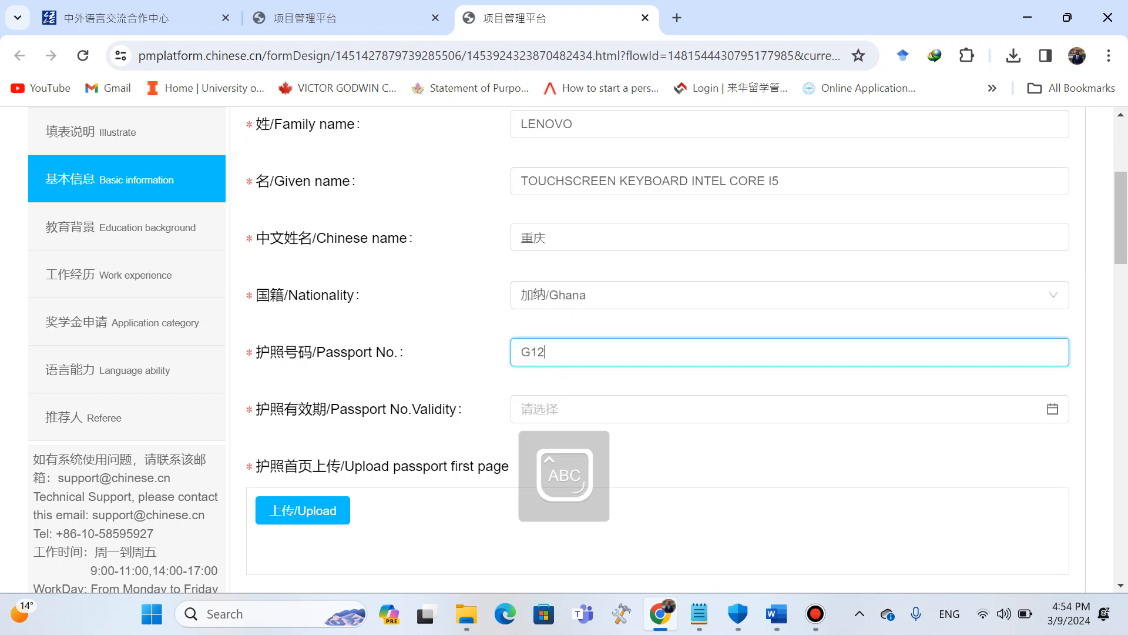
pyautogui.write('3456')
# Set the passport validity date to 2030-03-09 using the date picker.
pyautogui.scroll(-1, 790, 353)
pyautogui.click(789, 347)
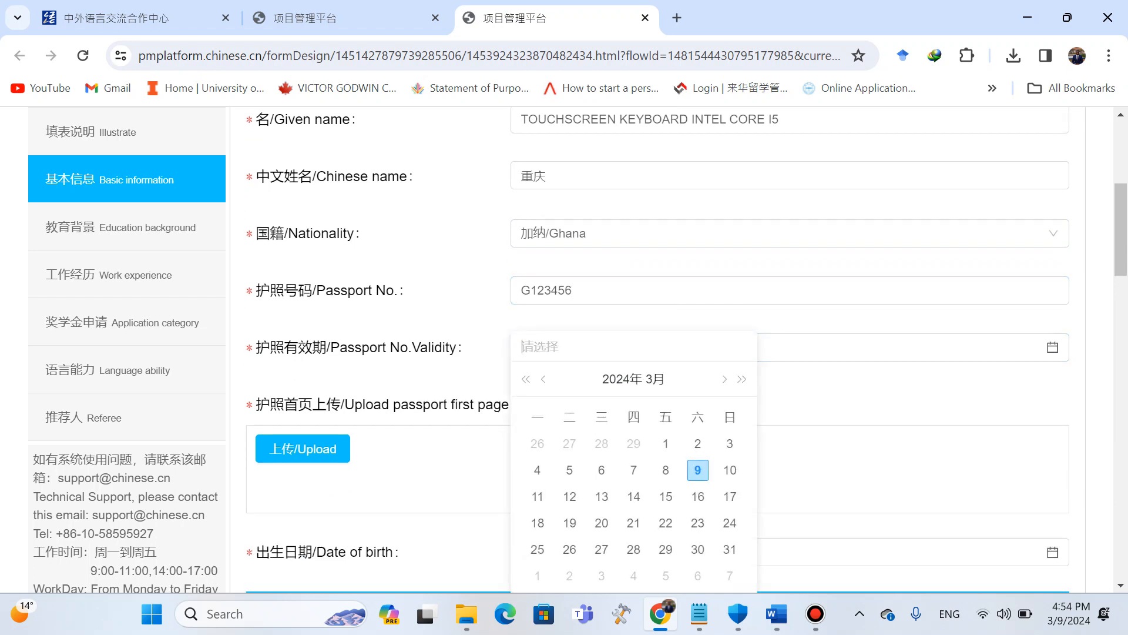
pyautogui.click(615, 379)
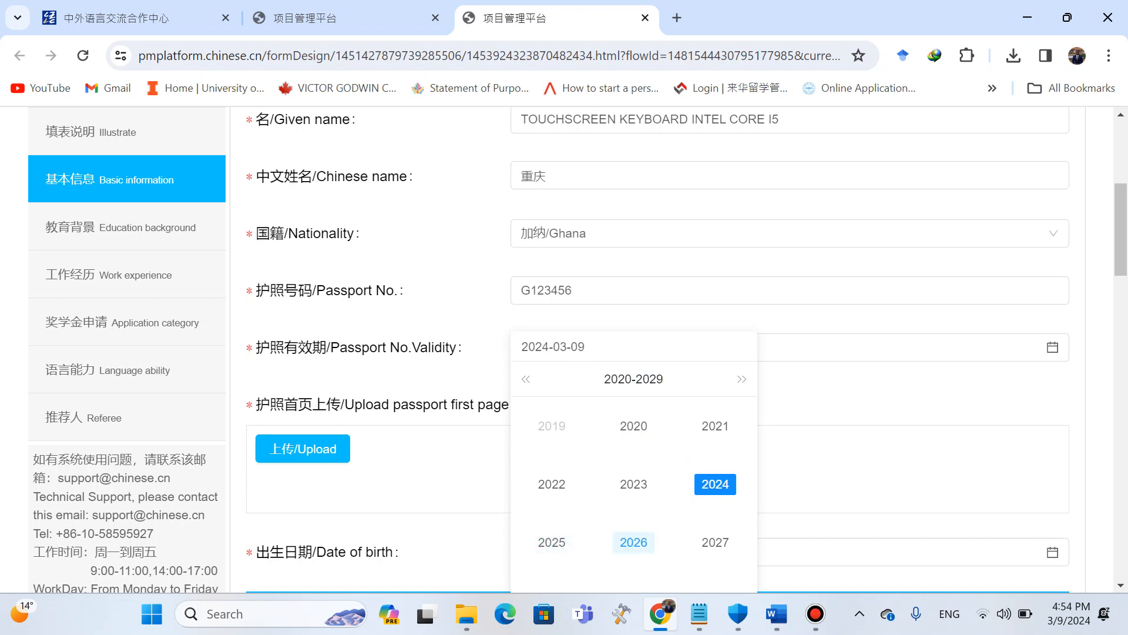
pyautogui.click(552, 542)
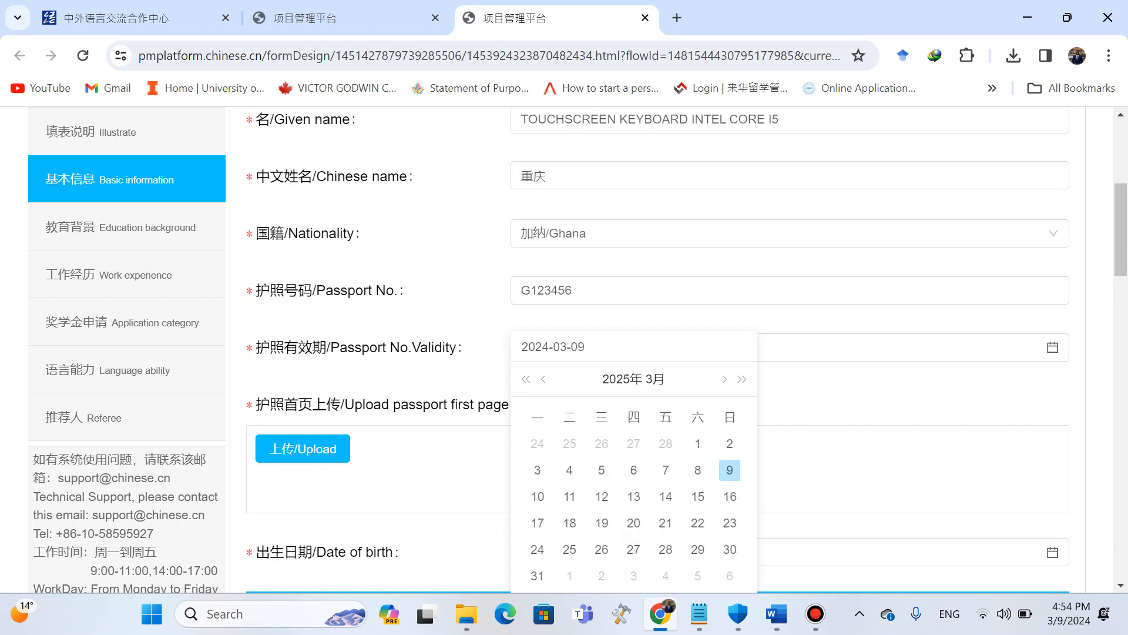
pyautogui.click(622, 378)
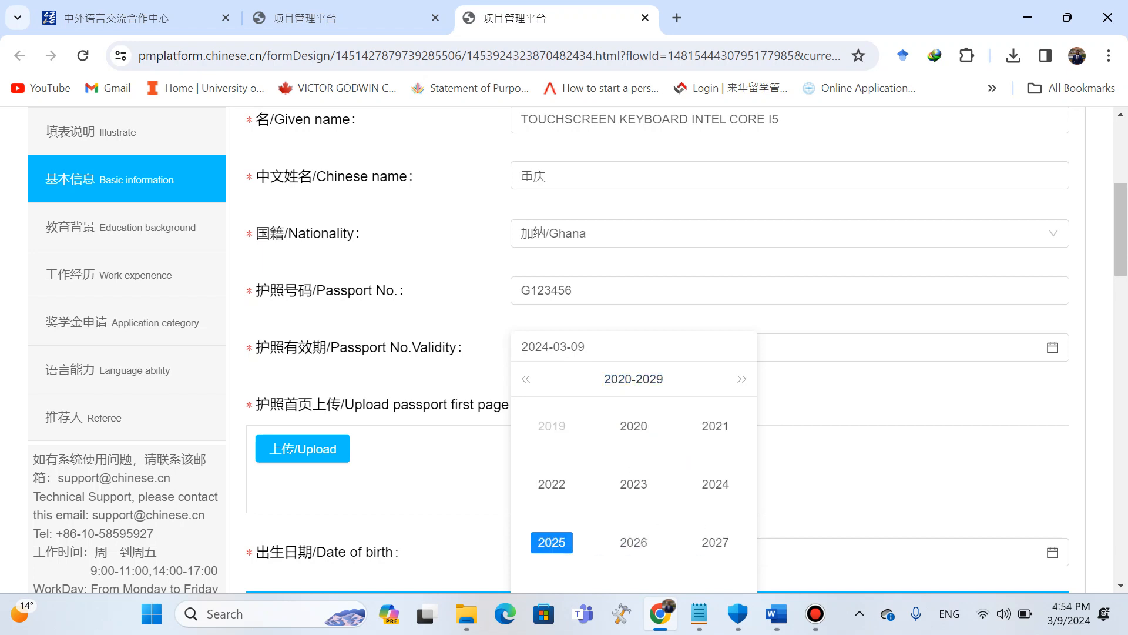
pyautogui.click(742, 379)
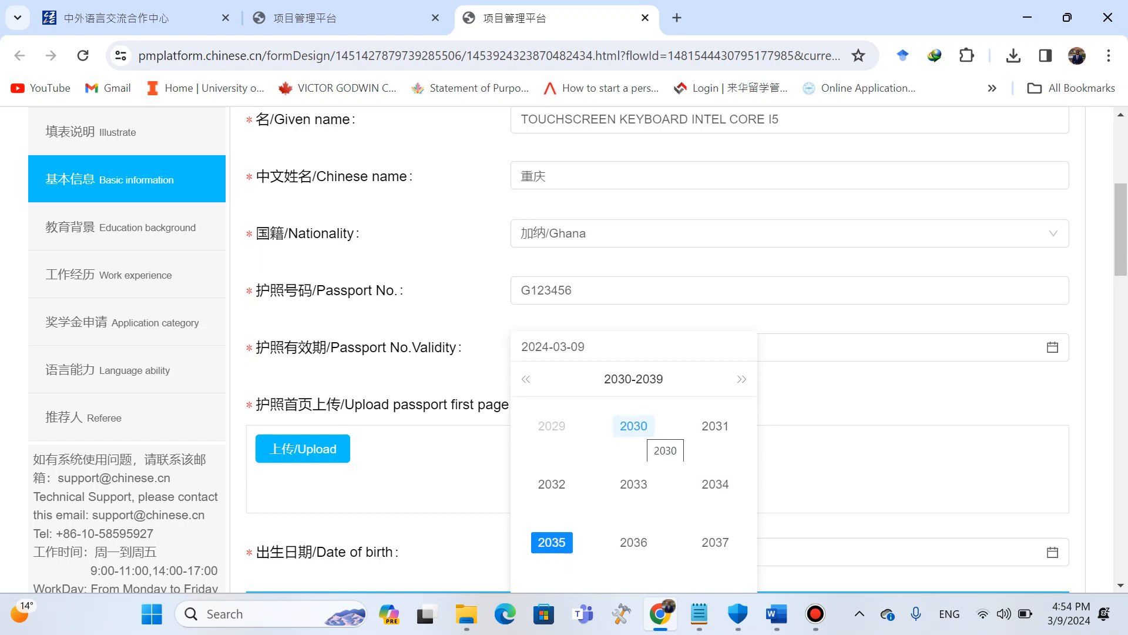
pyautogui.click(634, 425)
pyautogui.click(697, 469)
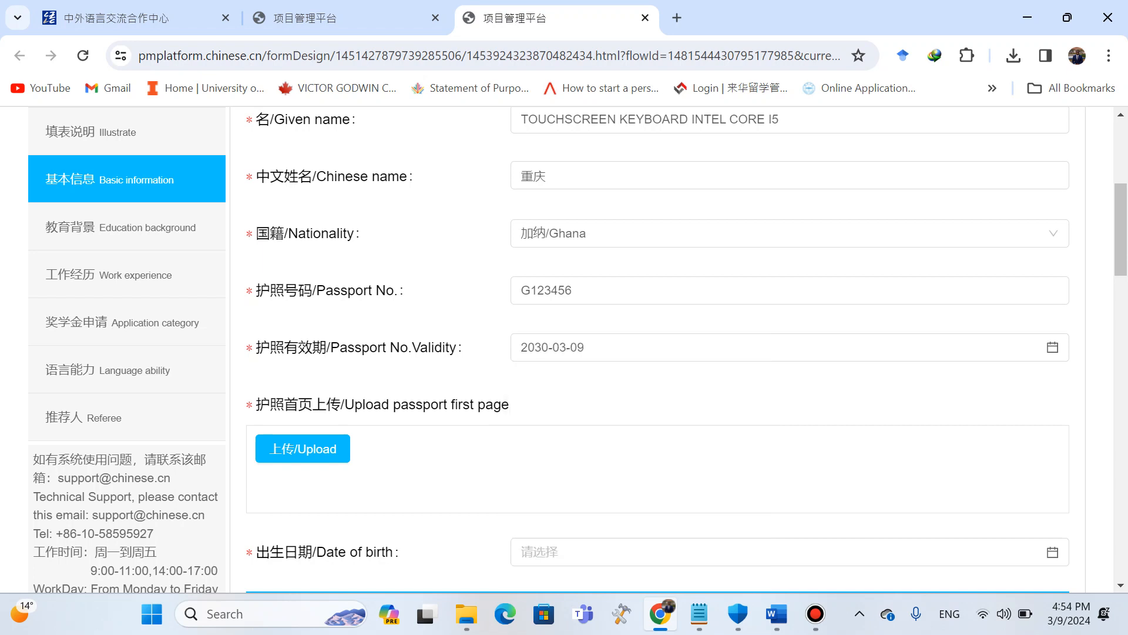
# Upload Passport Biodata from the Sample Application folder as the passport first page.
pyautogui.scroll(-1, 657, 353)
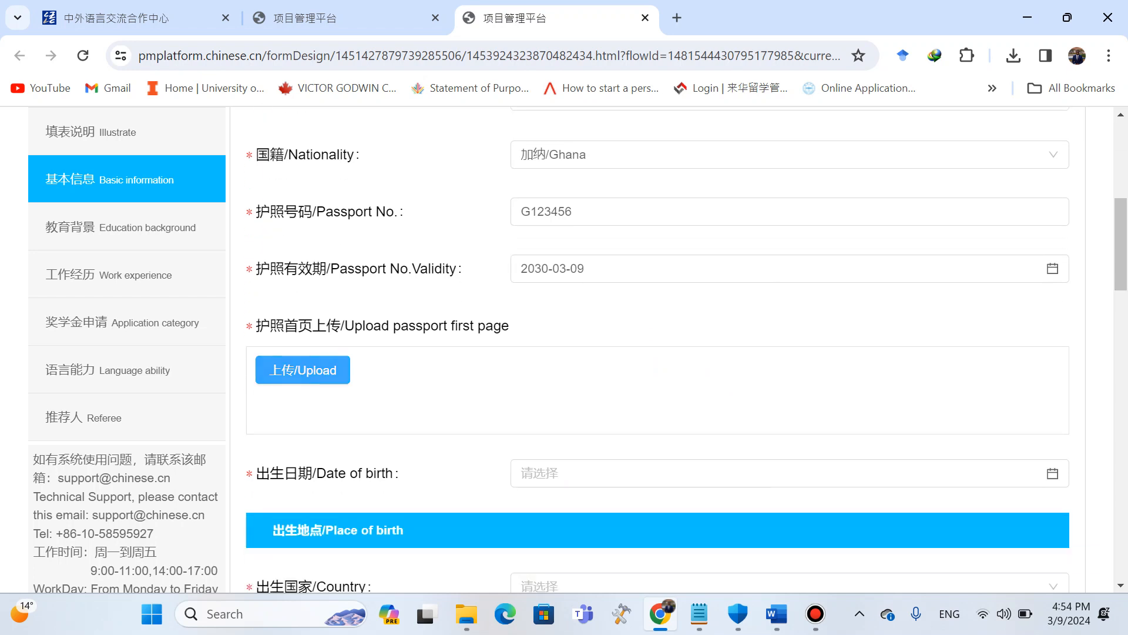
pyautogui.click(303, 370)
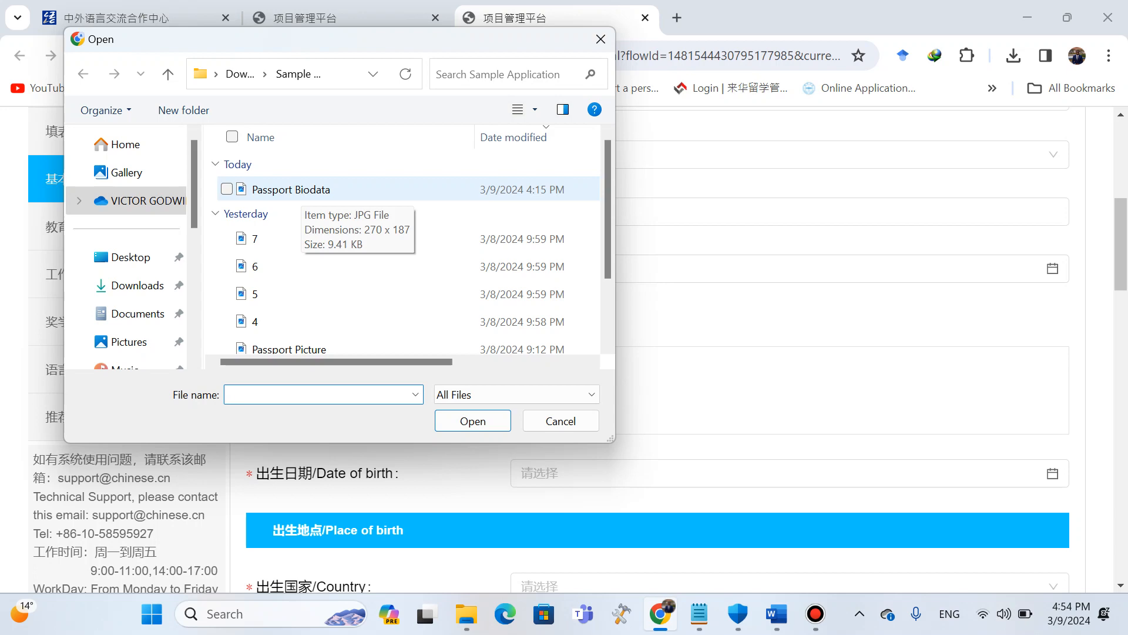
pyautogui.click(301, 190)
pyautogui.click(473, 421)
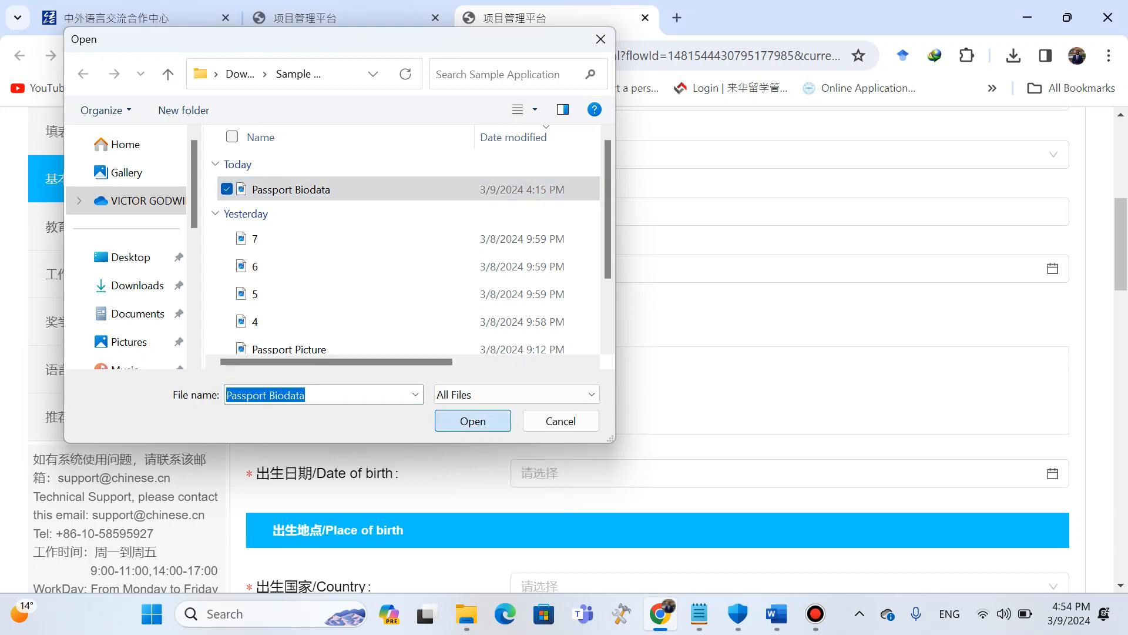
# Open the Passport Biodata image from the Sample Application folder and zoom in to examine its details.
pyautogui.click(467, 613)
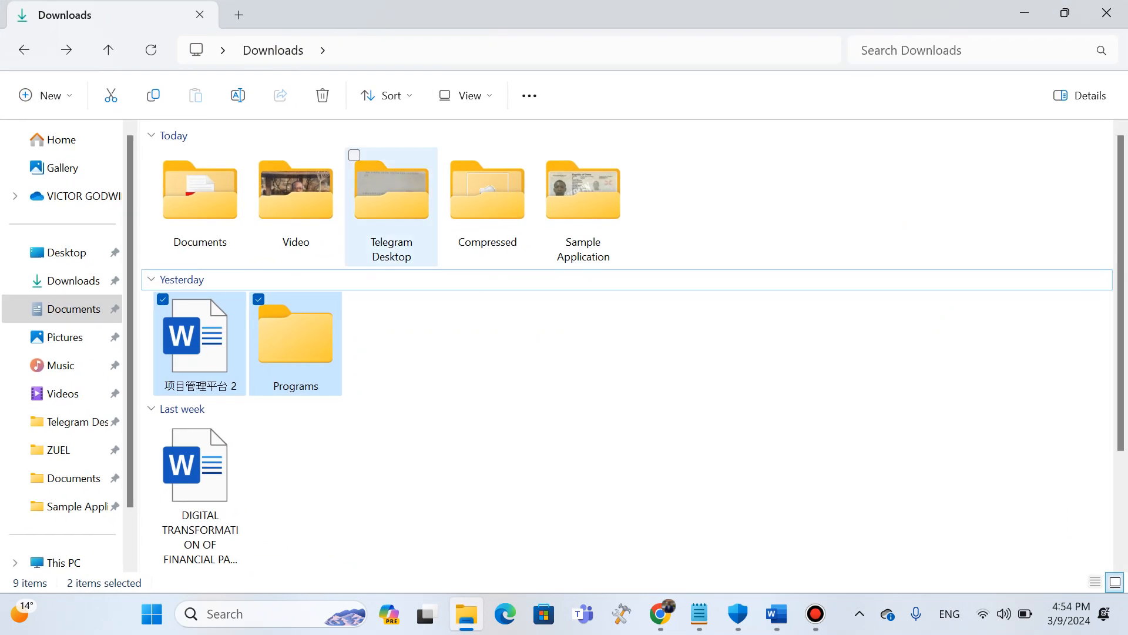
pyautogui.doubleClick(200, 194)
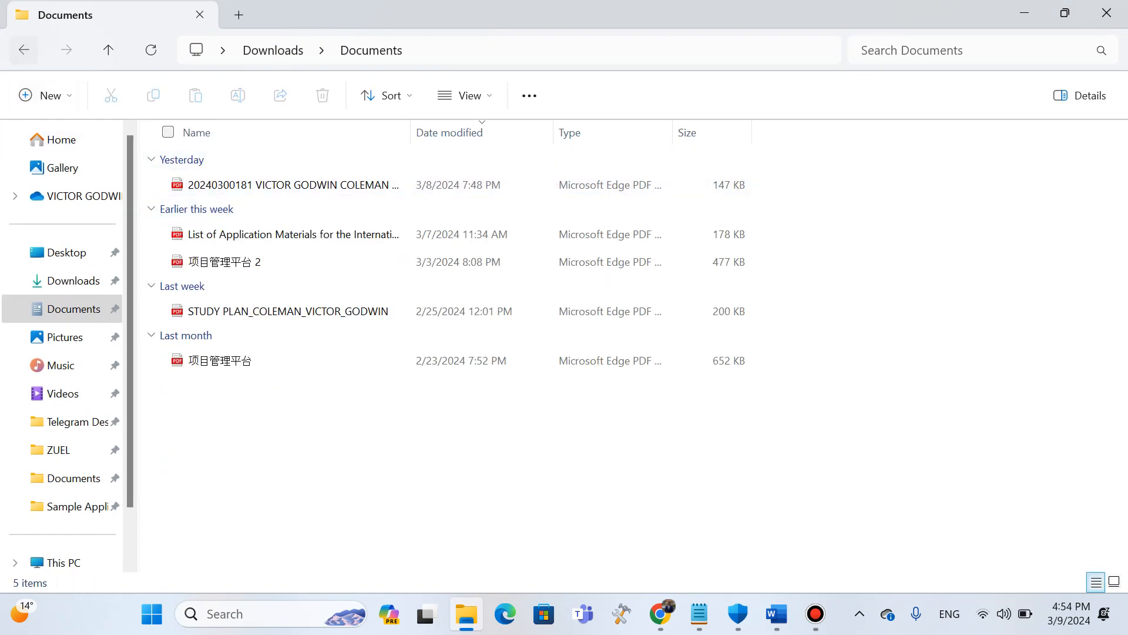
pyautogui.click(23, 50)
pyautogui.doubleClick(582, 200)
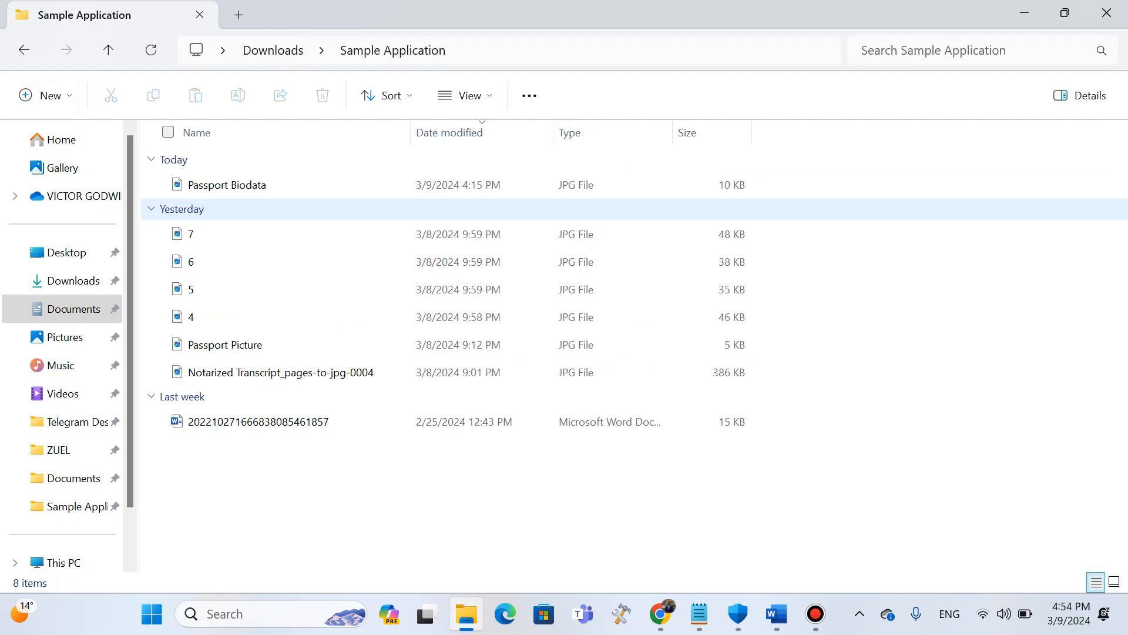
pyautogui.doubleClick(247, 185)
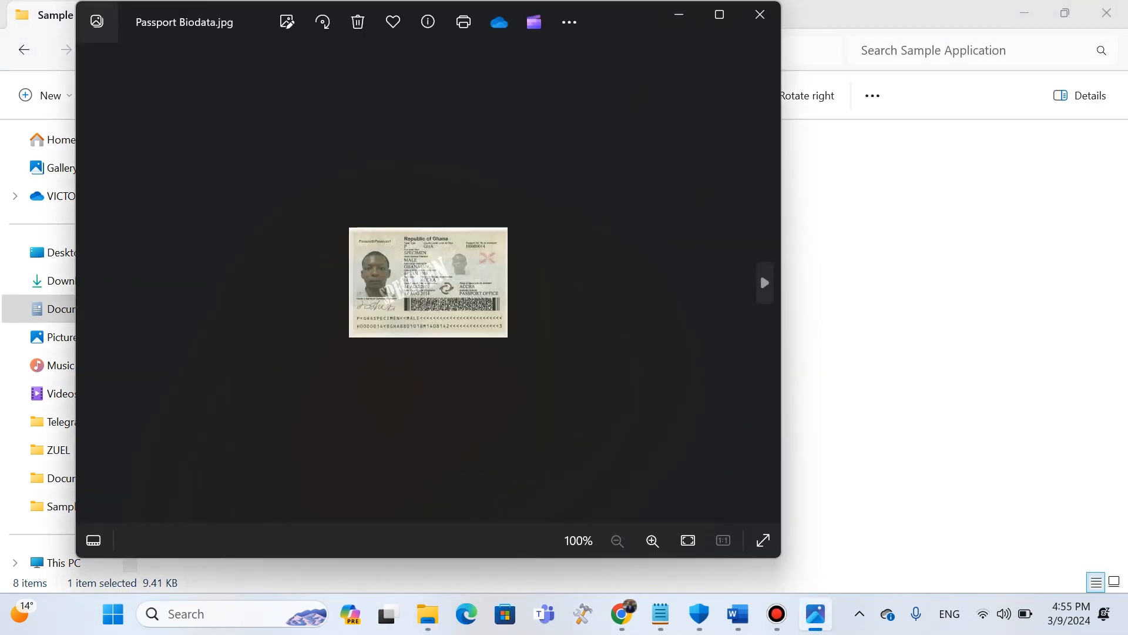
pyautogui.click(652, 540)
pyautogui.click(652, 541)
pyautogui.click(653, 541)
pyautogui.click(652, 541)
pyautogui.click(653, 540)
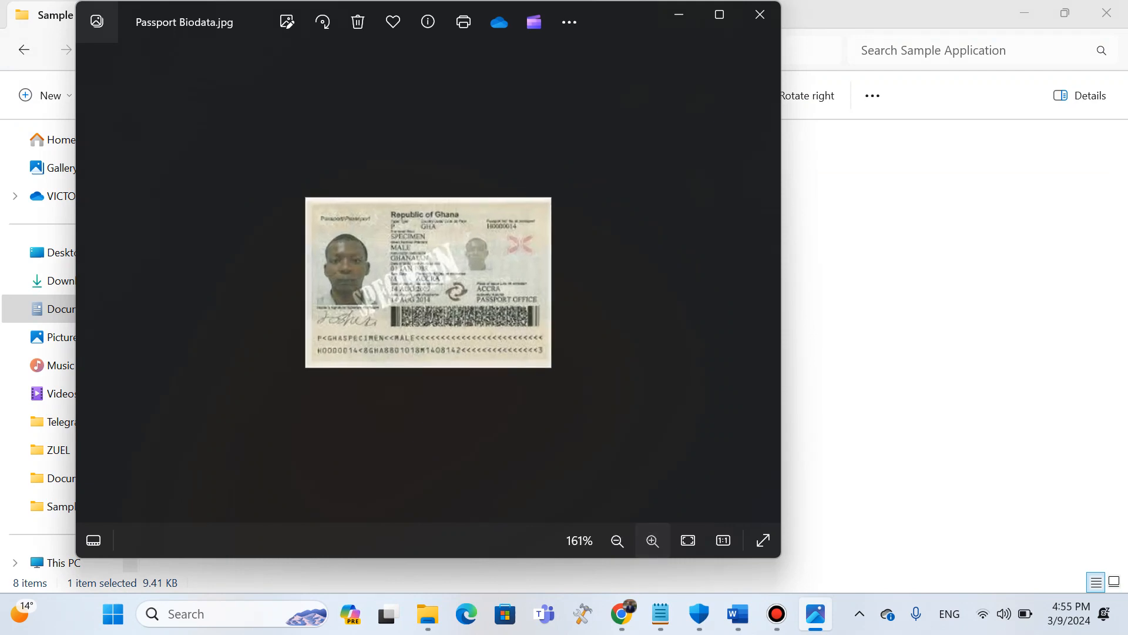
pyautogui.click(652, 541)
pyautogui.click(652, 541)
pyautogui.click(652, 541)
pyautogui.click(652, 540)
pyautogui.click(652, 541)
pyautogui.click(652, 540)
pyautogui.click(652, 541)
pyautogui.click(652, 540)
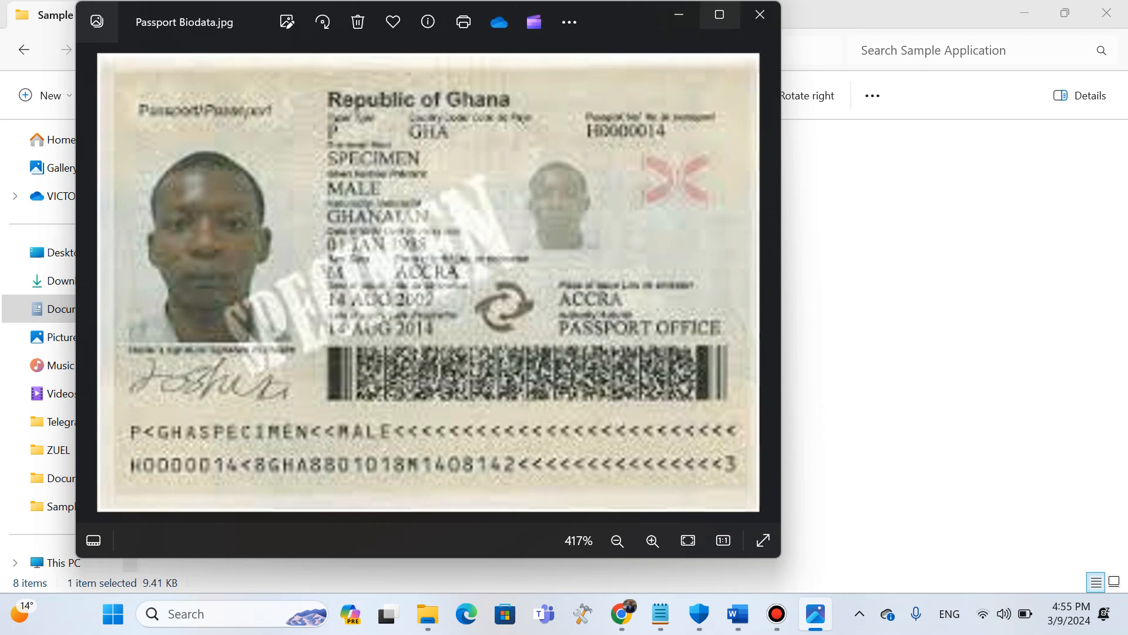
pyautogui.click(678, 14)
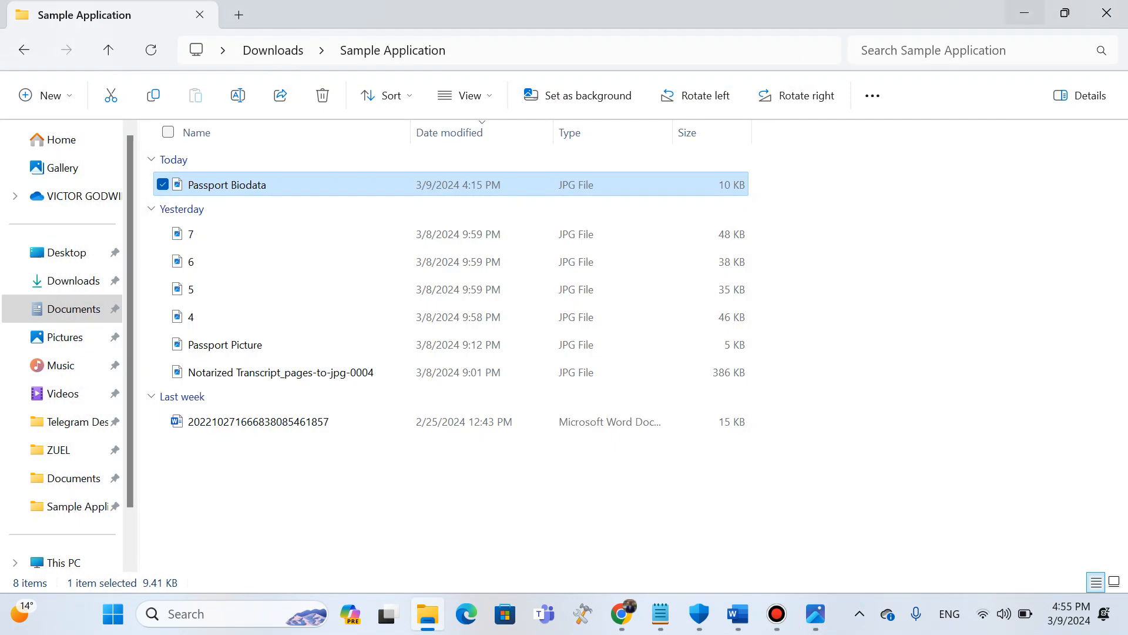
pyautogui.click(1024, 13)
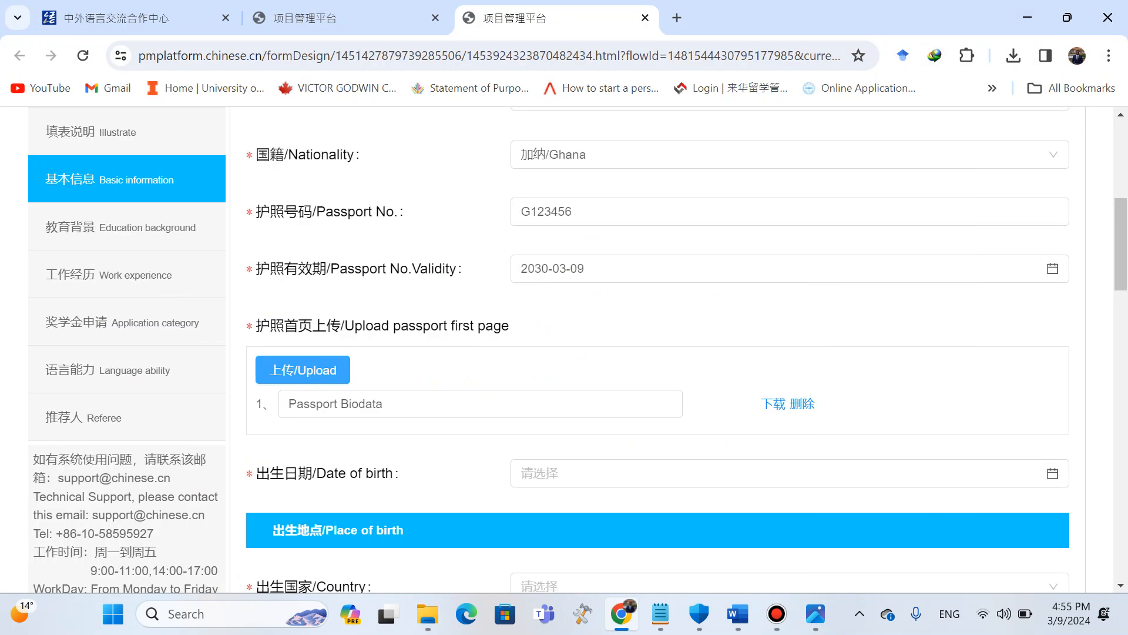
# Set the applicant's date of birth using the date picker's decade and year views.
pyautogui.scroll(-1, 481, 320)
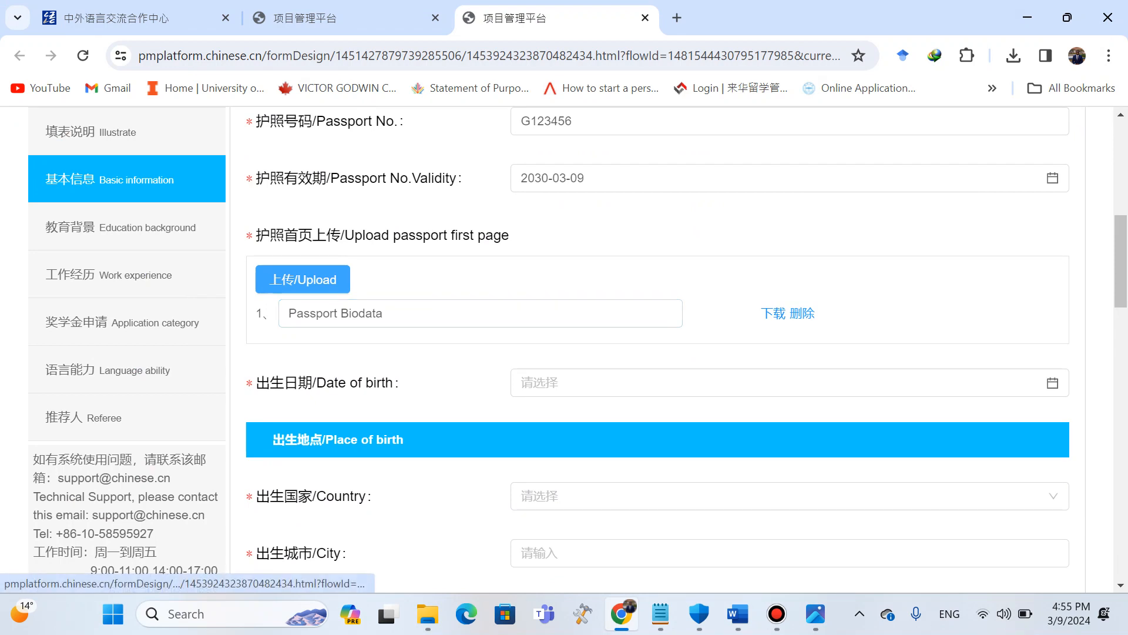
pyautogui.scroll(-1, 587, 323)
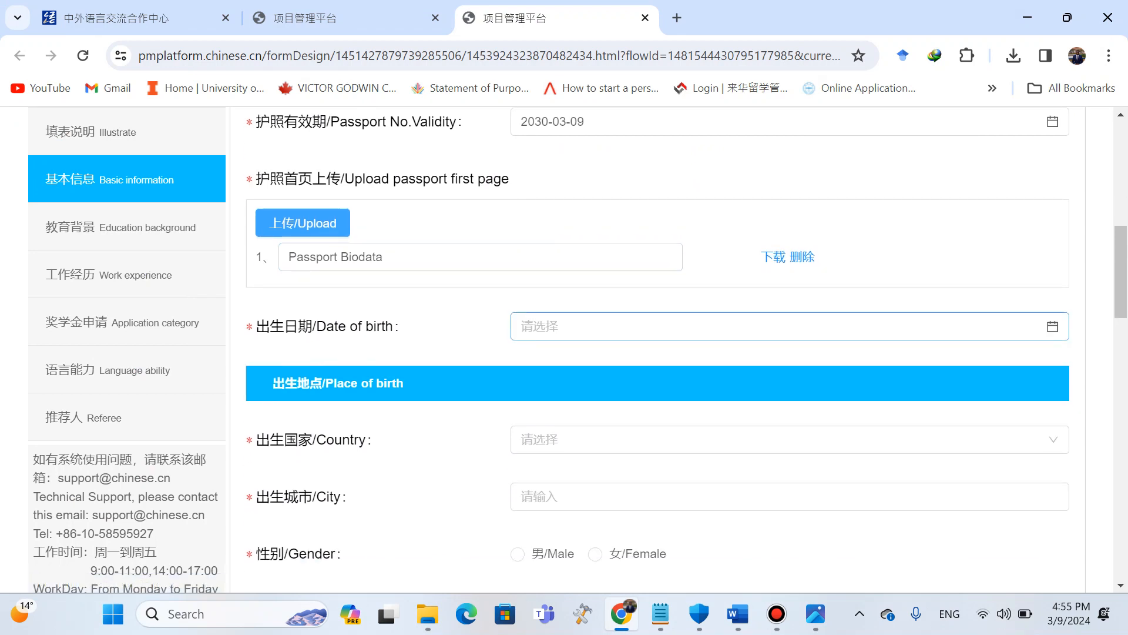
pyautogui.click(621, 326)
pyautogui.click(622, 358)
pyautogui.click(617, 358)
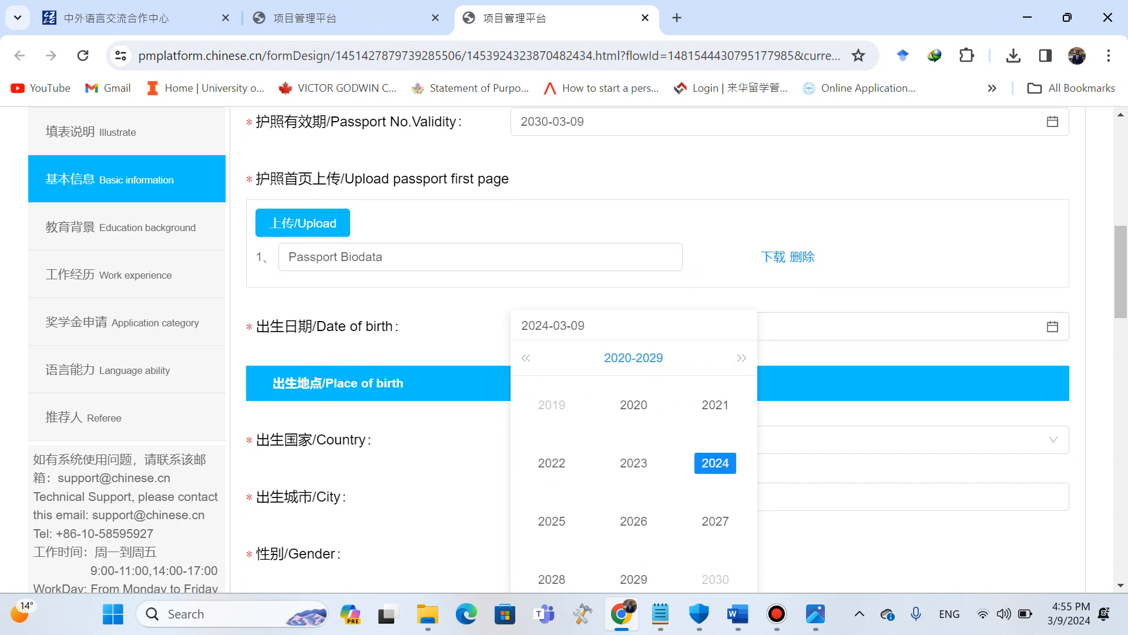
pyautogui.click(526, 358)
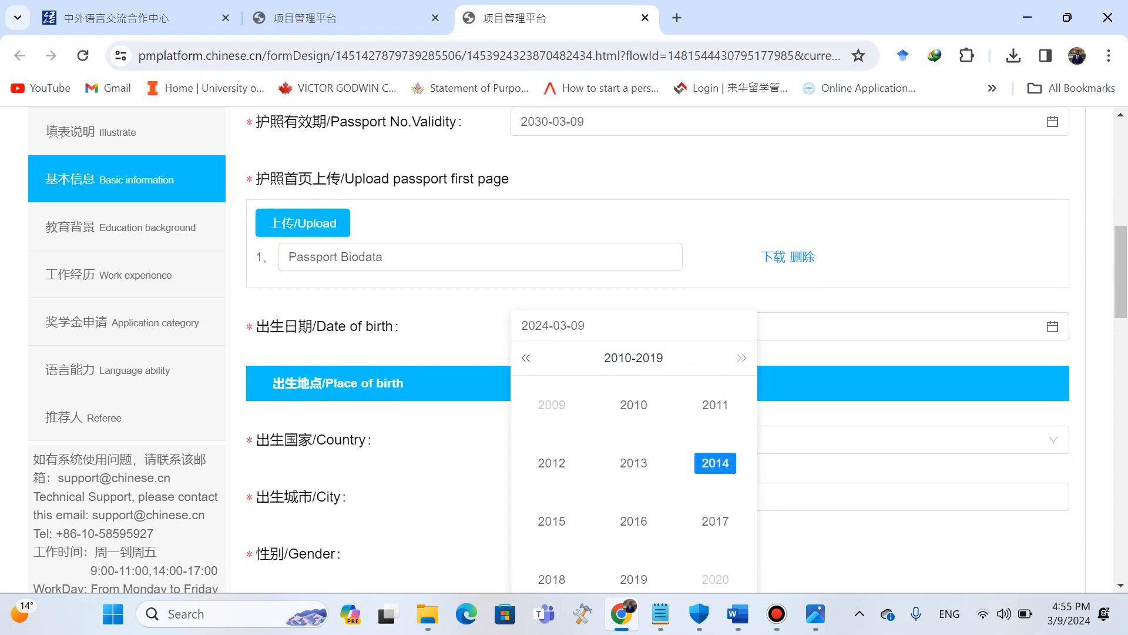
pyautogui.click(526, 358)
pyautogui.click(633, 405)
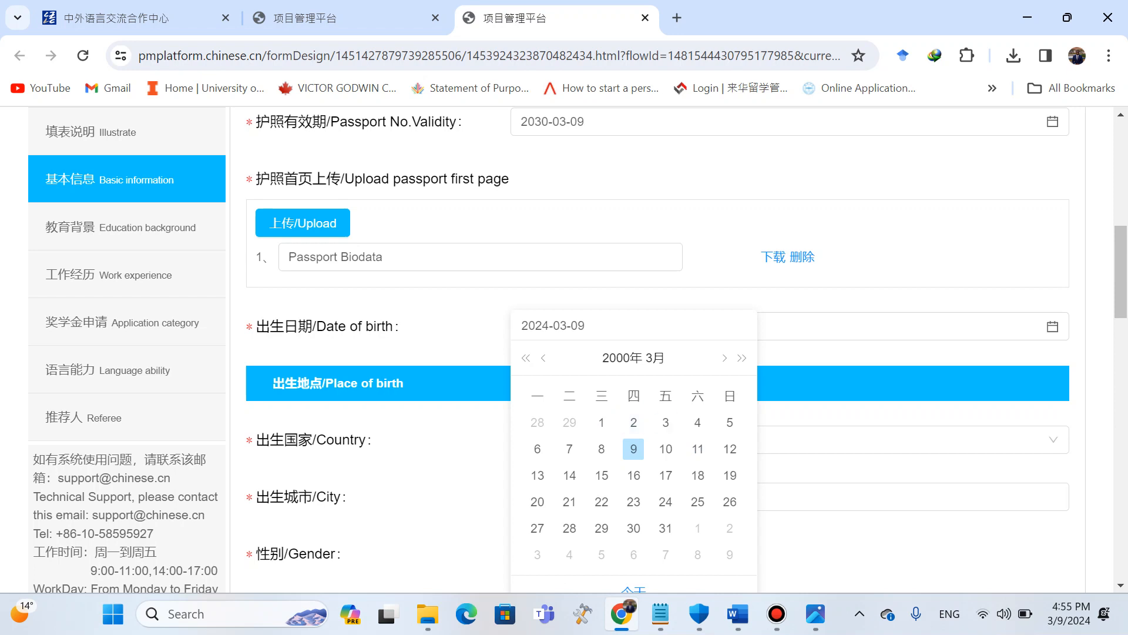
pyautogui.click(634, 449)
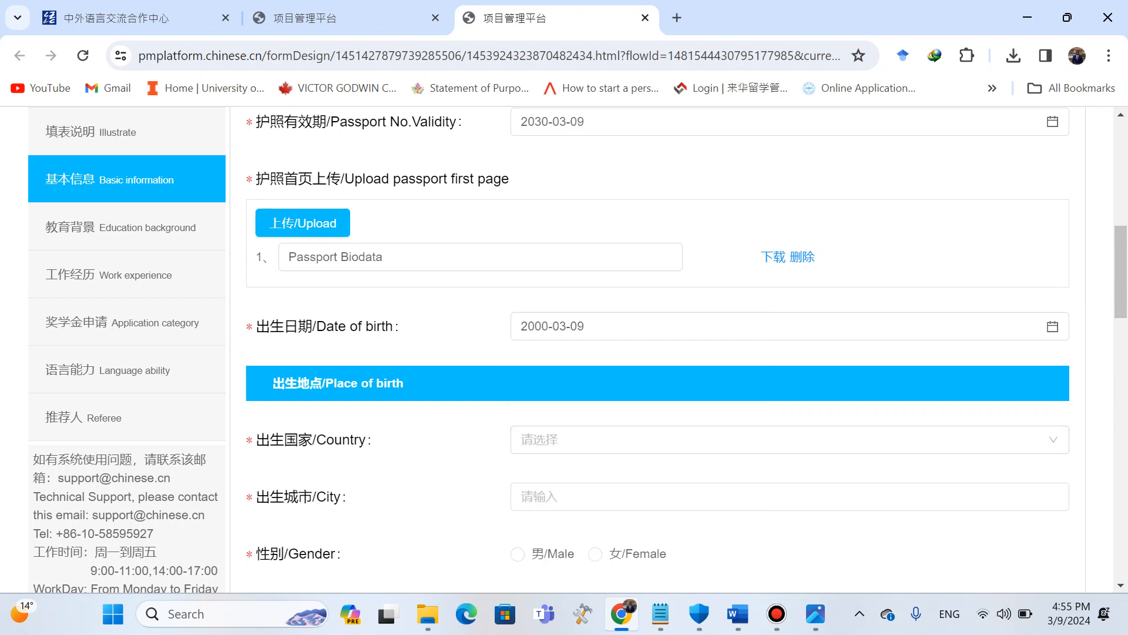
pyautogui.scroll(-4, 657, 350)
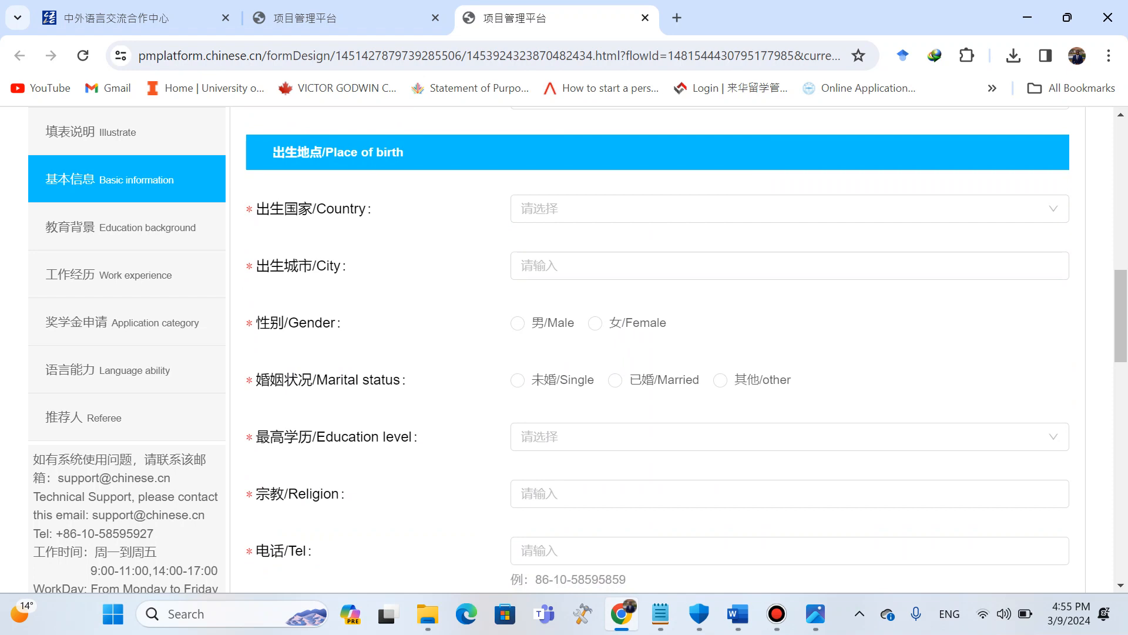
# Set the country of birth to Ghana and the city of birth to Accra.
pyautogui.click(647, 209)
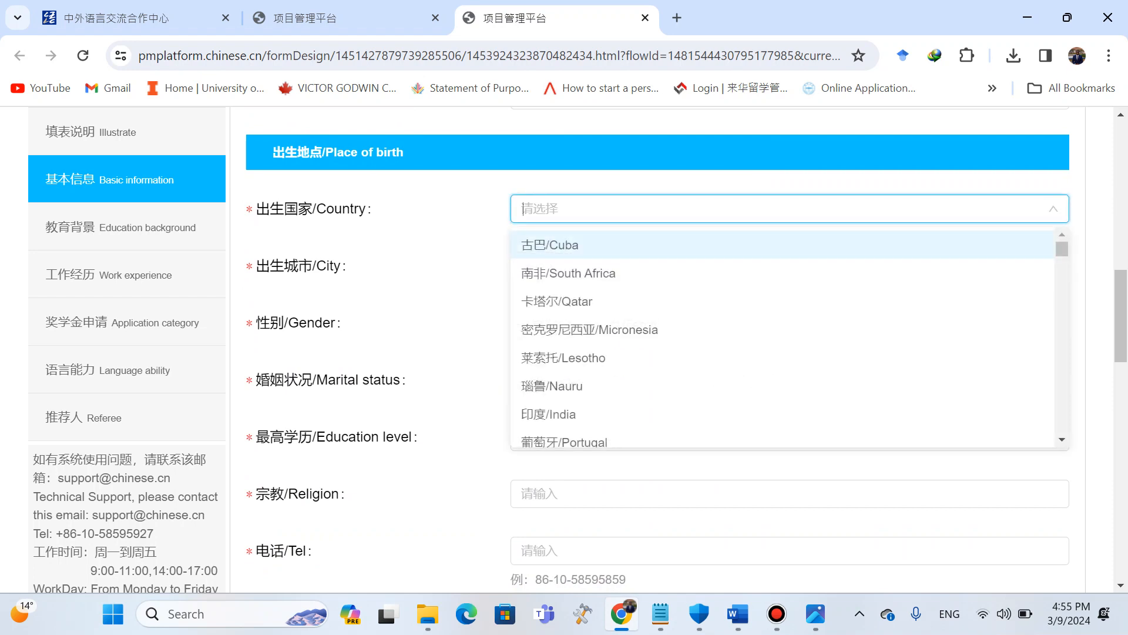
pyautogui.write('Gha')
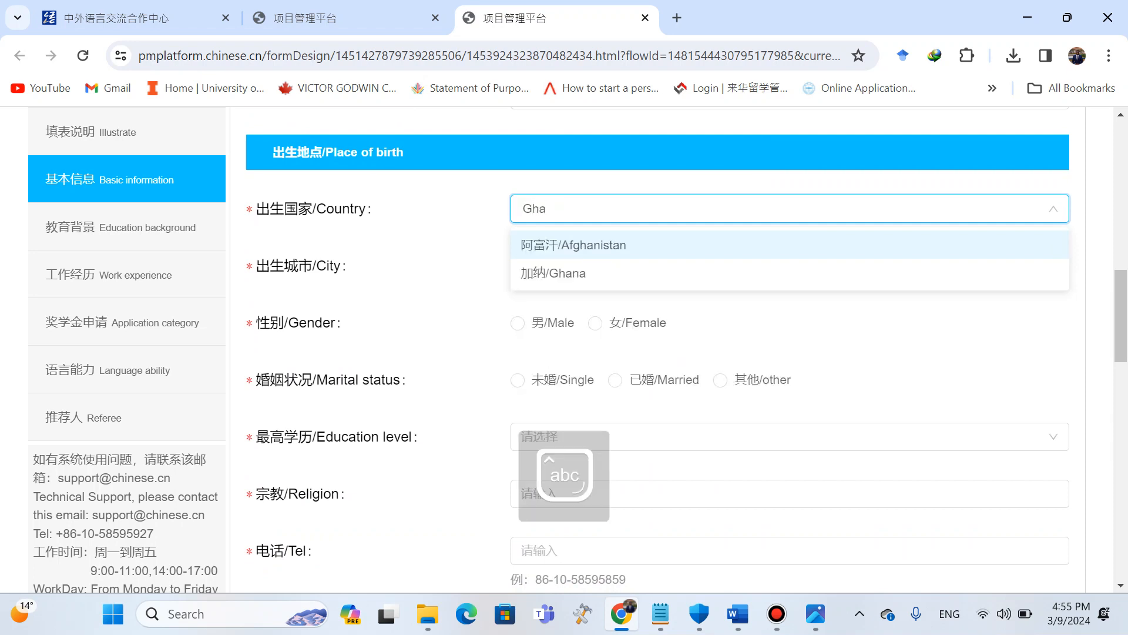
pyautogui.press('Down')
pyautogui.press('Return')
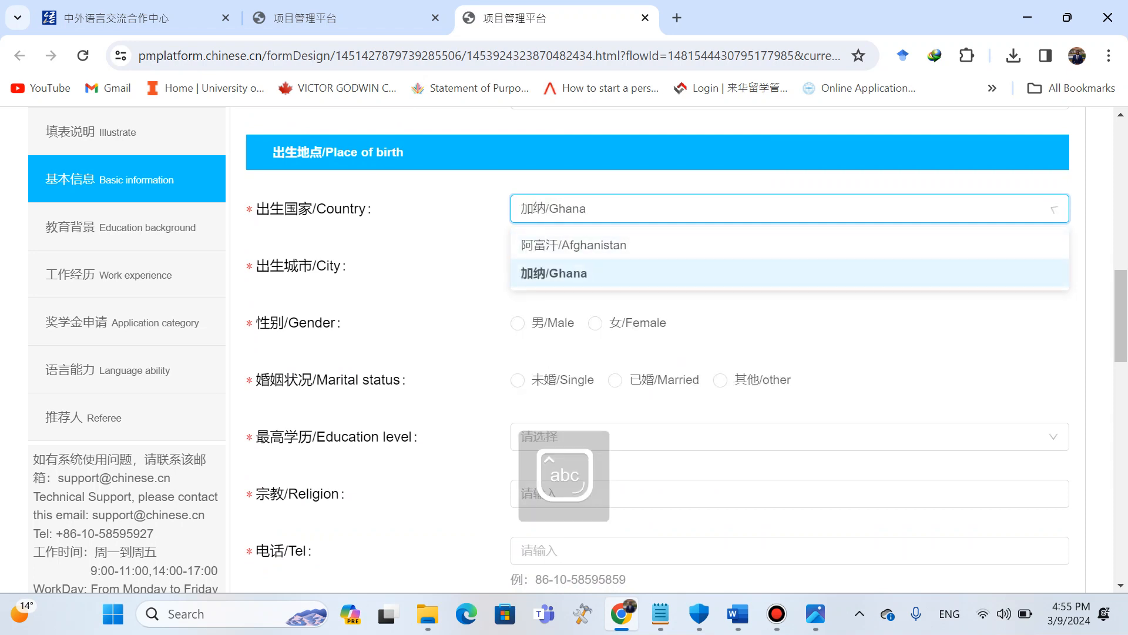
pyautogui.press('Tab')
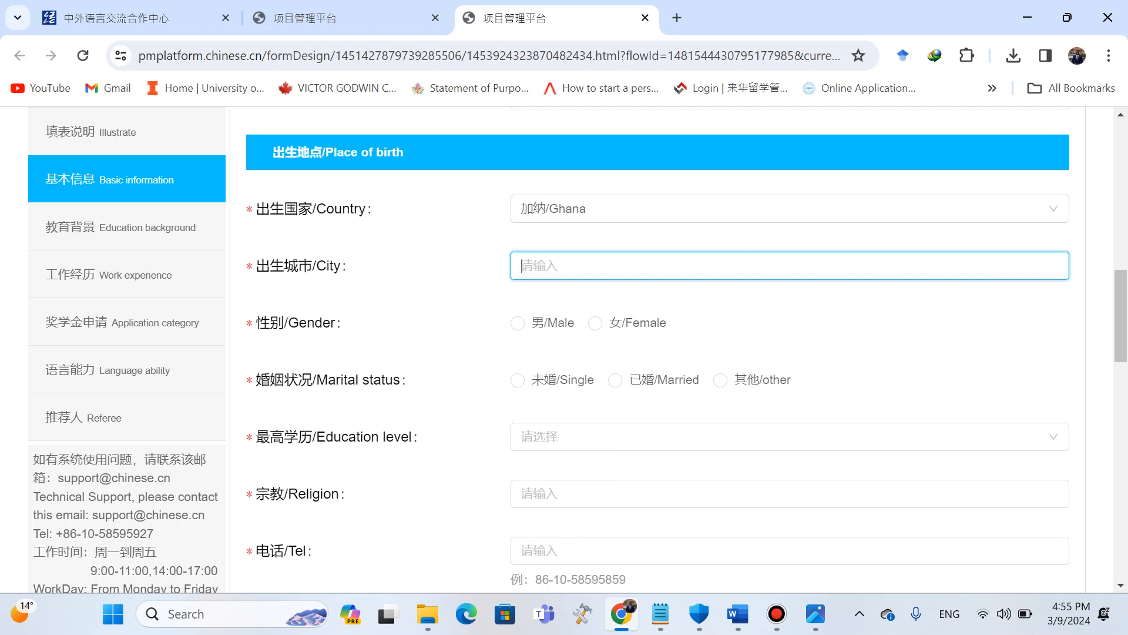
pyautogui.press('capslock')
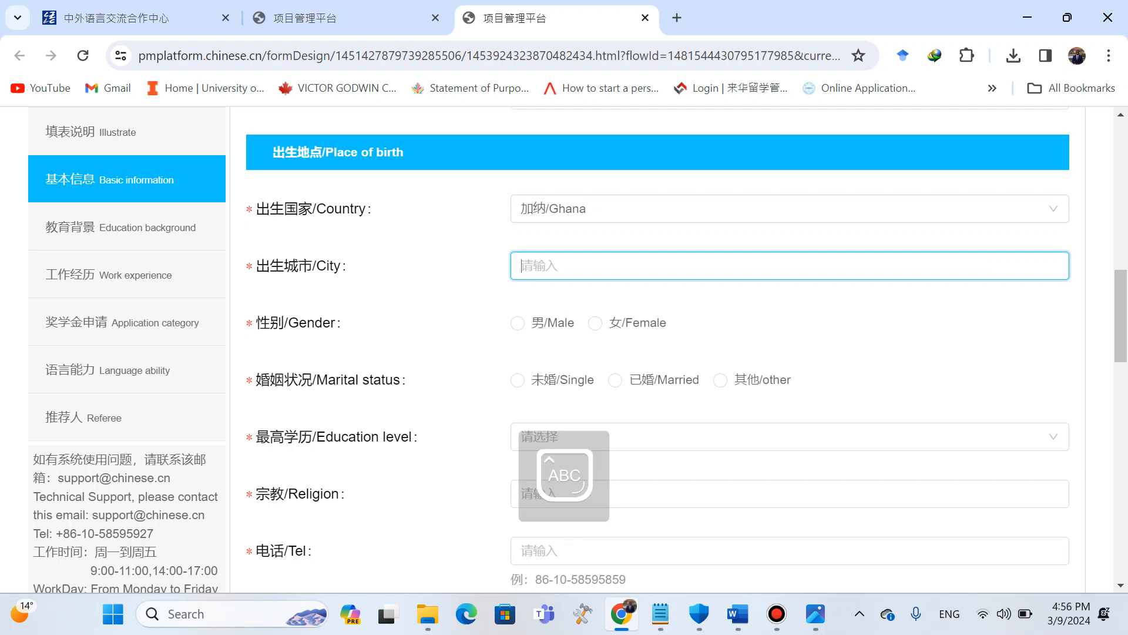
pyautogui.write('A')
pyautogui.press('capslock')
pyautogui.write('ccra')
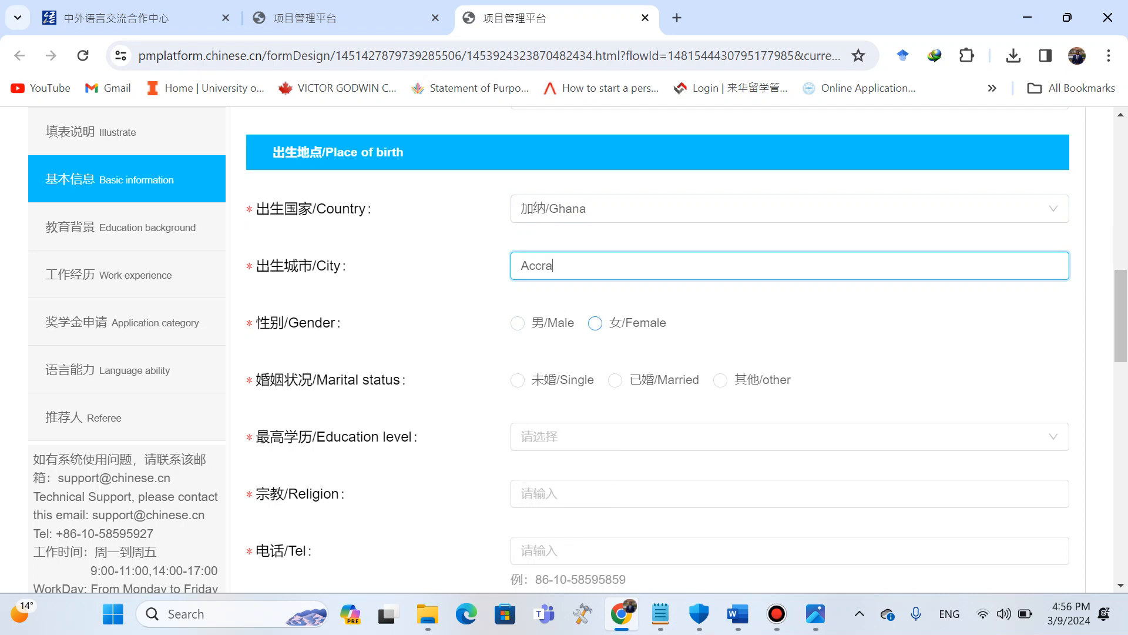
# Select Female as gender and Married as marital status.
pyautogui.click(594, 322)
pyautogui.scroll(-2, 595, 323)
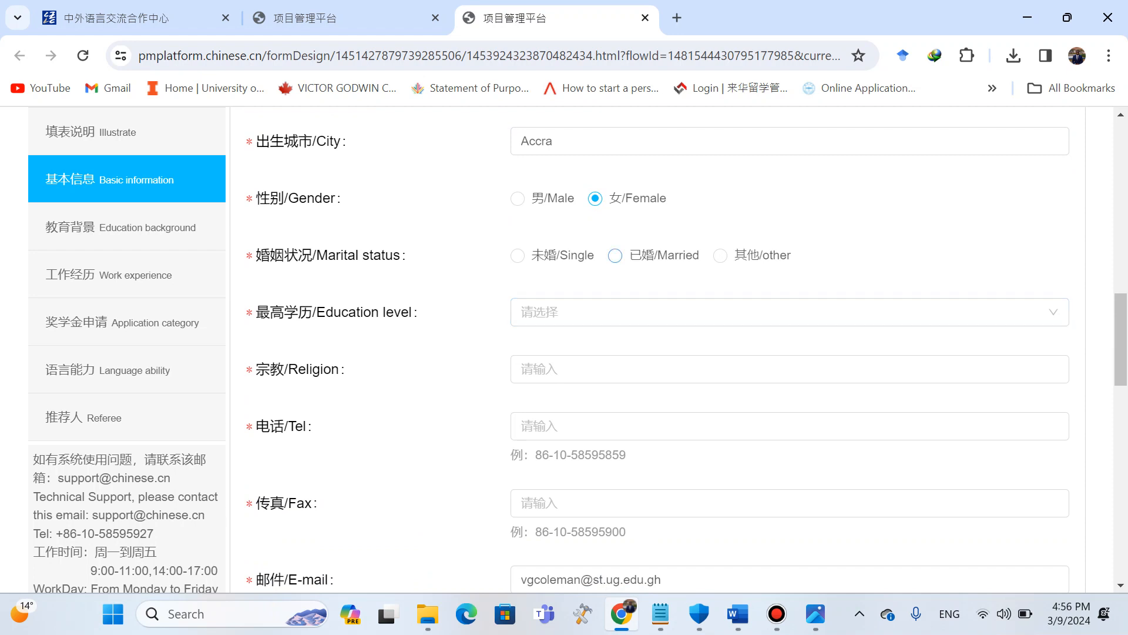
pyautogui.click(615, 255)
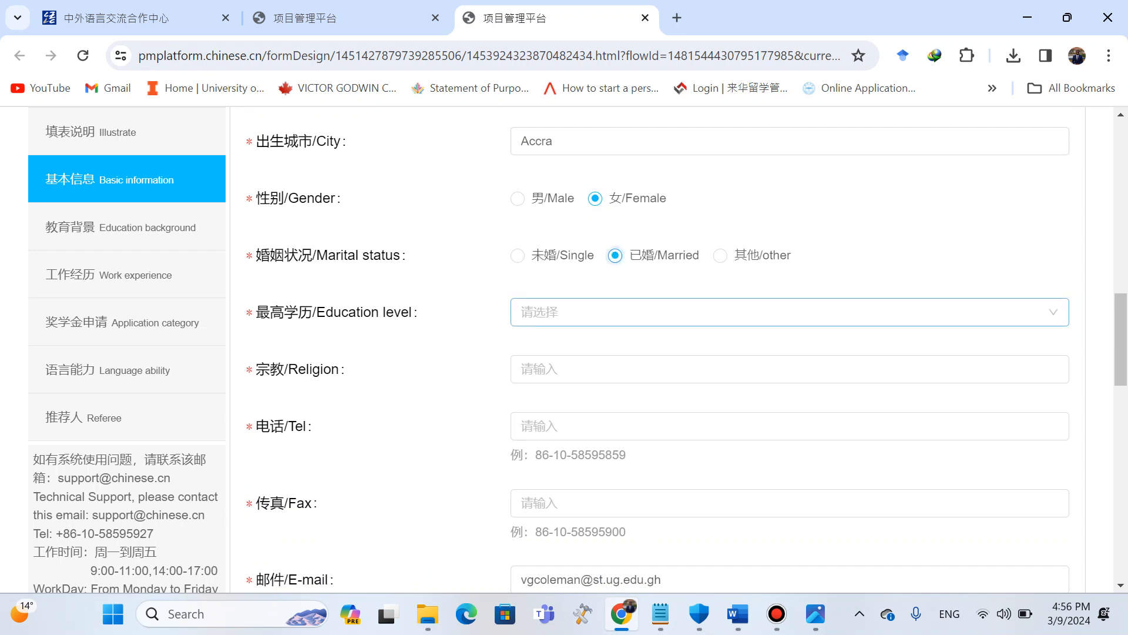
# Choose Undergraduate as the education level and enter MUSLIM as religion.
pyautogui.click(658, 312)
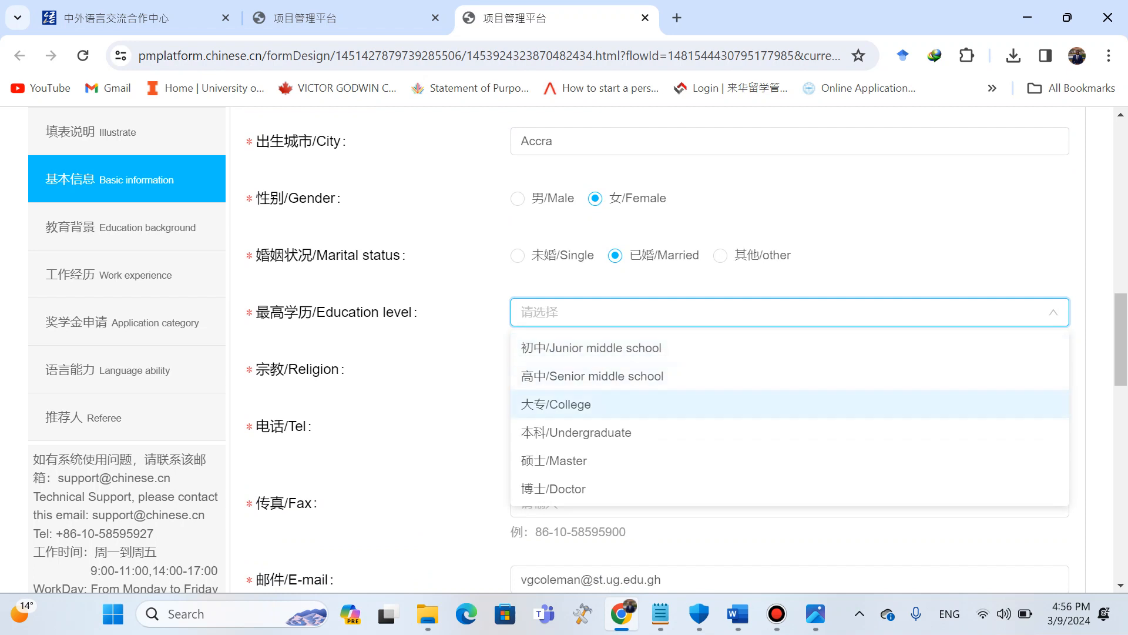
pyautogui.click(576, 433)
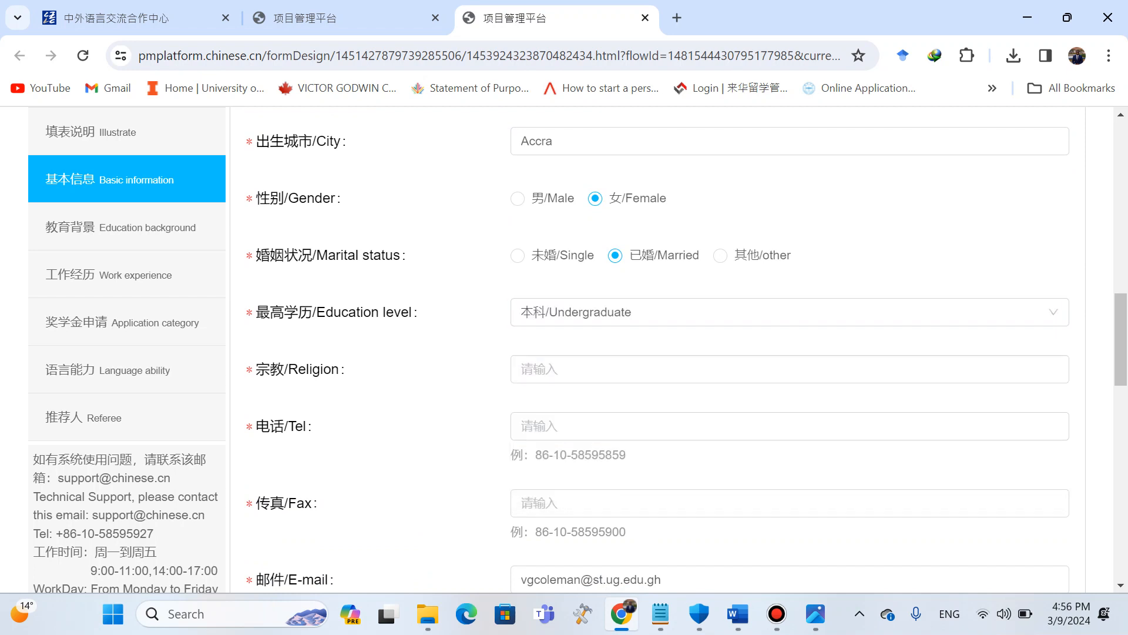
pyautogui.scroll(-1, 576, 432)
pyautogui.click(622, 292)
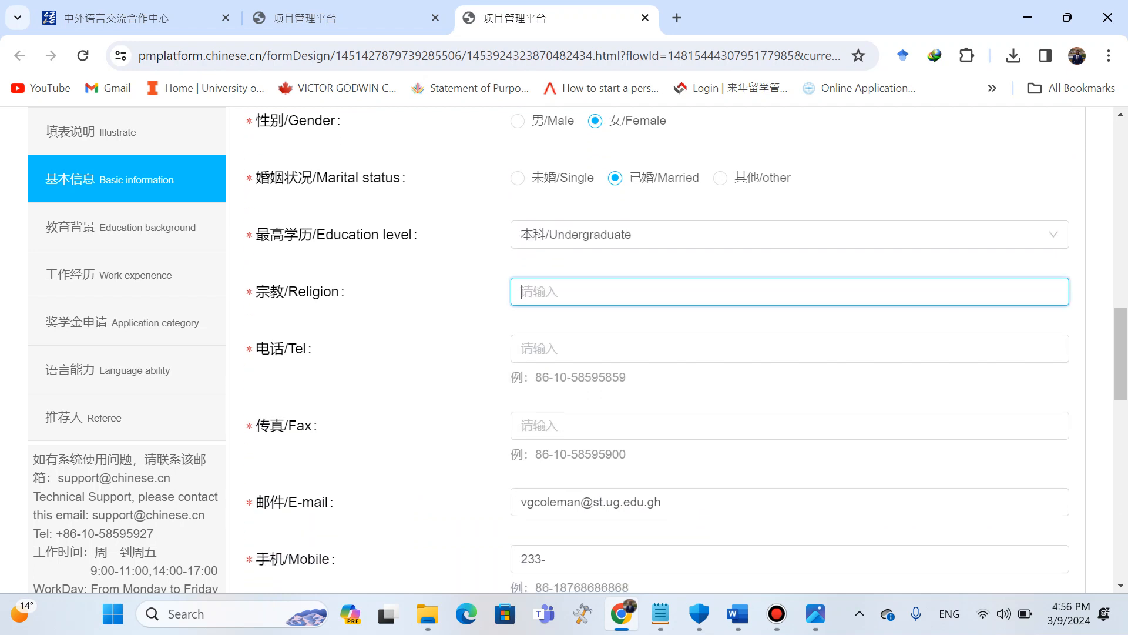
pyautogui.press('capslock')
pyautogui.write('MUSLIM')
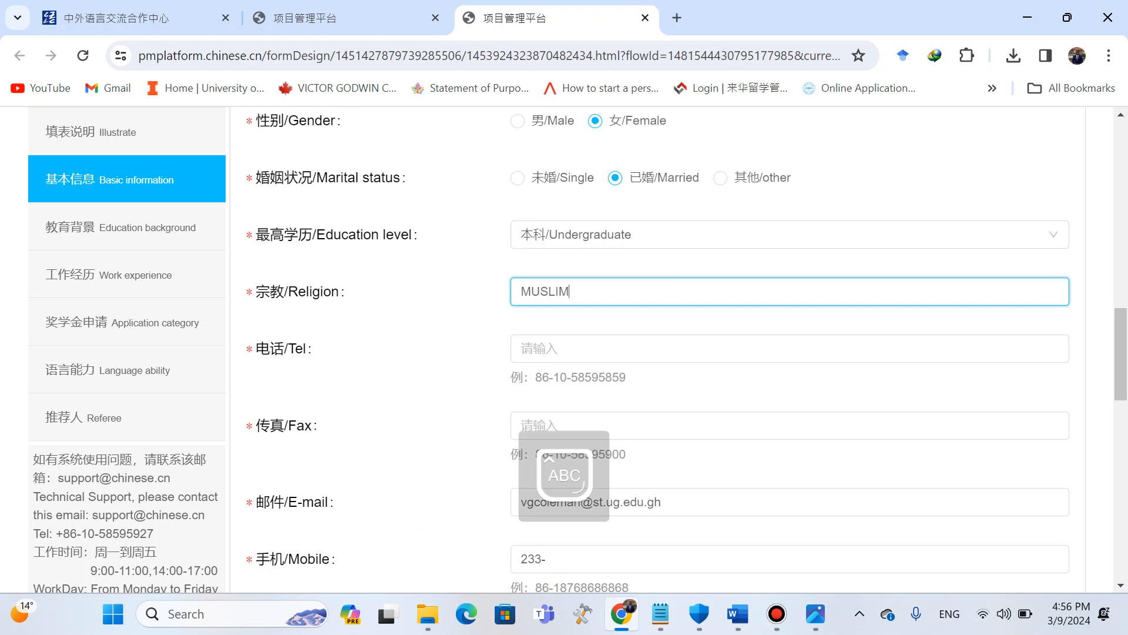
# Enter the applicant's telephone number.
pyautogui.click(623, 348)
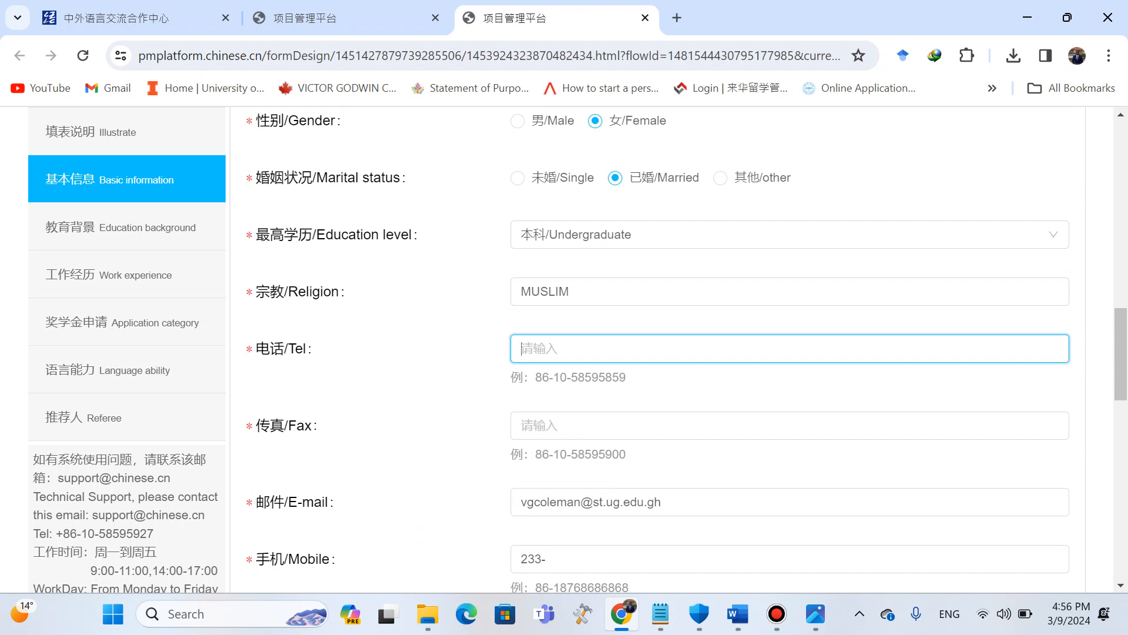
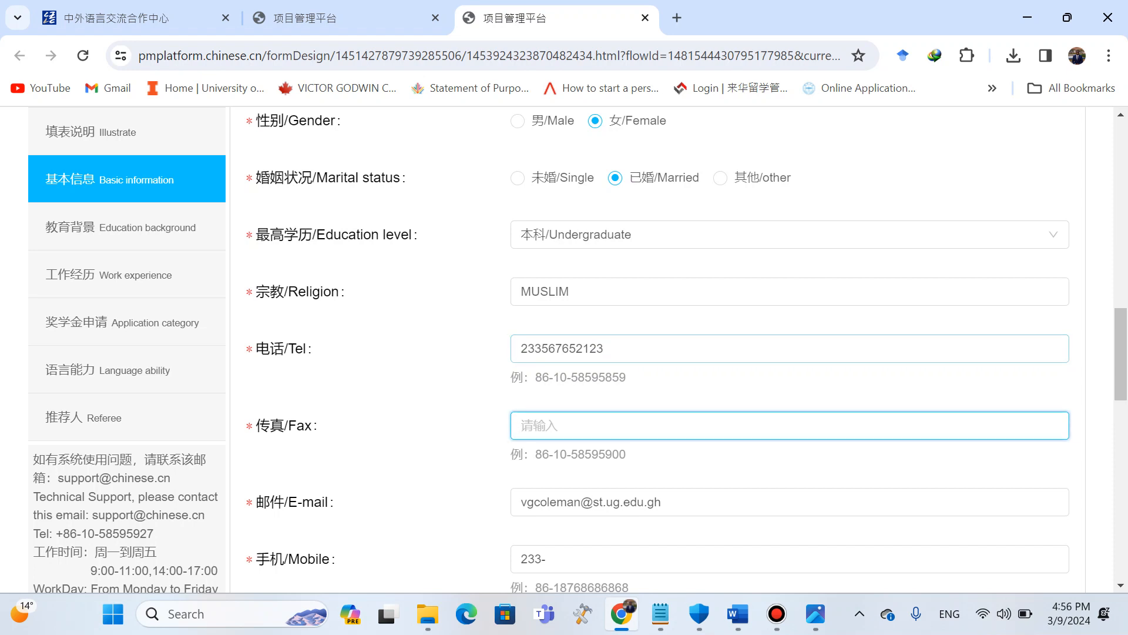
# Copy the telephone number into the fax field.
pyautogui.doubleClick(521, 348)
pyautogui.hotkey('ctrl', 'c')
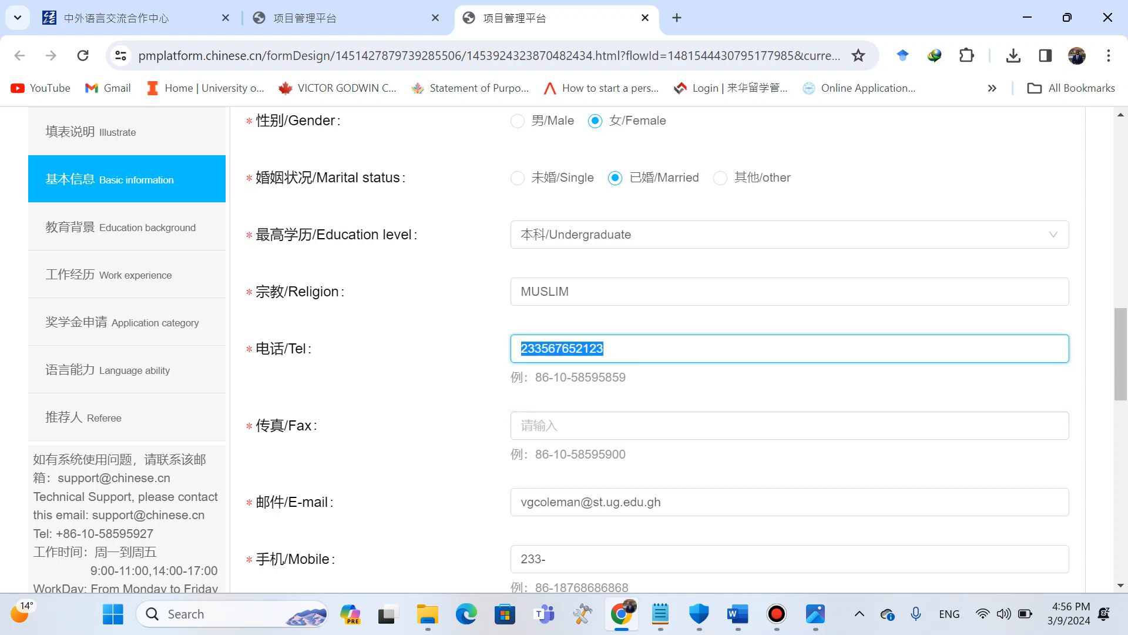
pyautogui.click(528, 425)
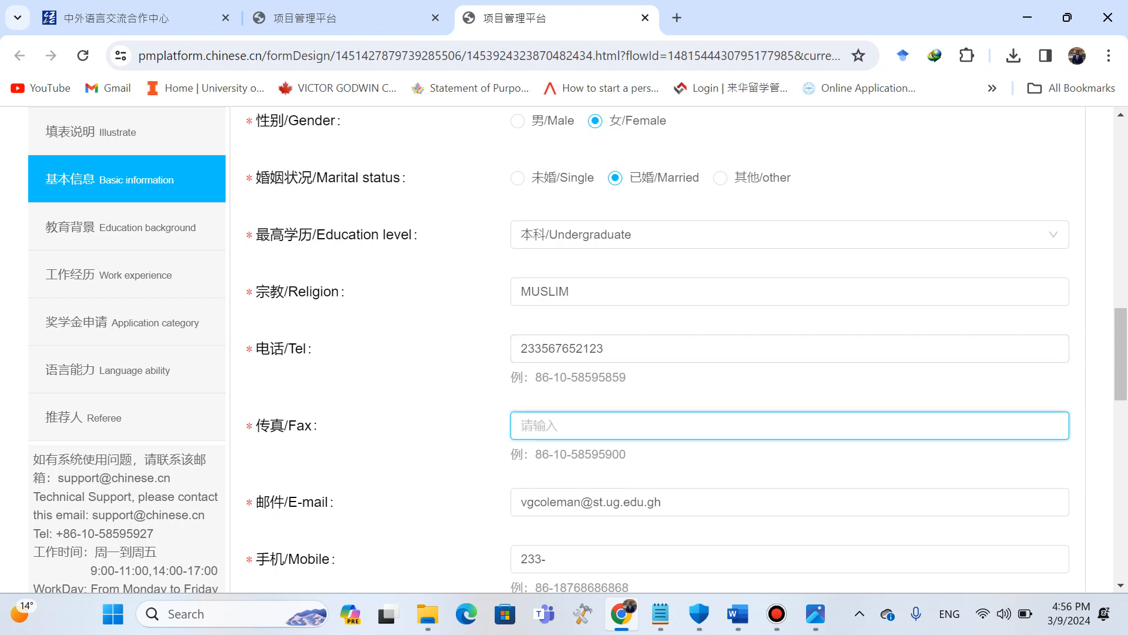
pyautogui.hotkey('ctrl', 'v')
pyautogui.scroll(-1, 529, 426)
pyautogui.scroll(-2, 657, 350)
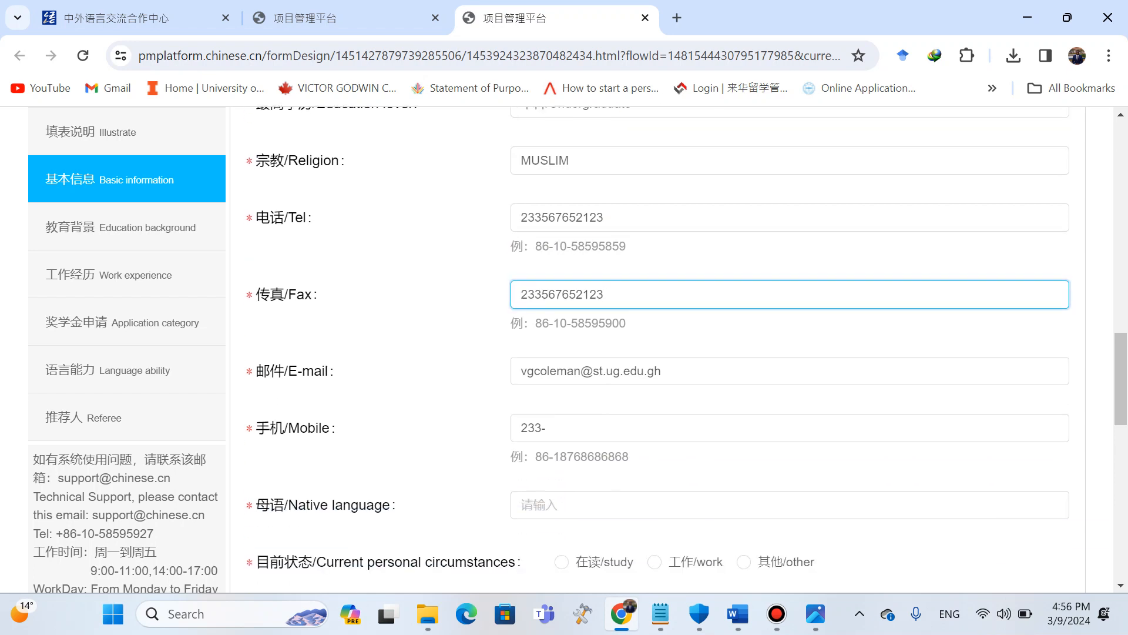
# Paste the telephone number into the mobile field, removing the extra prefix characters.
pyautogui.scroll(-1, 657, 335)
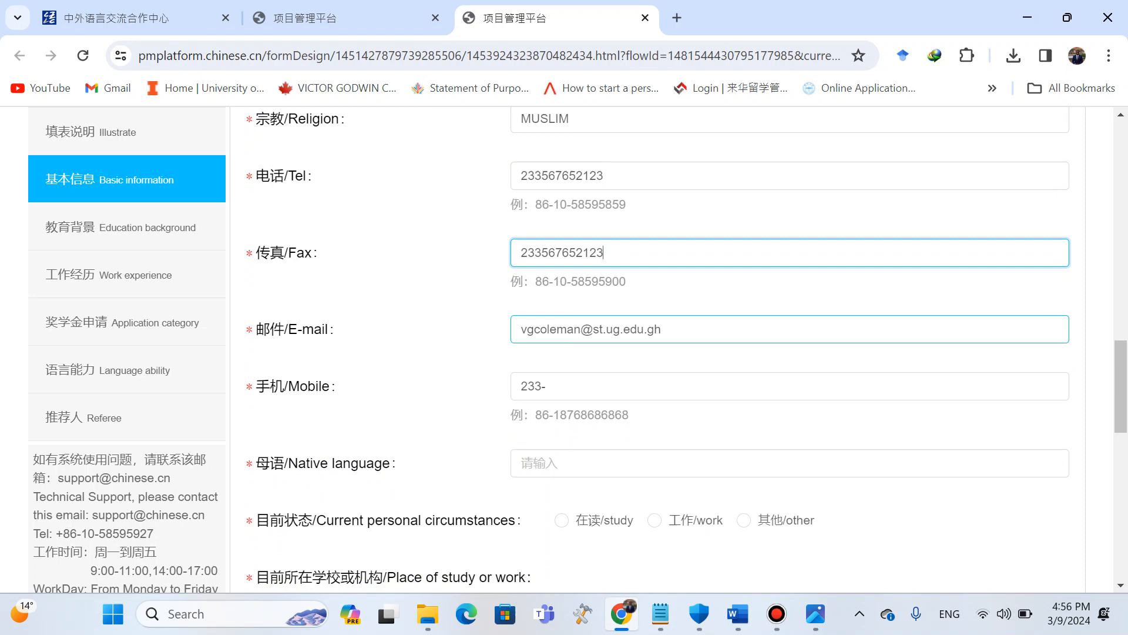
pyautogui.click(663, 330)
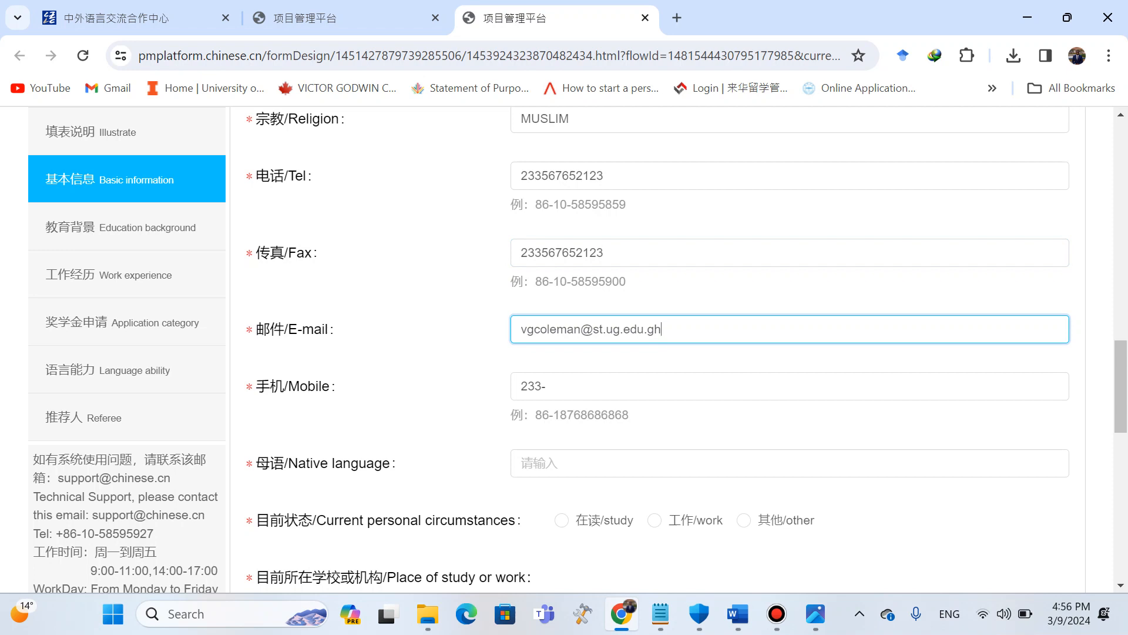
pyautogui.click(663, 387)
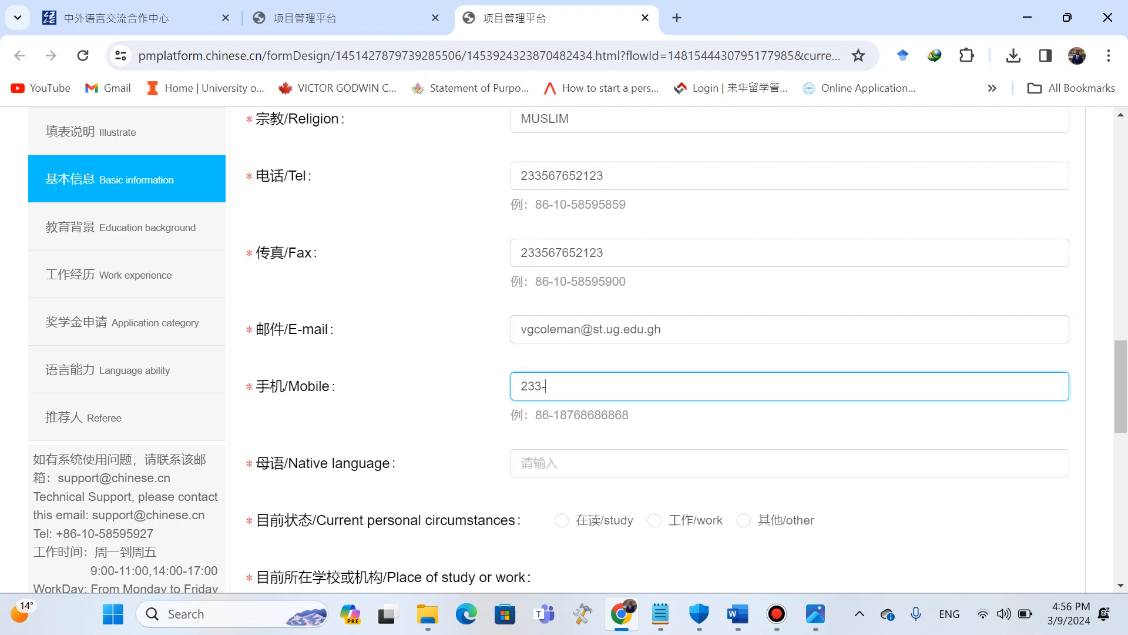
pyautogui.hotkey('ctrl', 'v')
pyautogui.press('BackSpace')
pyautogui.press('BackSpace')
pyautogui.press('BackSpace')
pyautogui.press('BackSpace')
pyautogui.click(764, 427)
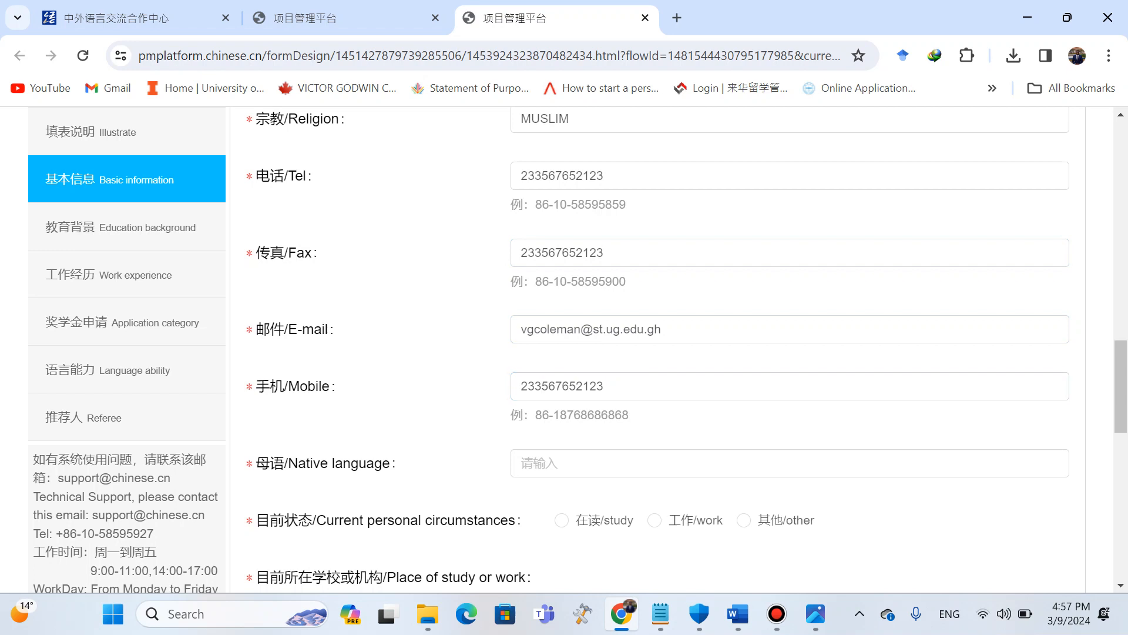
# Enter ENGLISH as native language and set current personal circumstances to study.
pyautogui.scroll(-2, 735, 376)
pyautogui.click(735, 301)
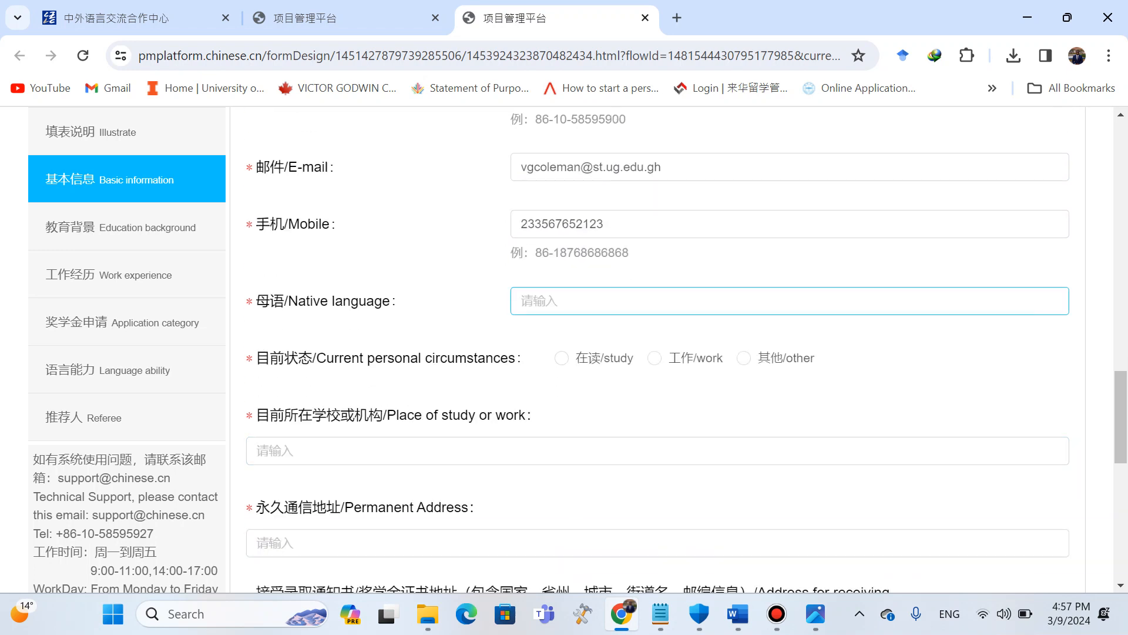
pyautogui.write('ENGLISH')
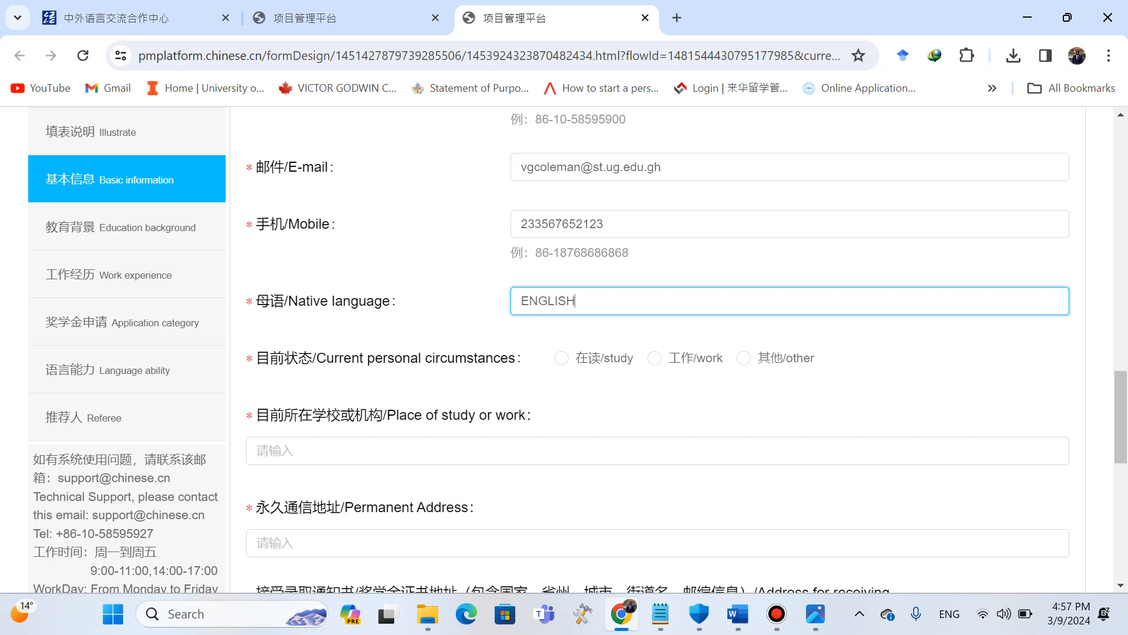
pyautogui.click(654, 358)
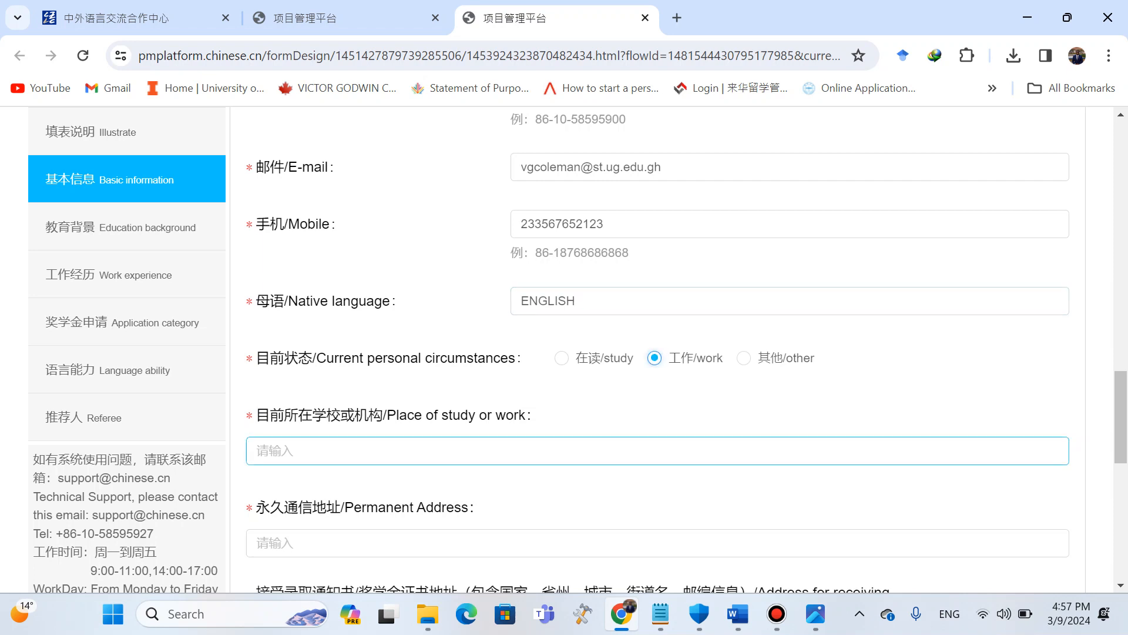
pyautogui.scroll(-1, 657, 349)
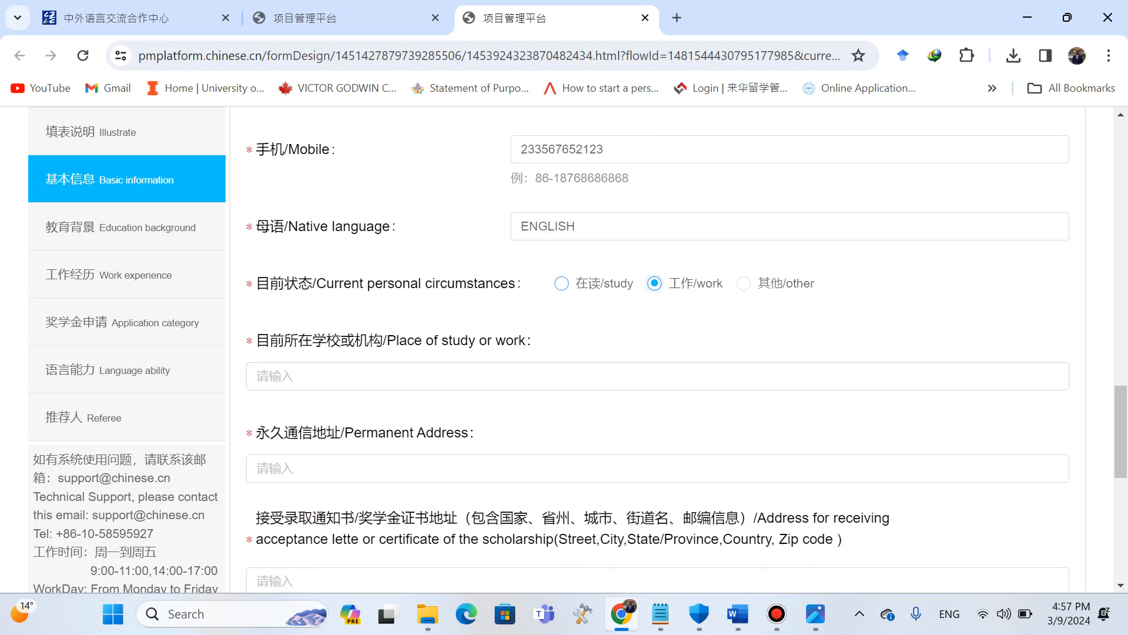
pyautogui.click(562, 284)
pyautogui.click(743, 283)
pyautogui.click(562, 283)
# Enter UNIVERSITY OF GHANA as the current place of study or work.
pyautogui.click(552, 376)
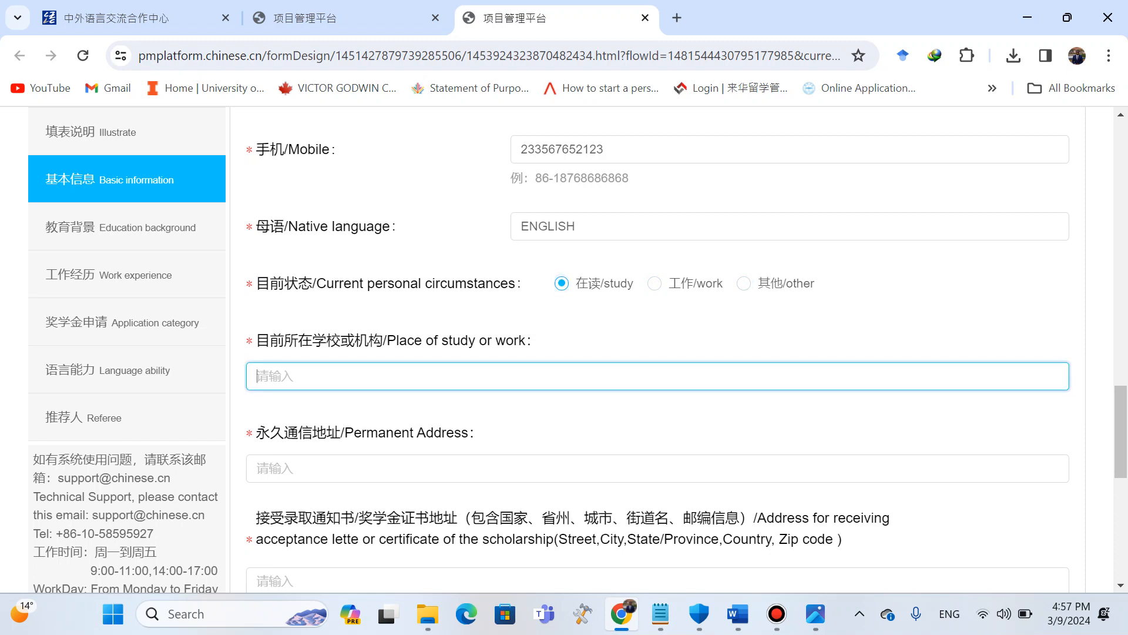
pyautogui.write('UNIVERSITY OF GHANA')
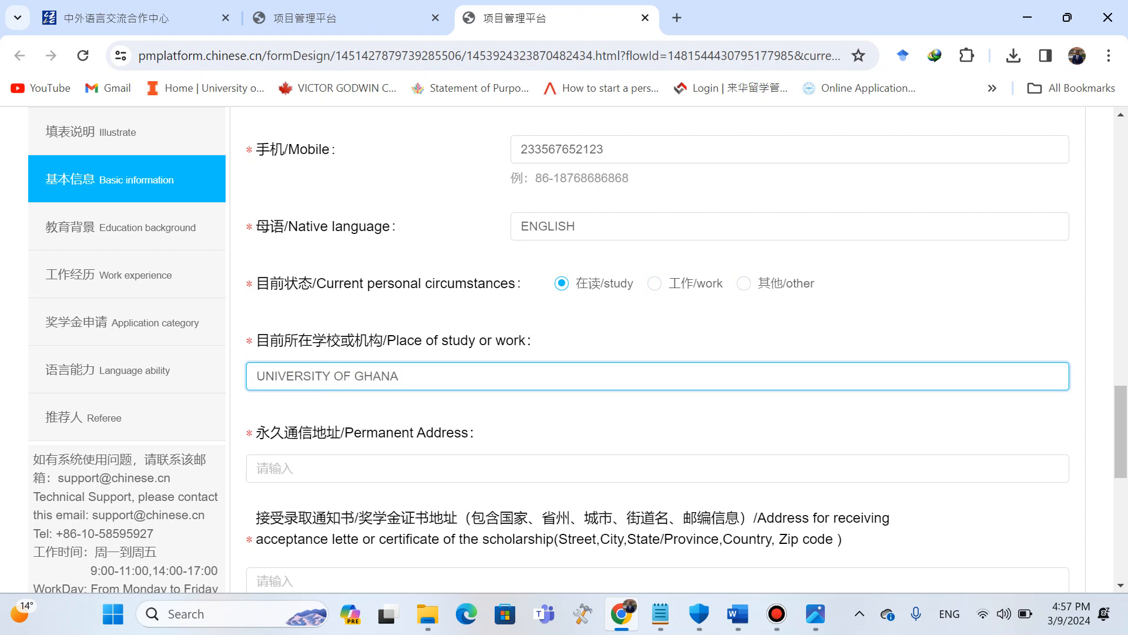
# Enter the applicant's permanent postal address.
pyautogui.scroll(-2, 377, 468)
pyautogui.click(352, 354)
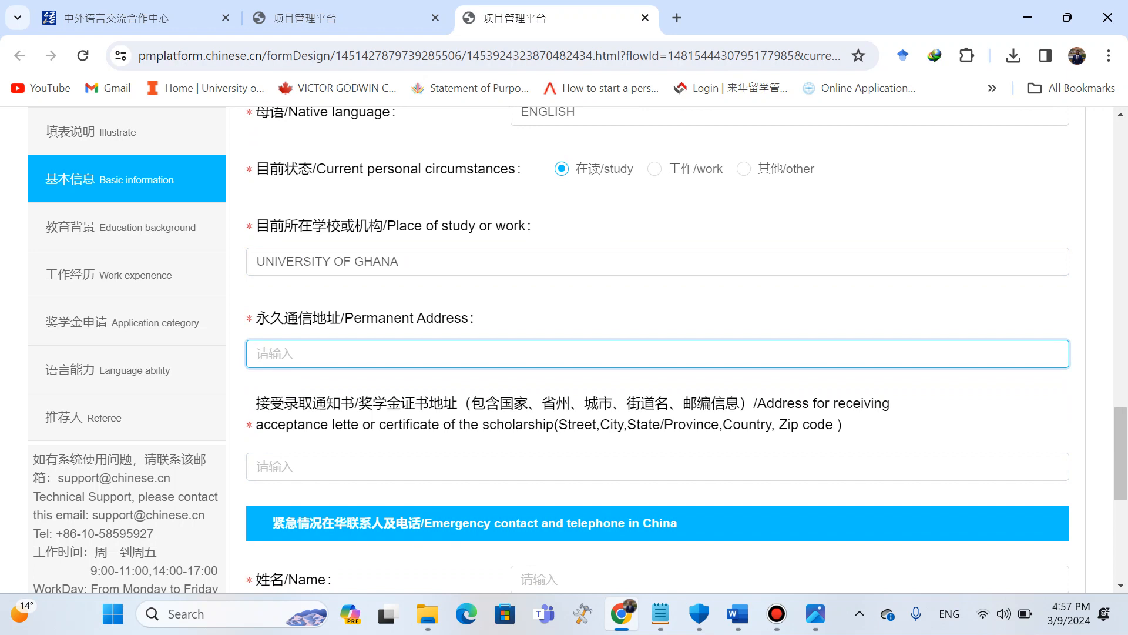
pyautogui.scroll(-2, 656, 347)
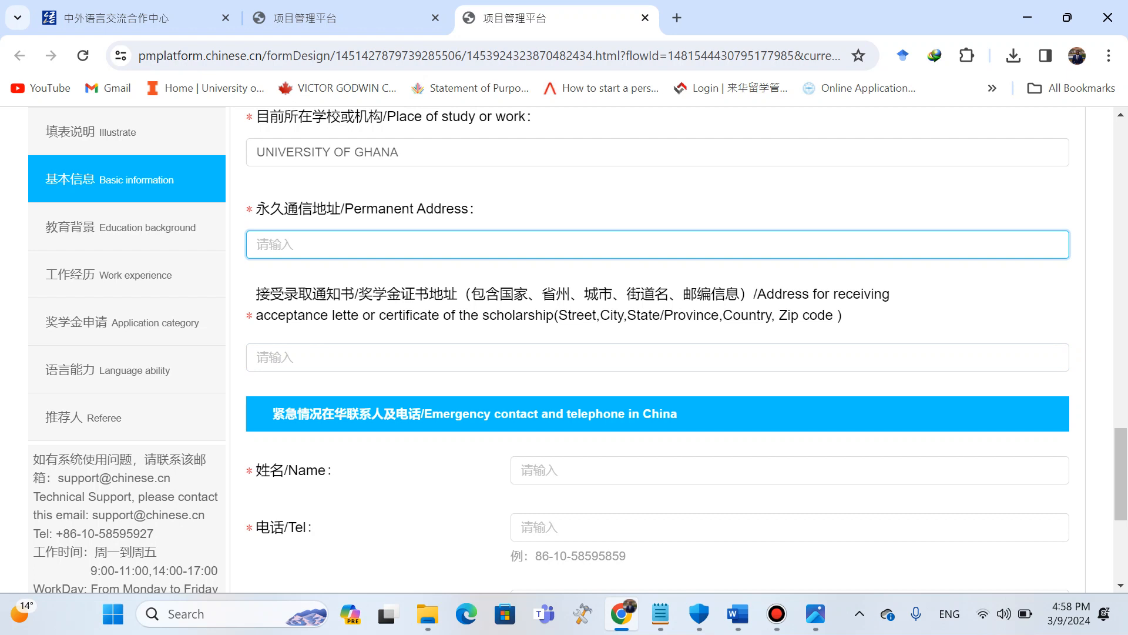
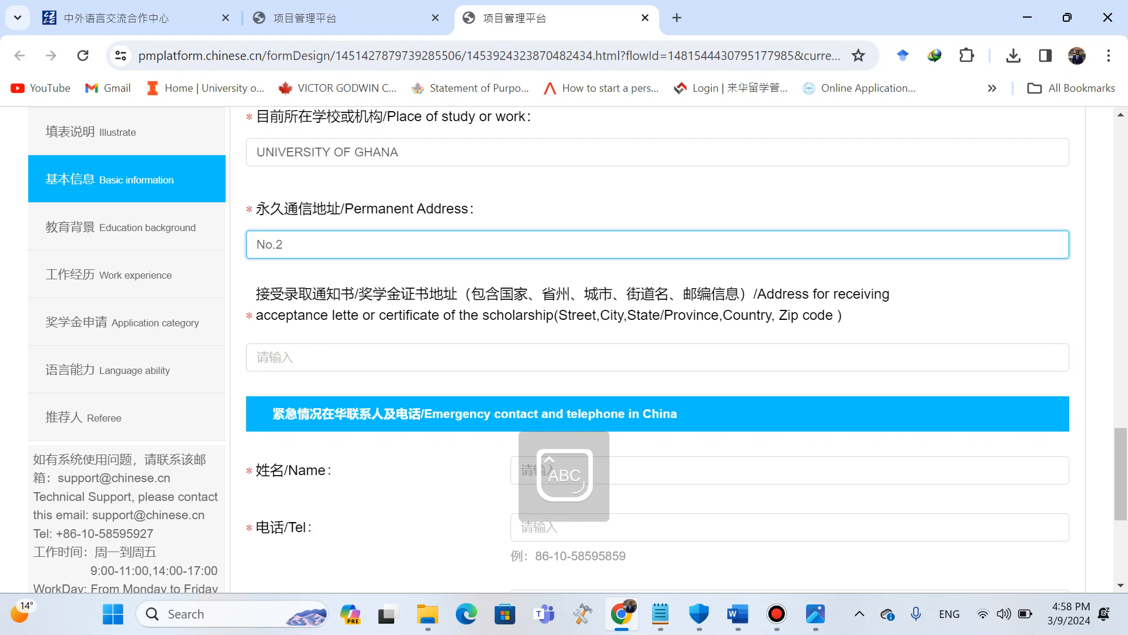
pyautogui.press('capslock')
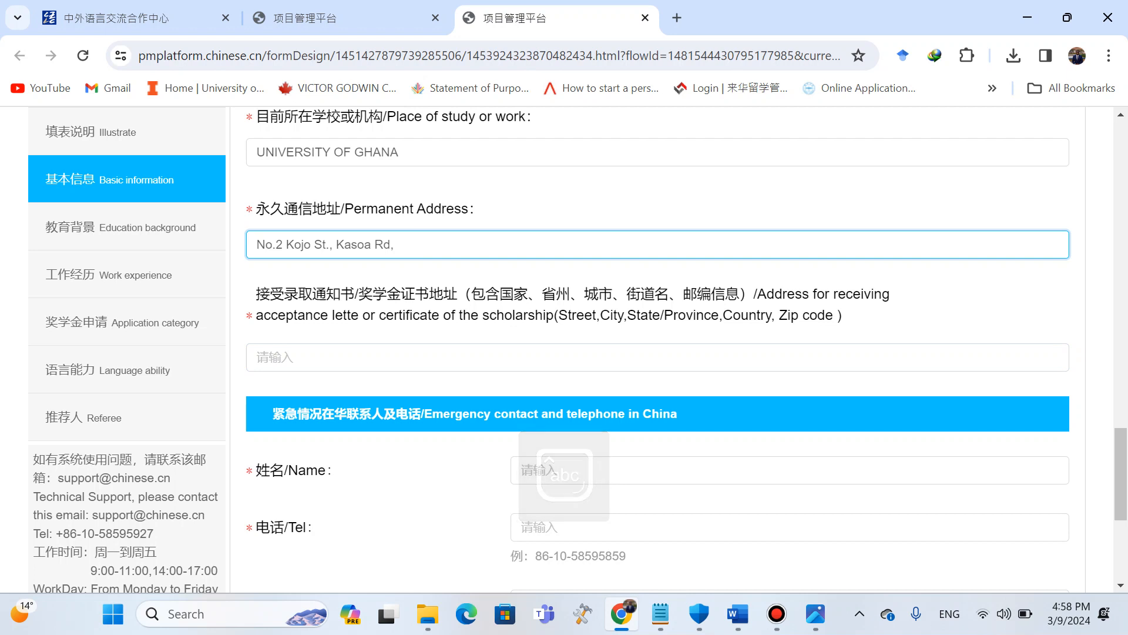
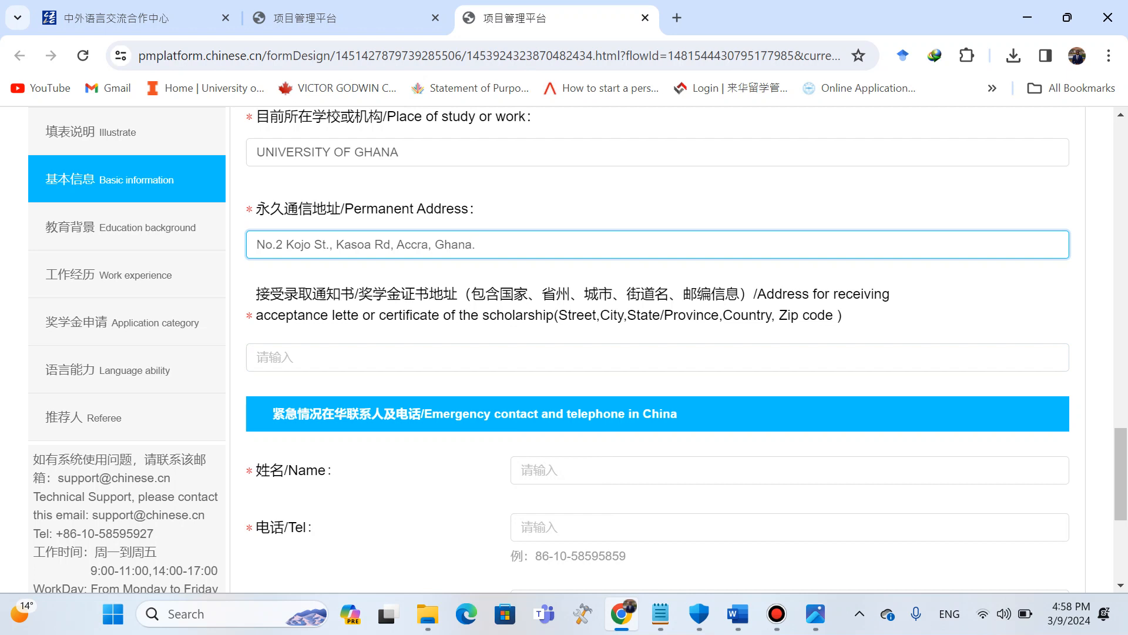
# Clear the permanent address field.
pyautogui.moveTo(257, 244); pyautogui.dragTo(476, 244)
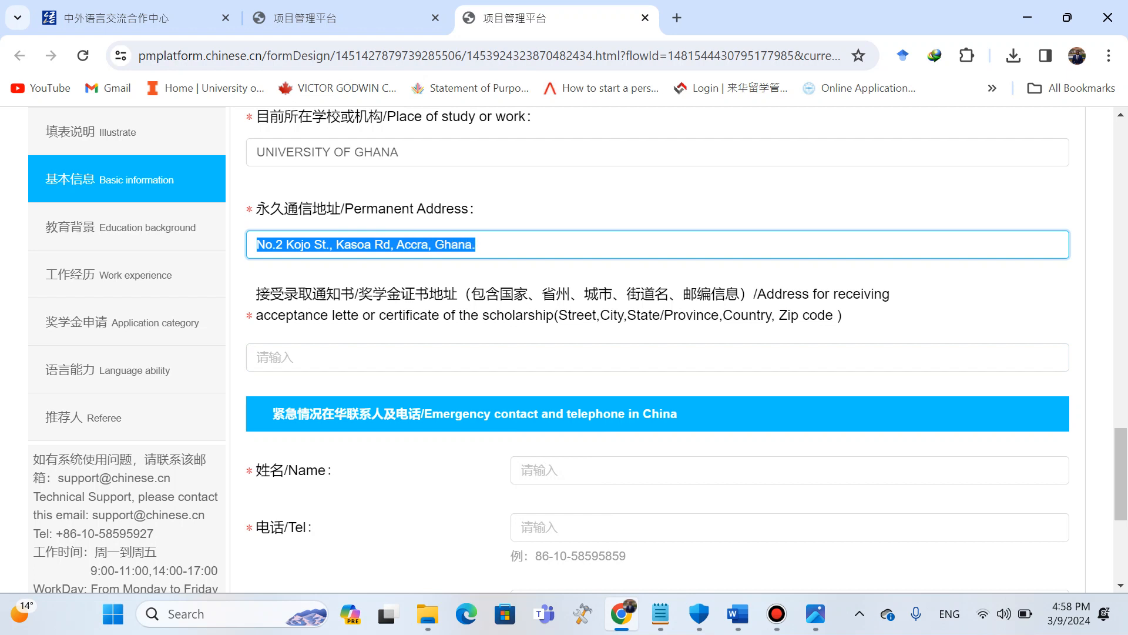
pyautogui.press('BackSpace')
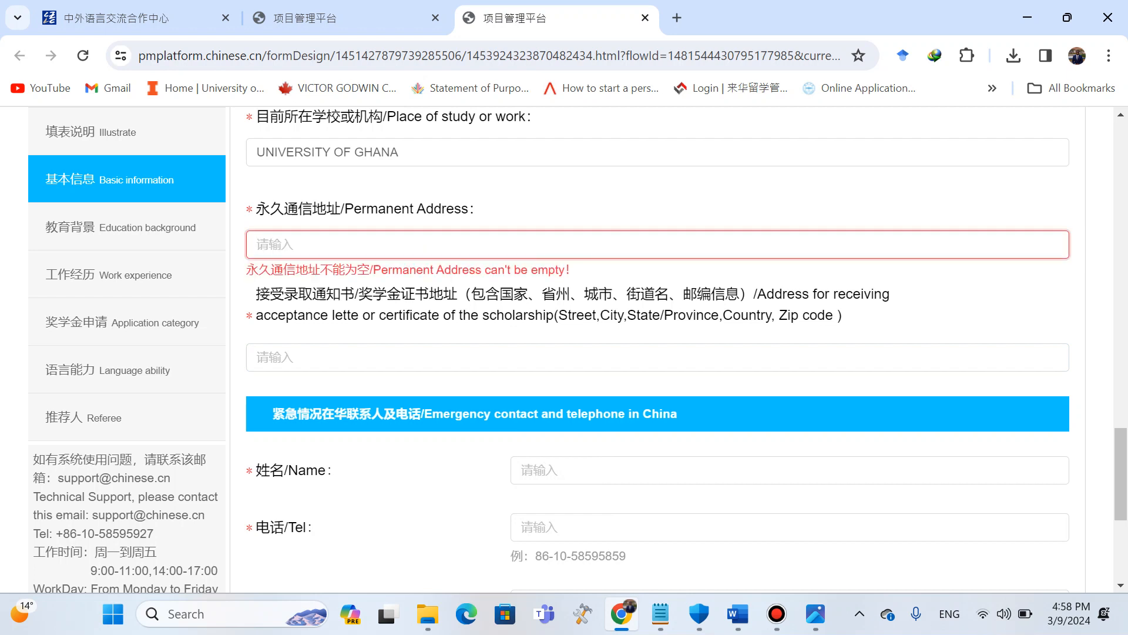
# Re-enter the applicant's permanent postal address in the emptied Permanent Address field.
pyautogui.press('shift')
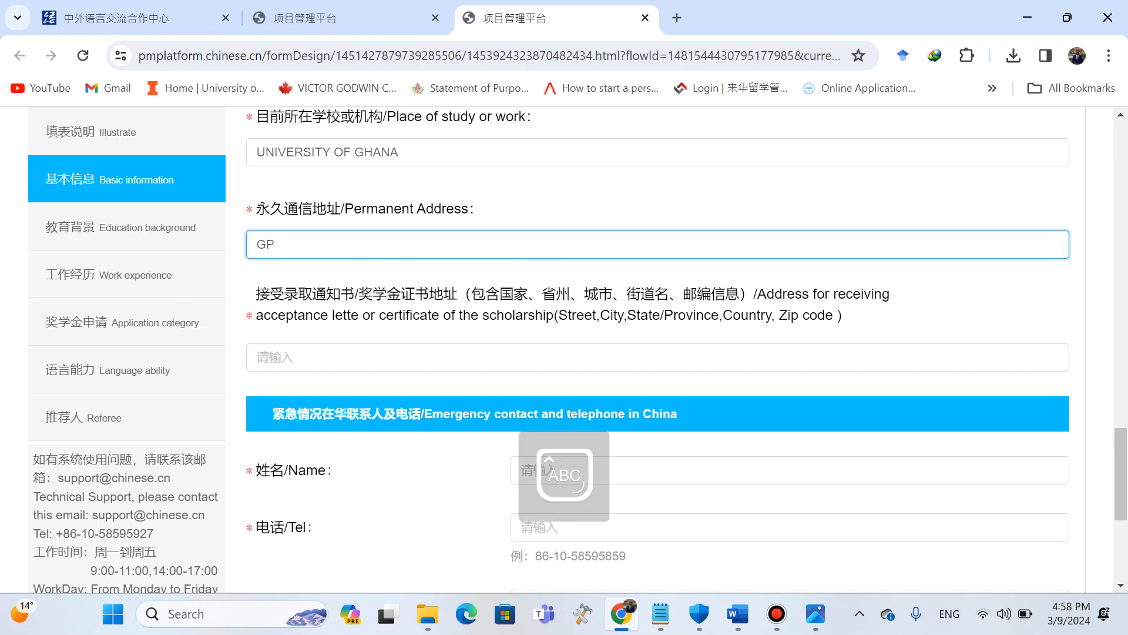
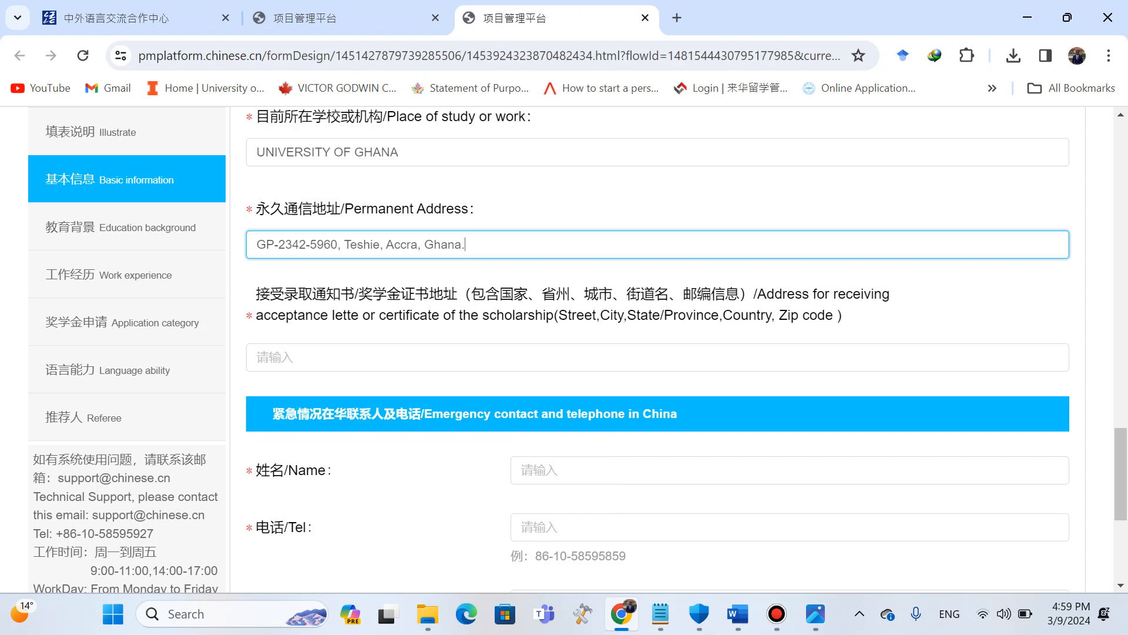
# Fill the address for receiving the acceptance letter with a University of Ghana P.O. box address.
pyautogui.scroll(-2, 658, 357)
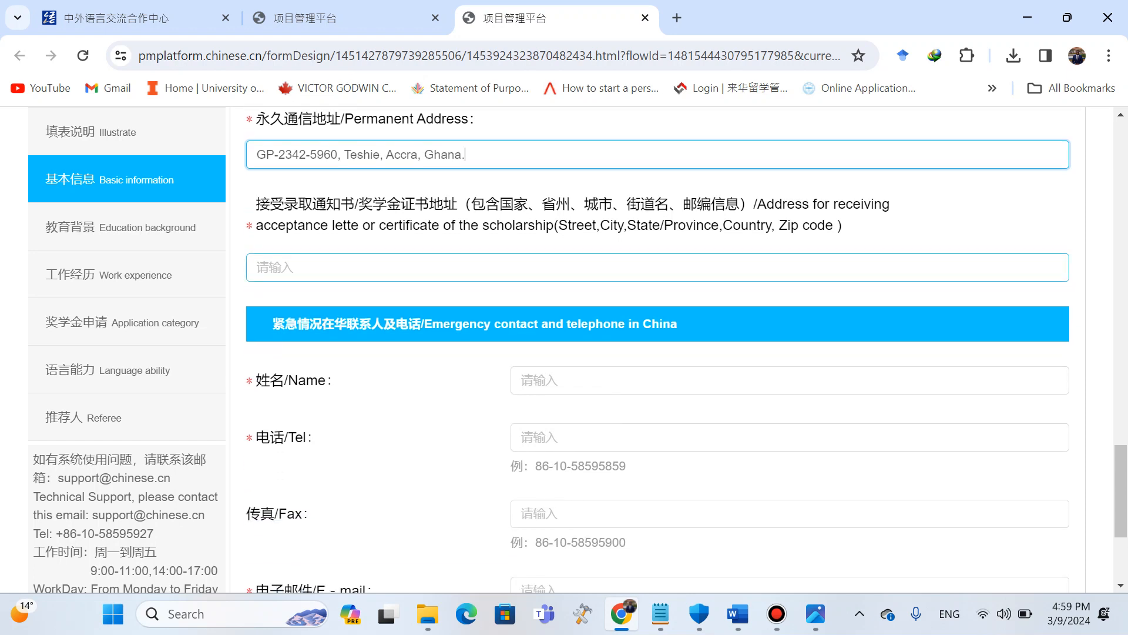
pyautogui.click(257, 267)
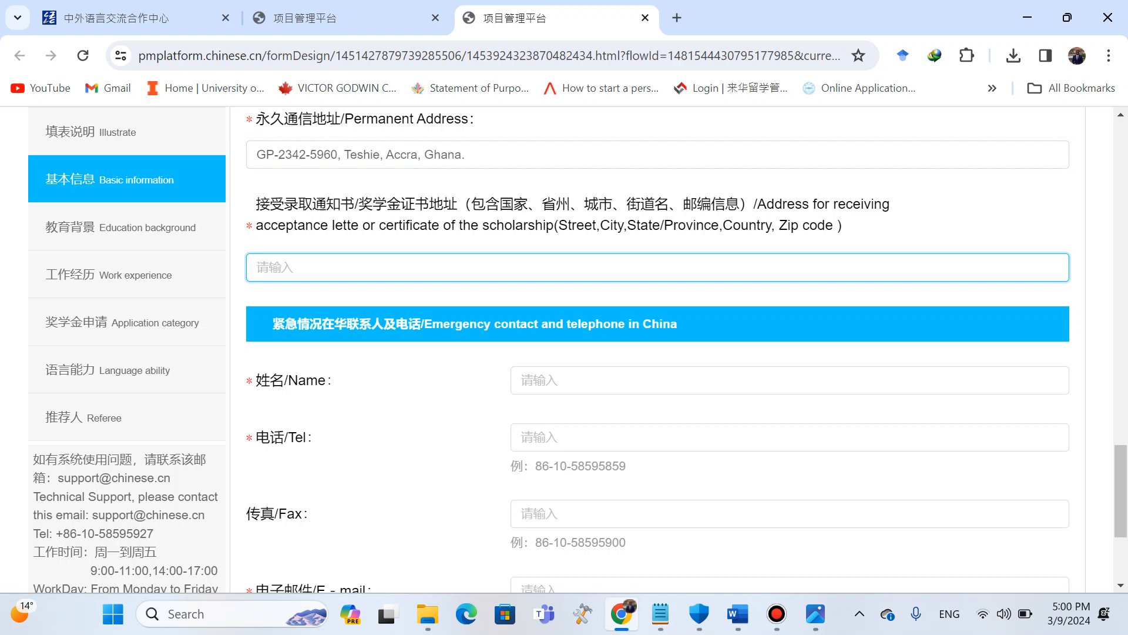
pyautogui.press('capslock')
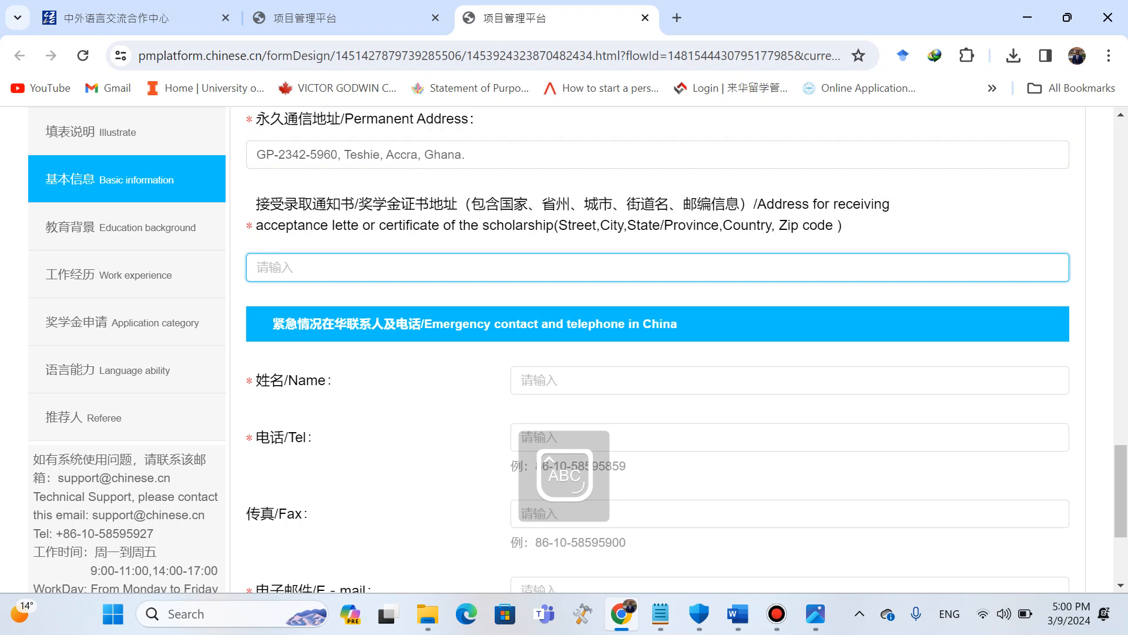
pyautogui.write('C')
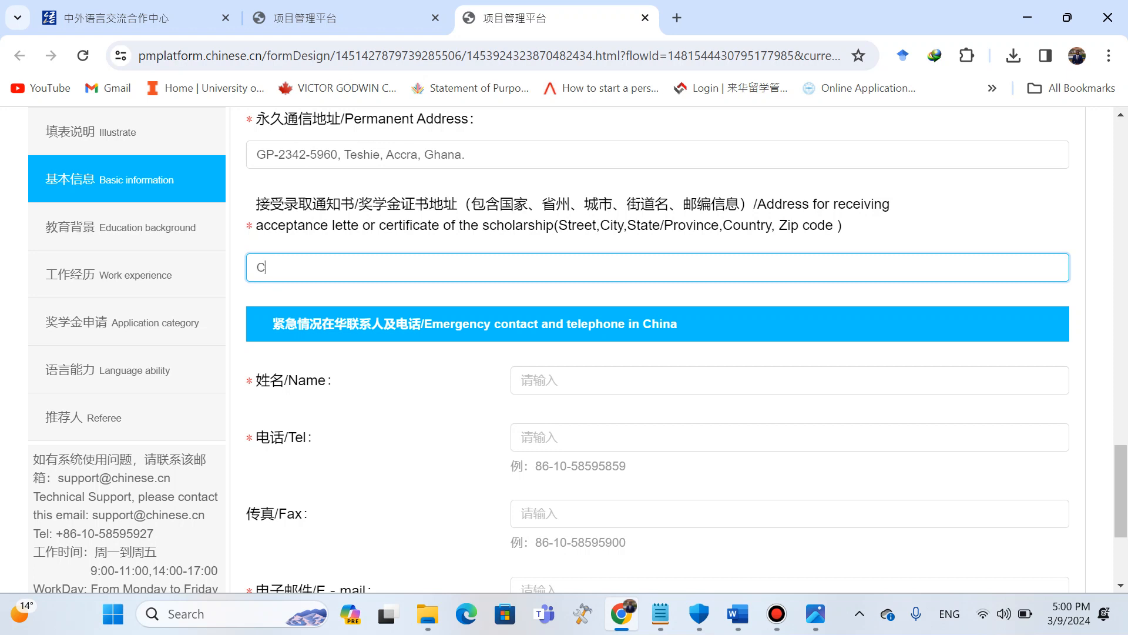
pyautogui.write('l')
pyautogui.write(', UG')
pyautogui.write(', P,')
pyautogui.write('.O. BOX ')
pyautogui.write('LG')
pyautogui.write(' 25, ACC')
pyautogui.write('RA GHANA')
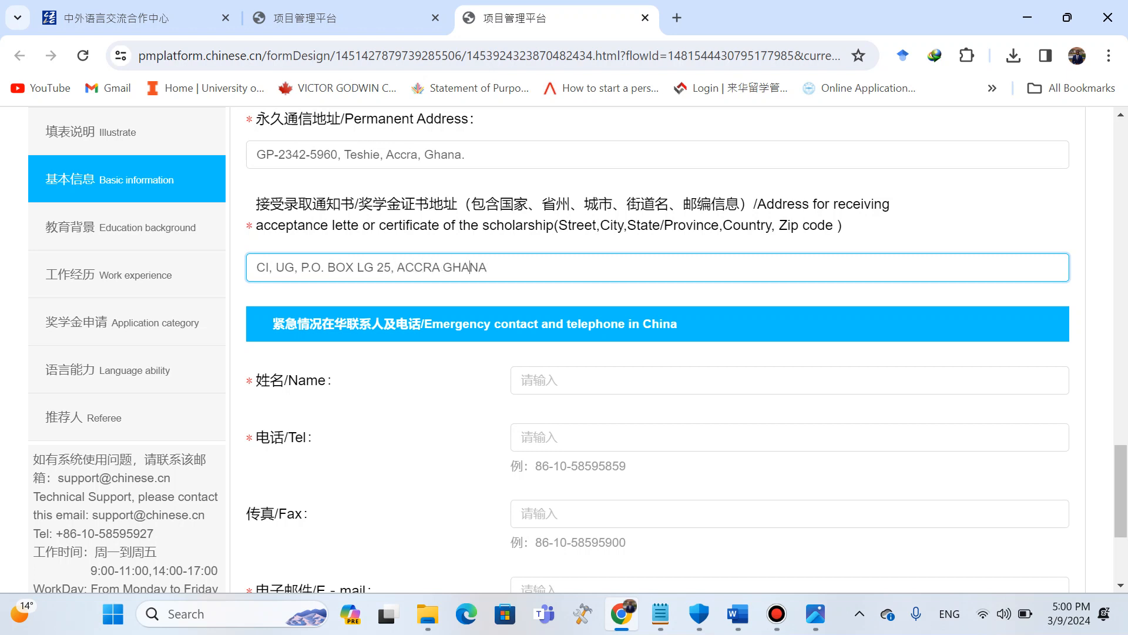
pyautogui.write(',')
# Replace the acceptance-letter address with C/O CHINESE SECTION AT THE UG, LEGON, ACCRA, GHANA.
pyautogui.hotkey('ctrl', 'a')
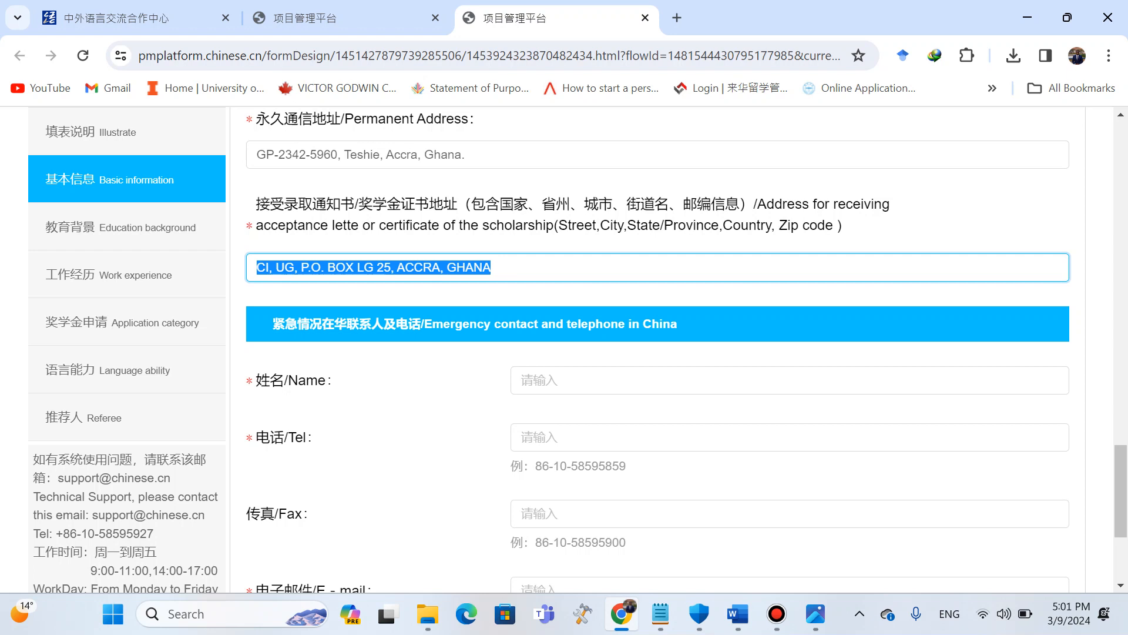
pyautogui.write('C/O C')
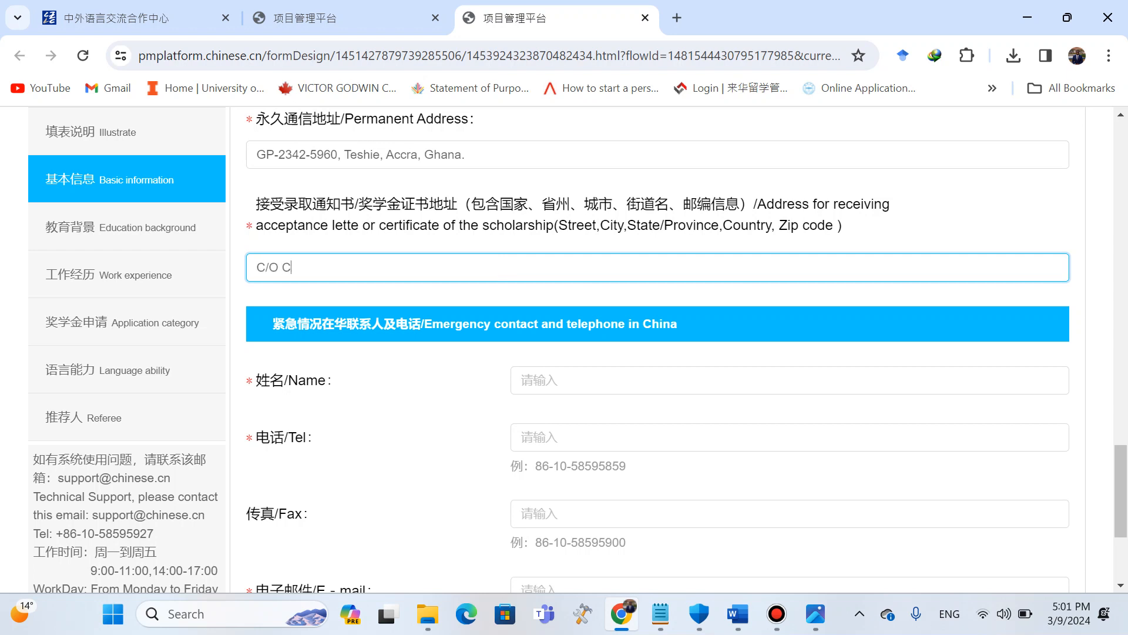
pyautogui.write('HINESE SECTION AT THE UNI')
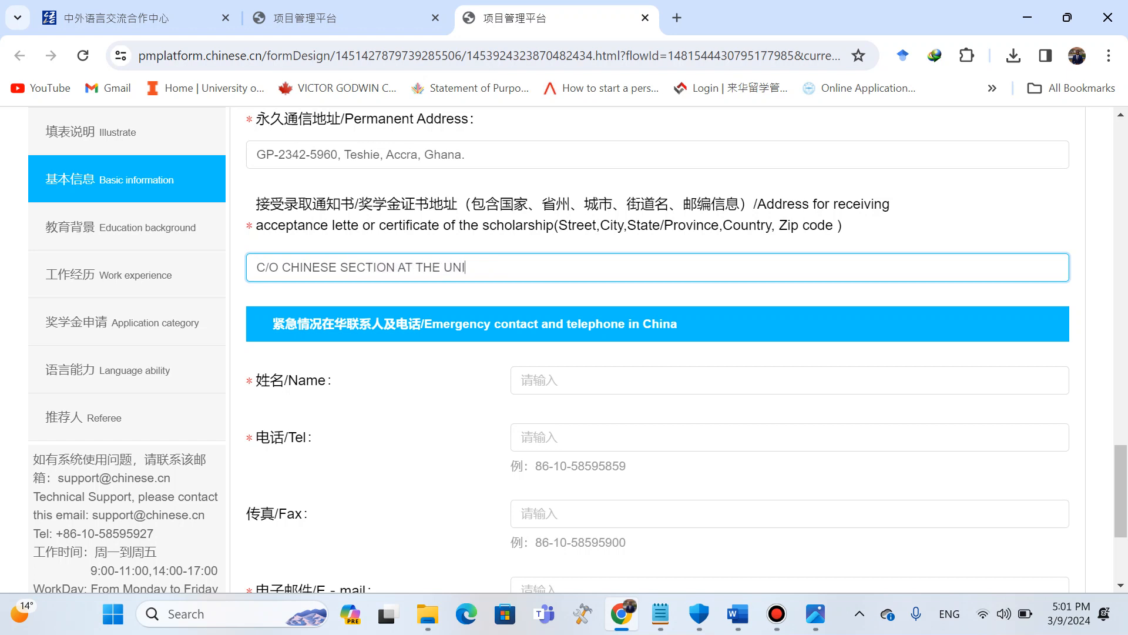
pyautogui.write('VERSITY OF GHANA')
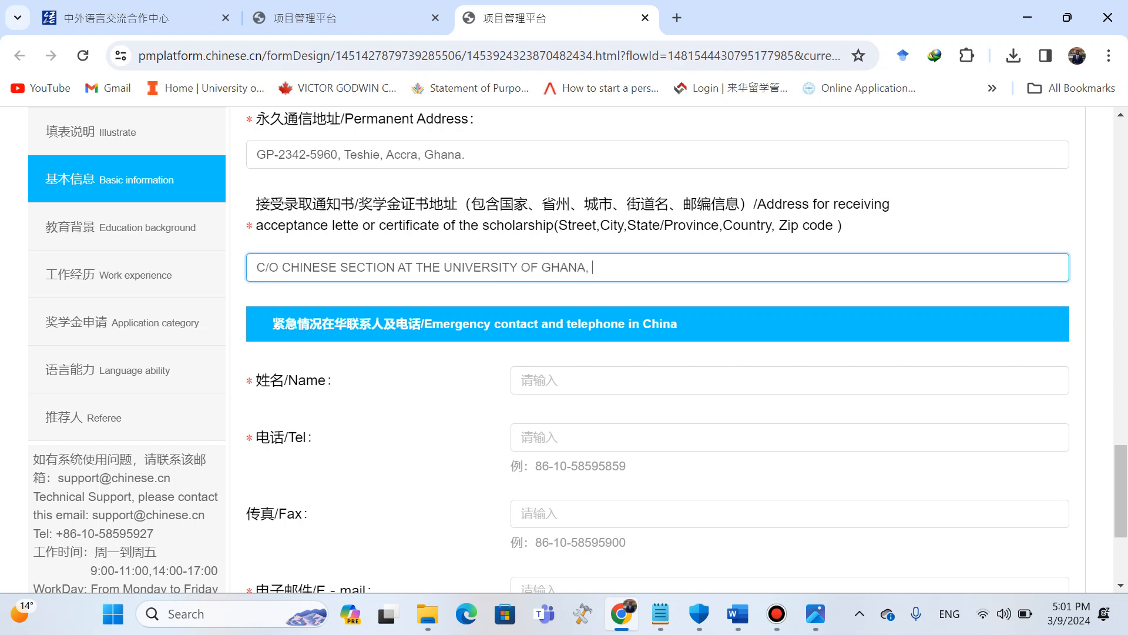
pyautogui.write(', LEGON')
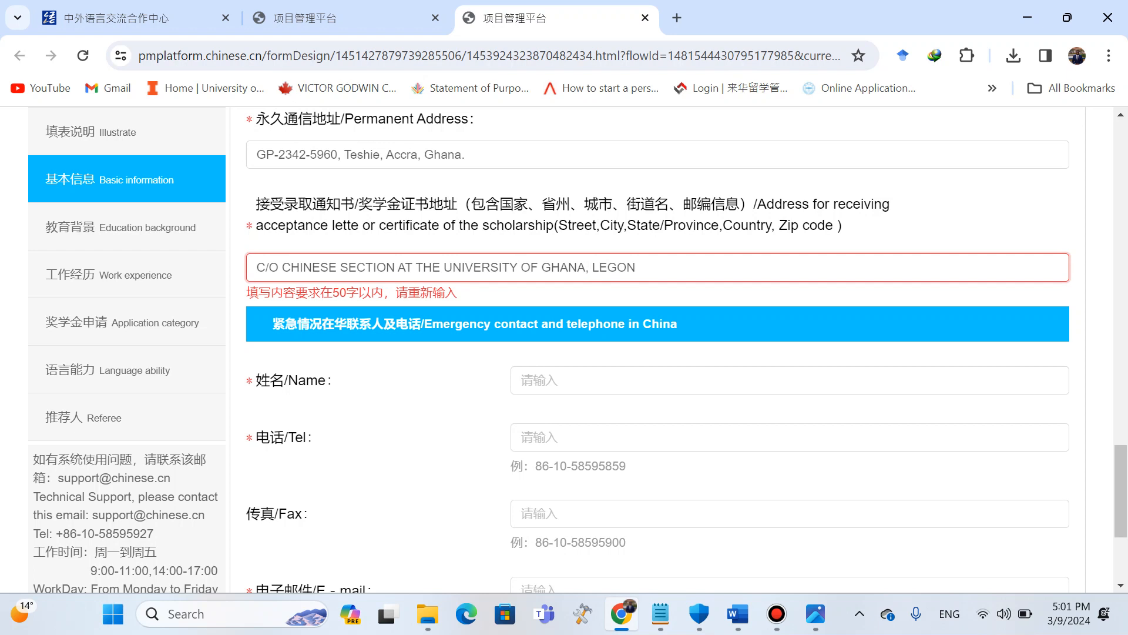
pyautogui.press('BackSpace')
pyautogui.press('BackSpace')
pyautogui.press('BackSpace')
pyautogui.press('BackSpace')
pyautogui.press('BackSpace')
pyautogui.press('BackSpace')
pyautogui.press('BackSpace')
pyautogui.press('BackSpace')
pyautogui.press('BackSpace')
pyautogui.press('BackSpace')
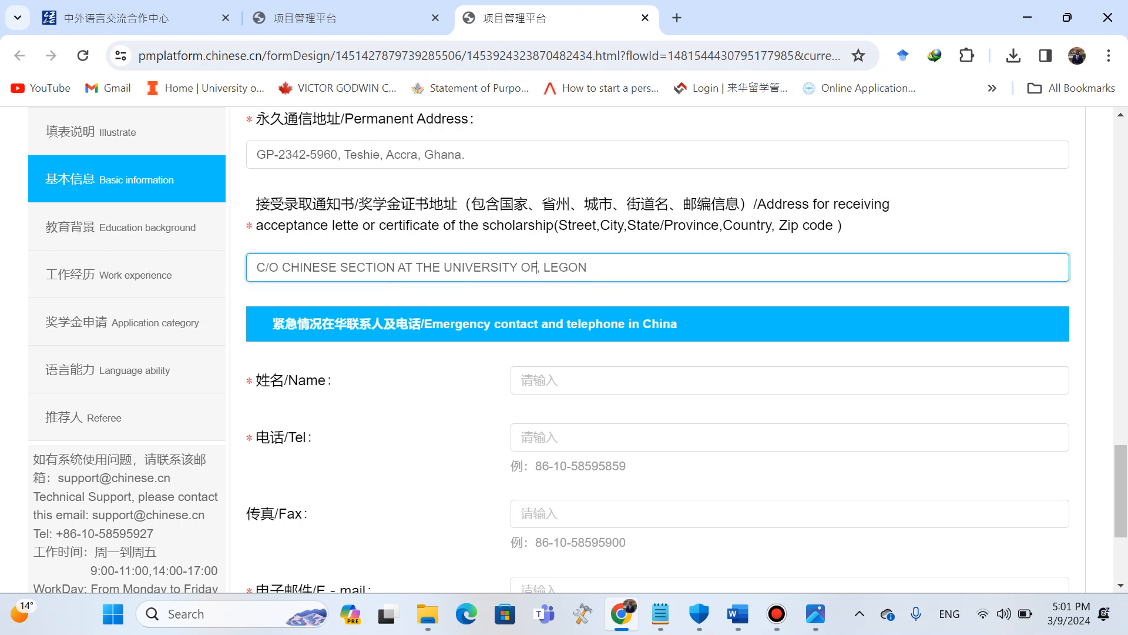
pyautogui.press('BackSpace')
pyautogui.press('BackSpace')
pyautogui.press('BackSpace')
pyautogui.press('BackSpace')
pyautogui.press('BackSpace')
pyautogui.press('BackSpace')
pyautogui.press('BackSpace')
pyautogui.press('BackSpace')
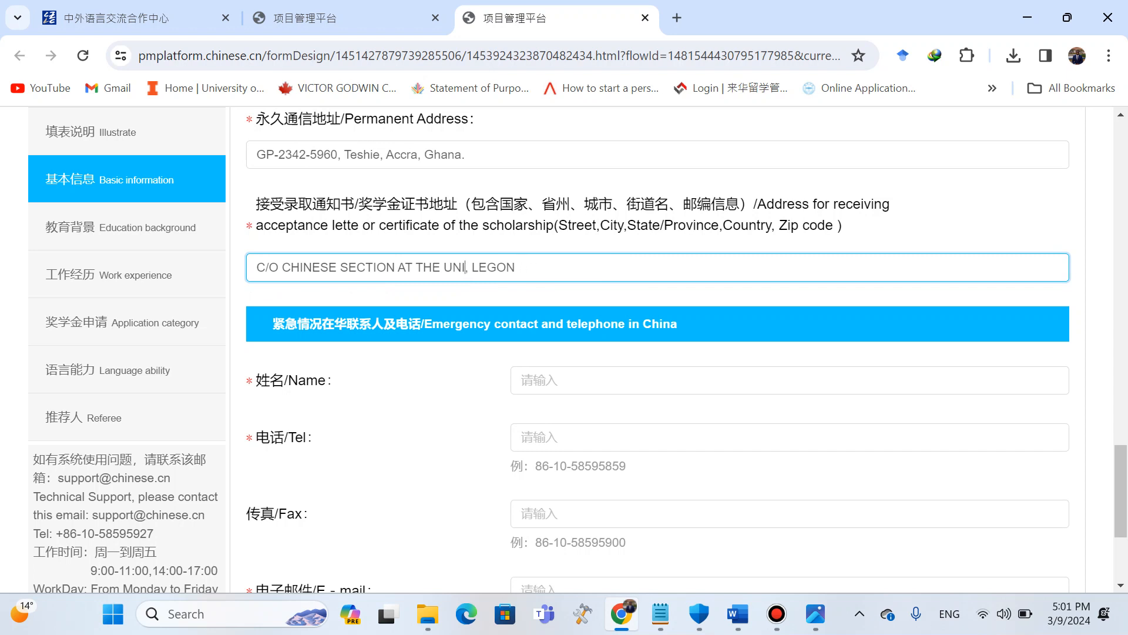
pyautogui.write('GON, ACCRA')
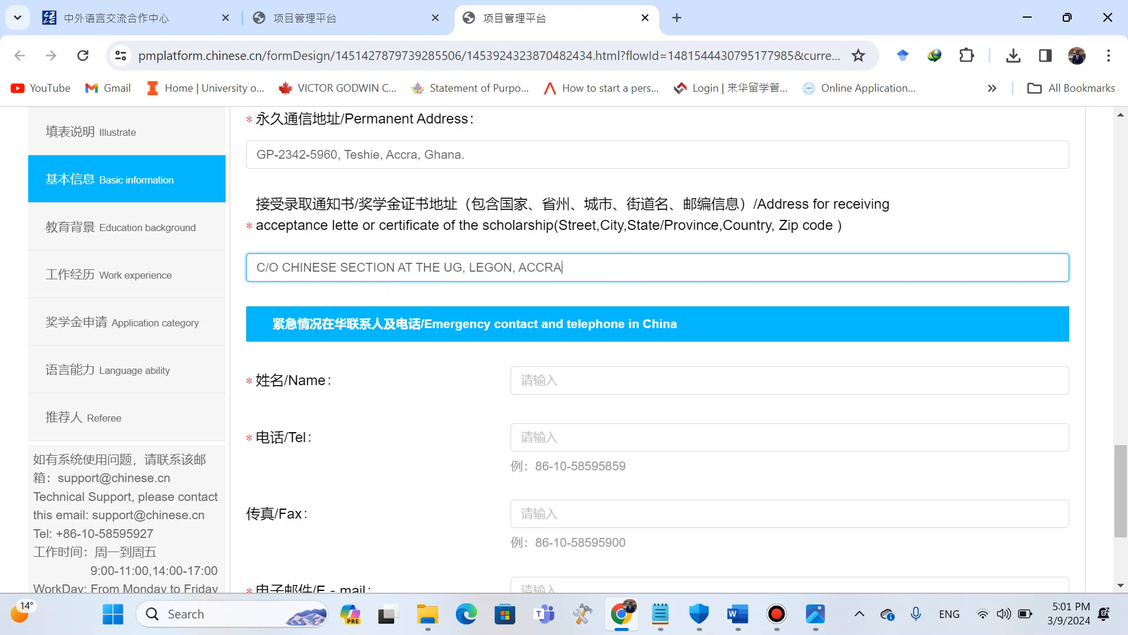
pyautogui.write(', GHANA.')
pyautogui.press('BackSpace')
# Copy the Peking University admissions officer's name from the Host Institutions list into the emergency contact Name field.
pyautogui.scroll(-2, 656, 350)
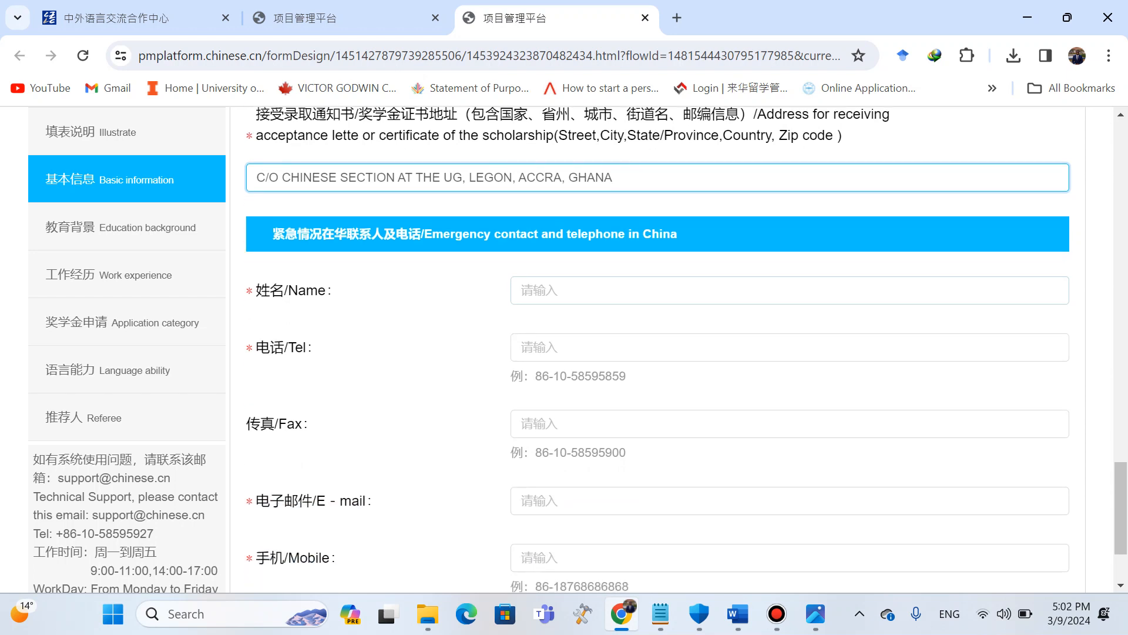
pyautogui.press('Tab')
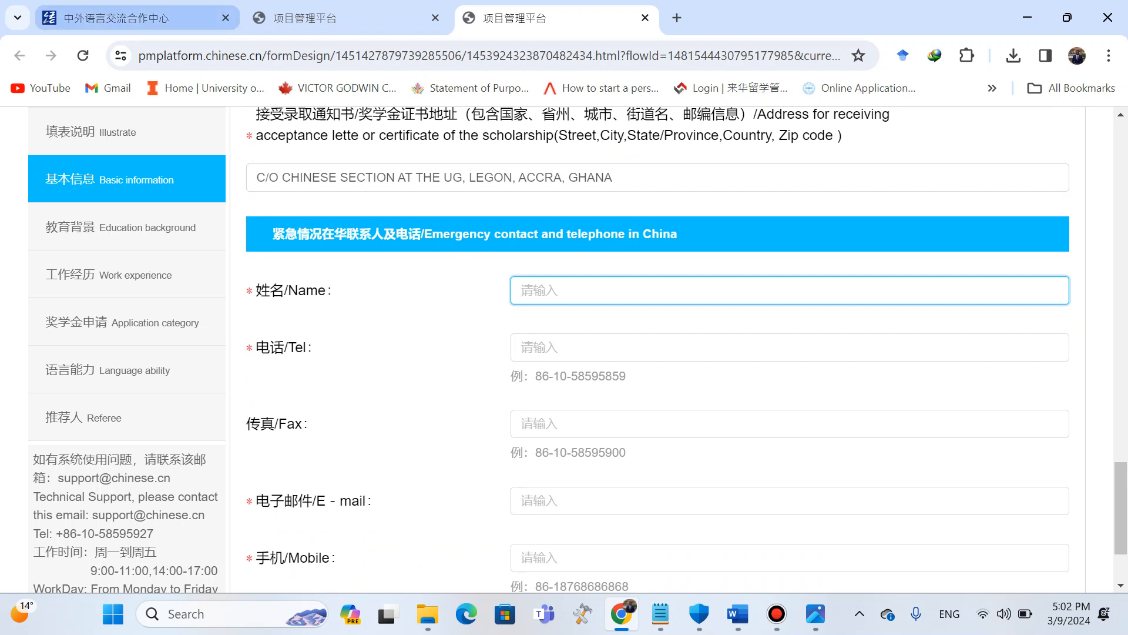
pyautogui.click(136, 18)
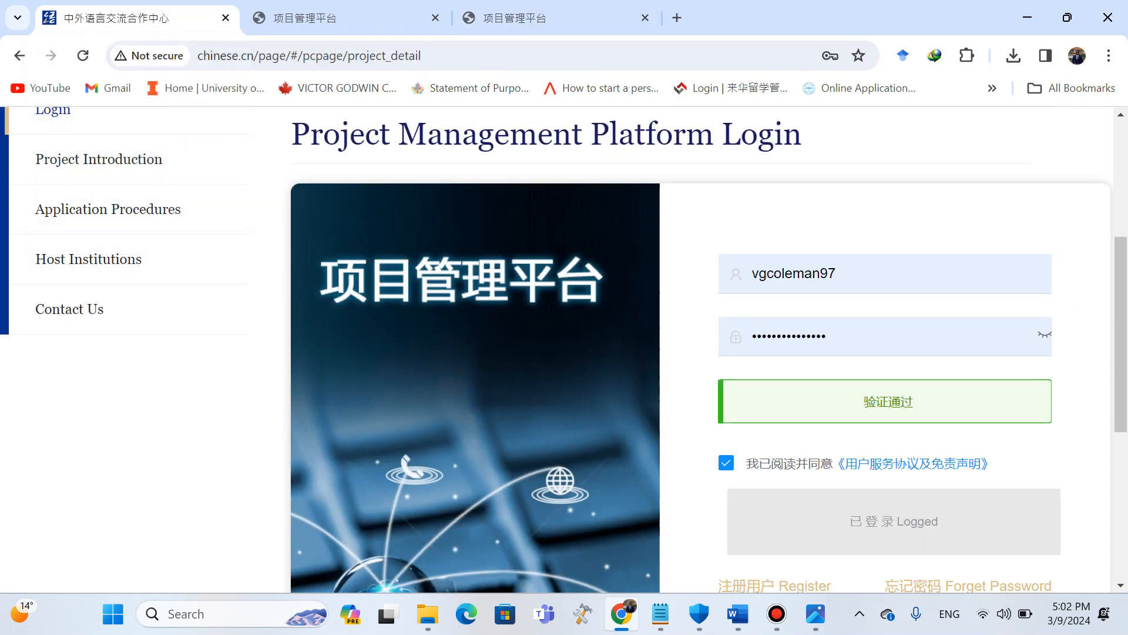
pyautogui.scroll(2, 564, 352)
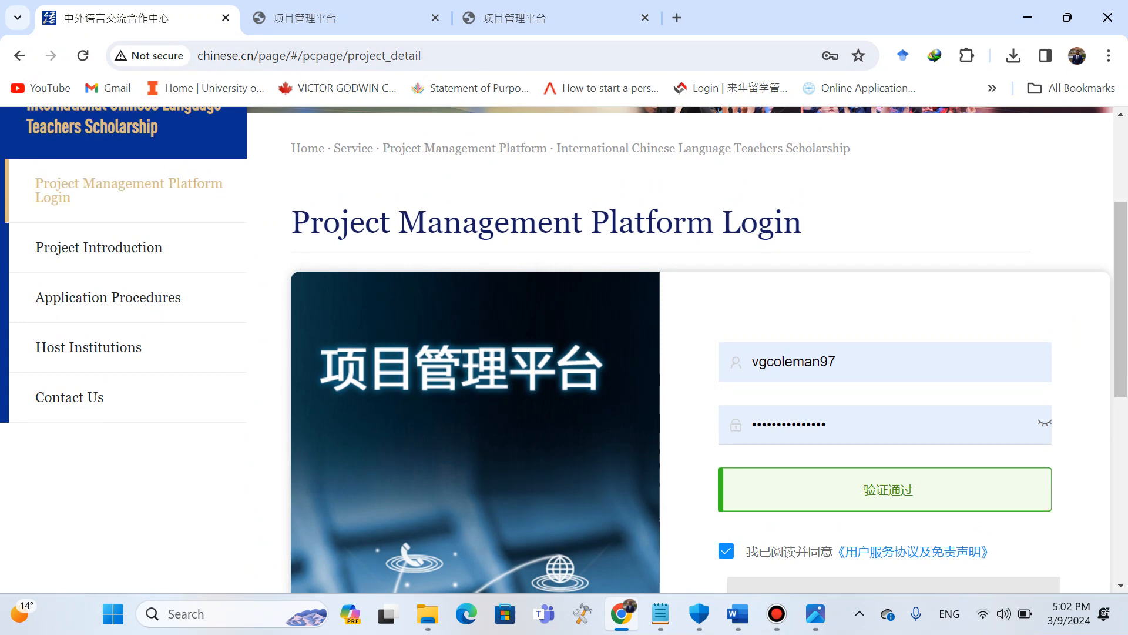
pyautogui.click(88, 348)
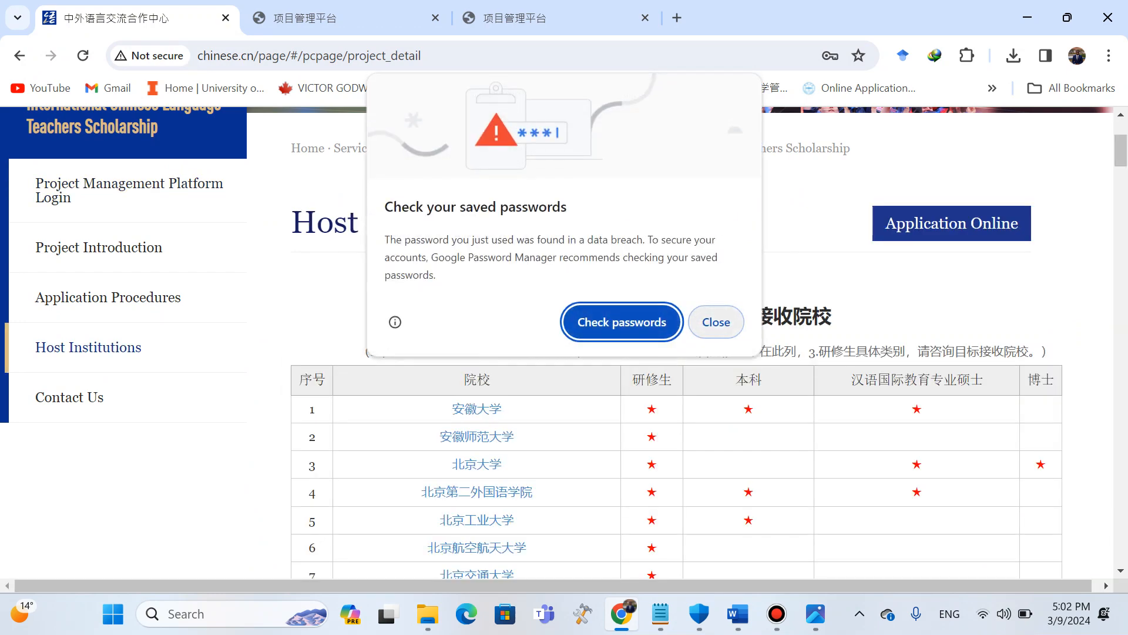
pyautogui.click(716, 322)
pyautogui.scroll(-1, 716, 340)
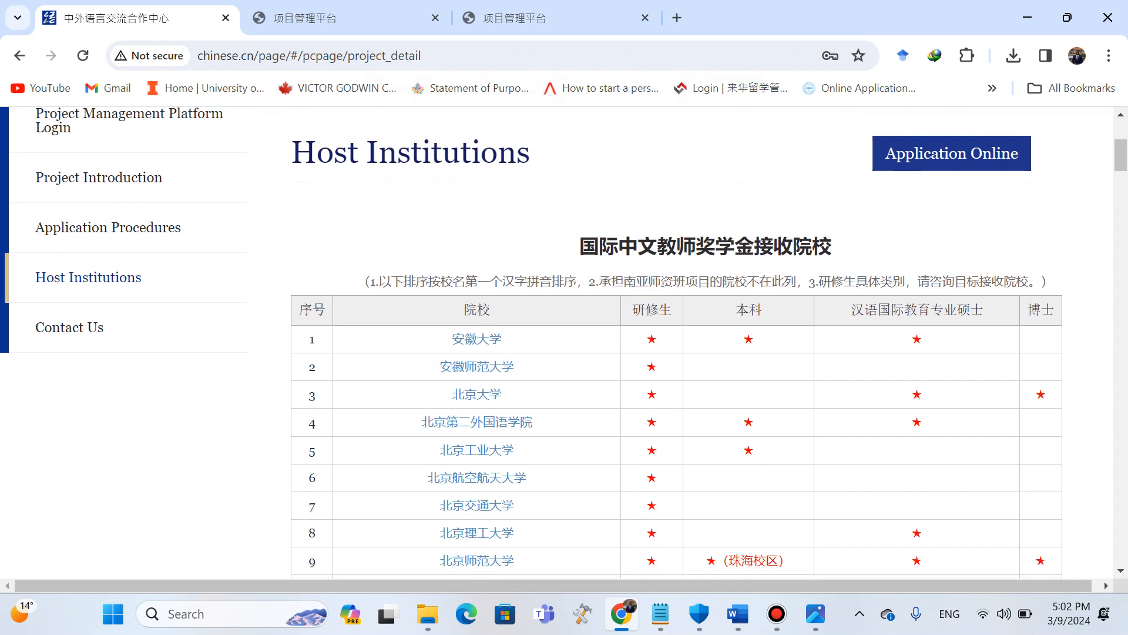
pyautogui.click(477, 394)
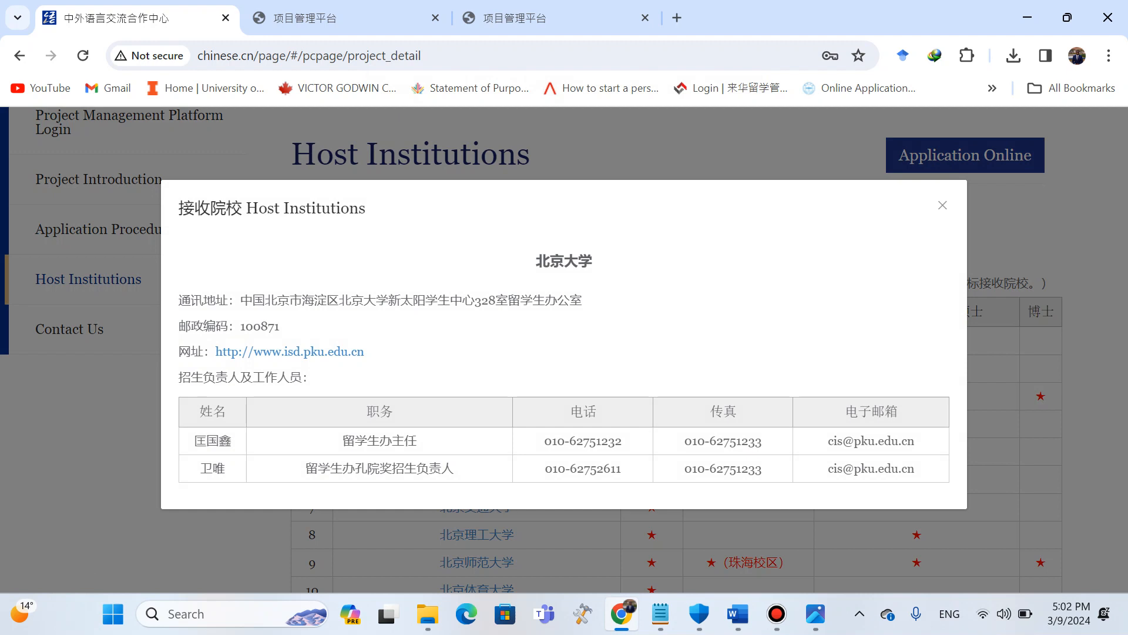
pyautogui.moveTo(200, 468); pyautogui.dragTo(225, 468)
pyautogui.hotkey('ctrl', 'c')
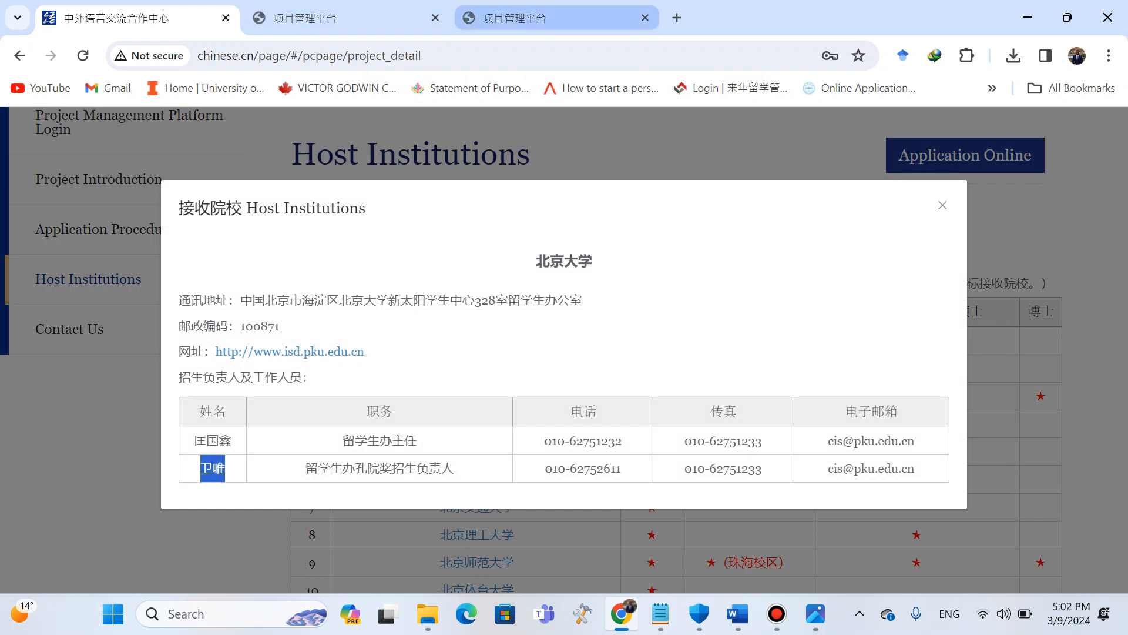
pyautogui.click(514, 18)
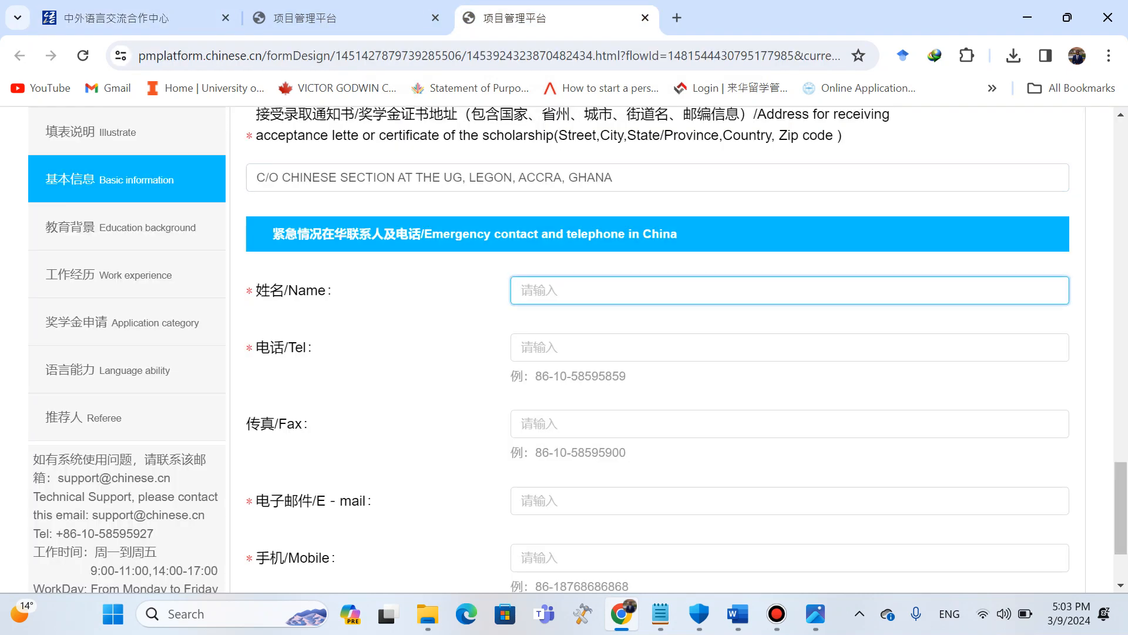
pyautogui.hotkey('ctrl', 'v')
pyautogui.click(117, 18)
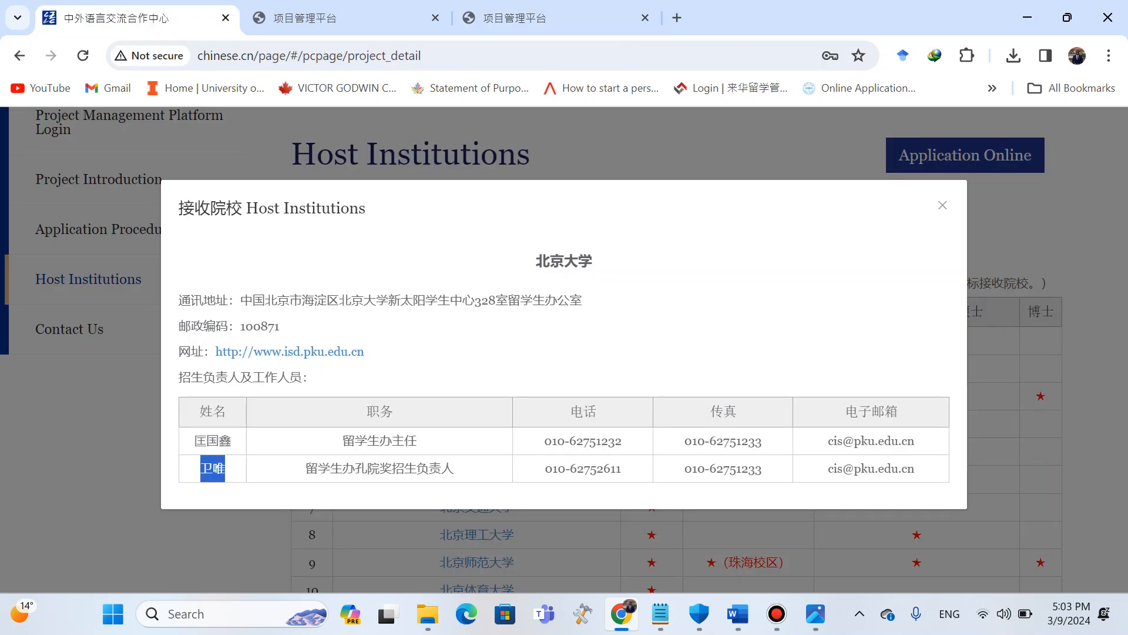
pyautogui.moveTo(305, 468); pyautogui.dragTo(454, 469)
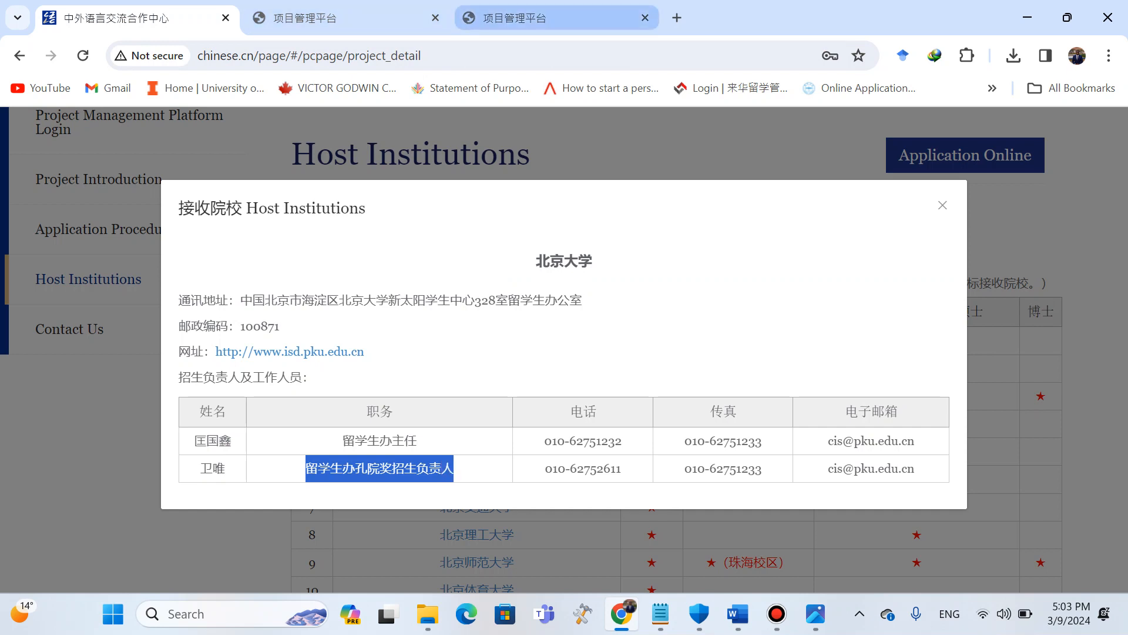
pyautogui.click(515, 18)
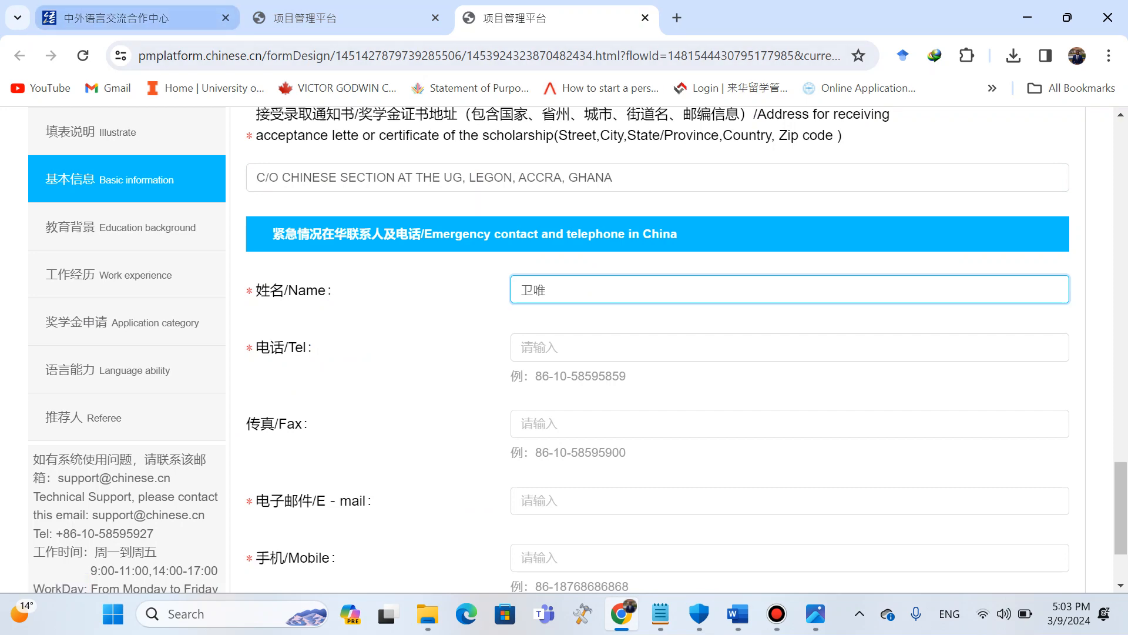
pyautogui.moveTo(135, 18); pyautogui.dragTo(382, 242)
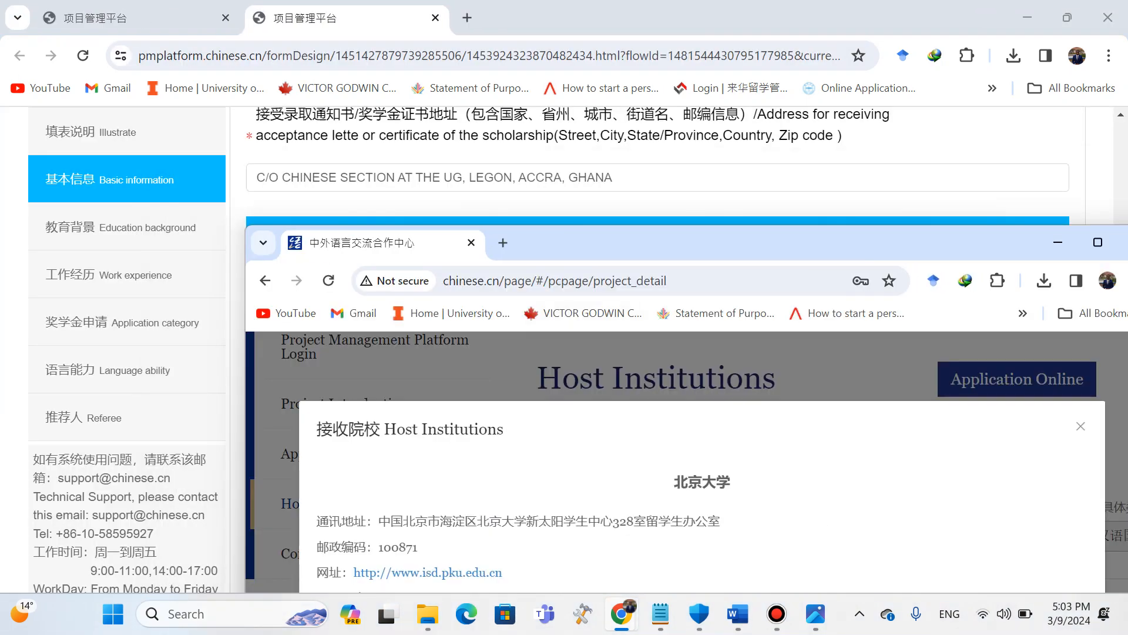
pyautogui.moveTo(506, 430); pyautogui.dragTo(469, 430)
pyautogui.click(469, 430)
pyautogui.moveTo(382, 243); pyautogui.dragTo(138, 19)
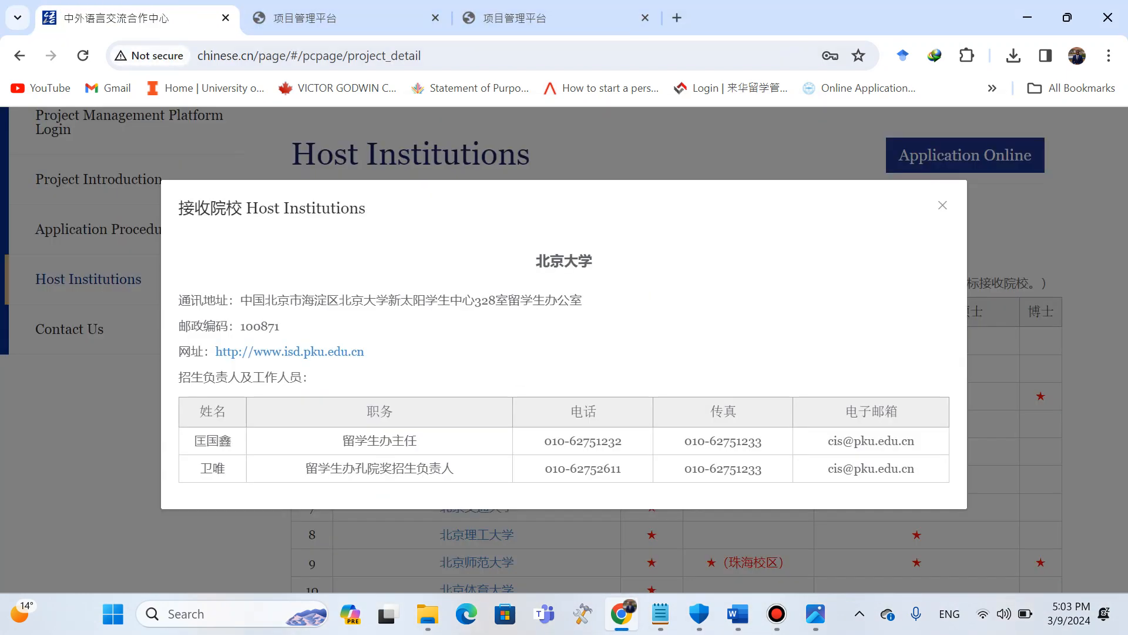
# Copy the admissions officer's telephone number from the host institution details into the emergency contact Tel field.
pyautogui.moveTo(545, 468); pyautogui.dragTo(621, 468)
pyautogui.hotkey('ctrl', 'c')
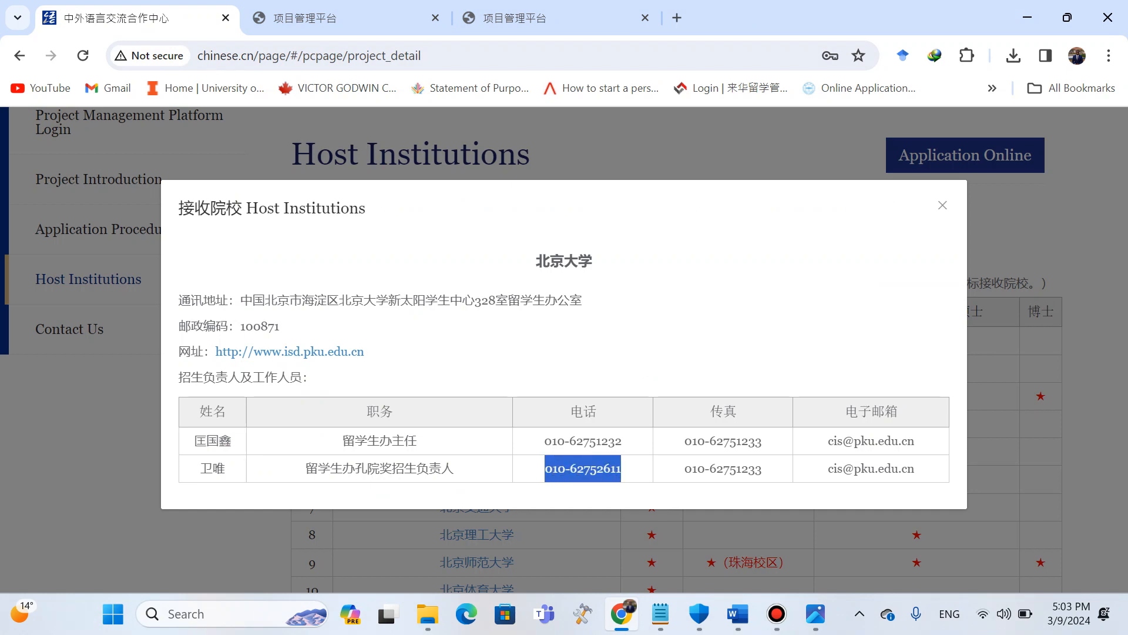
pyautogui.click(547, 19)
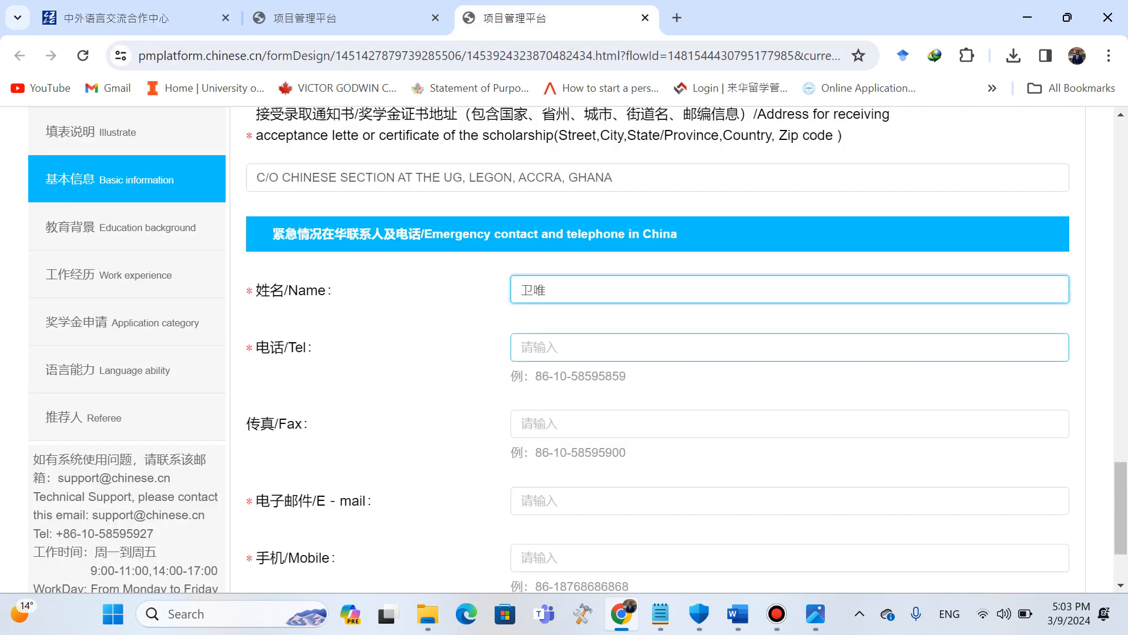
pyautogui.click(587, 347)
pyautogui.hotkey('ctrl', 'v')
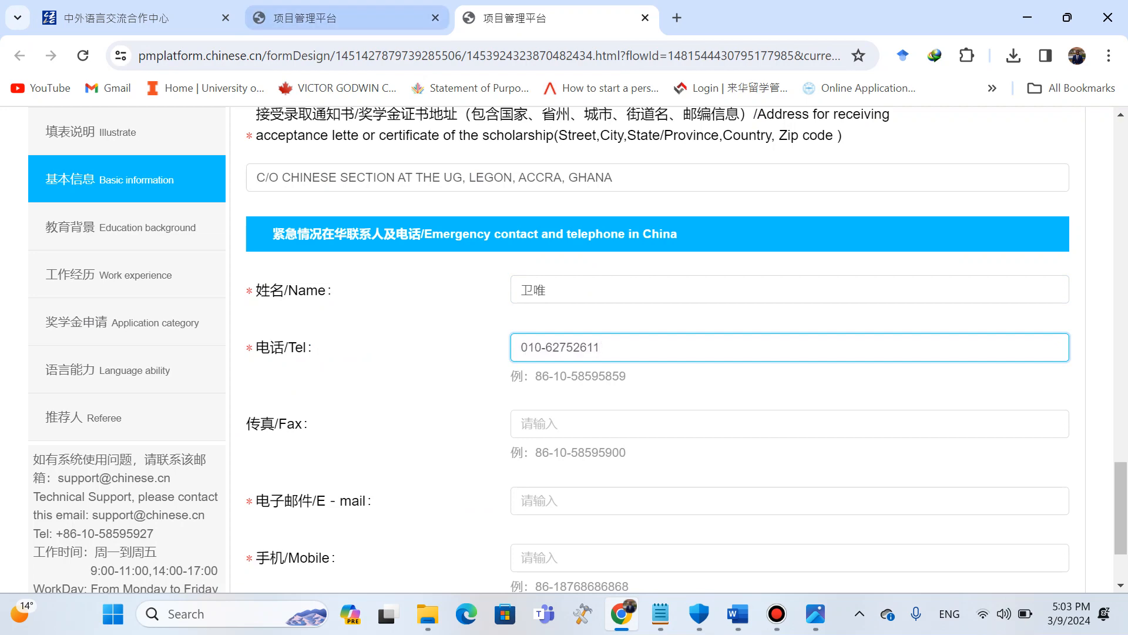
# Copy the admissions officer's fax number from the Peking University host institution details into the emergency contact Fax field.
pyautogui.click(329, 18)
pyautogui.moveTo(153, 19); pyautogui.dragTo(361, 18)
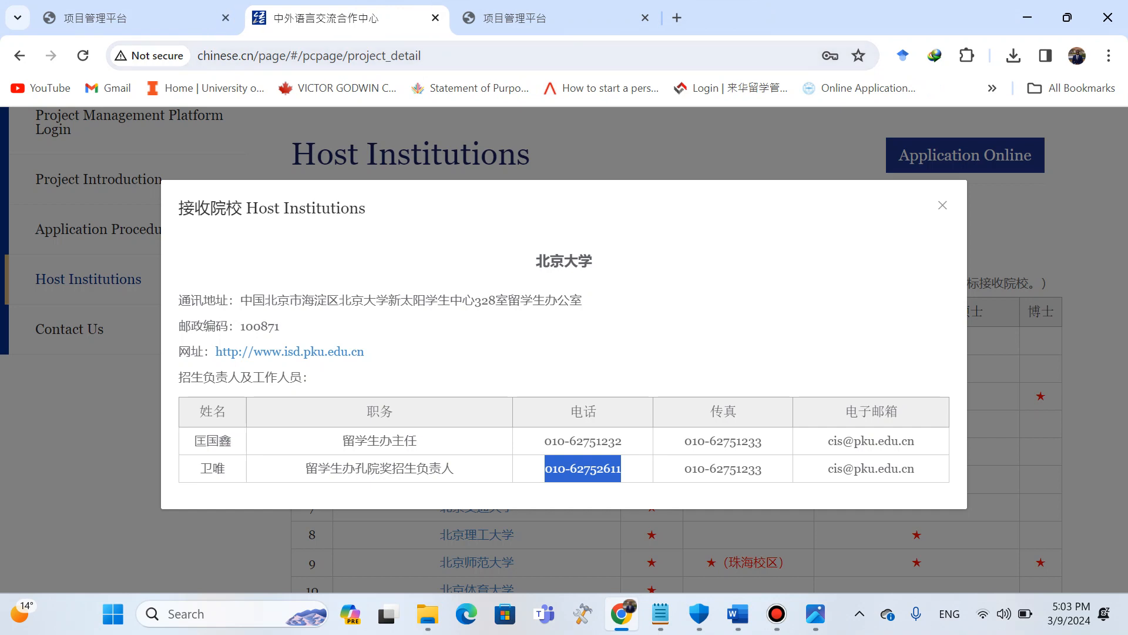
pyautogui.moveTo(686, 468); pyautogui.dragTo(763, 468)
pyautogui.hotkey('ctrl', 'c')
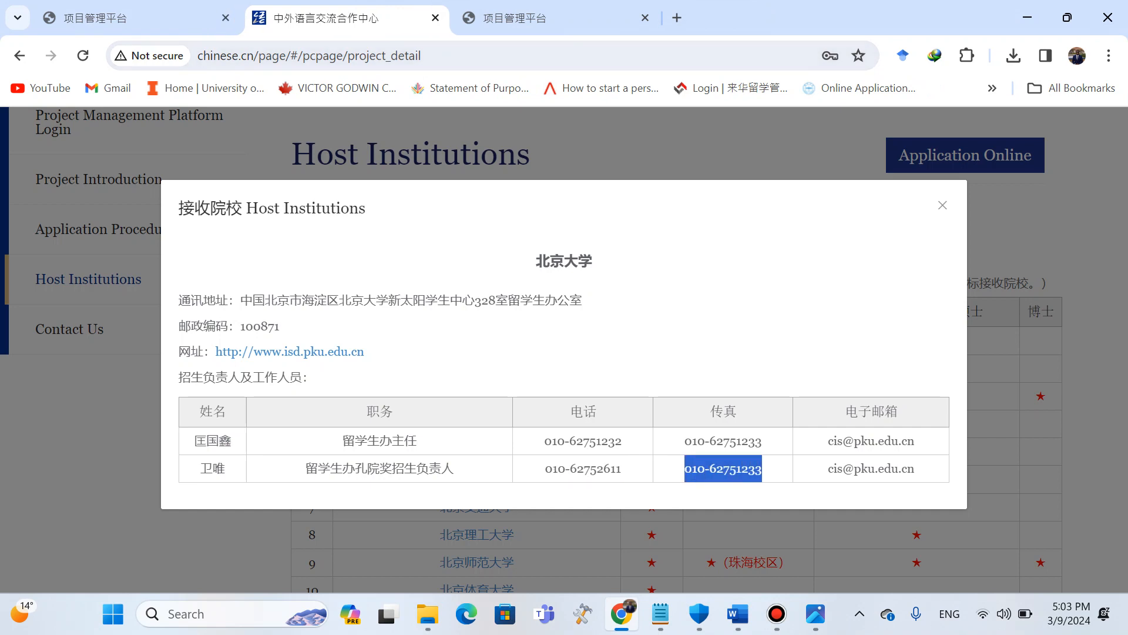
pyautogui.click(763, 468)
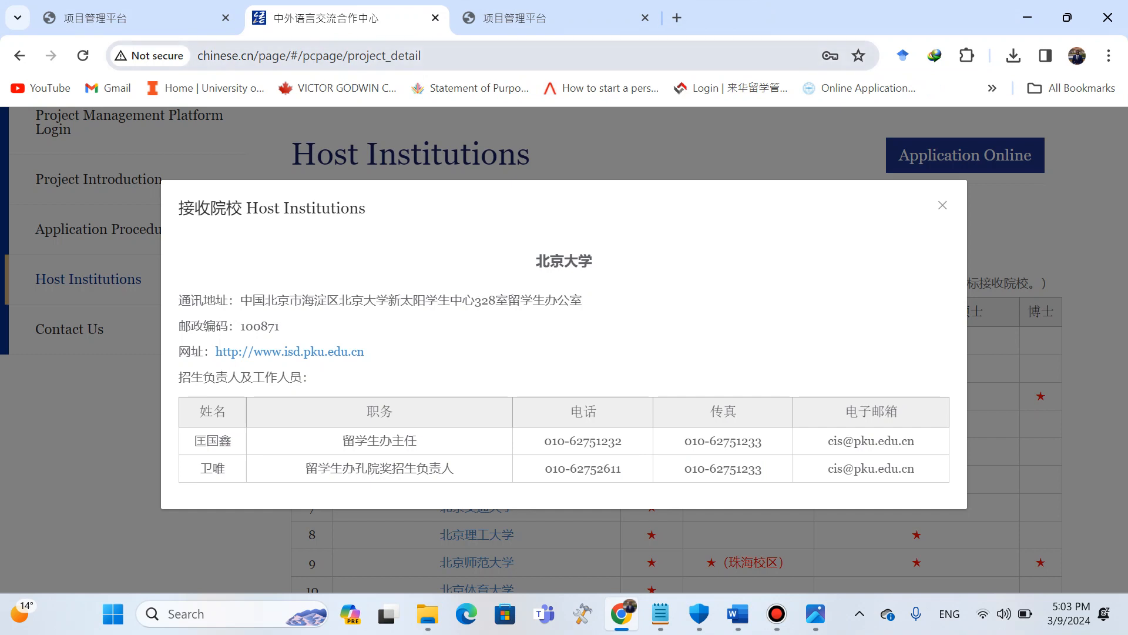
pyautogui.click(546, 18)
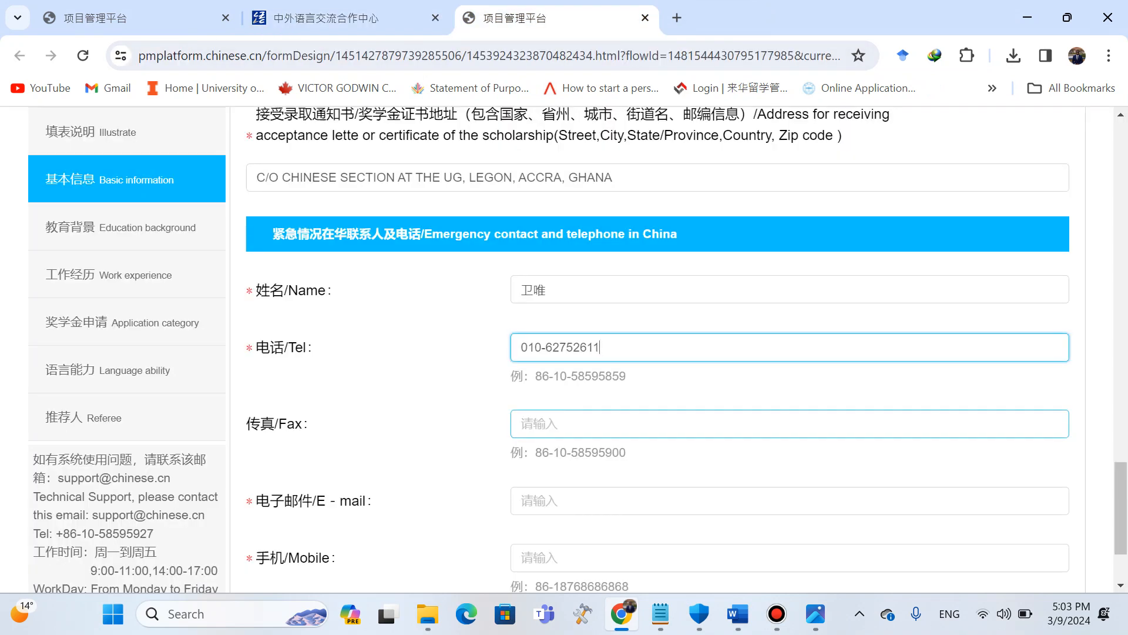
pyautogui.click(558, 423)
pyautogui.hotkey('ctrl', 'v')
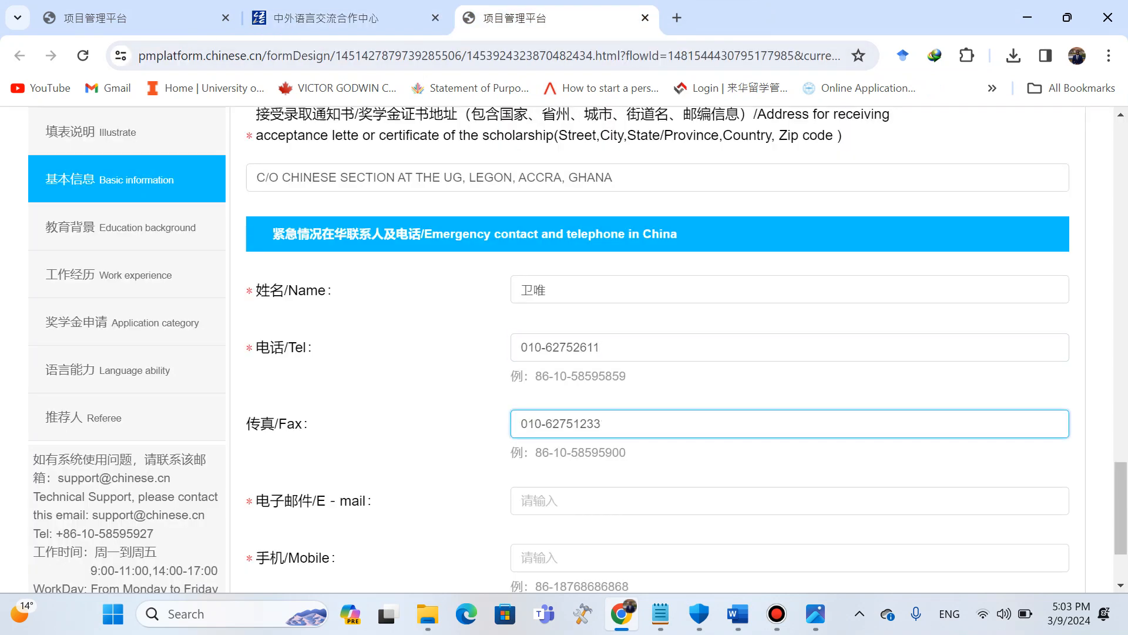
# Copy the admissions officer's e-mail address from the host institution details into the emergency contact E-mail field.
pyautogui.click(141, 18)
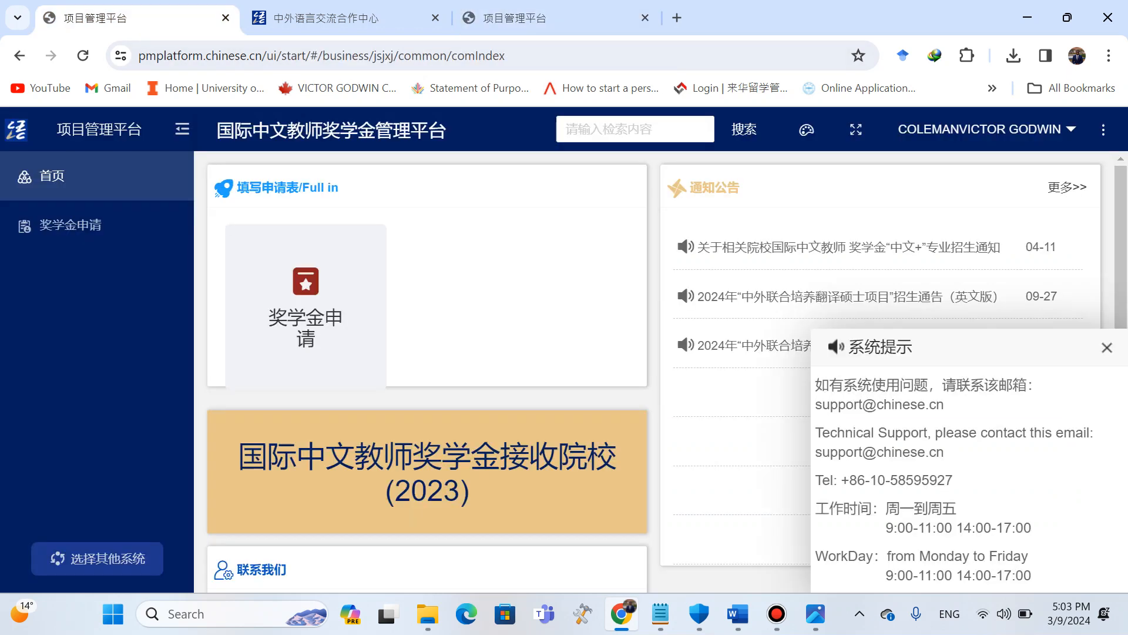
pyautogui.moveTo(358, 18); pyautogui.dragTo(226, 19)
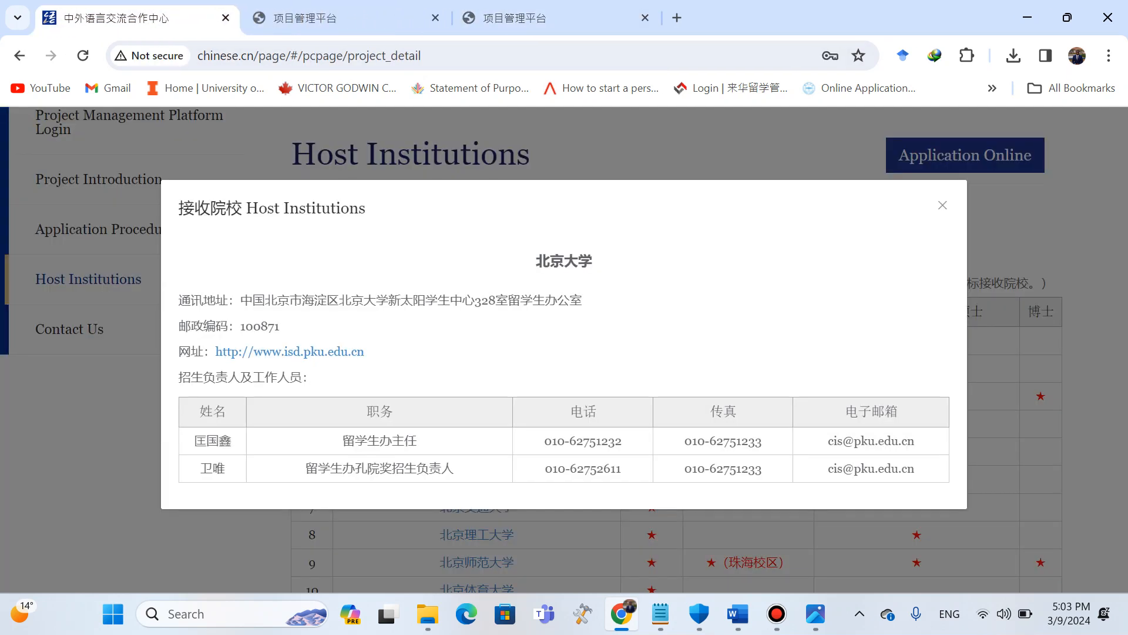
pyautogui.moveTo(828, 468); pyautogui.dragTo(915, 468)
pyautogui.hotkey('ctrl', 'c')
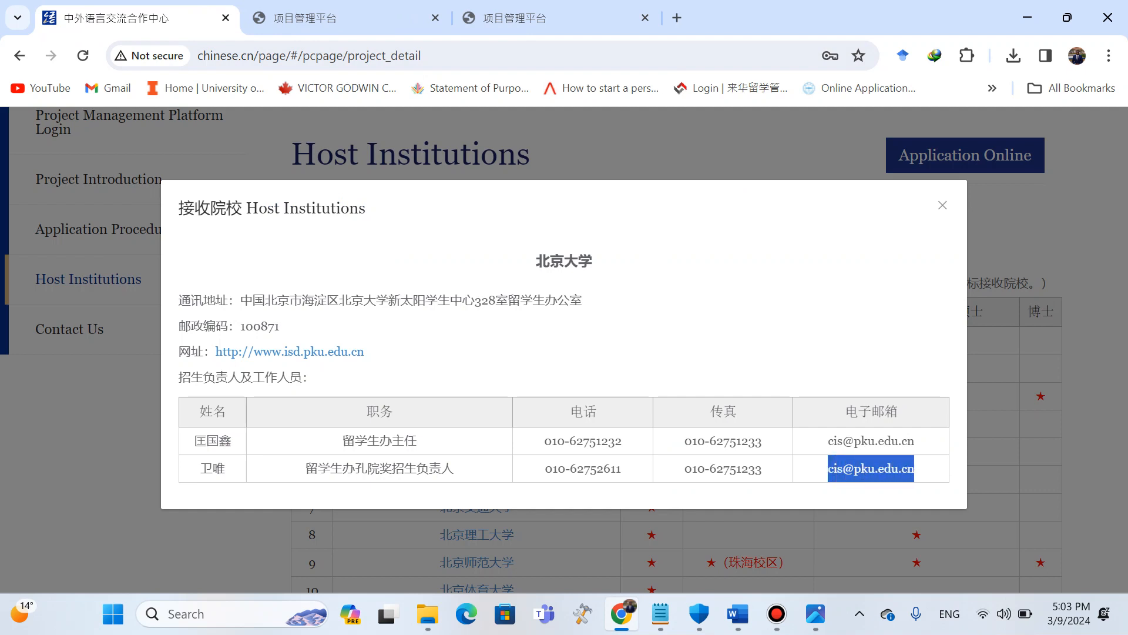
pyautogui.click(552, 18)
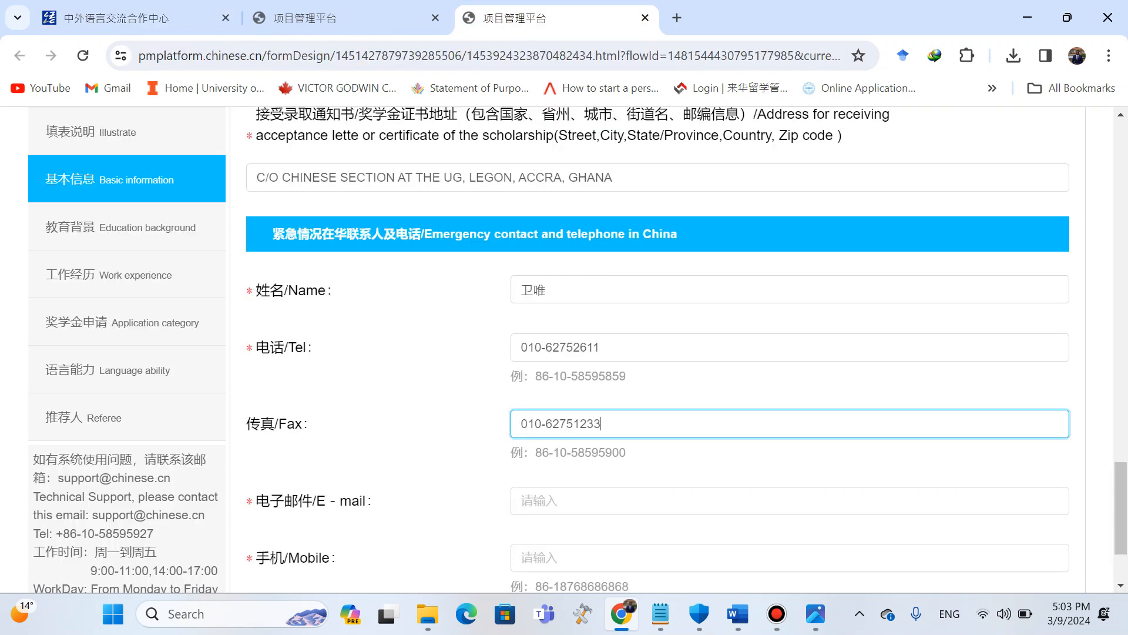
pyautogui.click(593, 501)
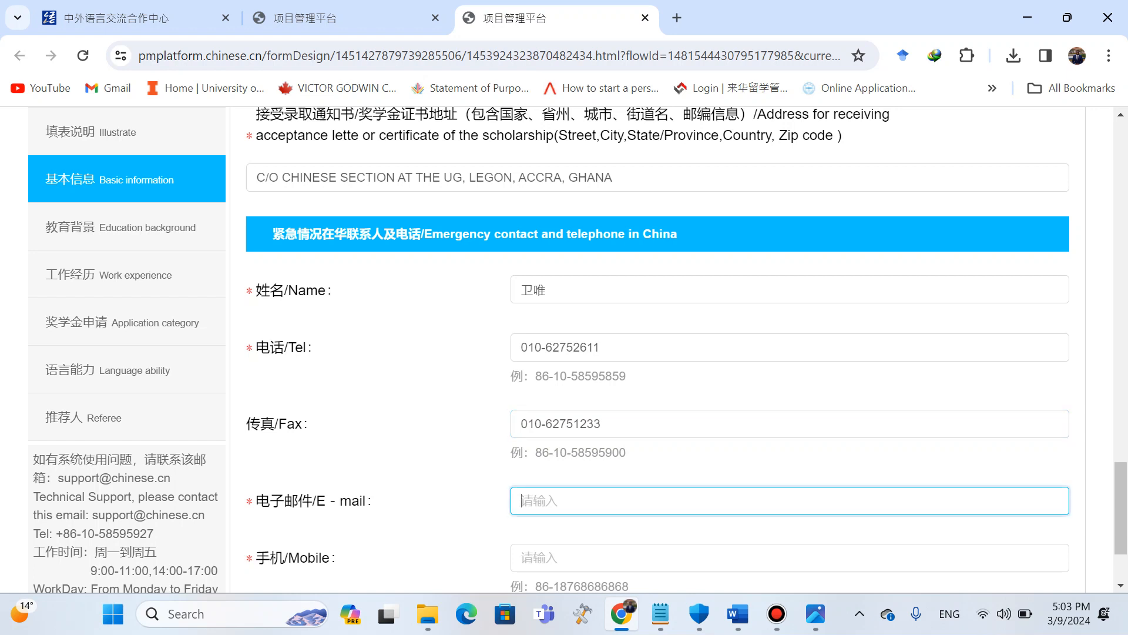
pyautogui.hotkey('ctrl', 'v')
# Copy the emergency contact telephone number into the emergency contact Mobile field.
pyautogui.scroll(-2, 658, 346)
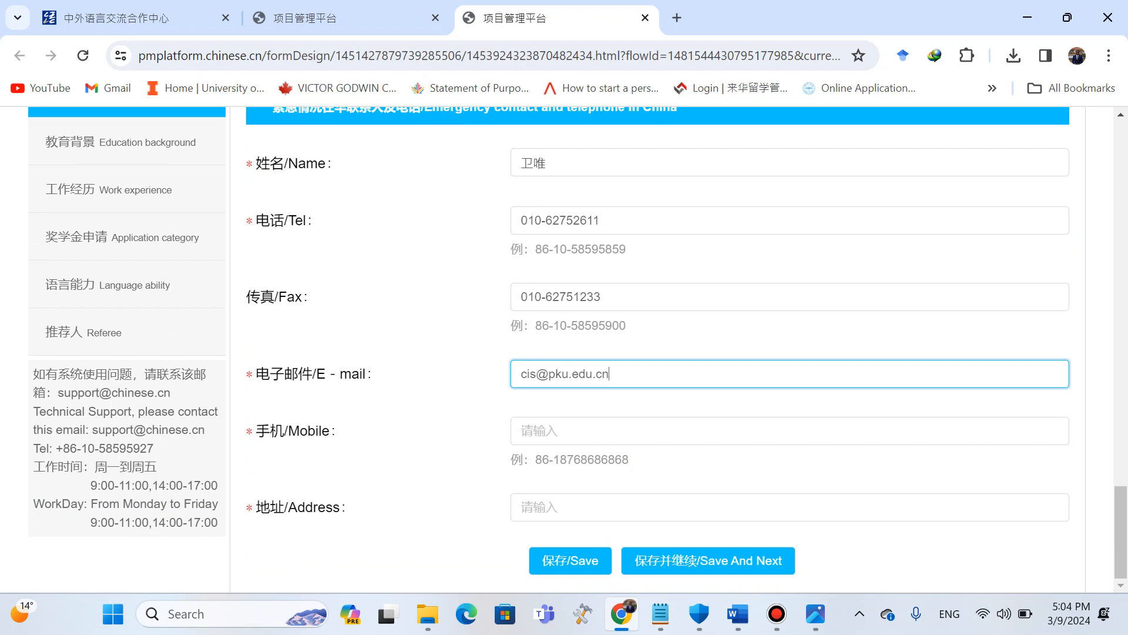
pyautogui.moveTo(617, 222); pyautogui.dragTo(518, 222)
pyautogui.hotkey('ctrl', 'c')
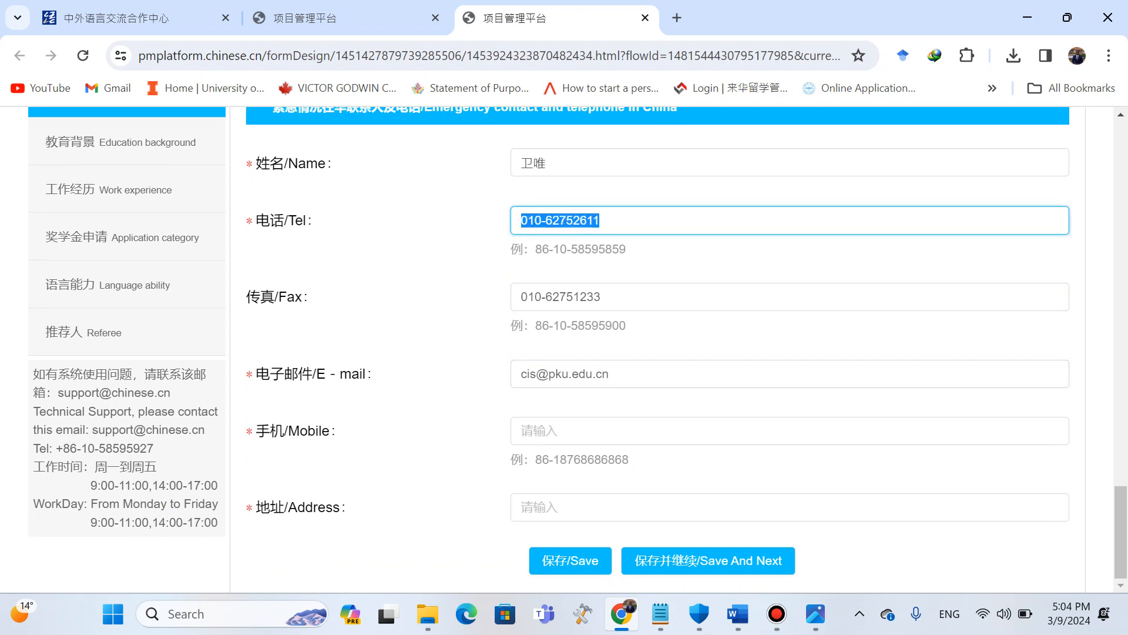
pyautogui.click(558, 431)
pyautogui.hotkey('ctrl', 'v')
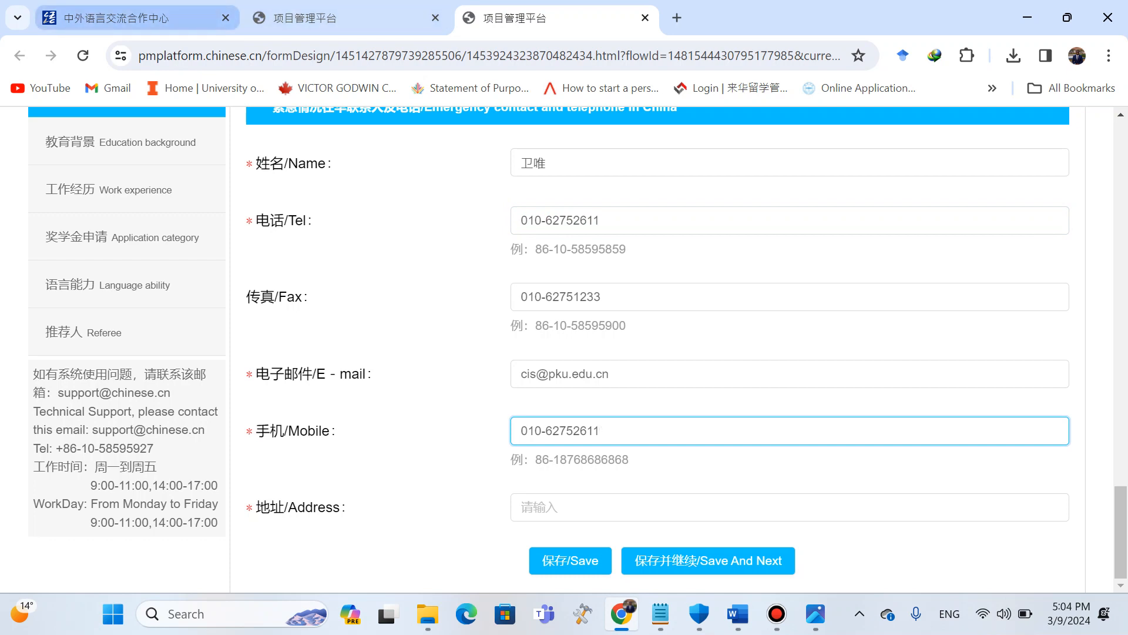
# Copy Peking University's mailing address from the host institution details into the emergency contact Address field.
pyautogui.click(135, 18)
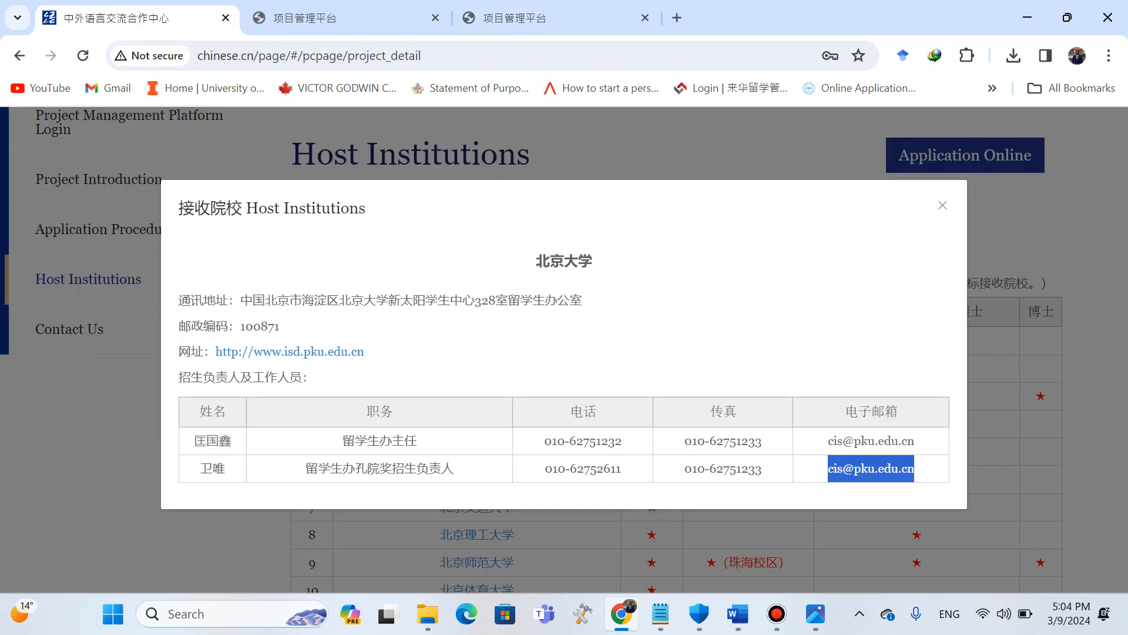
pyautogui.moveTo(241, 300); pyautogui.dragTo(582, 300)
pyautogui.hotkey('ctrl', 'c')
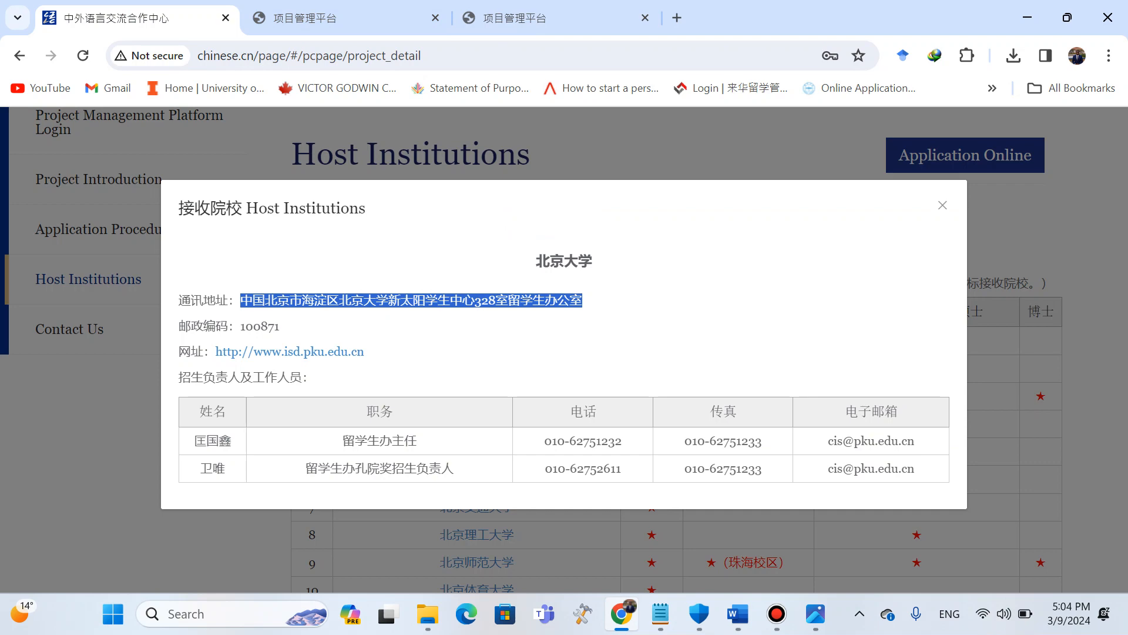
pyautogui.click(346, 18)
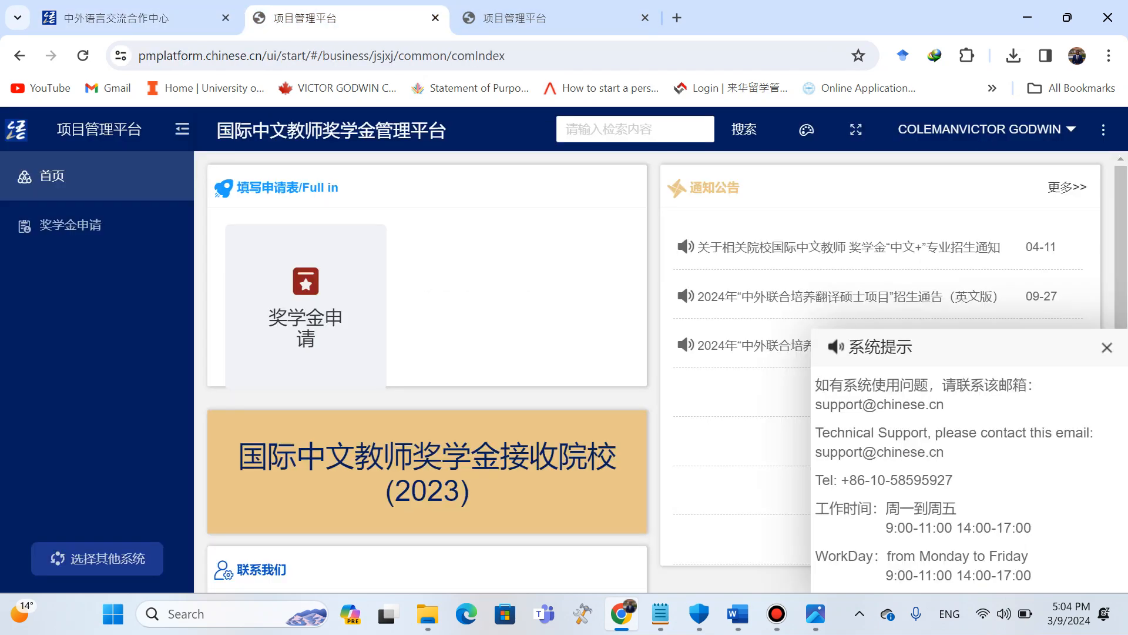
pyautogui.click(552, 18)
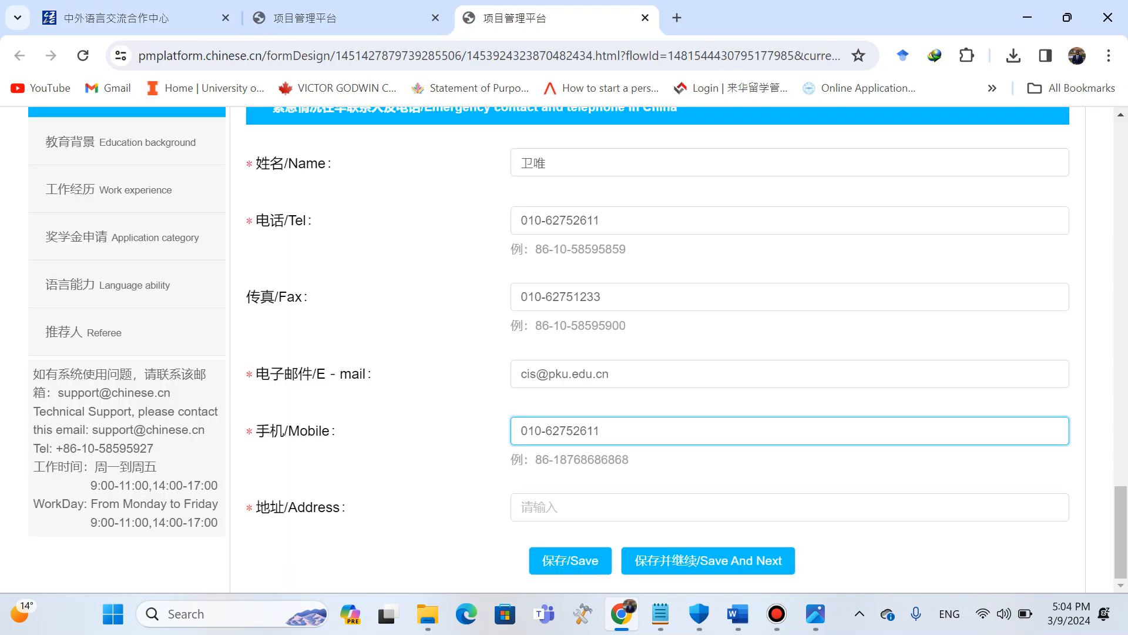
pyautogui.click(612, 507)
pyautogui.hotkey('ctrl', 'v')
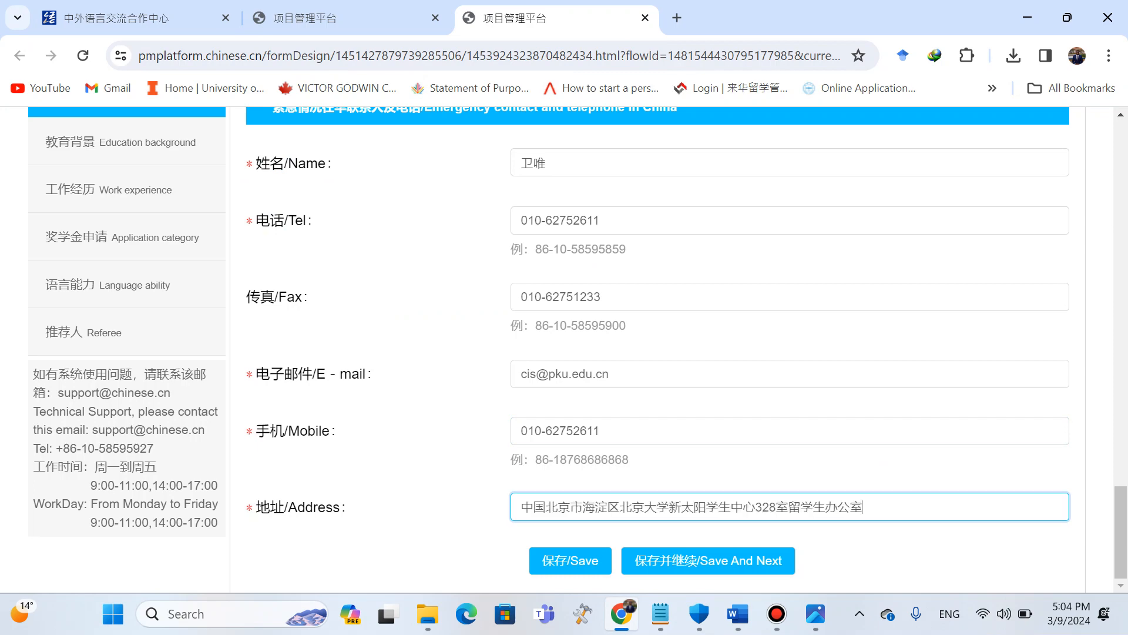
# Review the basic information entries and try to save them and continue to the next section.
pyautogui.scroll(20, 657, 353)
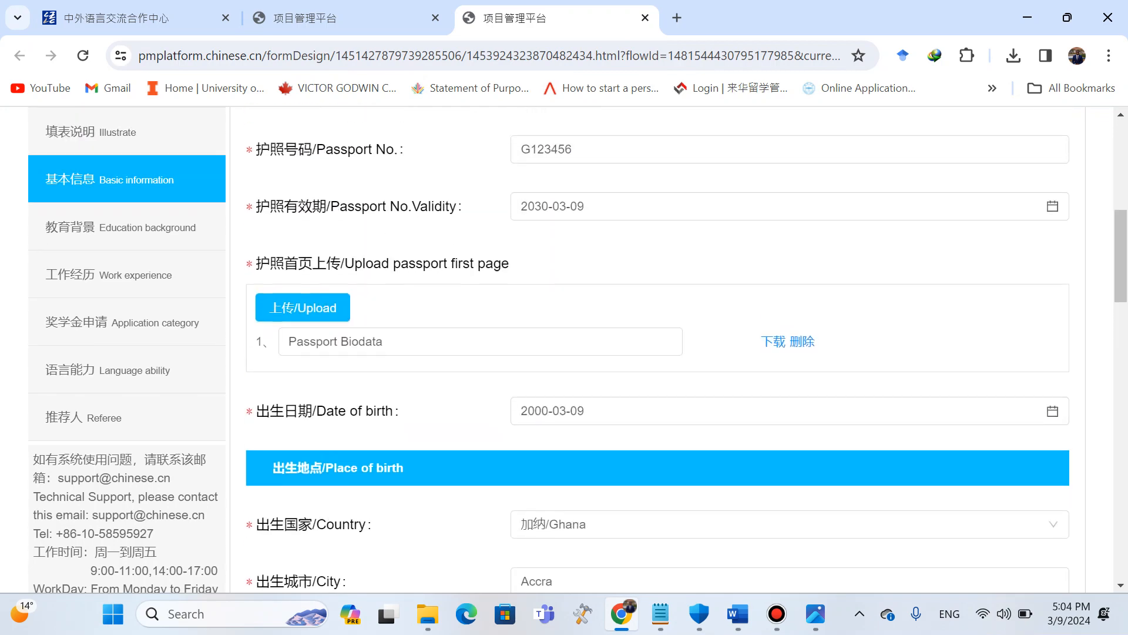
pyautogui.scroll(-7, 658, 353)
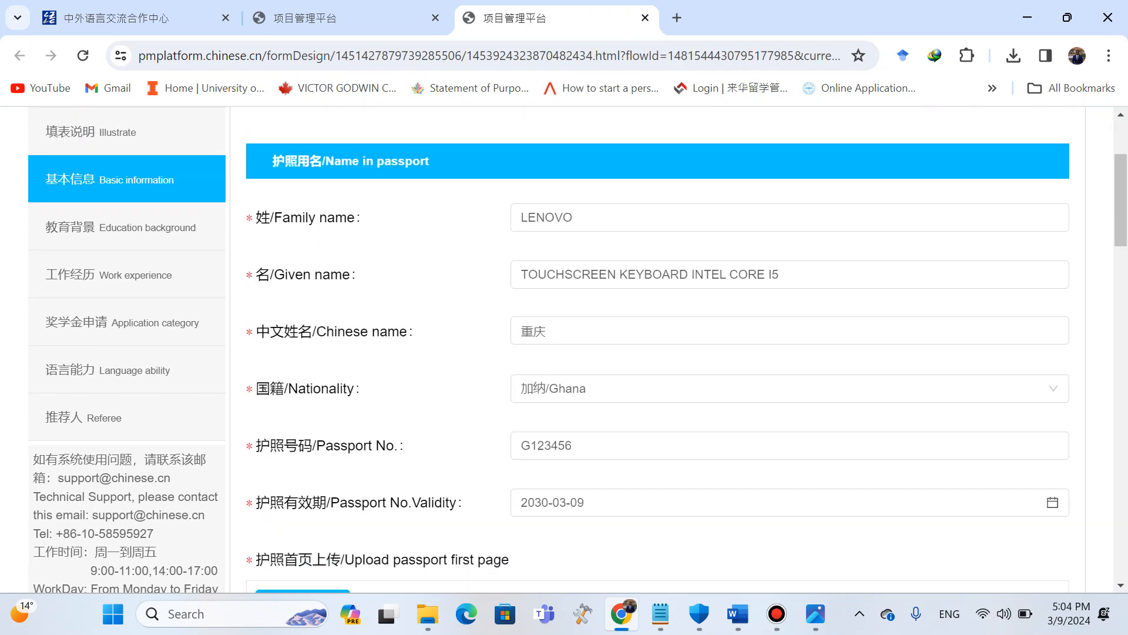
pyautogui.scroll(-5, 658, 352)
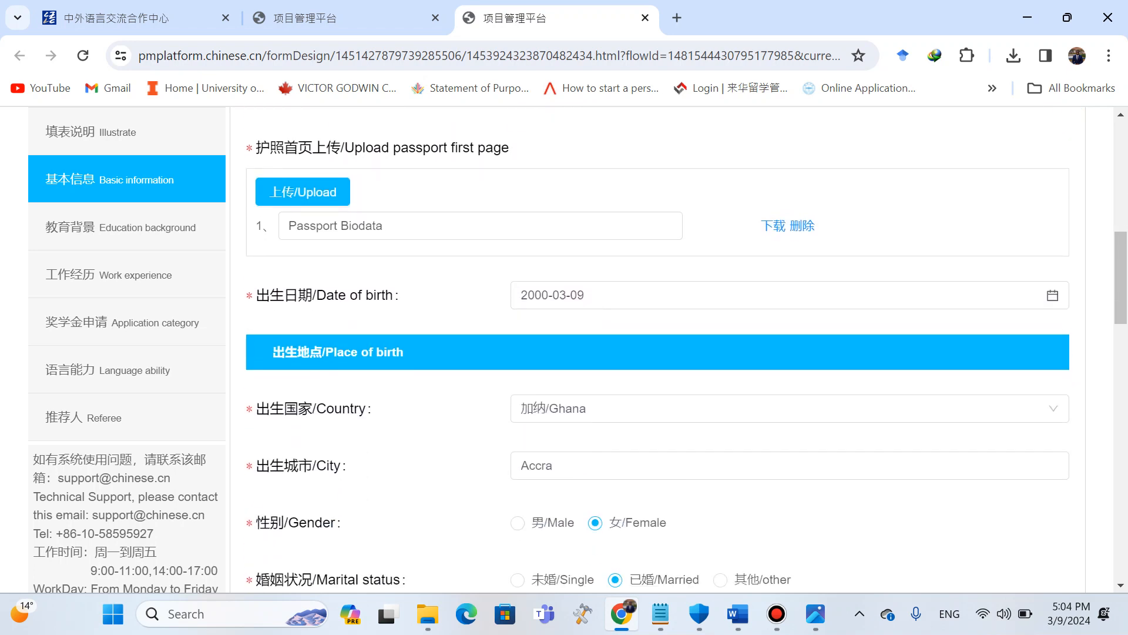
pyautogui.scroll(-8, 658, 353)
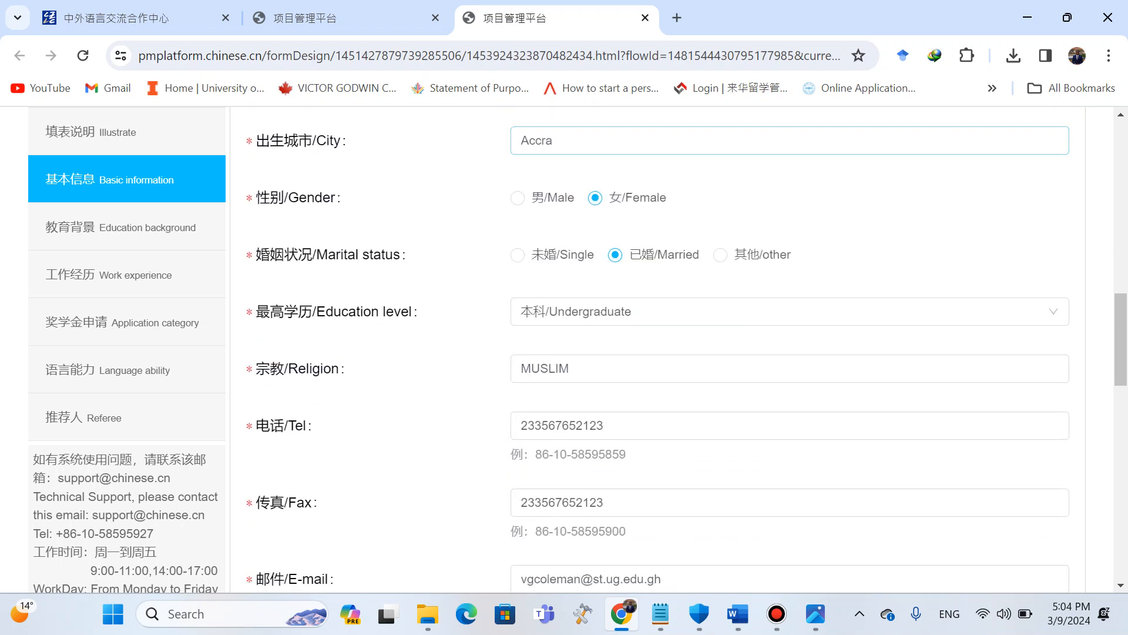
pyautogui.scroll(3, 657, 353)
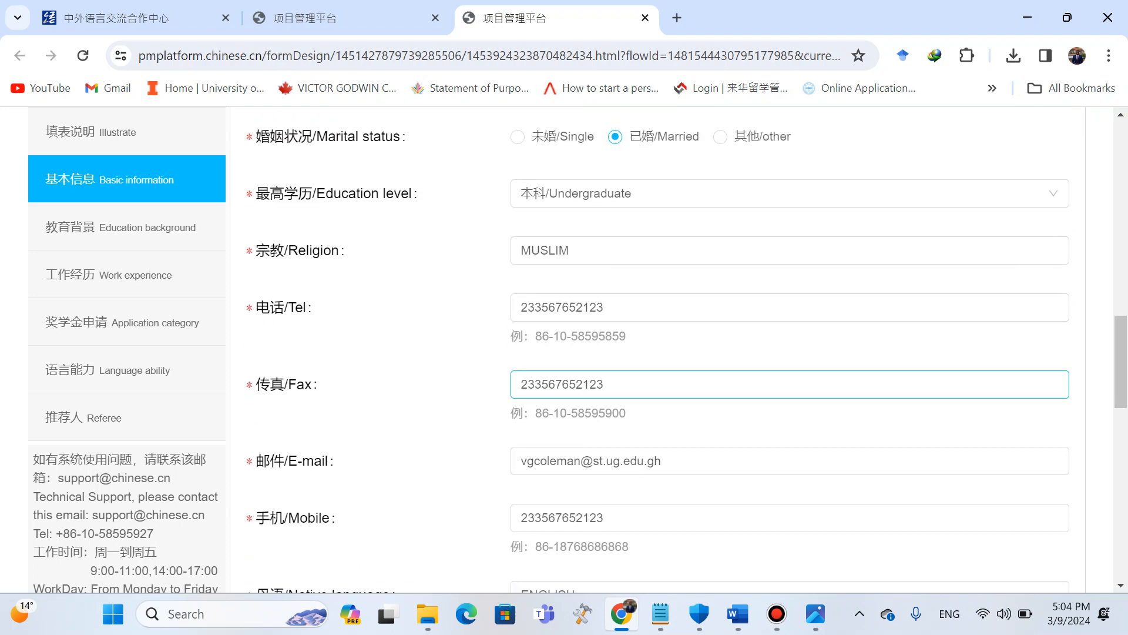
pyautogui.scroll(-12, 657, 353)
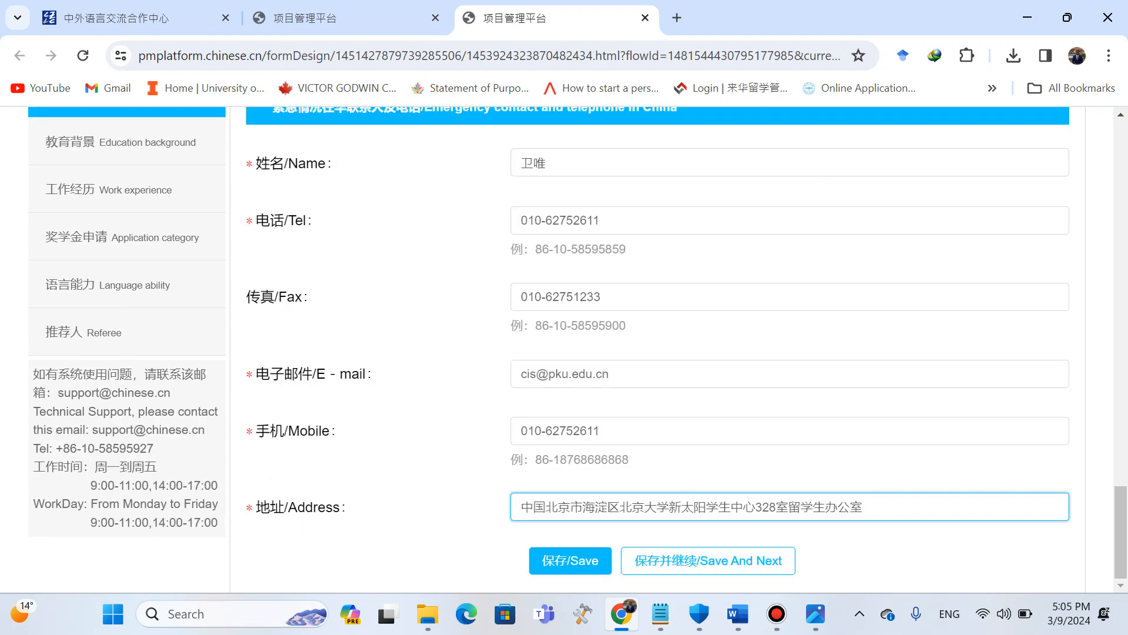
pyautogui.click(708, 561)
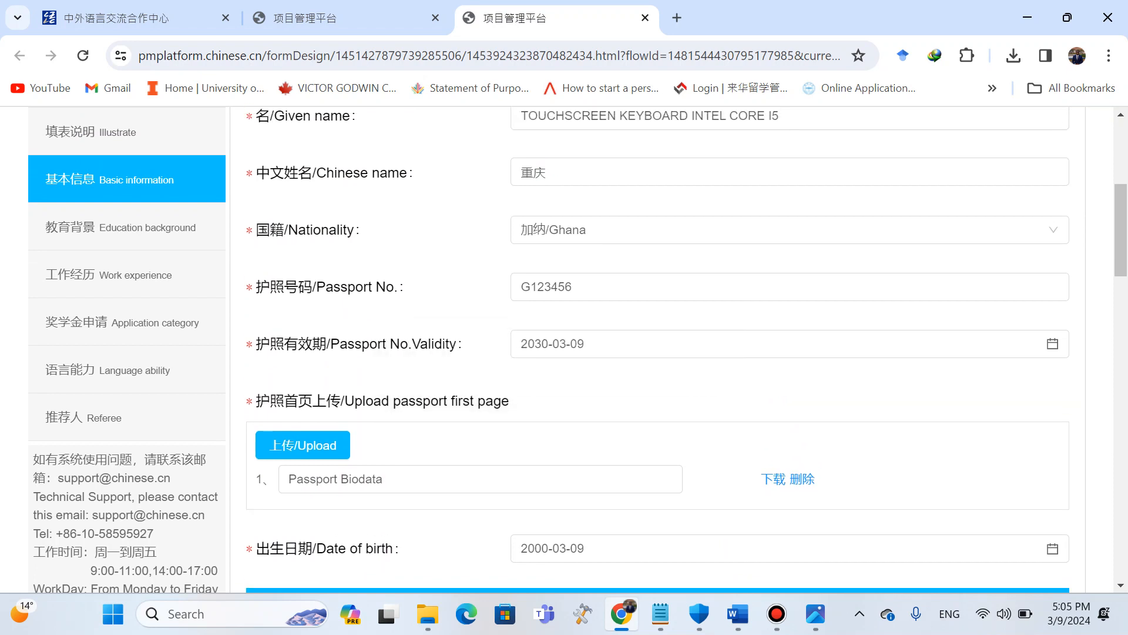
pyautogui.scroll(-7, 657, 349)
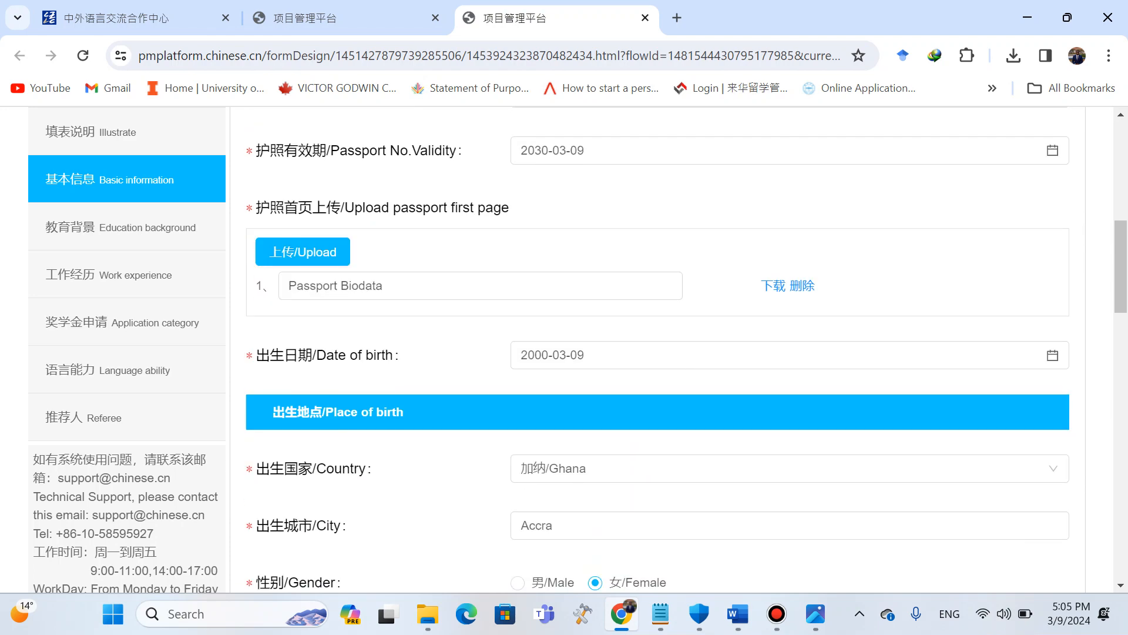
pyautogui.scroll(-9, 658, 349)
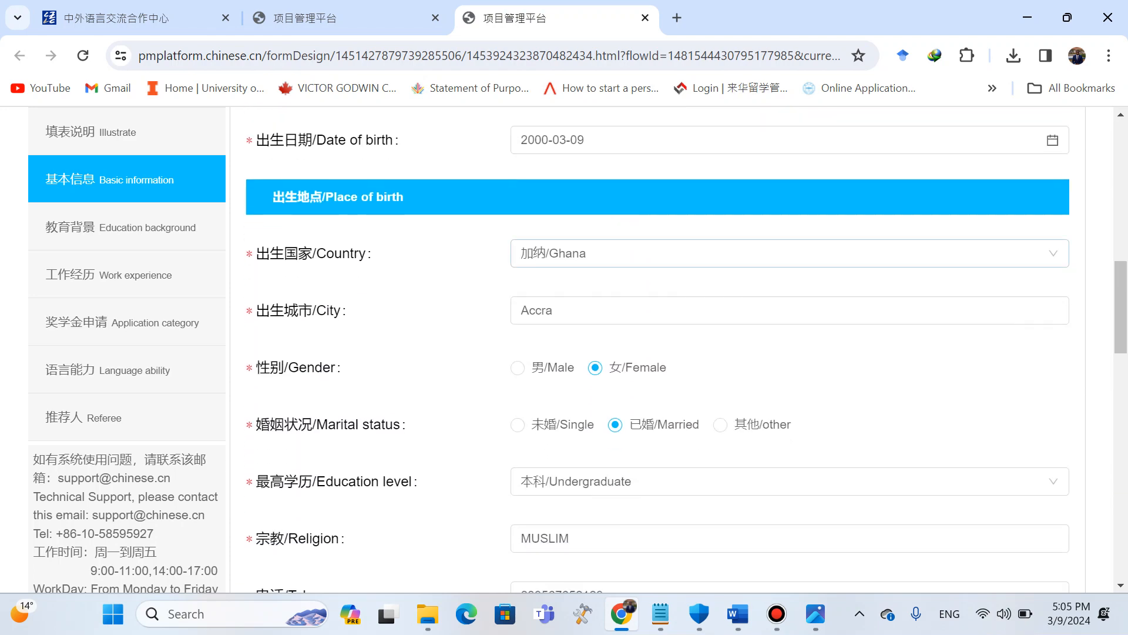
pyautogui.scroll(16, 657, 349)
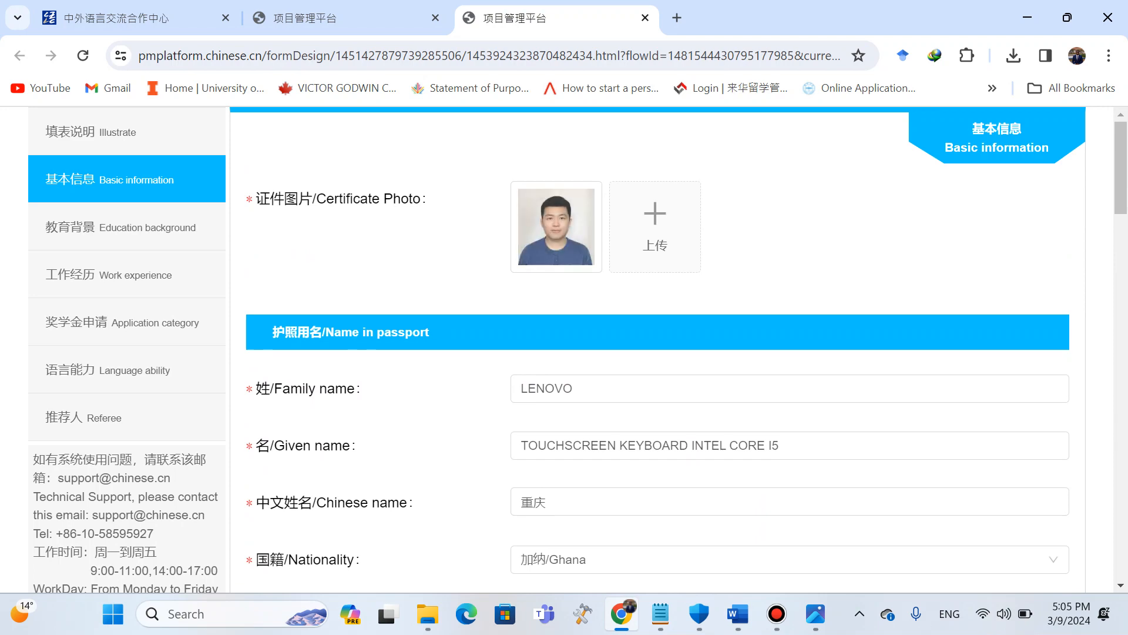
pyautogui.scroll(-11, 657, 349)
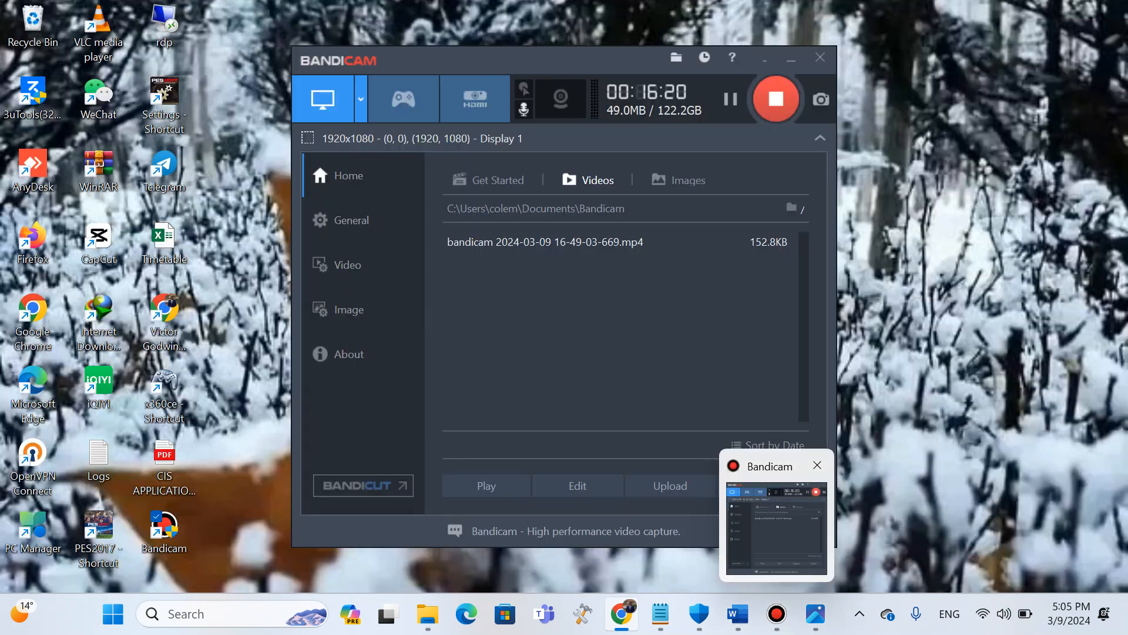
pyautogui.click(776, 534)
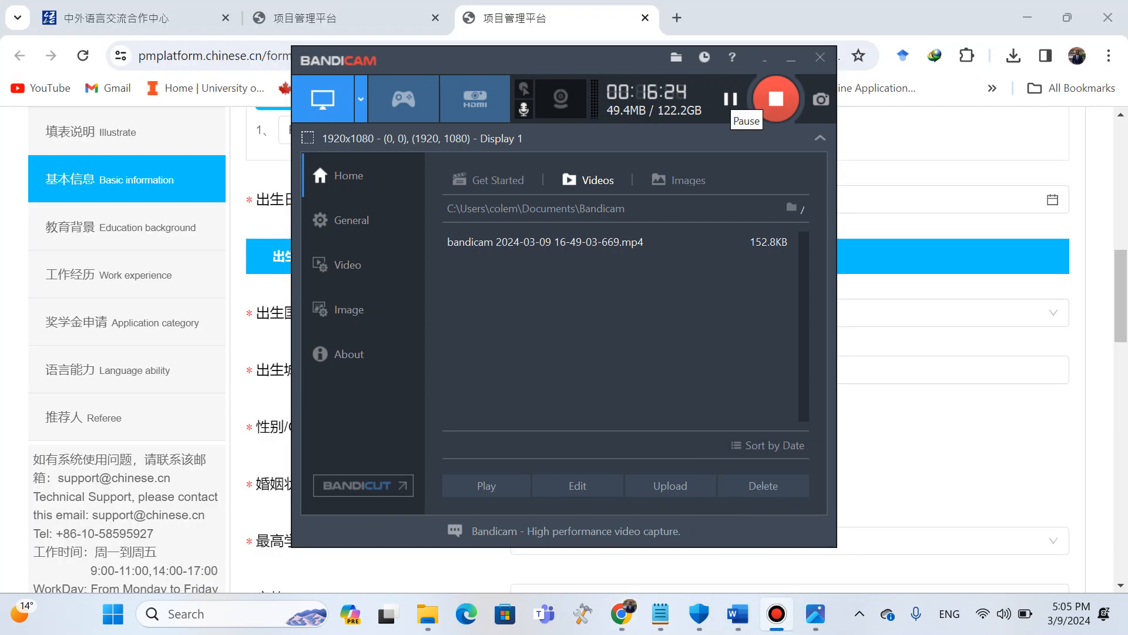
pyautogui.click(731, 98)
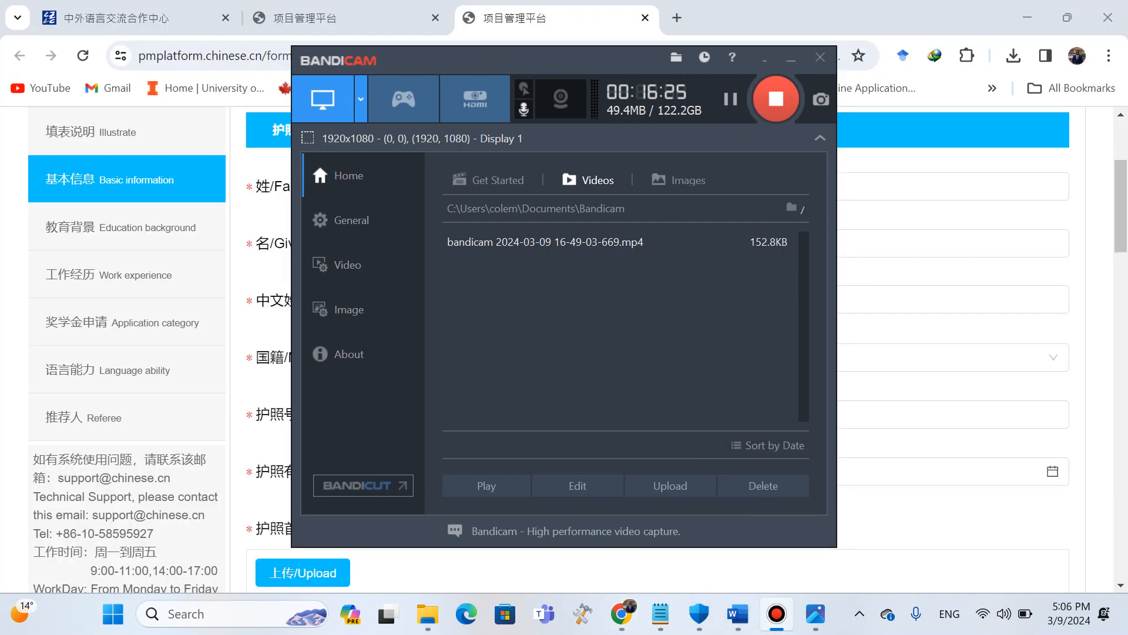
pyautogui.click(951, 329)
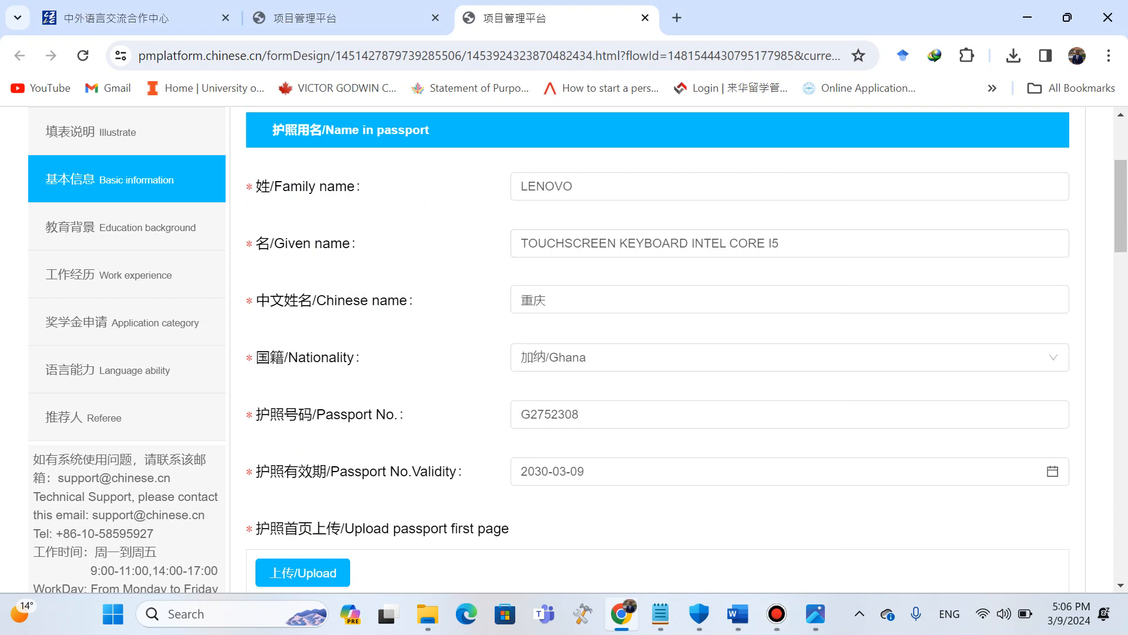
# Edit the digits of the passport number in the Passport No. field.
pyautogui.click(581, 414)
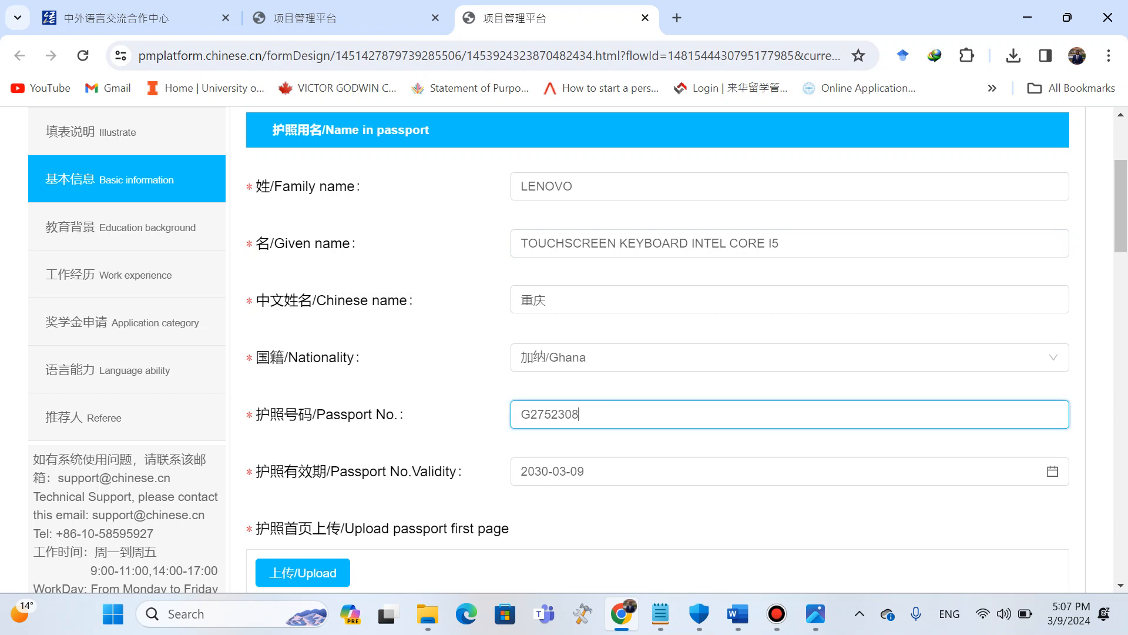
pyautogui.moveTo(531, 414); pyautogui.dragTo(580, 414)
pyautogui.write('1234567')
# Save the basic information and continue to the Education background section.
pyautogui.scroll(-15, 657, 352)
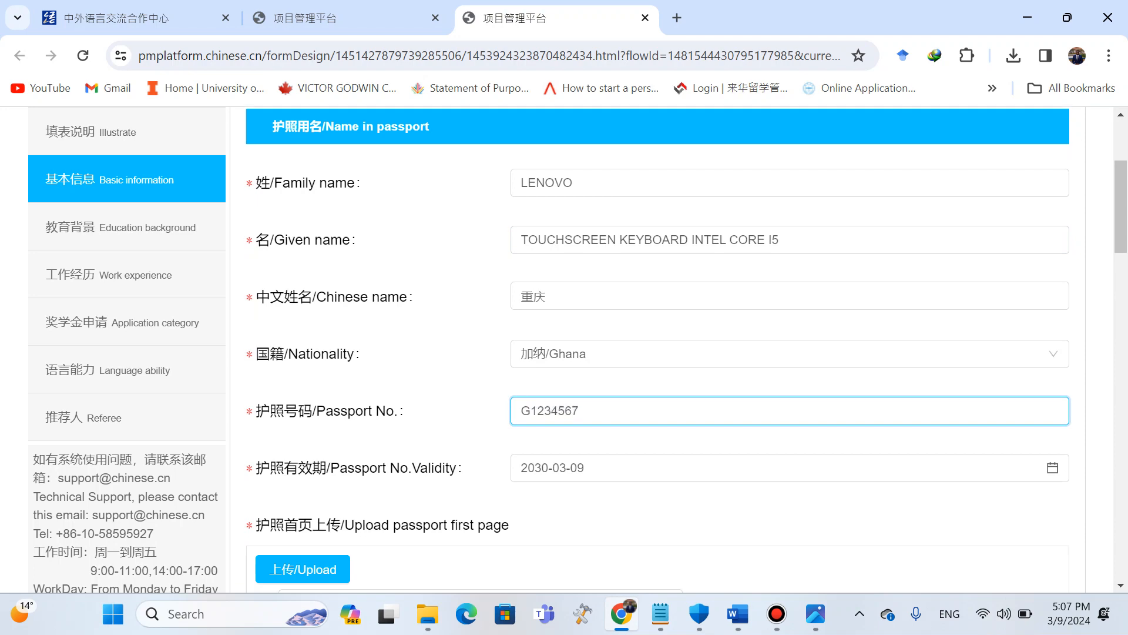
pyautogui.scroll(-3, 658, 353)
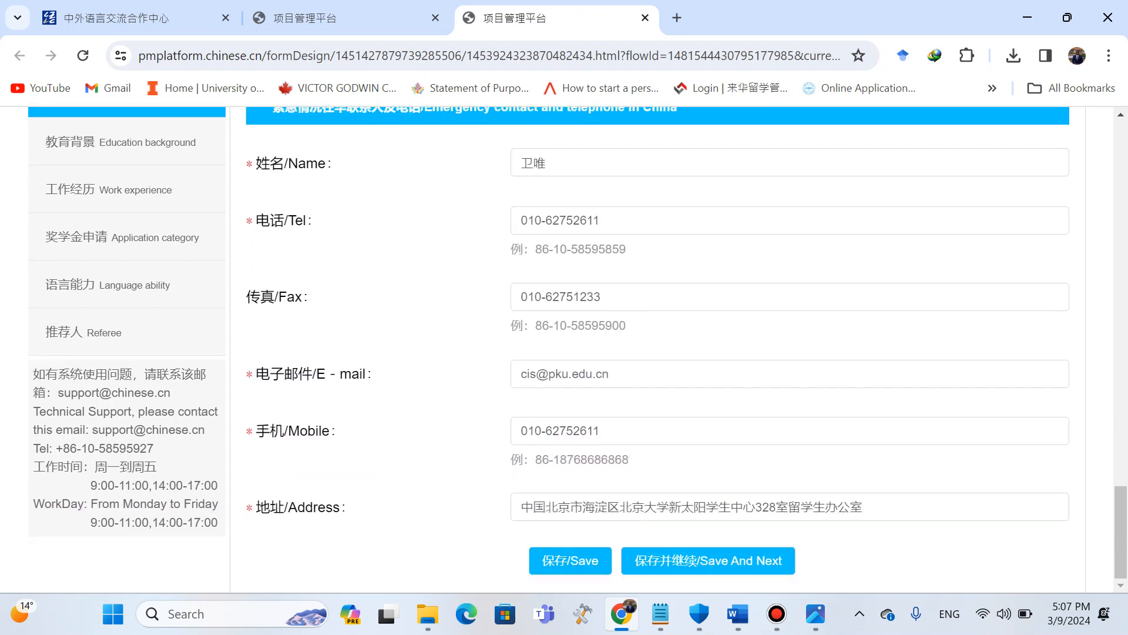
pyautogui.click(708, 560)
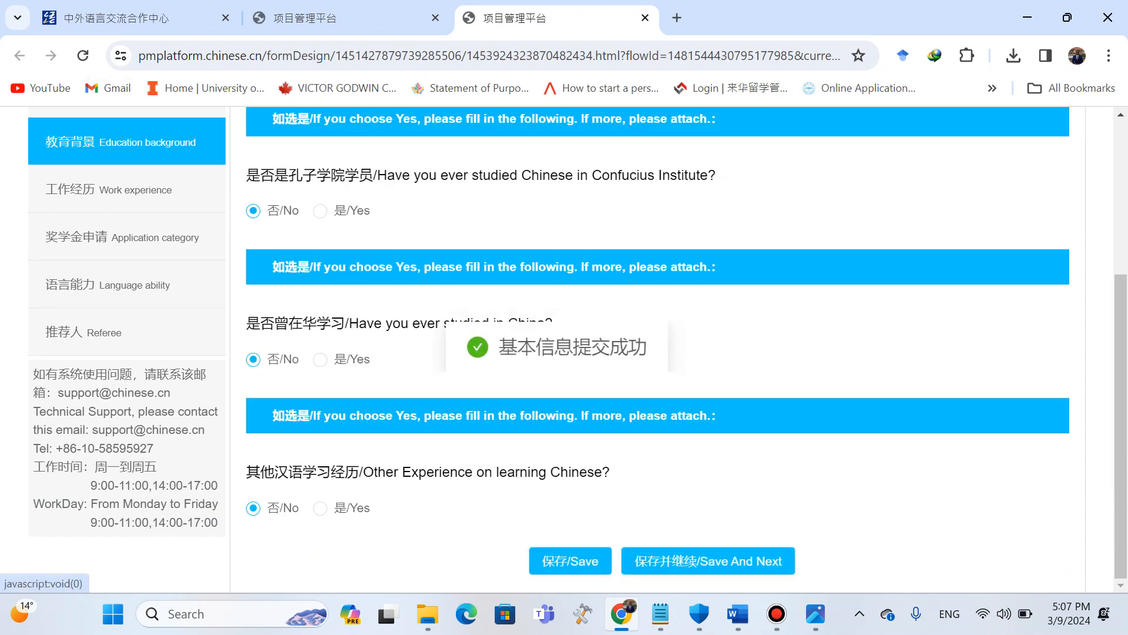
# Review the saved basic information section and return to the Education background section.
pyautogui.scroll(2, 127, 190)
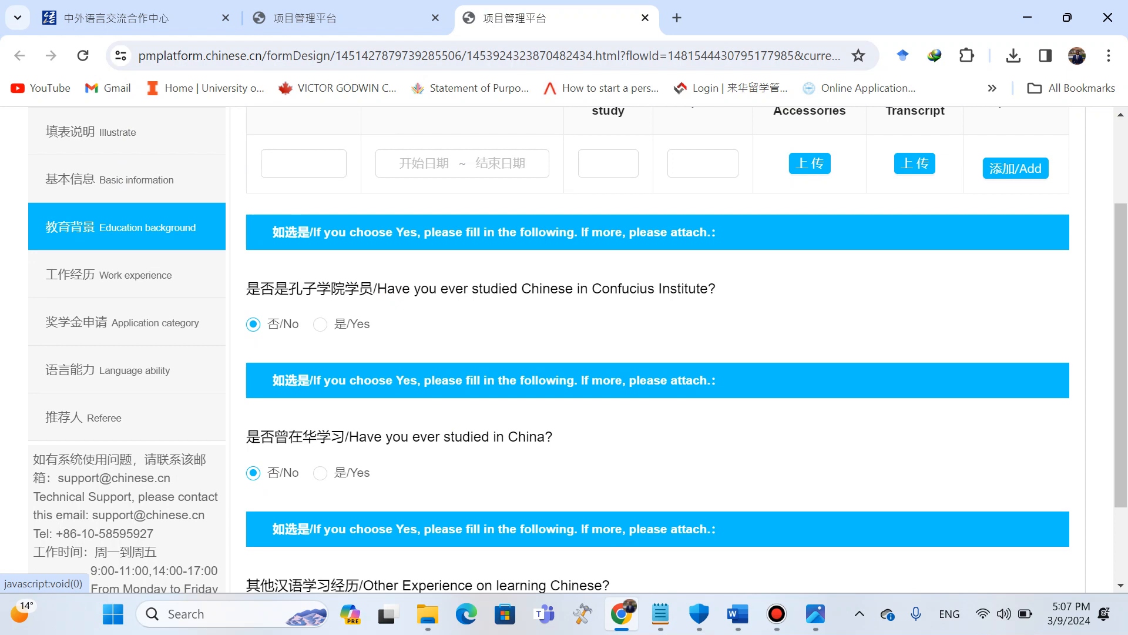
pyautogui.click(127, 180)
pyautogui.scroll(-3, 656, 349)
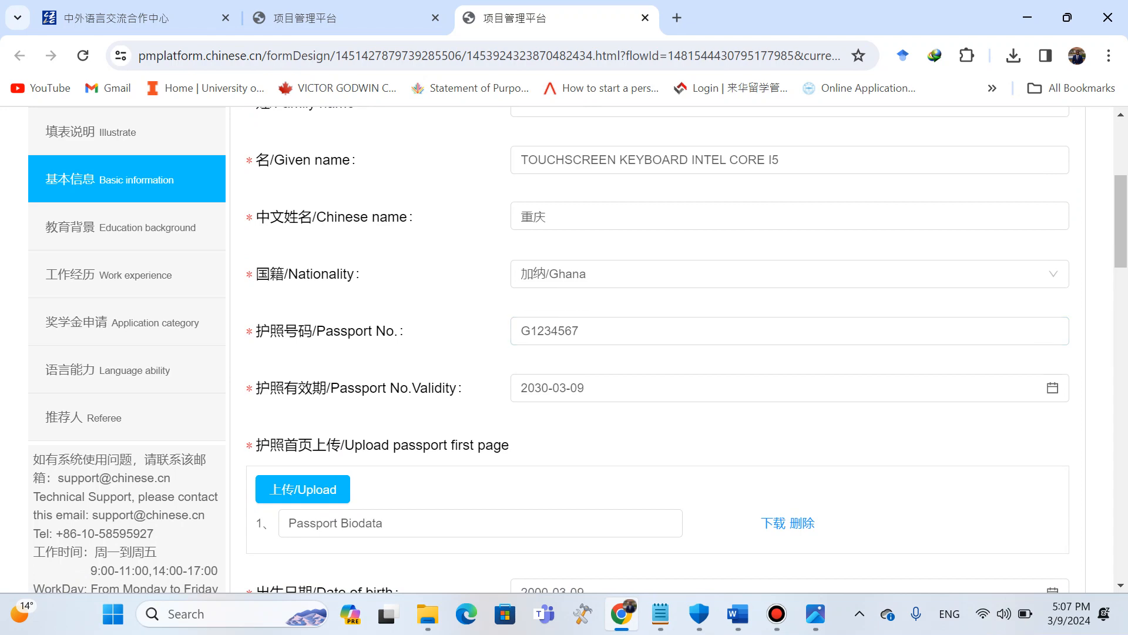
pyautogui.click(127, 227)
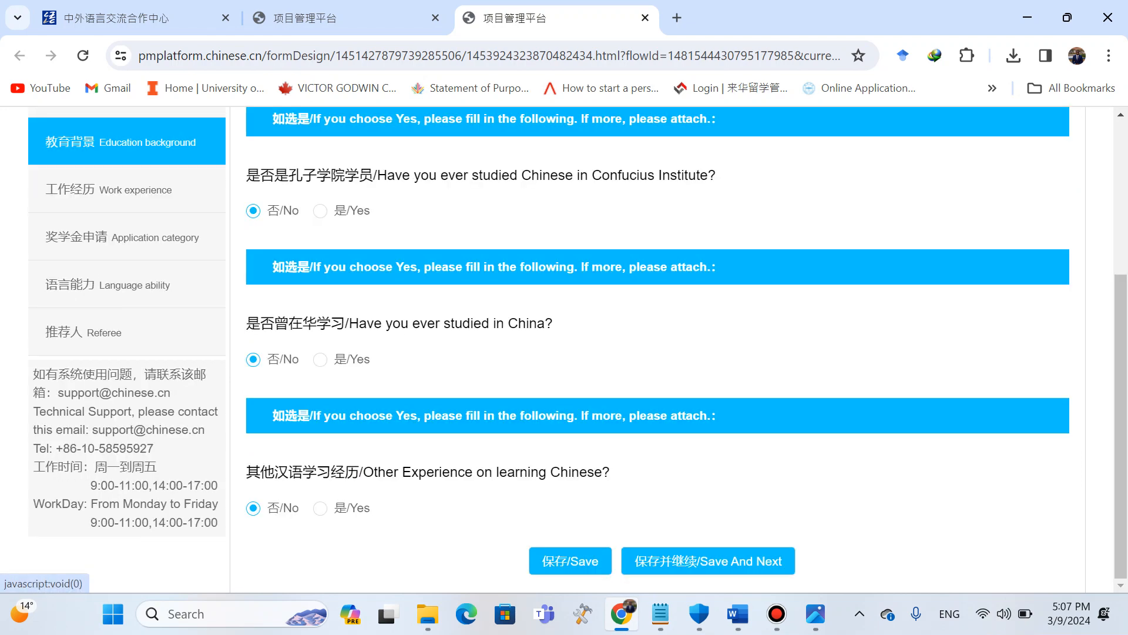
pyautogui.scroll(3, 678, 349)
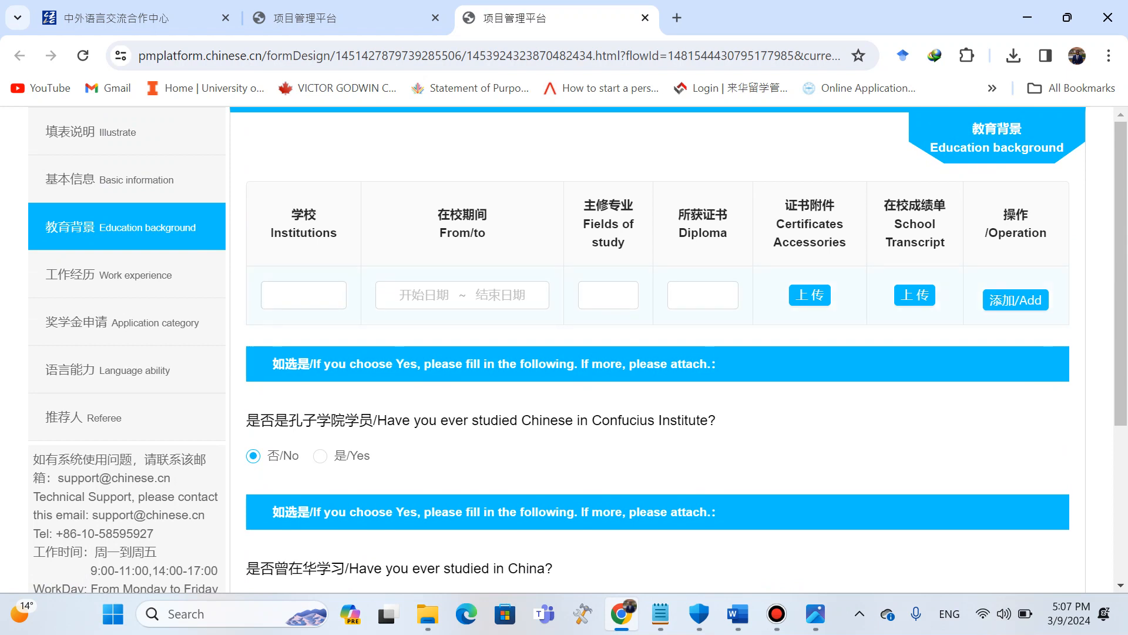
# Enter 加纳大学 as the institution in the first row of the education background table.
pyautogui.click(304, 295)
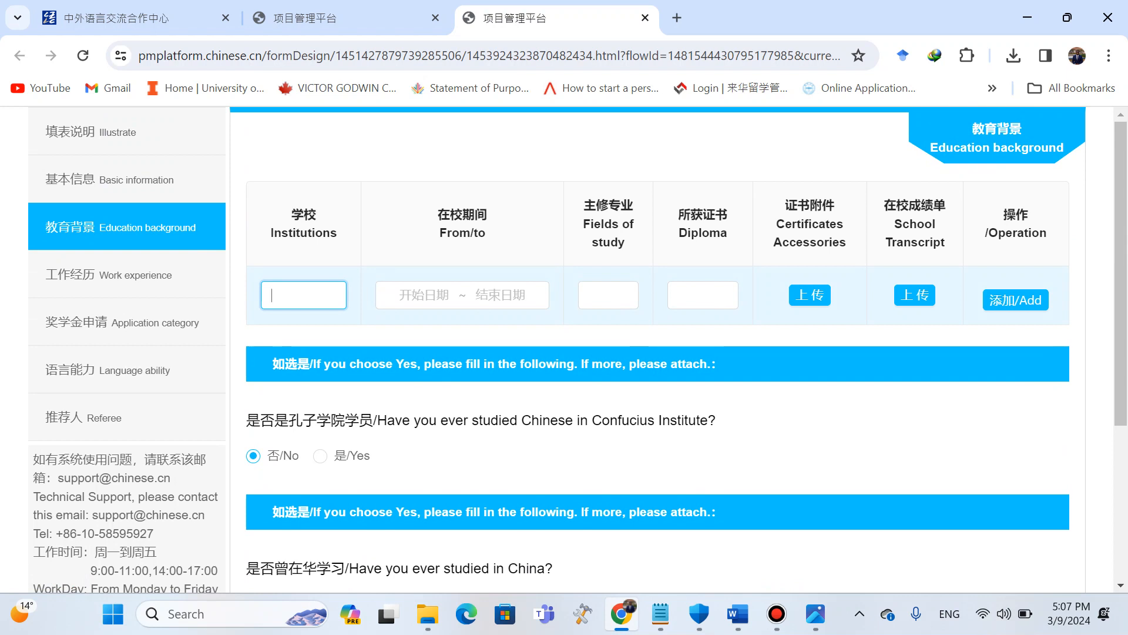
pyautogui.press('capslock')
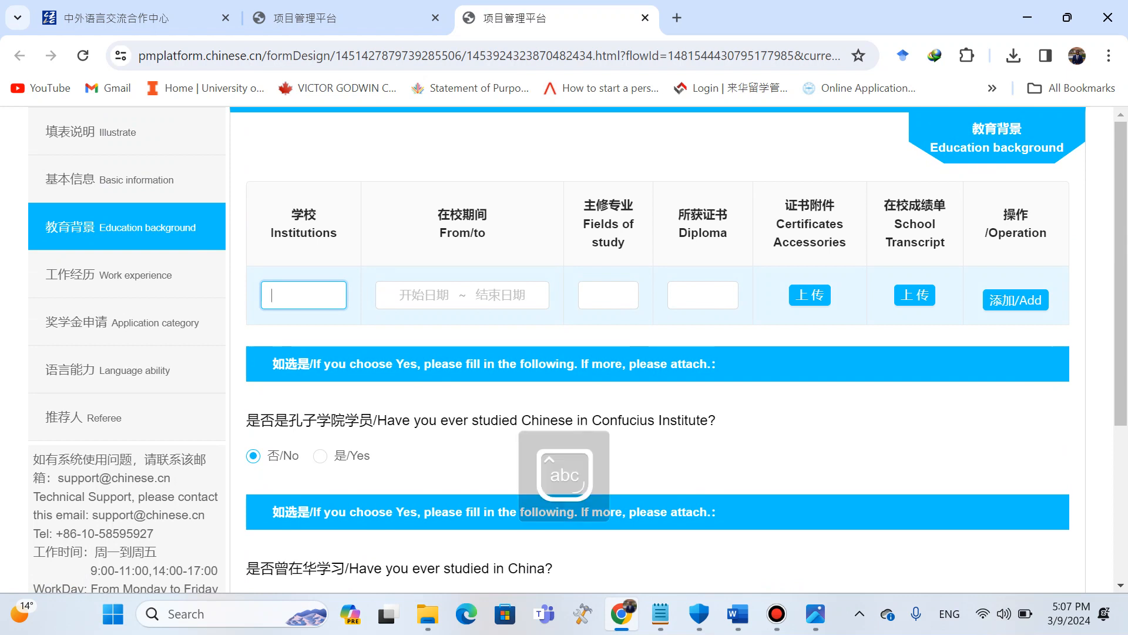
pyautogui.press('super+space')
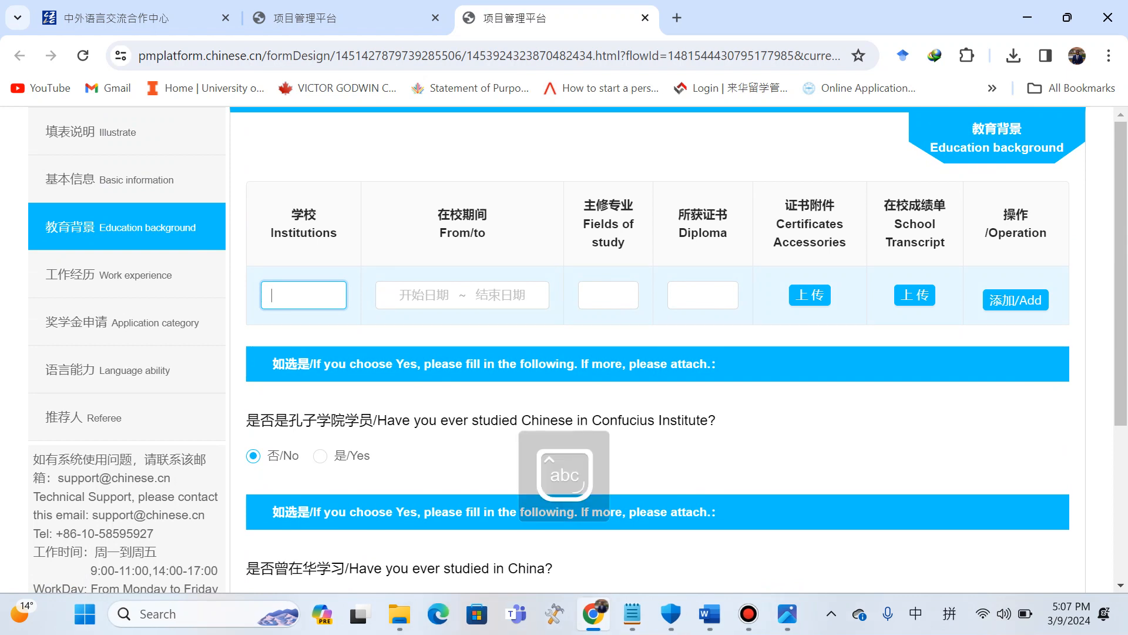
pyautogui.write('jian')
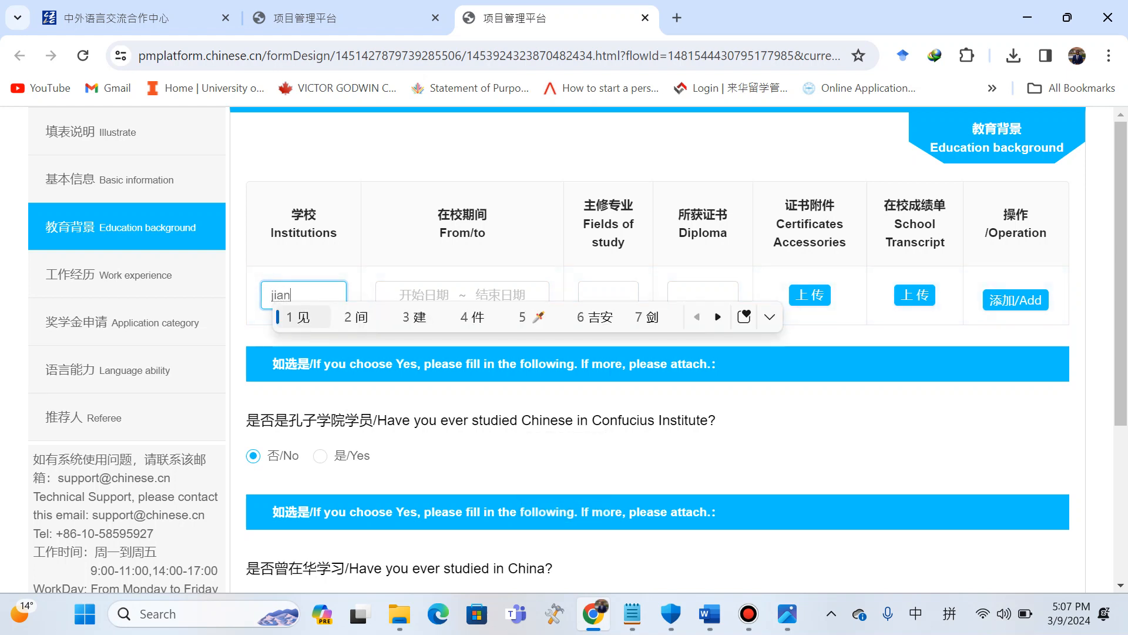
pyautogui.write('adaxue')
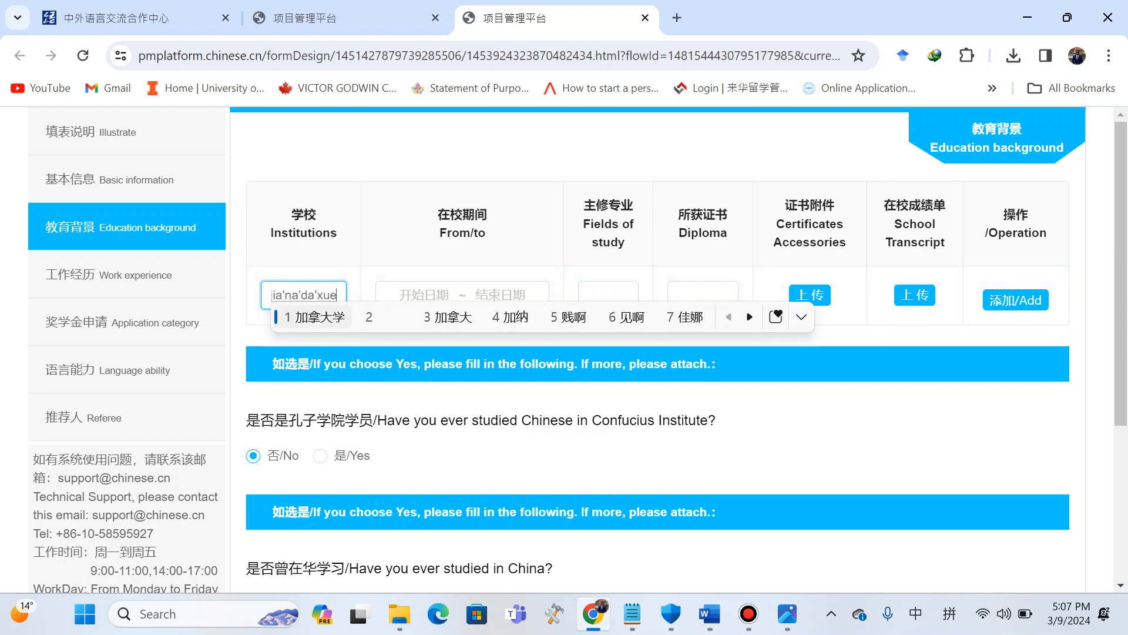
pyautogui.write('2')
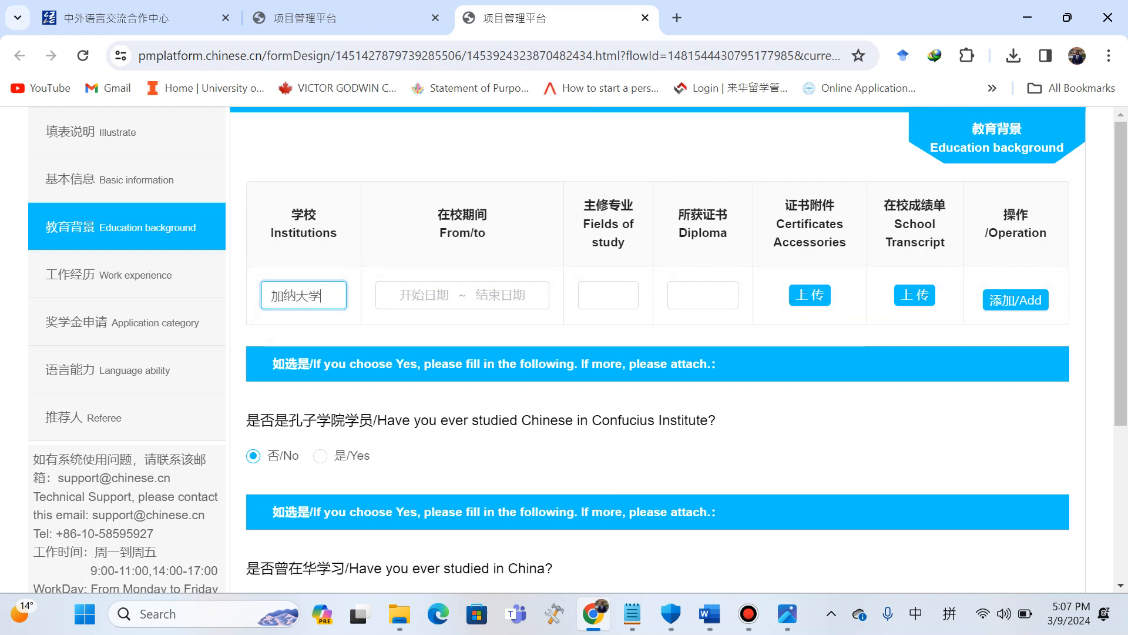
# Set the study period for that institution from 2019-08-19 to 2023-09-17.
pyautogui.click(429, 295)
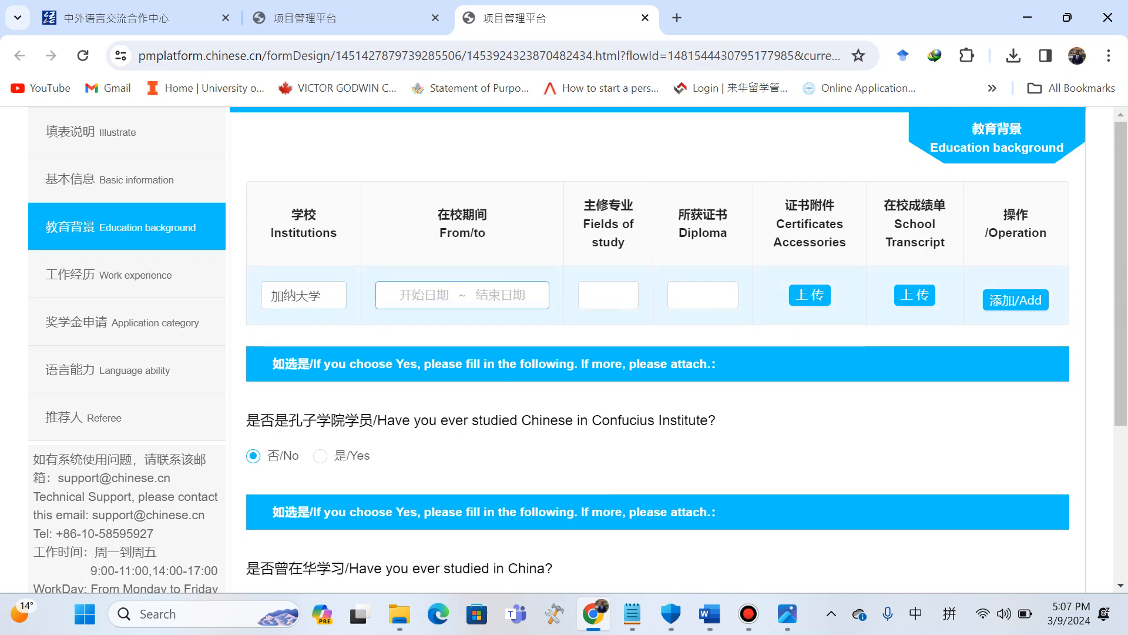
pyautogui.click(477, 326)
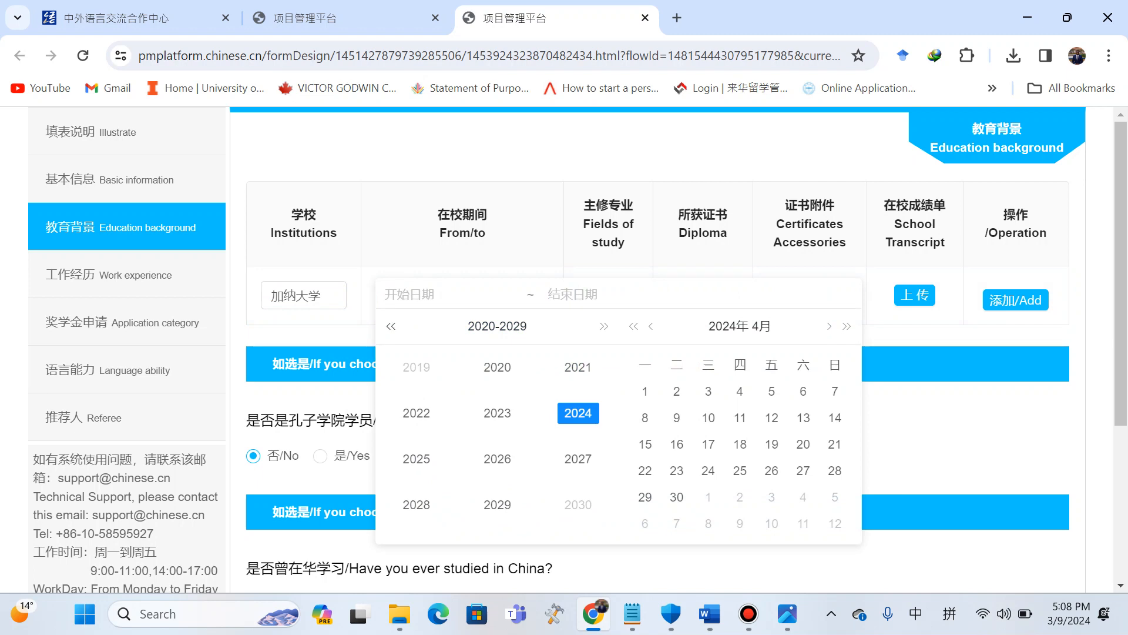
pyautogui.click(390, 326)
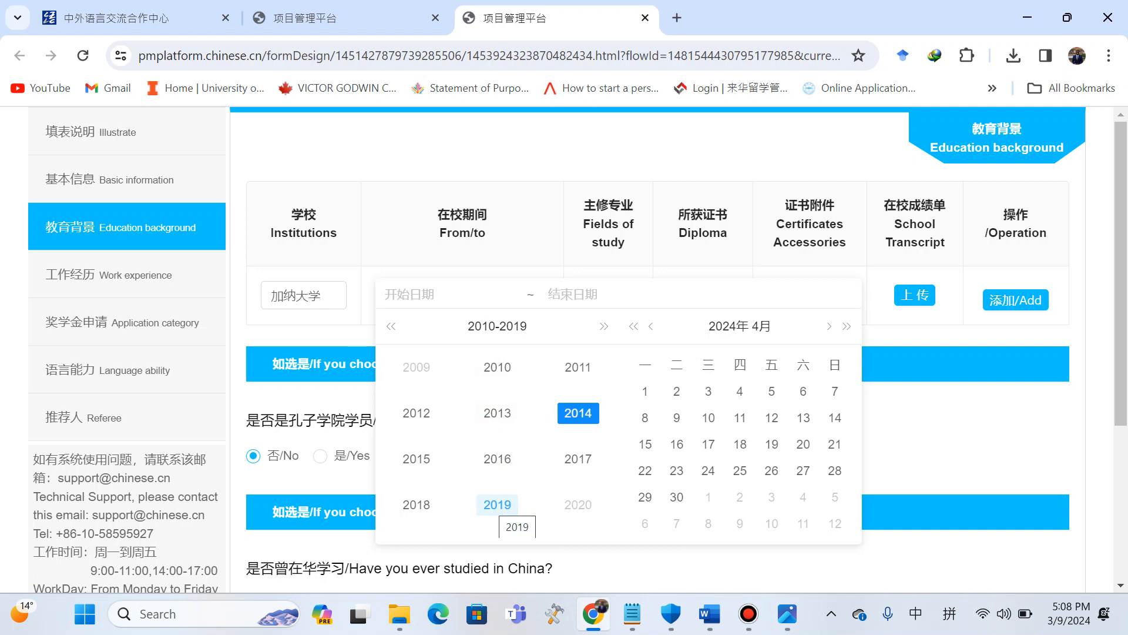
pyautogui.click(497, 505)
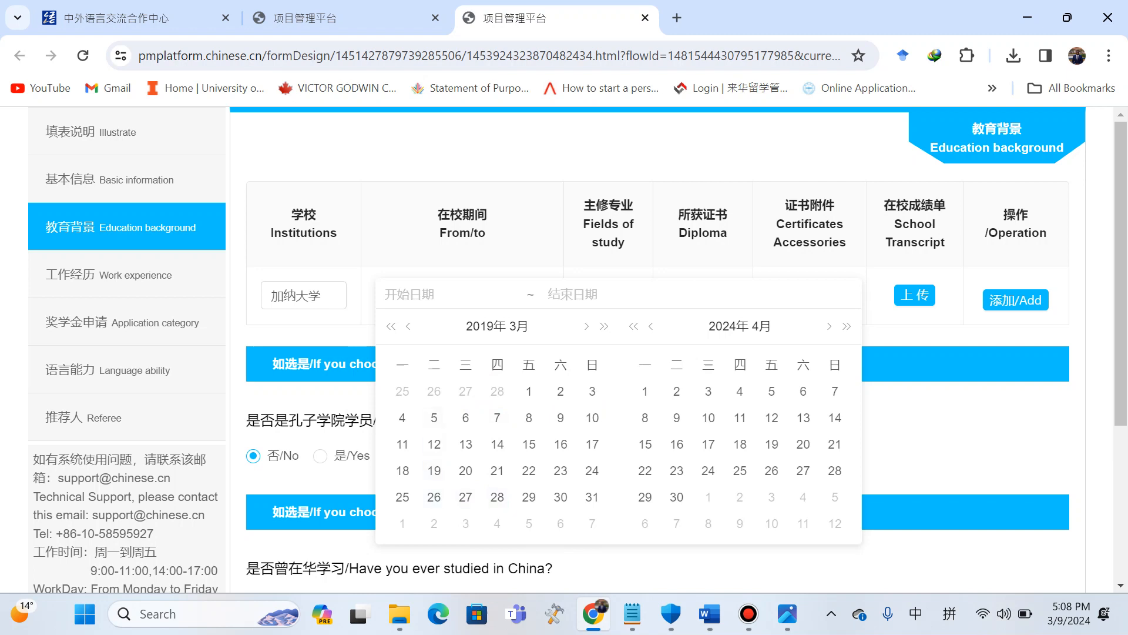
pyautogui.click(519, 326)
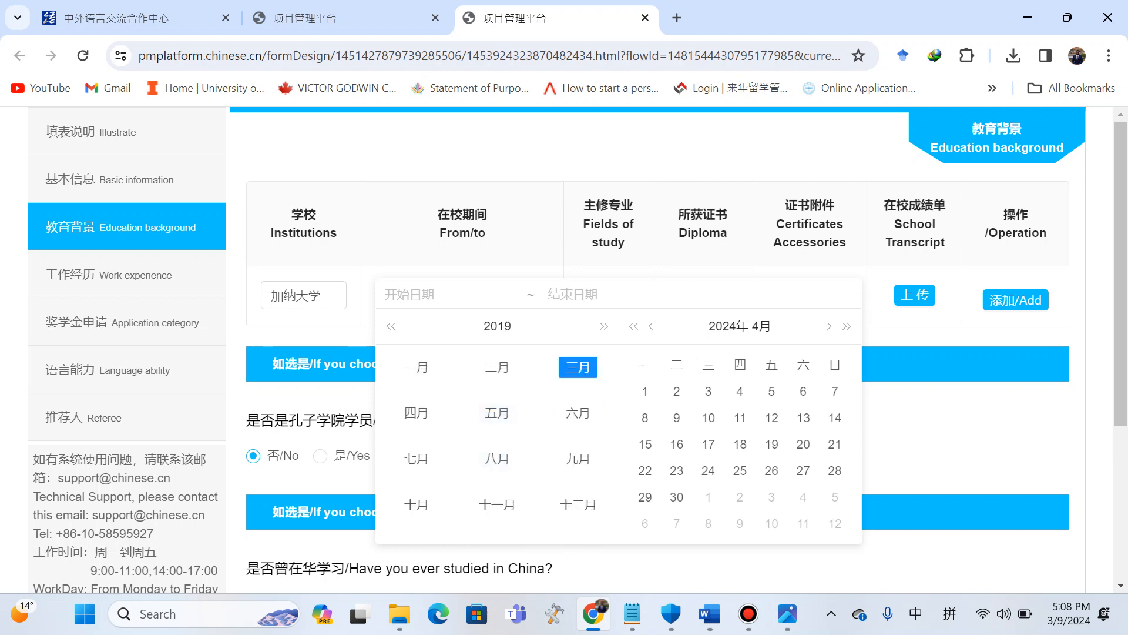
pyautogui.click(497, 458)
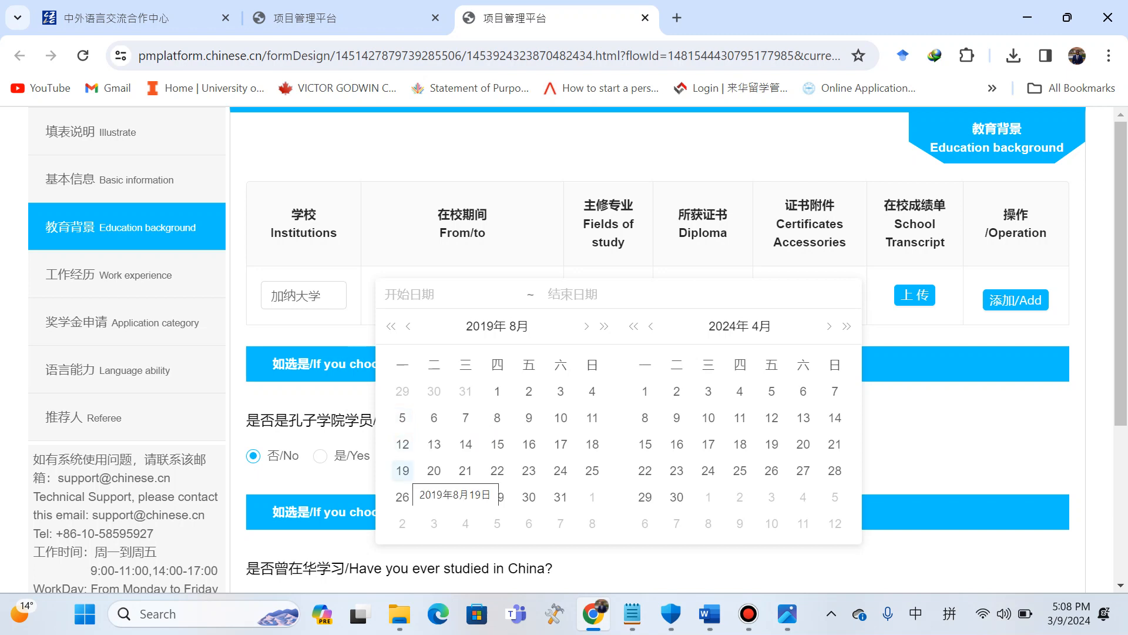
pyautogui.click(402, 470)
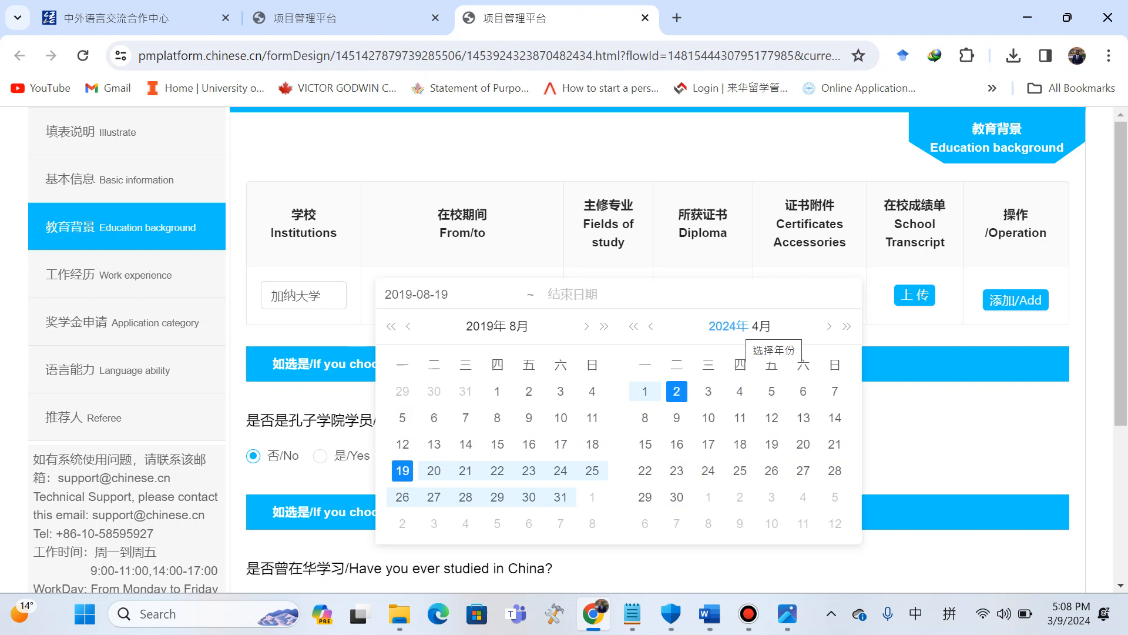
pyautogui.click(721, 326)
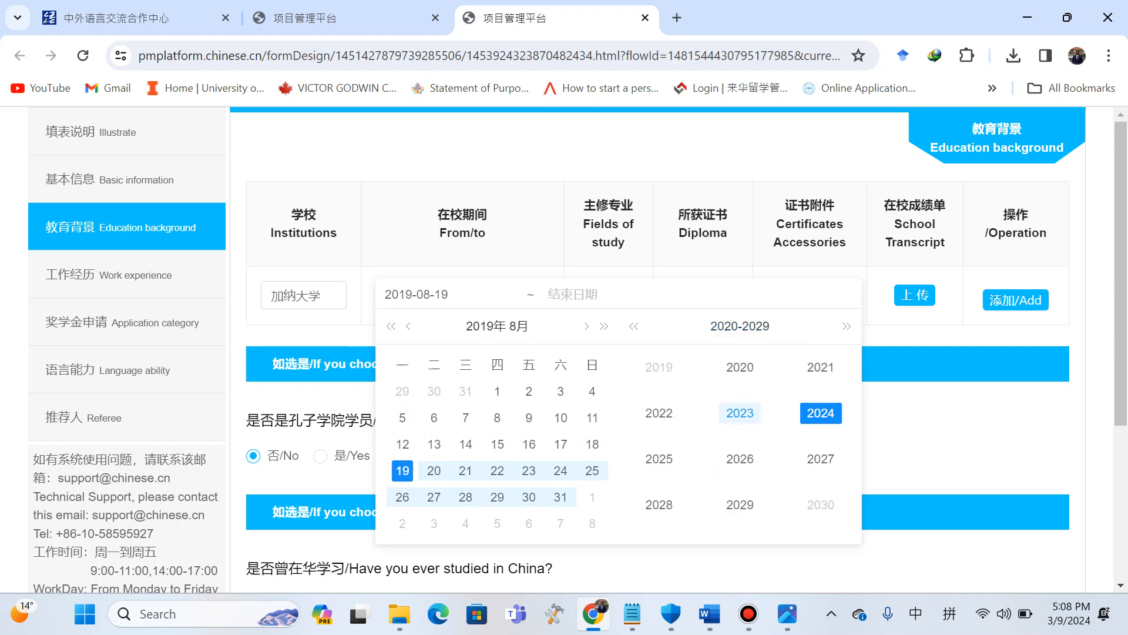
pyautogui.click(741, 413)
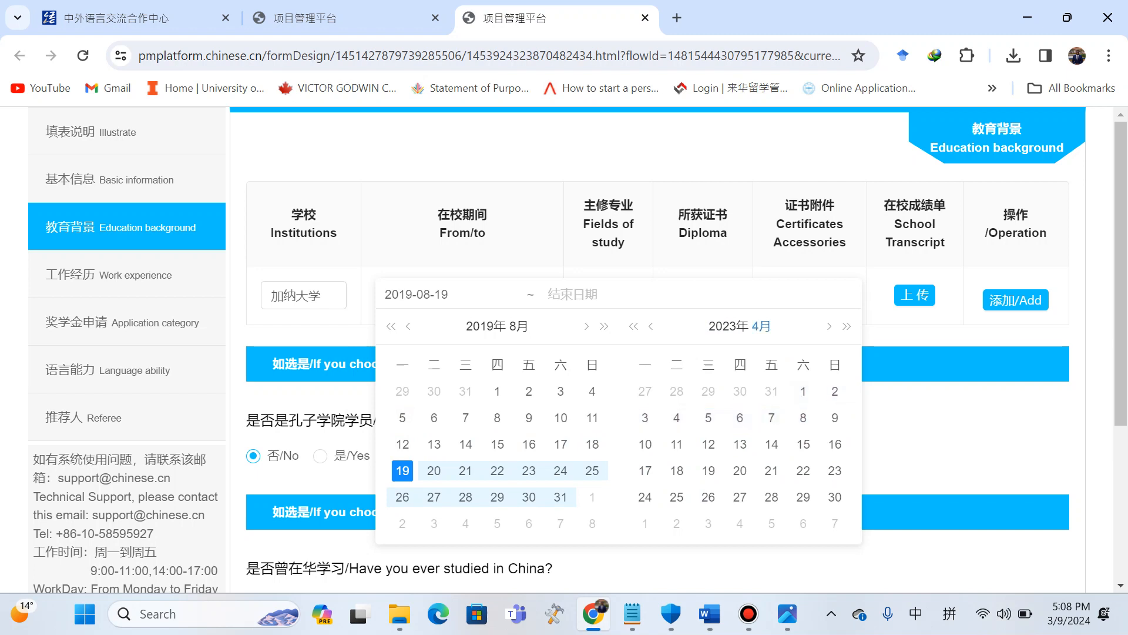
pyautogui.click(761, 325)
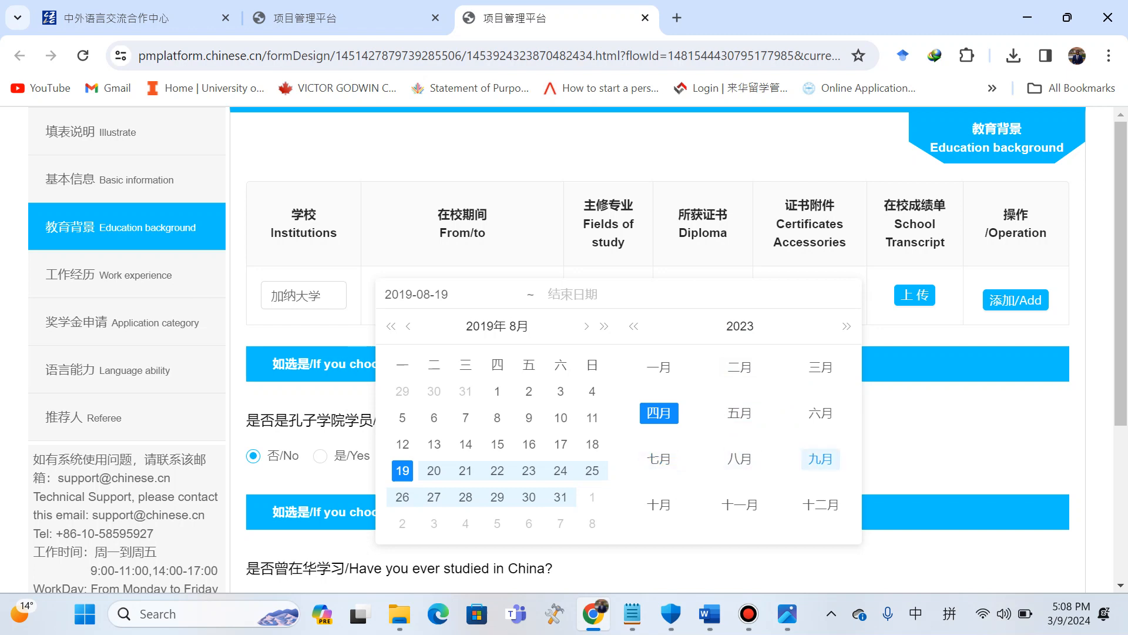
pyautogui.click(821, 458)
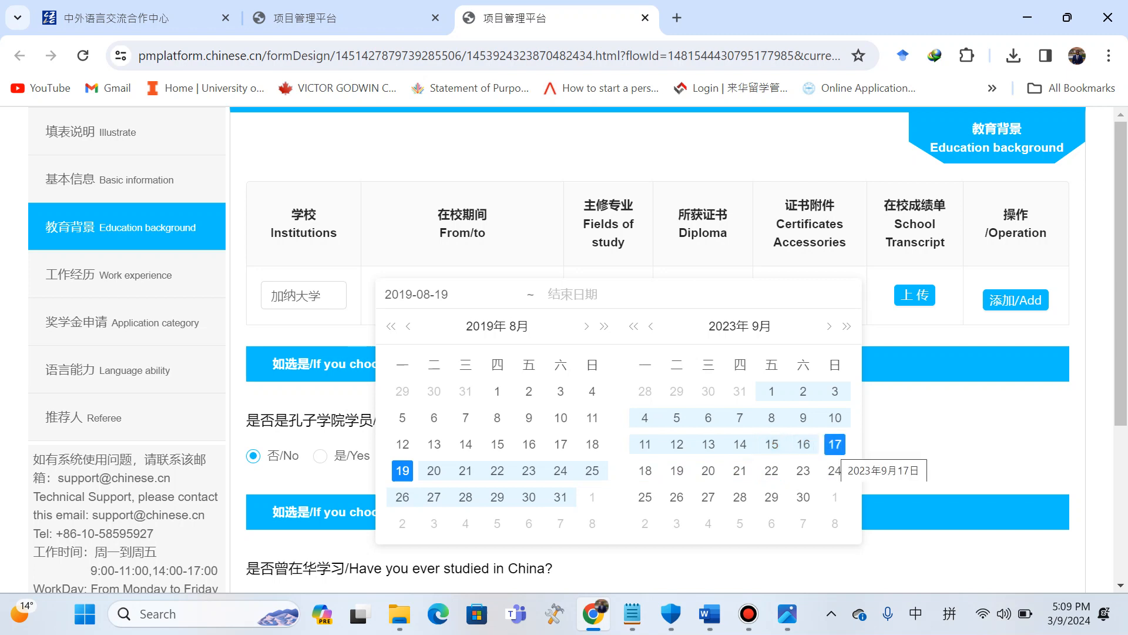
pyautogui.click(835, 444)
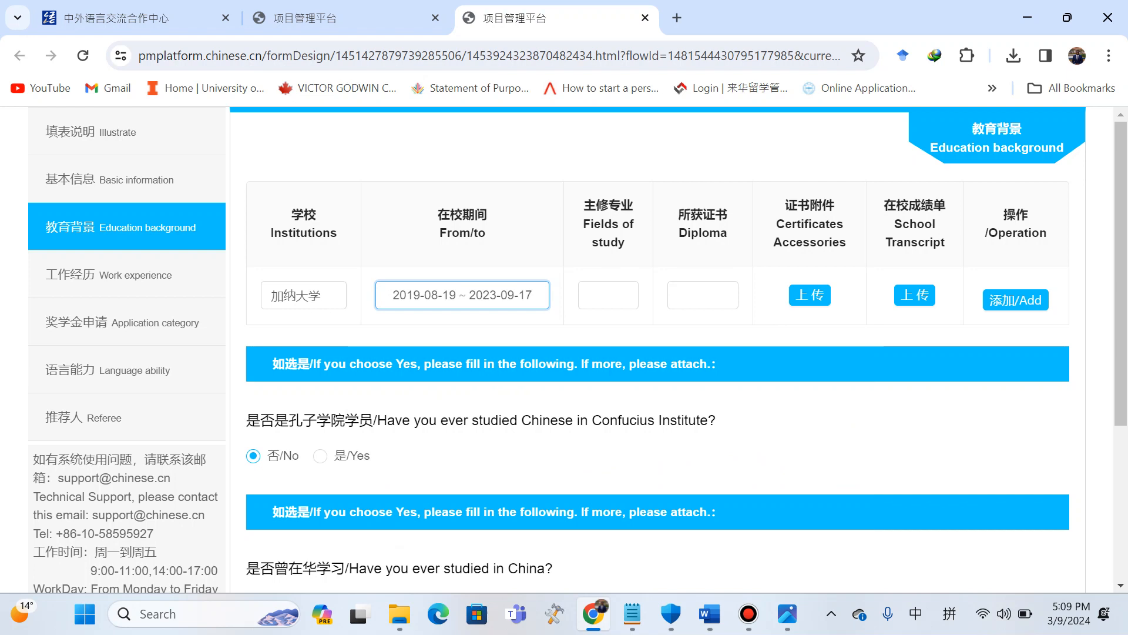
# Enter CHINESE AND POLITICAL SCIENCE as the field of study.
pyautogui.click(608, 295)
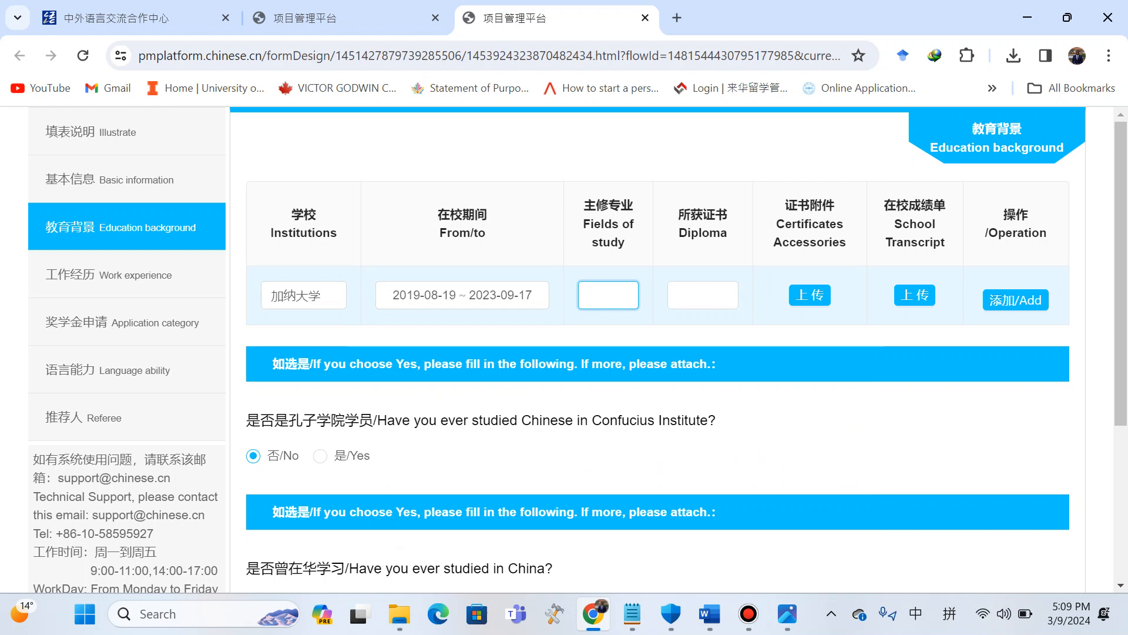
pyautogui.press('capslock')
pyautogui.write('CHINESE')
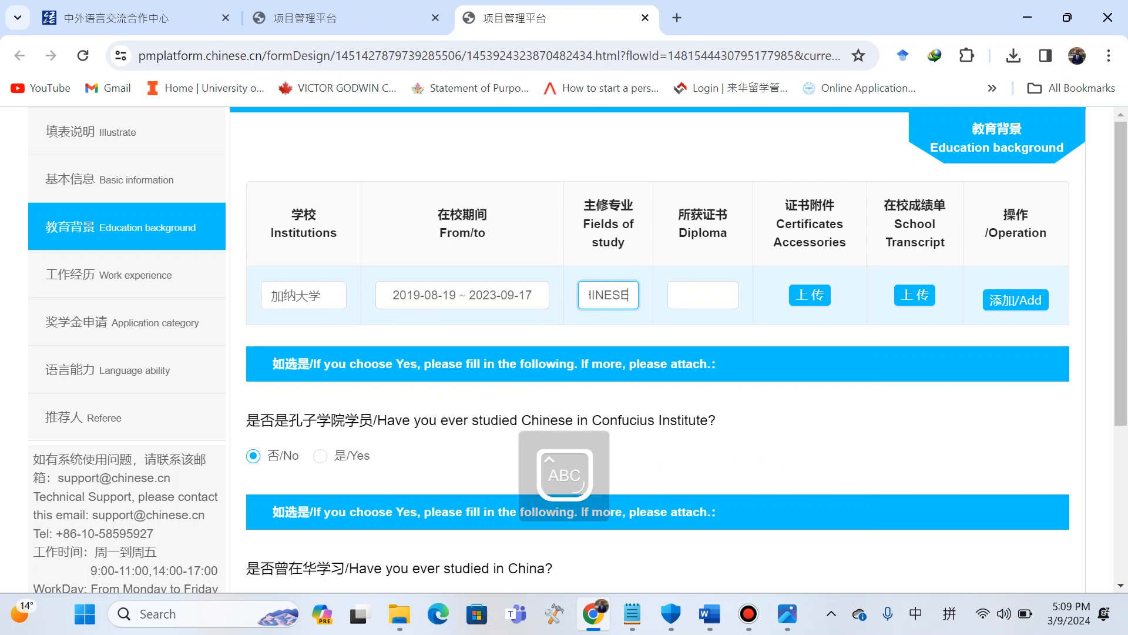
pyautogui.press('BackSpace')
pyautogui.press('BackSpace')
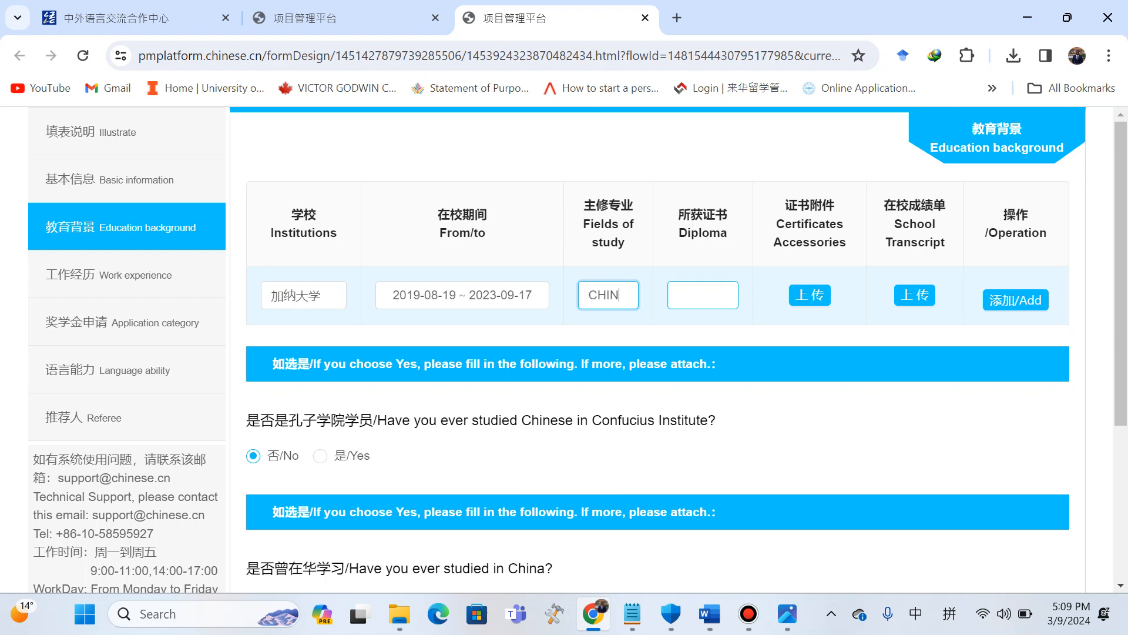
pyautogui.write('ESE AN')
pyautogui.write('D ')
pyautogui.write('POLIT')
pyautogui.write('ICAL S')
pyautogui.write('CIENCE')
# Enter BACHELOR'S DEGREE as the diploma obtained.
pyautogui.click(703, 295)
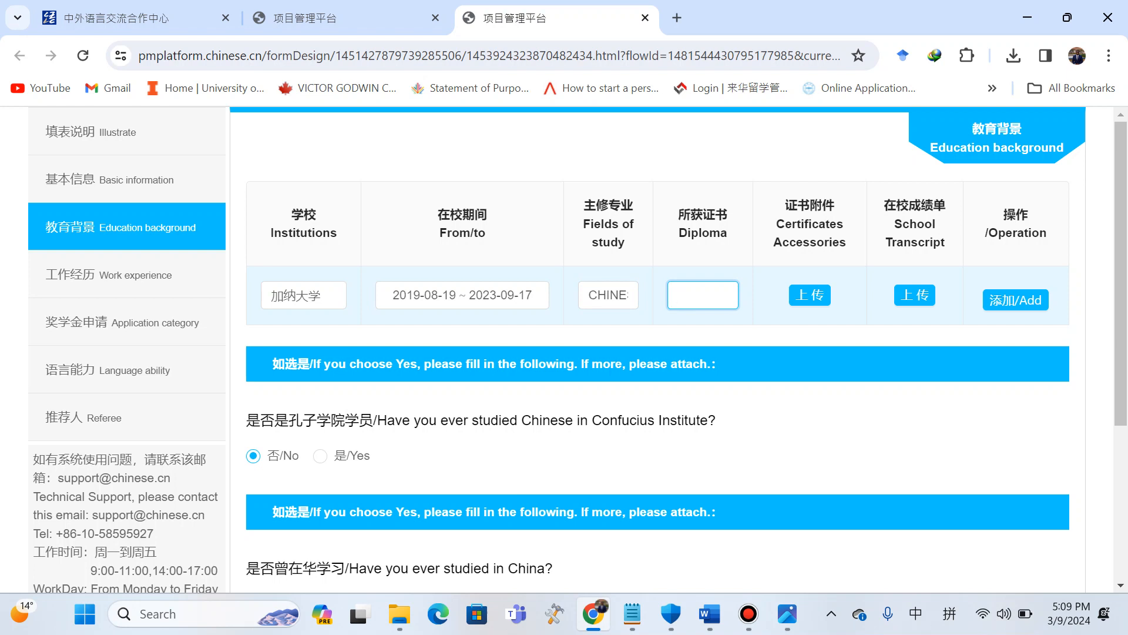
pyautogui.write('BACHE')
pyautogui.write('LOR')
pyautogui.write("'S DEGRE")
pyautogui.write('E')
# Open and cancel the certificate upload dialog, then consult the Word application guide for the online PDF tools link.
pyautogui.click(810, 295)
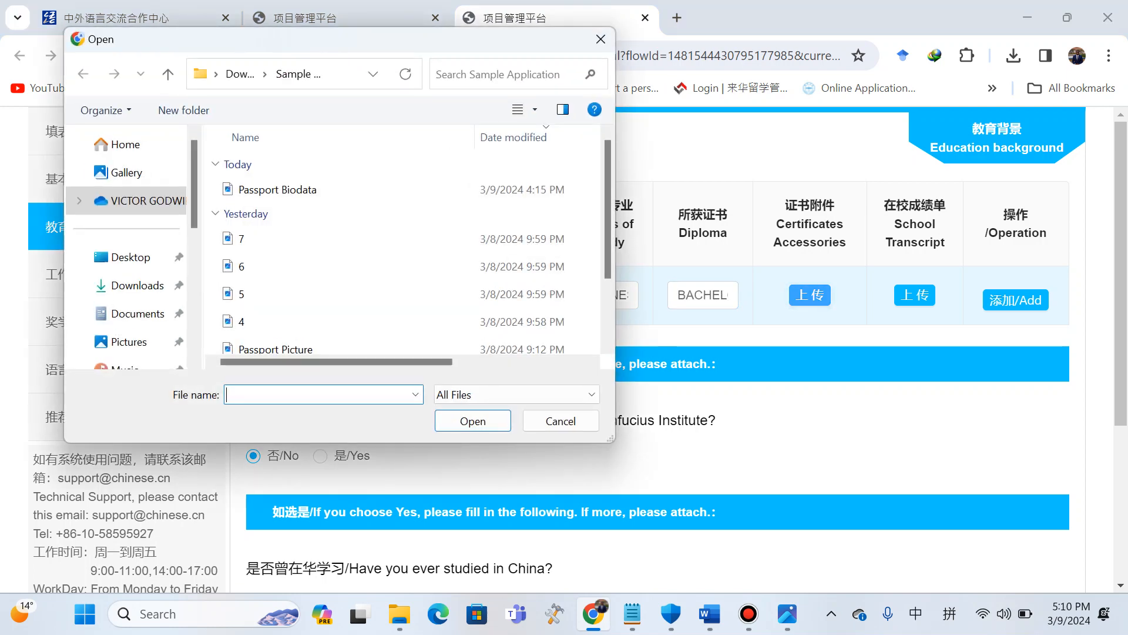
pyautogui.click(561, 421)
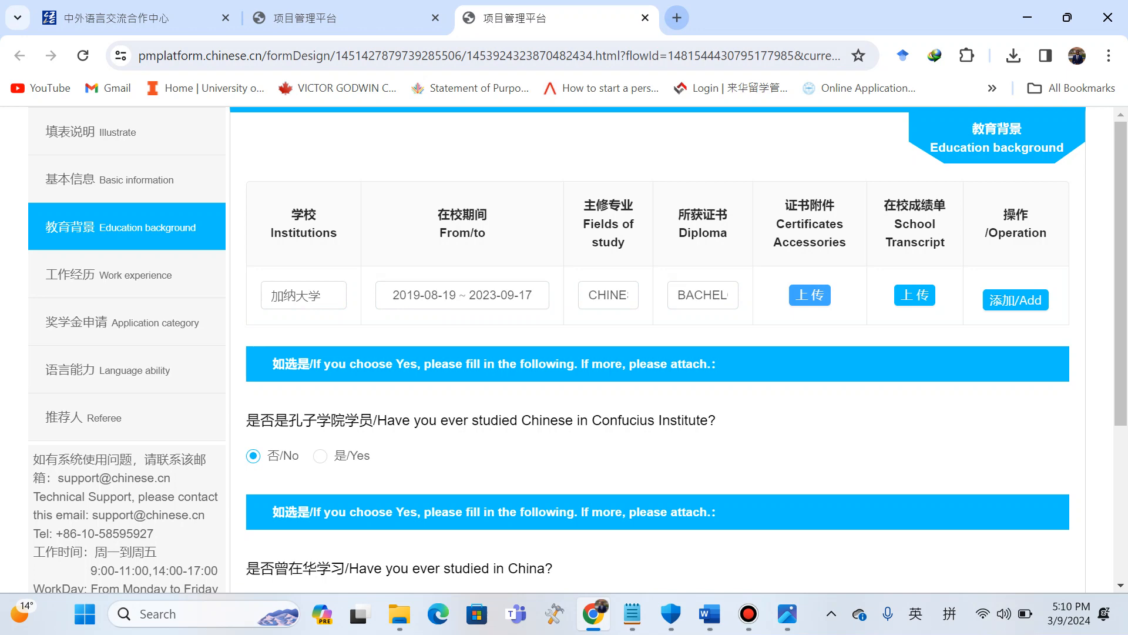
pyautogui.click(709, 613)
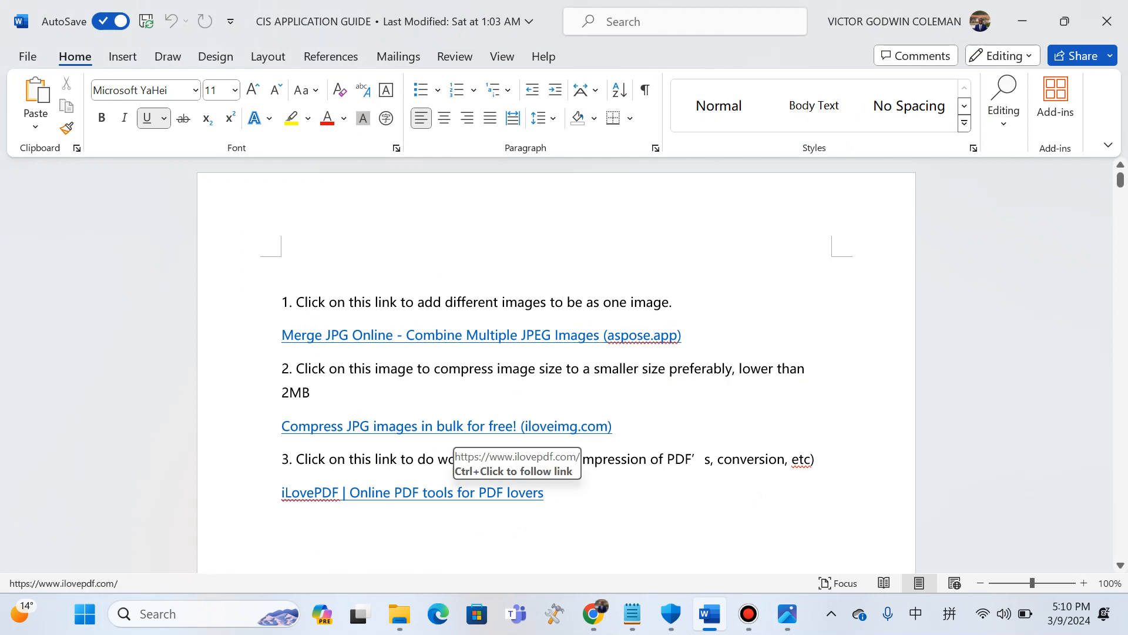
pyautogui.hotkey('shift', 'Home')
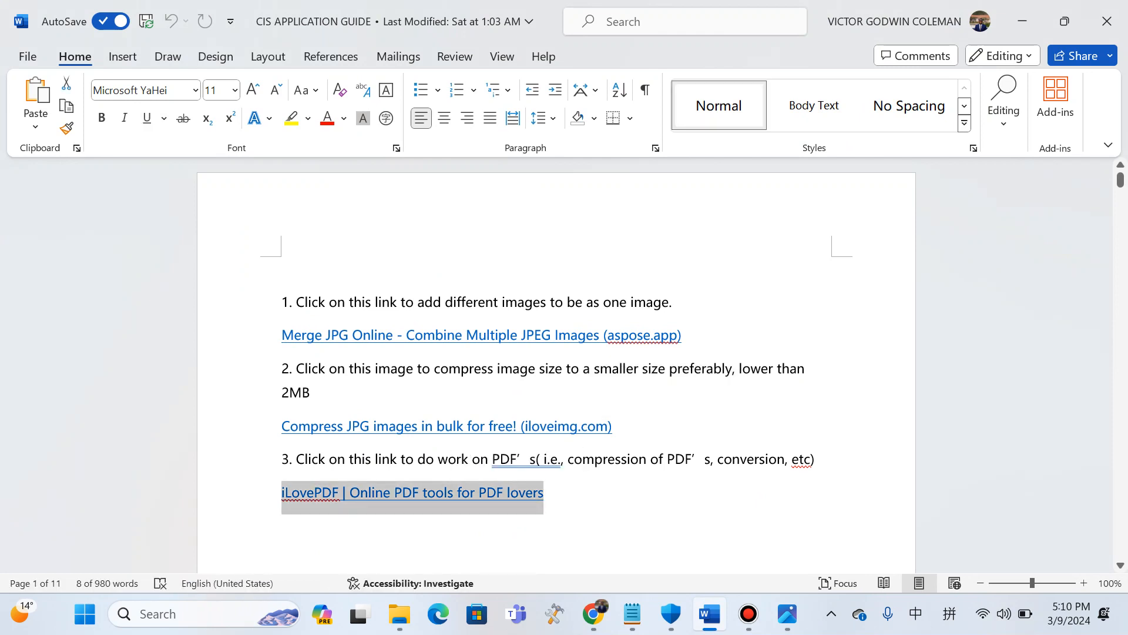
pyautogui.doubleClick(438, 493)
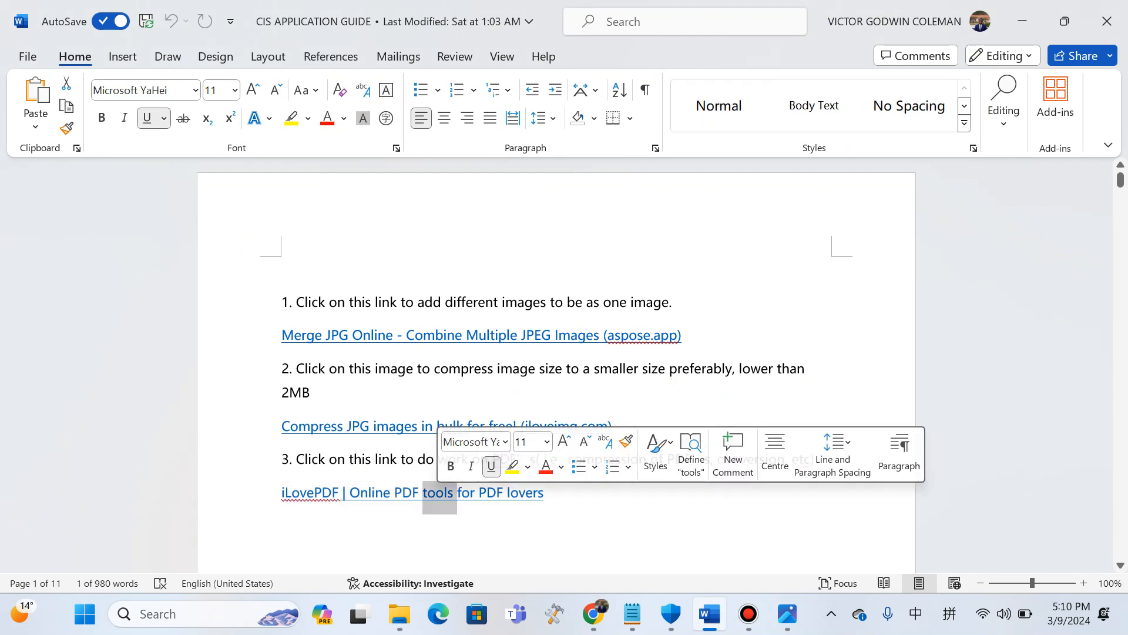
pyautogui.click(538, 493)
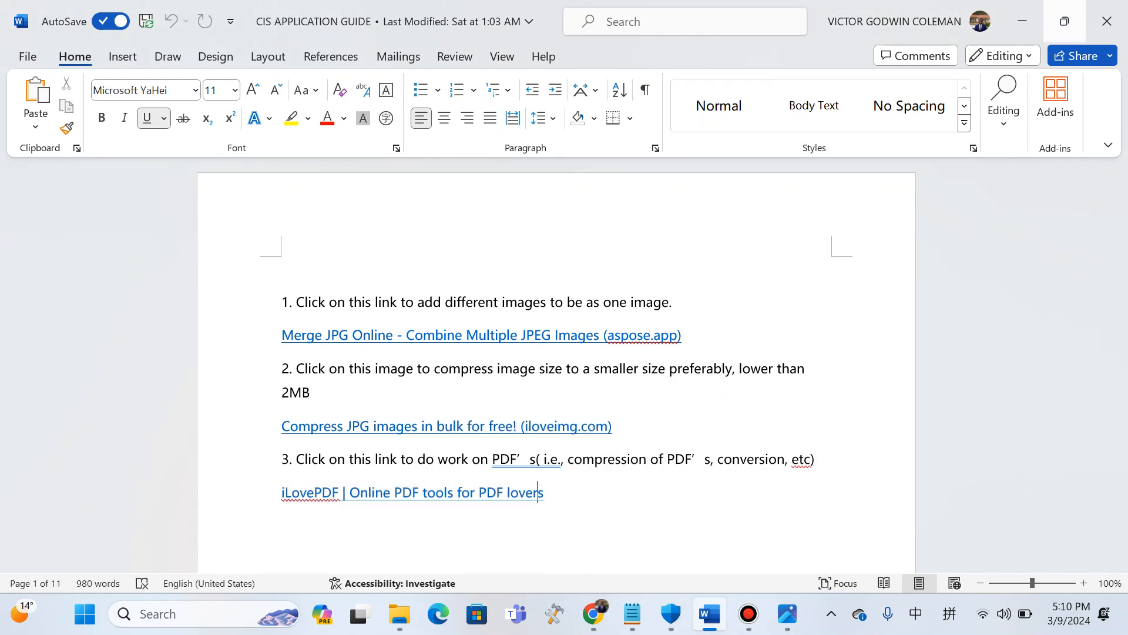
pyautogui.click(1023, 21)
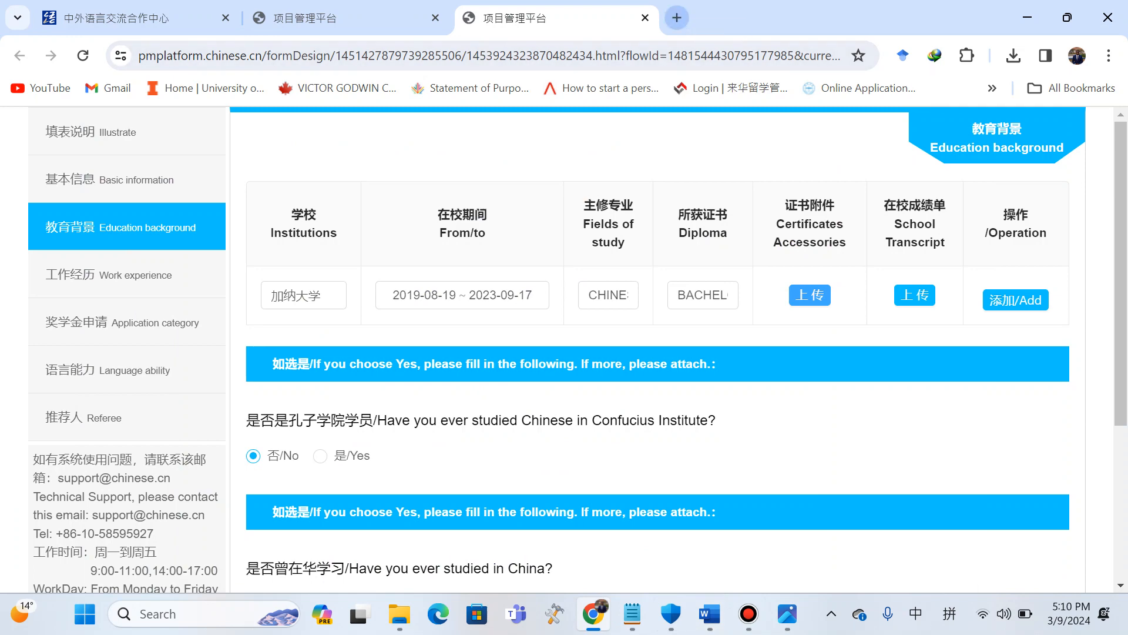
# Open ilovepdf.com in a new browser tab.
pyautogui.hotkey('ctrl', 't')
pyautogui.write('i')
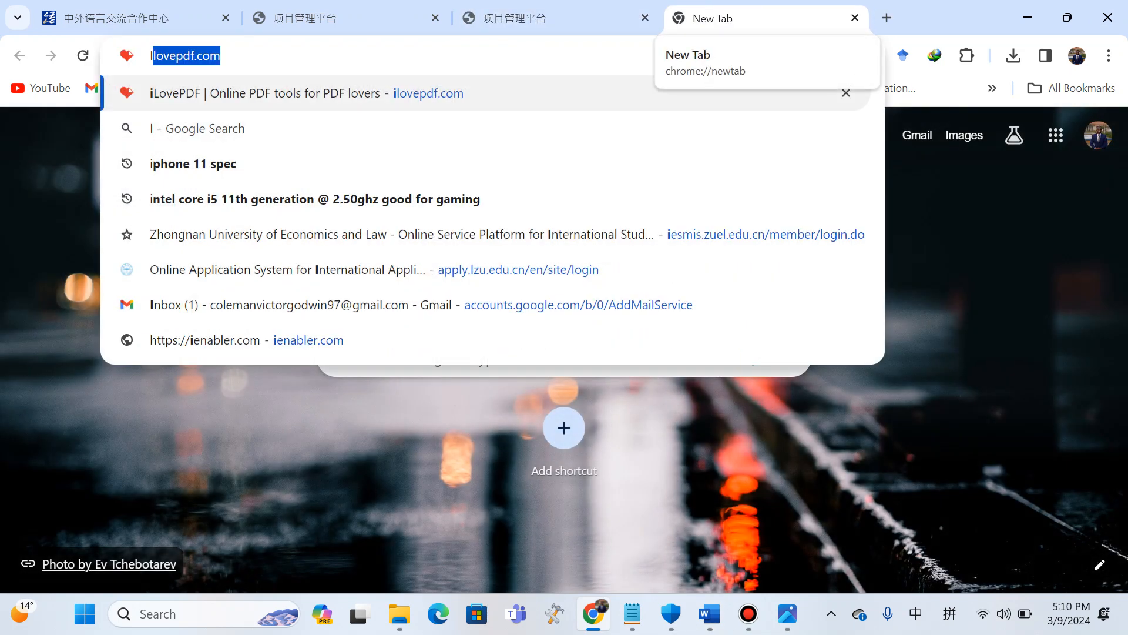
pyautogui.press('Return')
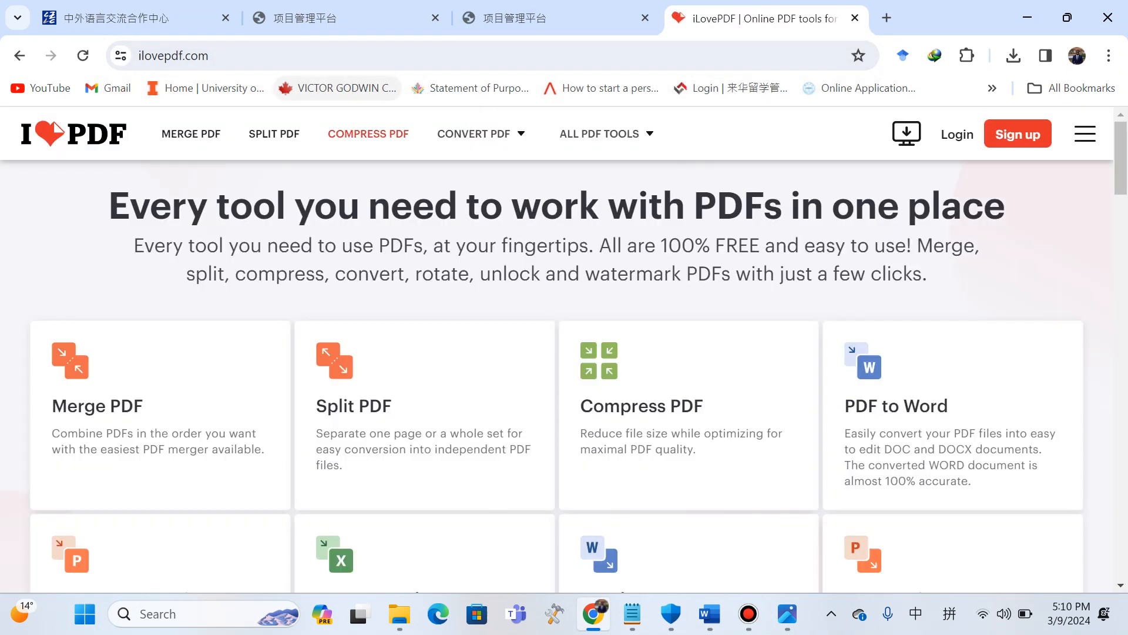
# Open the PDF to JPG tool on iLovePDF.
pyautogui.moveTo(474, 134)
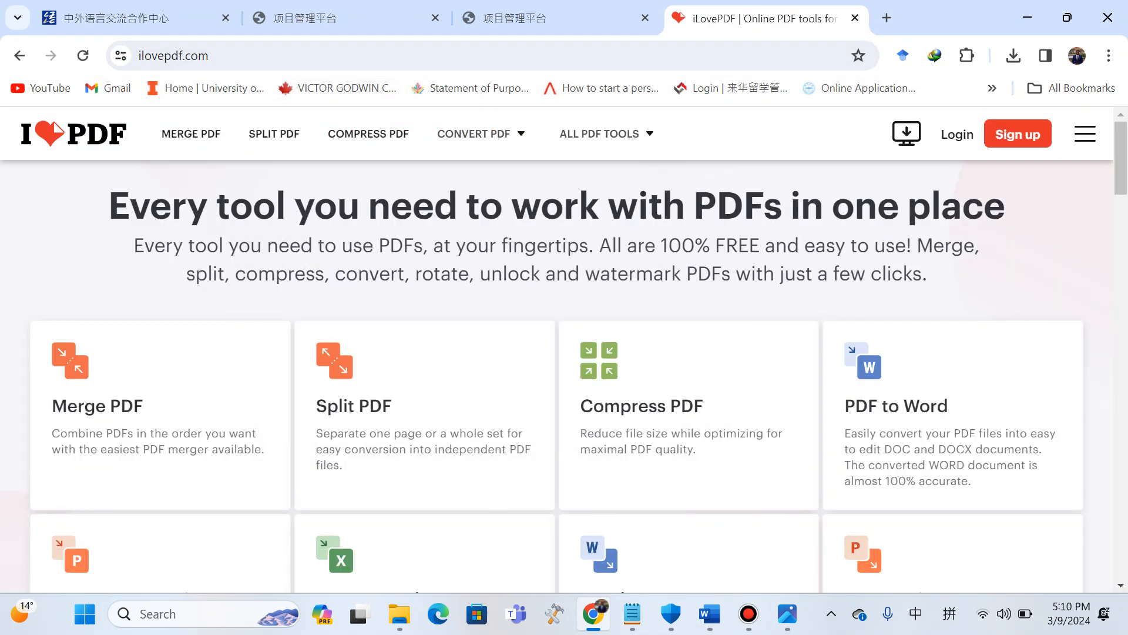
pyautogui.scroll(-3, 159, 264)
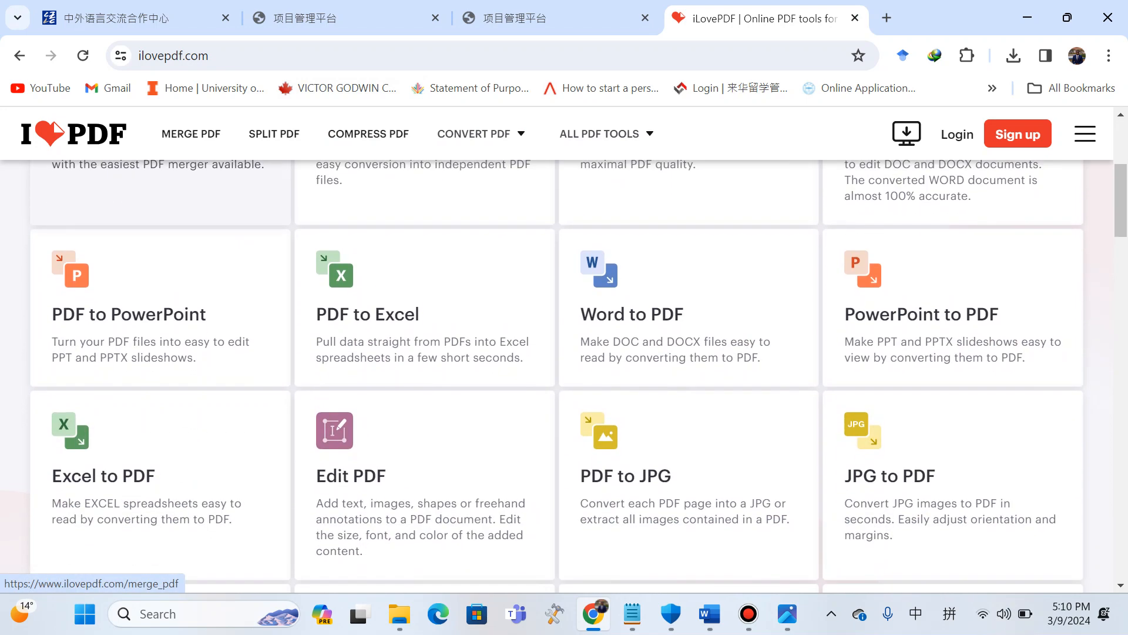
pyautogui.scroll(-3, 423, 353)
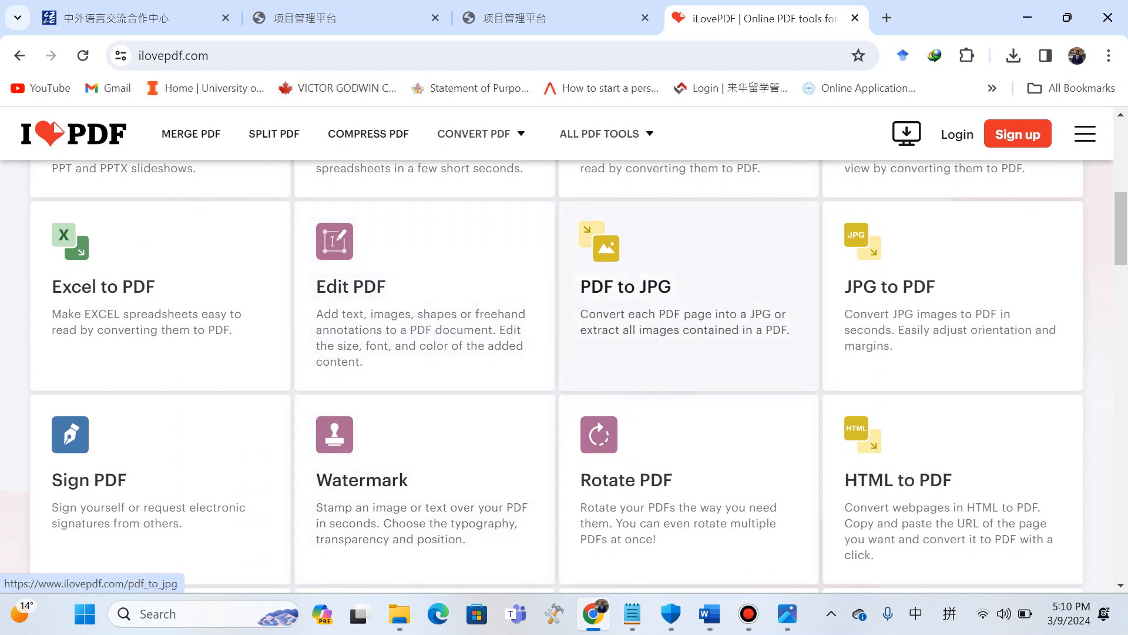
pyautogui.click(676, 330)
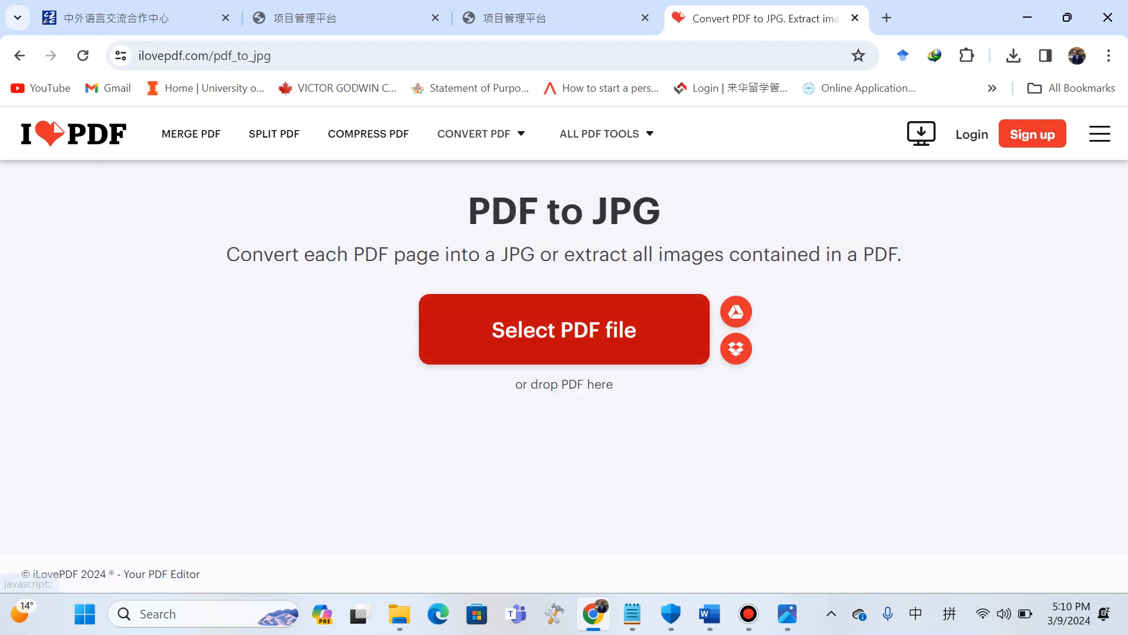
pyautogui.click(676, 329)
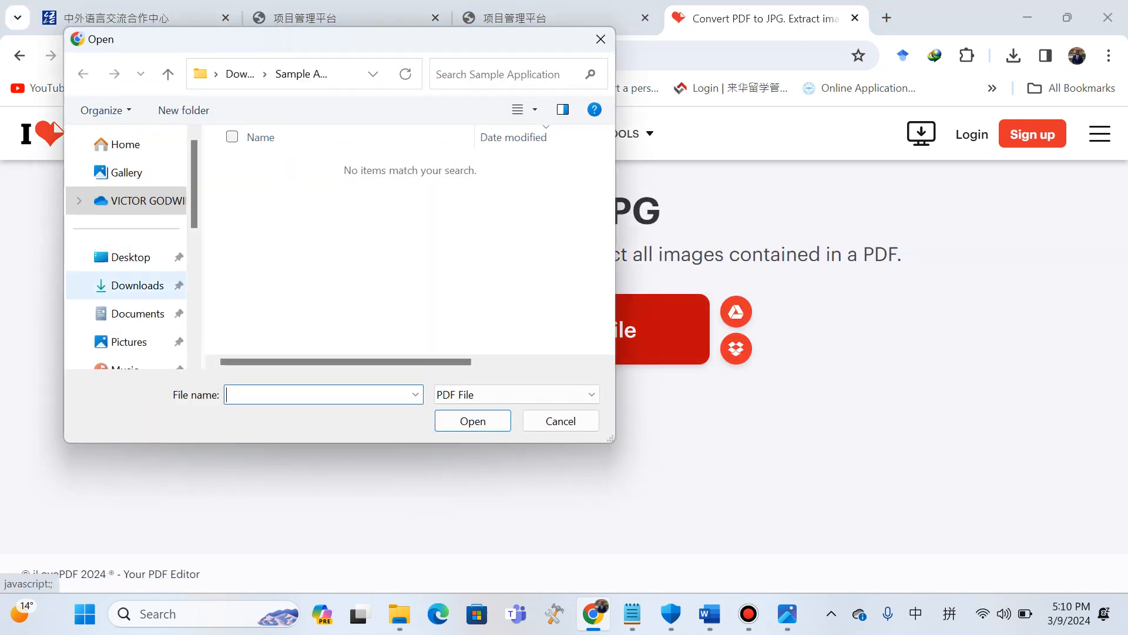
pyautogui.click(137, 285)
pyautogui.doubleClick(277, 190)
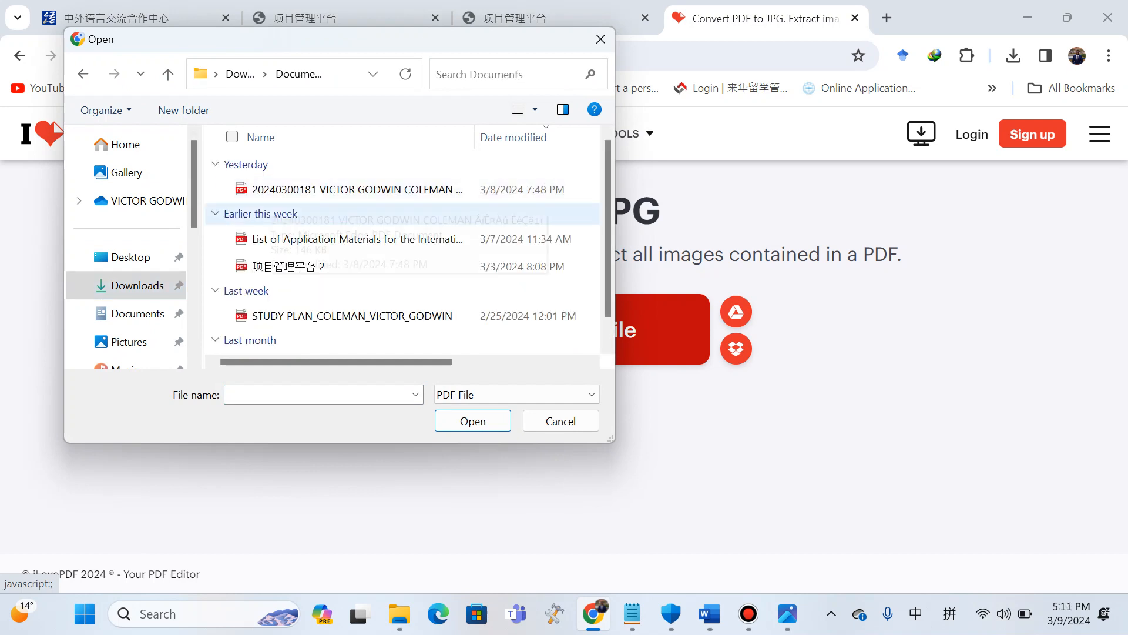
pyautogui.scroll(-1, 352, 315)
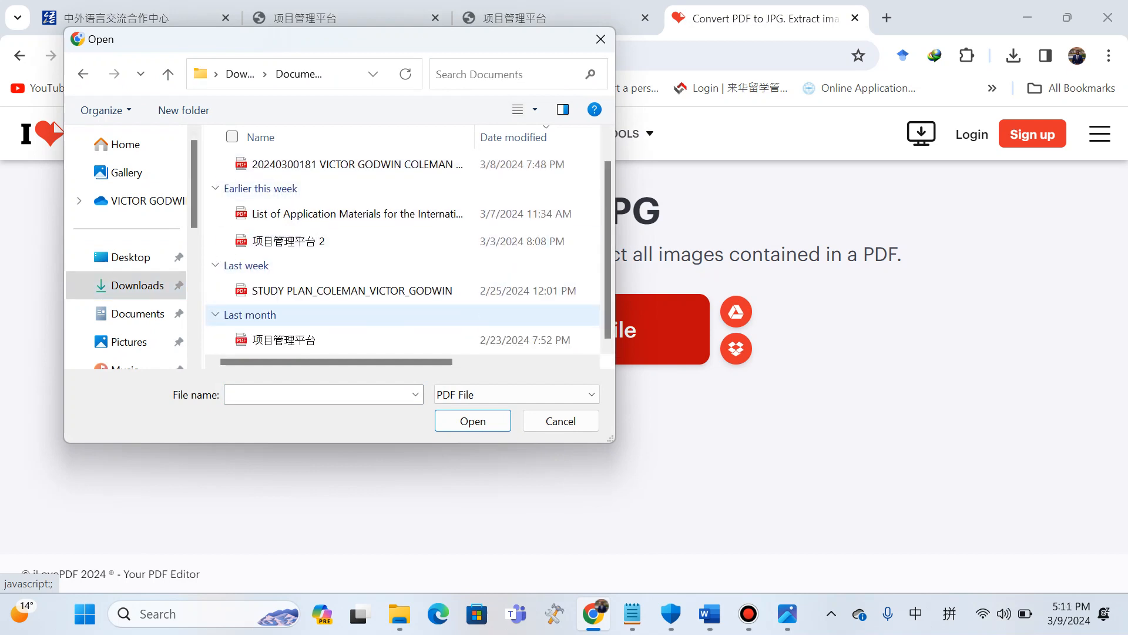
pyautogui.click(82, 74)
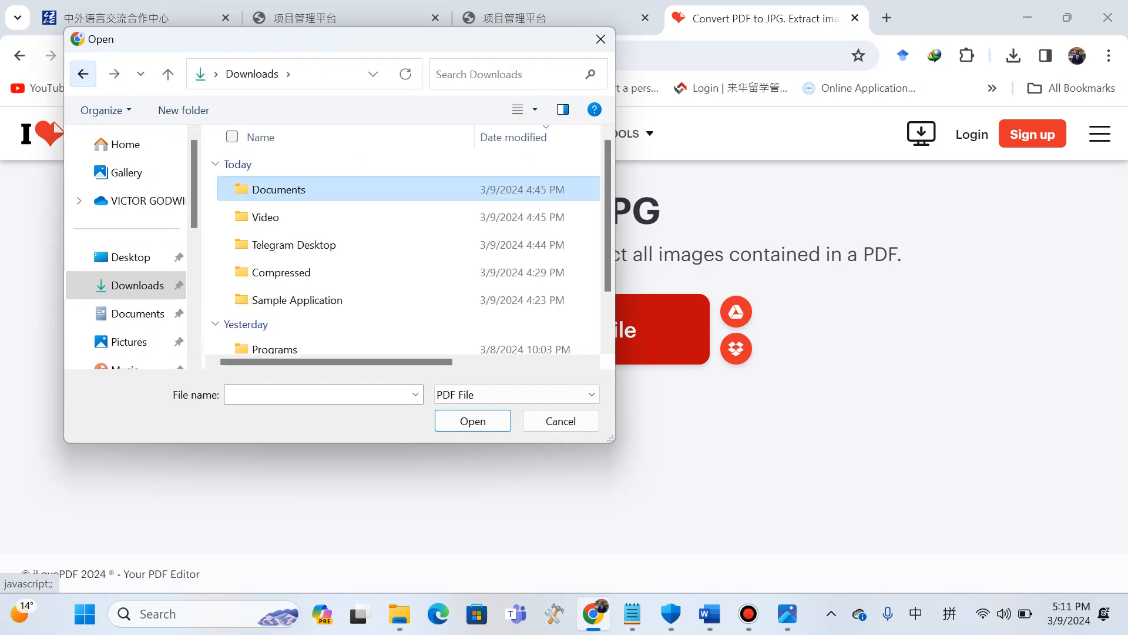
pyautogui.scroll(-1, 294, 297)
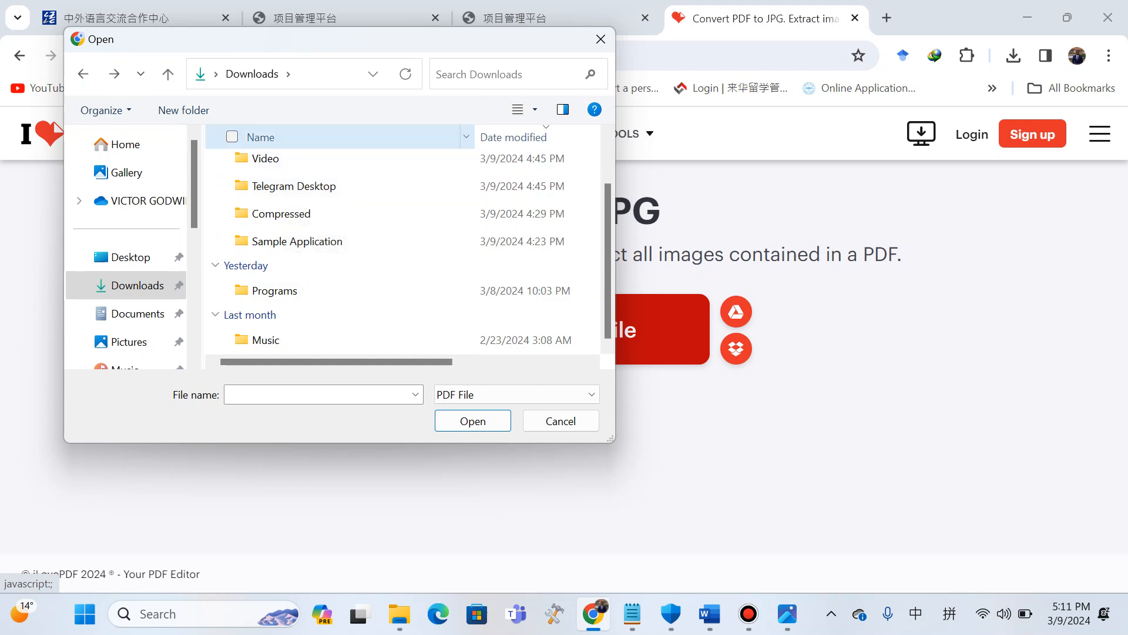
pyautogui.scroll(1, 294, 241)
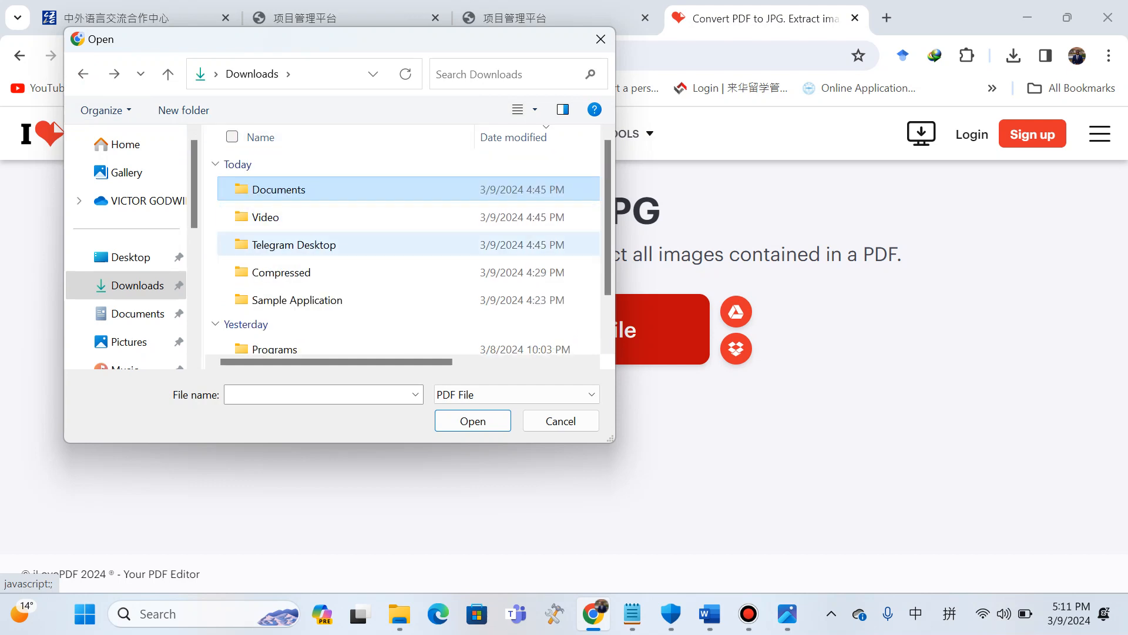
pyautogui.scroll(-1, 294, 323)
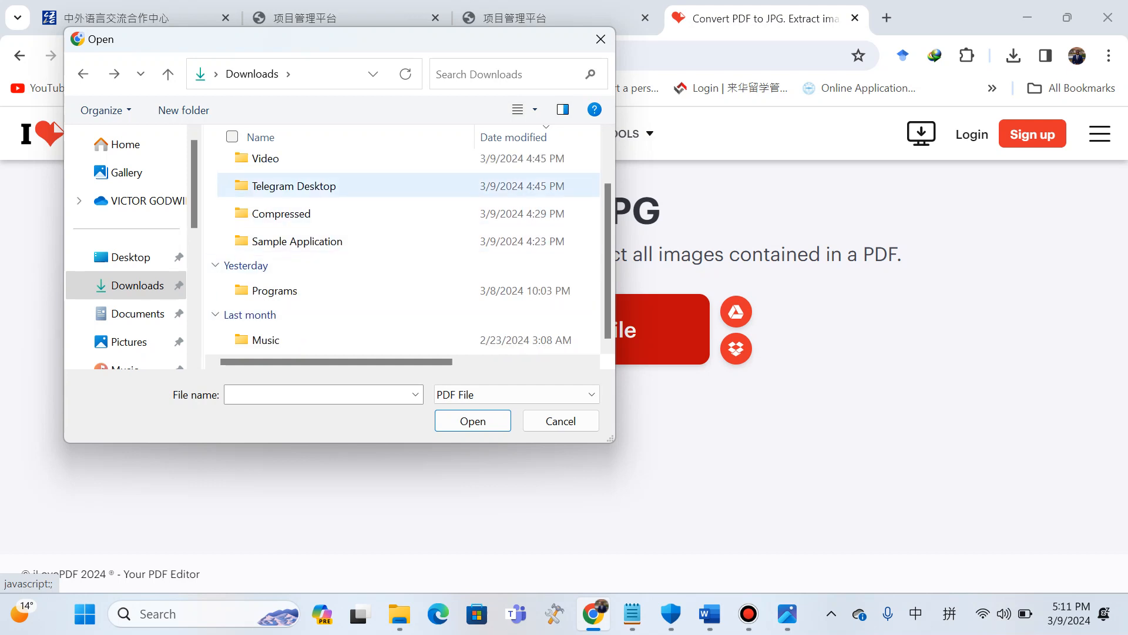
pyautogui.scroll(1, 352, 200)
pyautogui.doubleClick(353, 187)
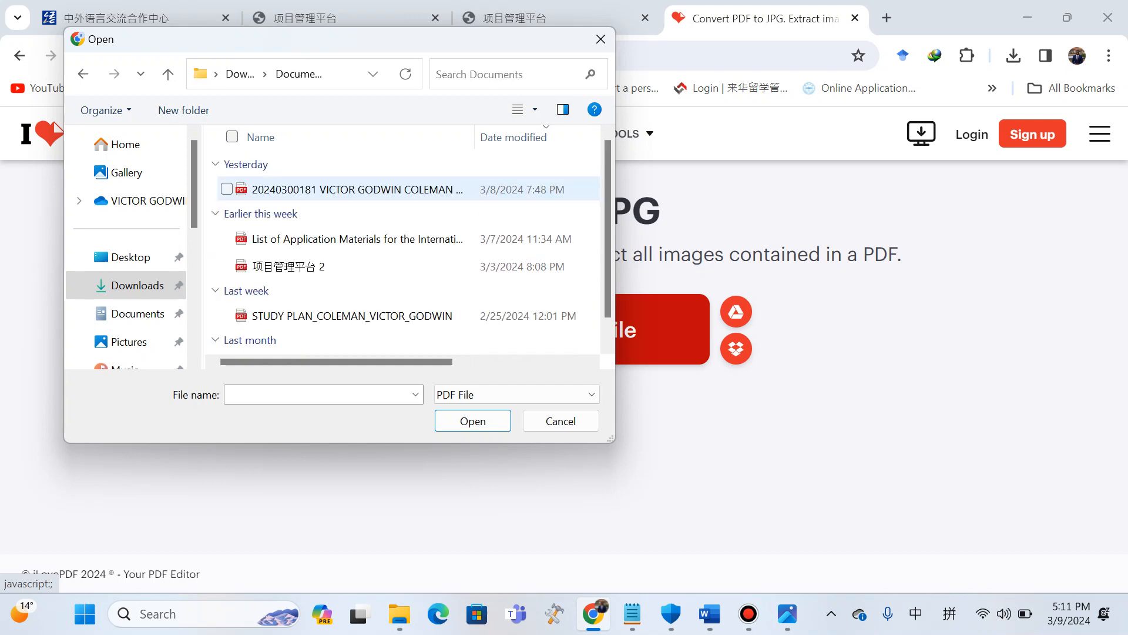
pyautogui.doubleClick(353, 189)
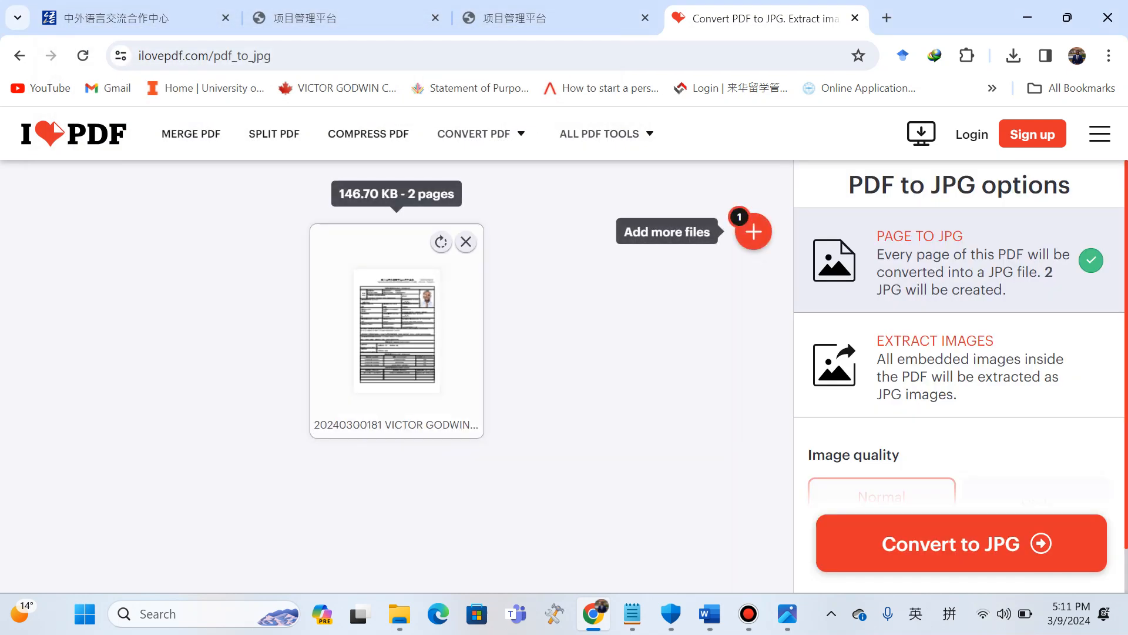
pyautogui.click(466, 240)
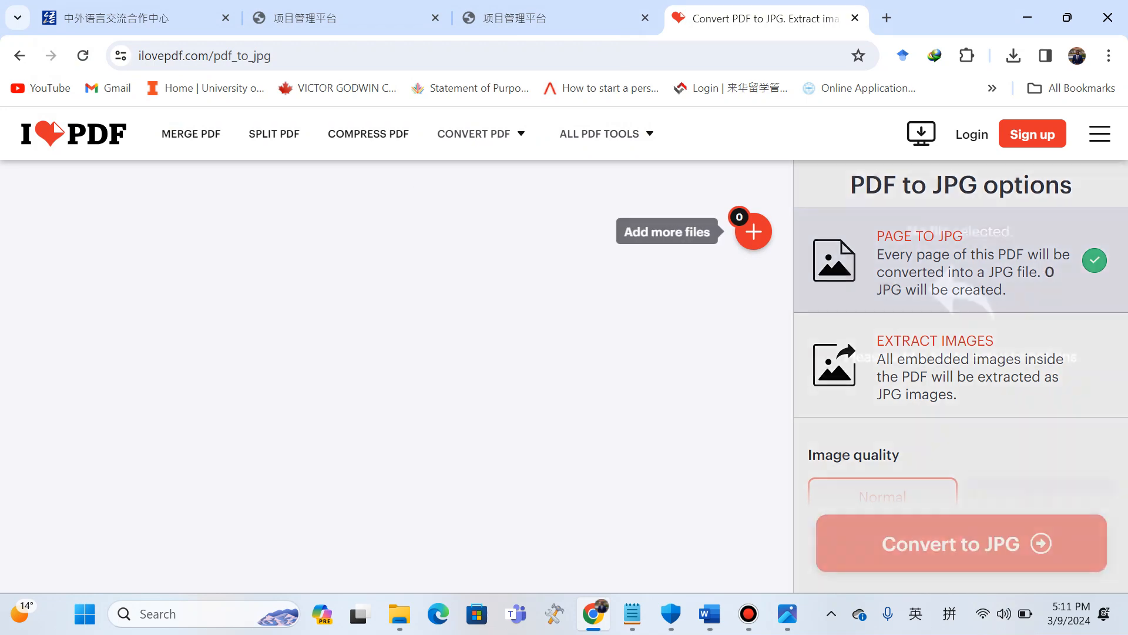
# Add the study plan PDF from the Downloads Documents folder to the PDF to JPG converter.
pyautogui.click(753, 231)
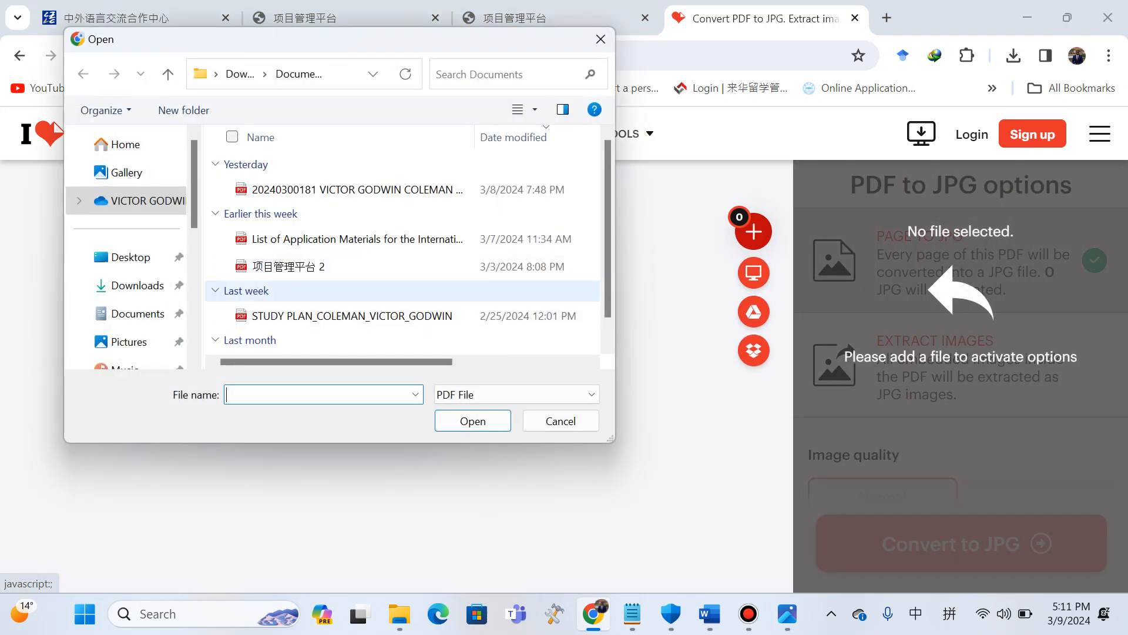
pyautogui.scroll(-1, 406, 240)
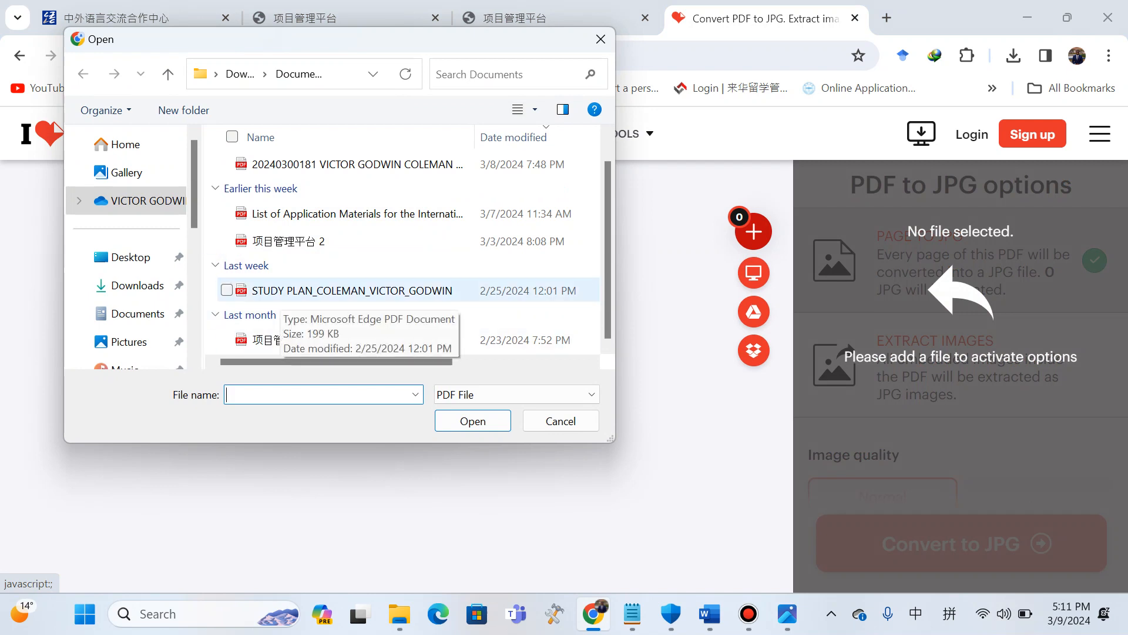
pyautogui.click(282, 292)
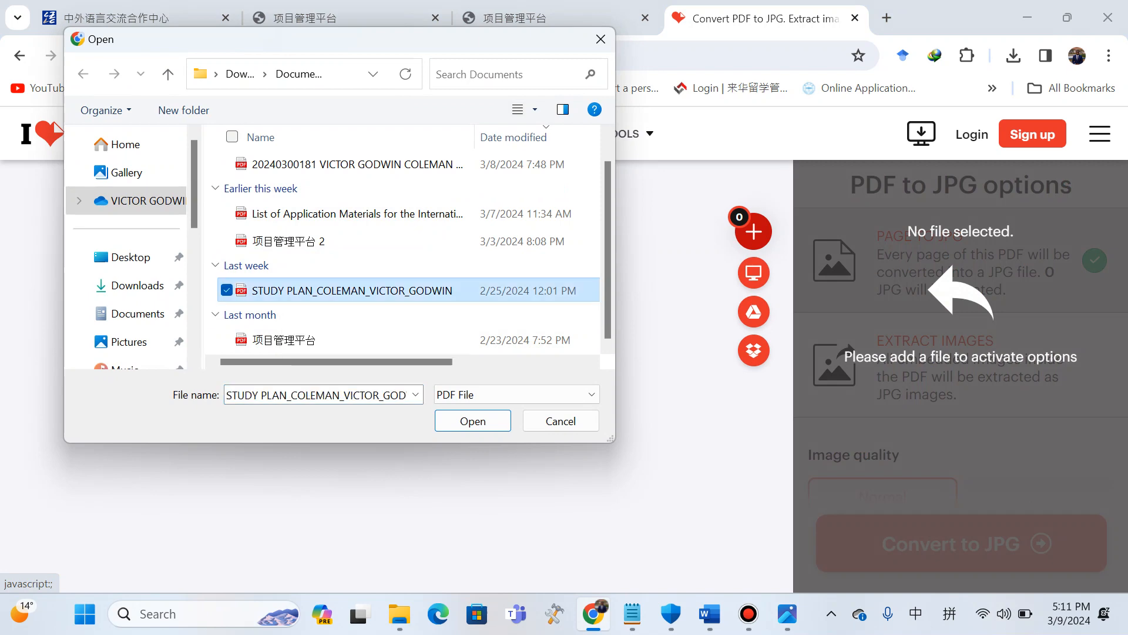
pyautogui.click(472, 421)
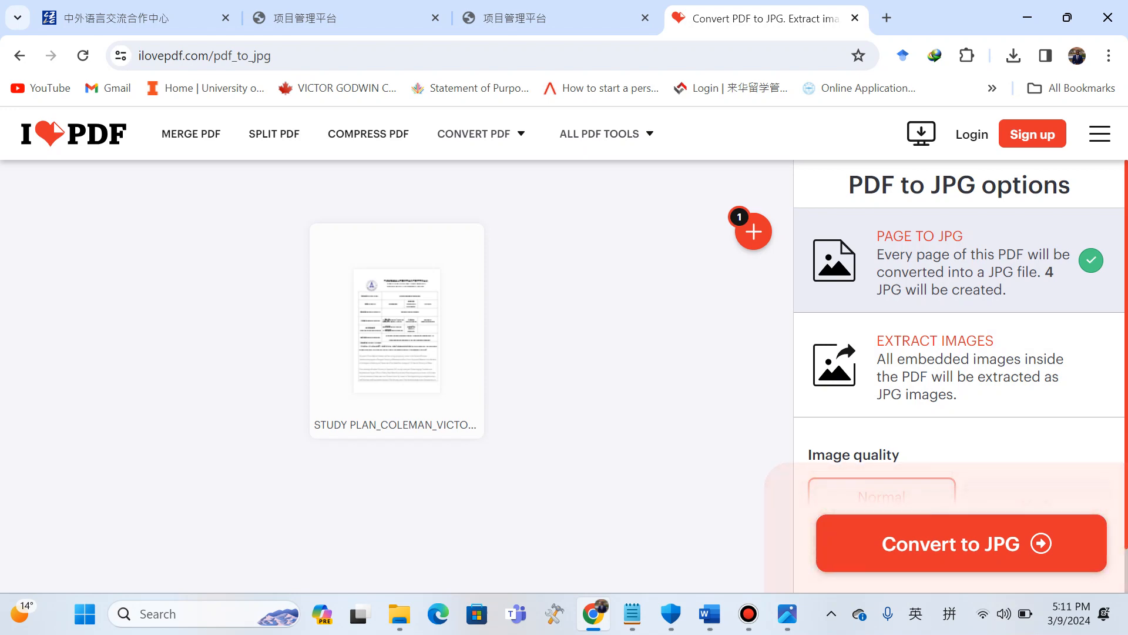
# Consult the Merge JPG Online link in the Word application guide.
pyautogui.click(709, 613)
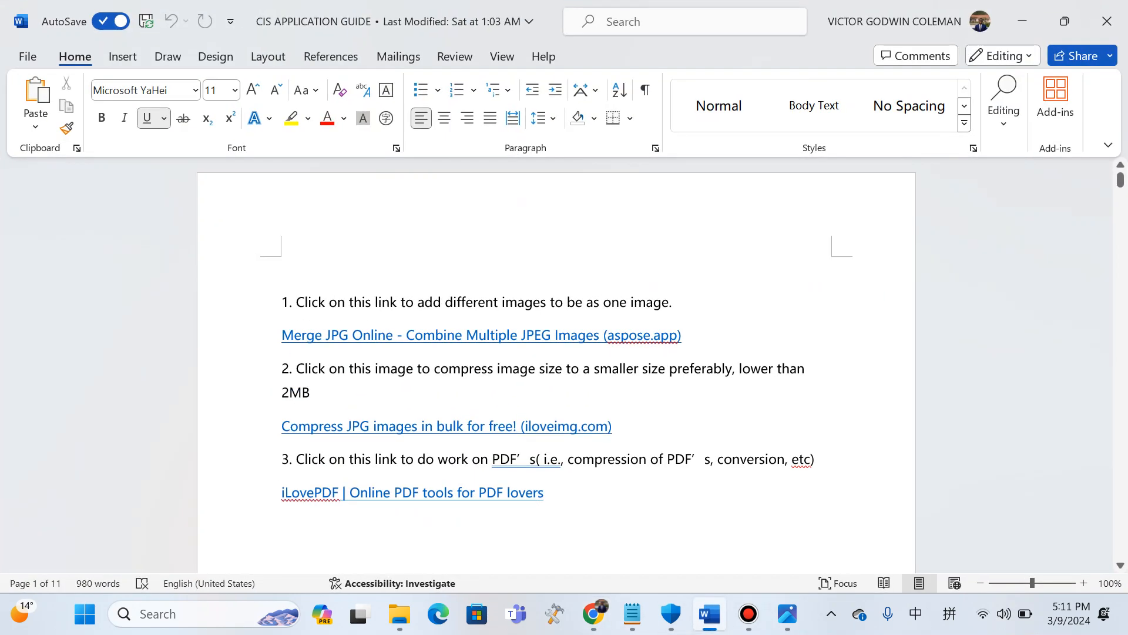
pyautogui.moveTo(282, 336); pyautogui.dragTo(688, 336)
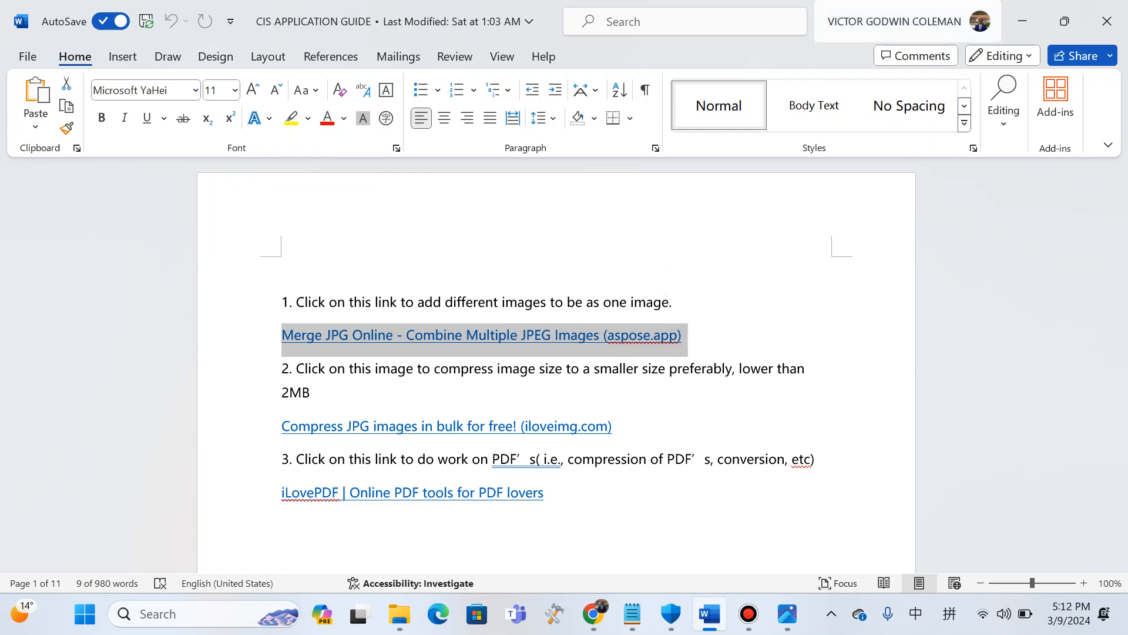
pyautogui.click(1022, 21)
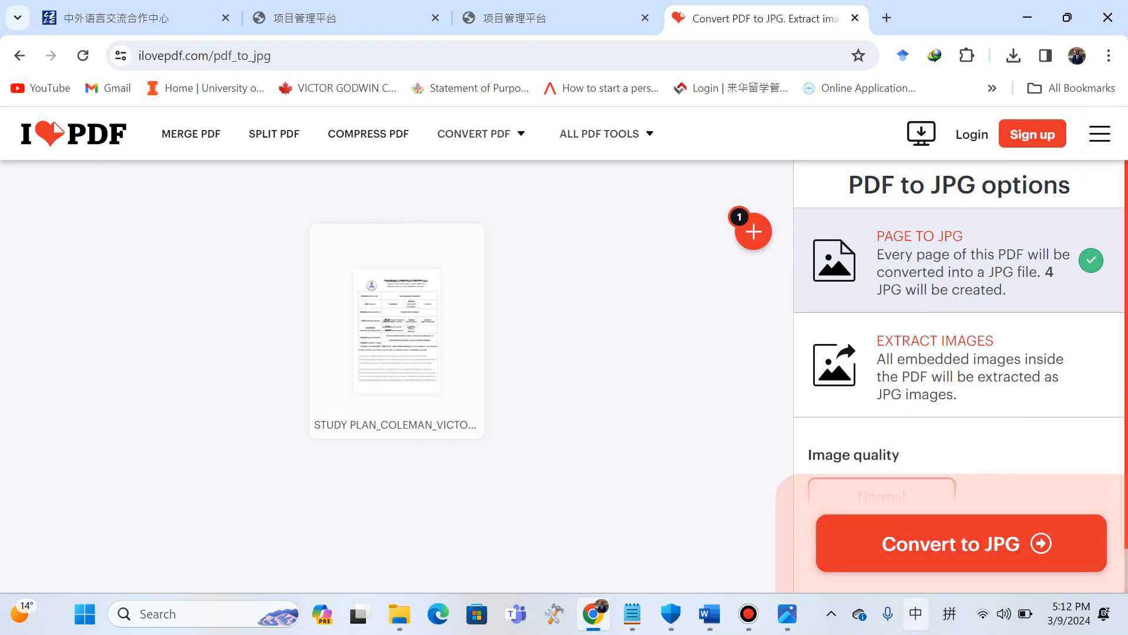
# Convert the study plan PDF to JPG images, download the zip and open it.
pyautogui.click(962, 543)
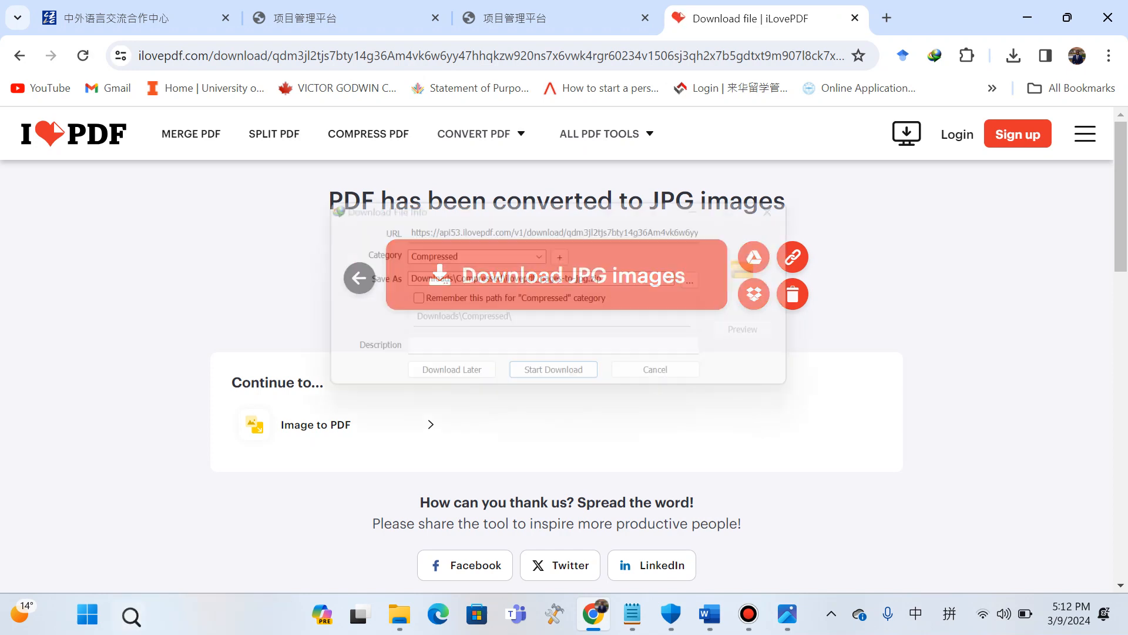
pyautogui.press('Return')
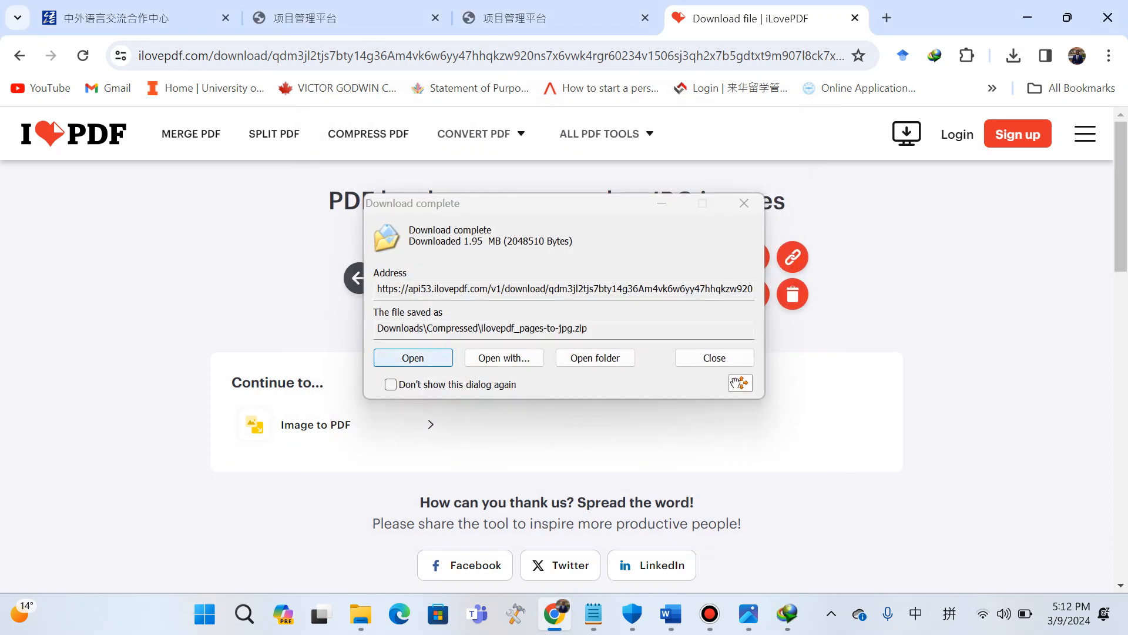
pyautogui.click(413, 358)
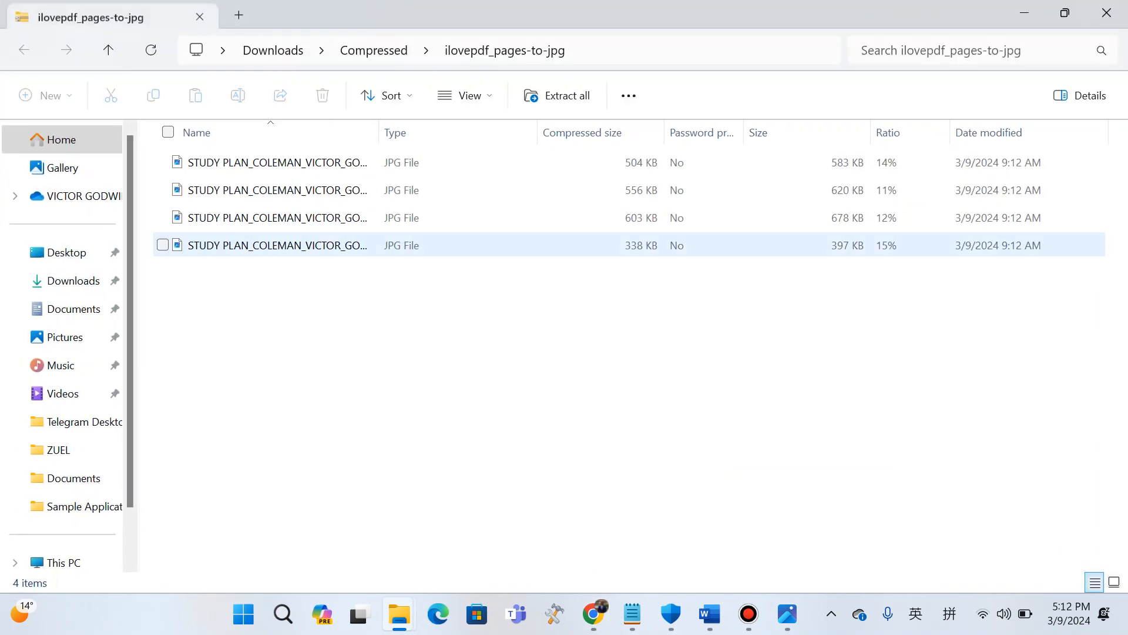
# Preview the last converted page image, close the viewers and check the Pictures folder.
pyautogui.doubleClick(277, 245)
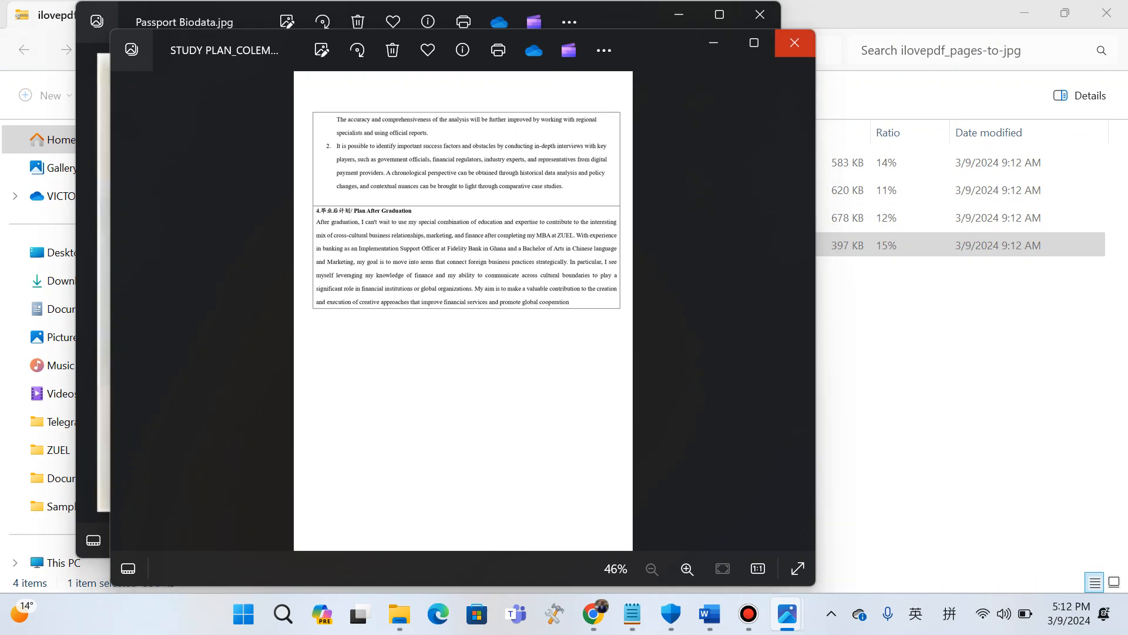
pyautogui.click(795, 42)
pyautogui.click(760, 14)
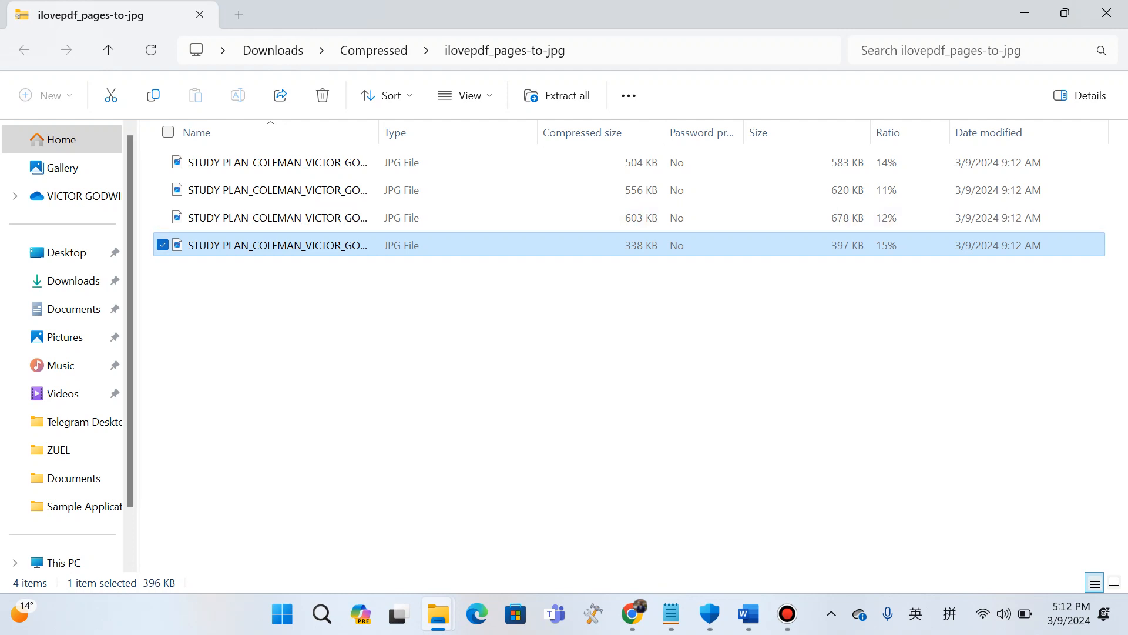
pyautogui.click(64, 336)
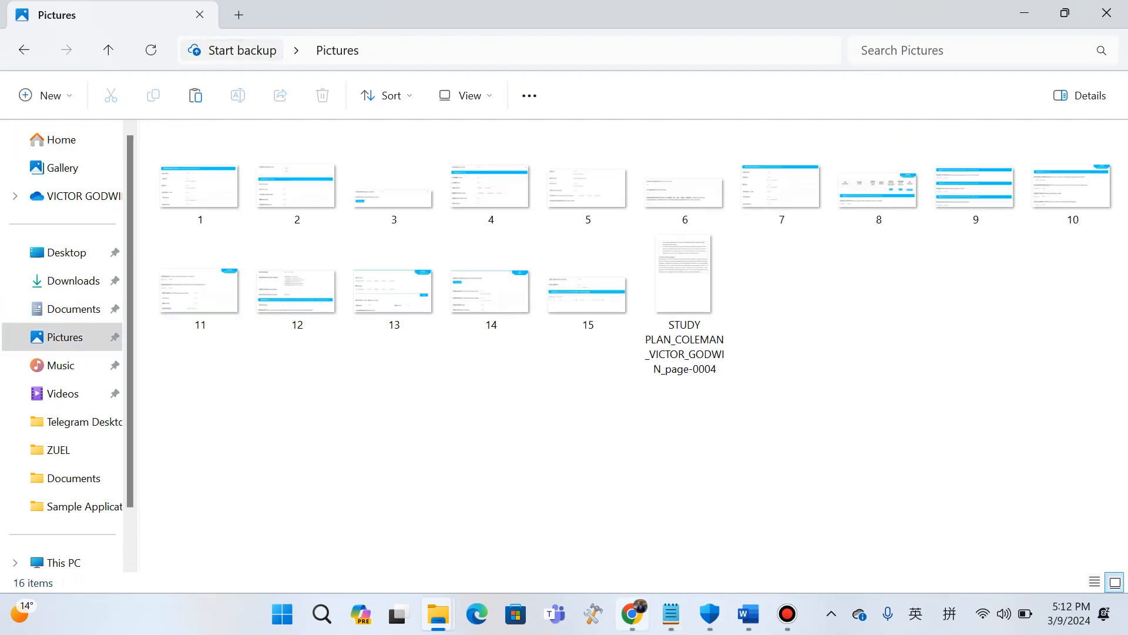
# Upload the study plan page-0004 JPG from Pictures as the education certificate accessory.
pyautogui.click(632, 613)
pyautogui.click(523, 18)
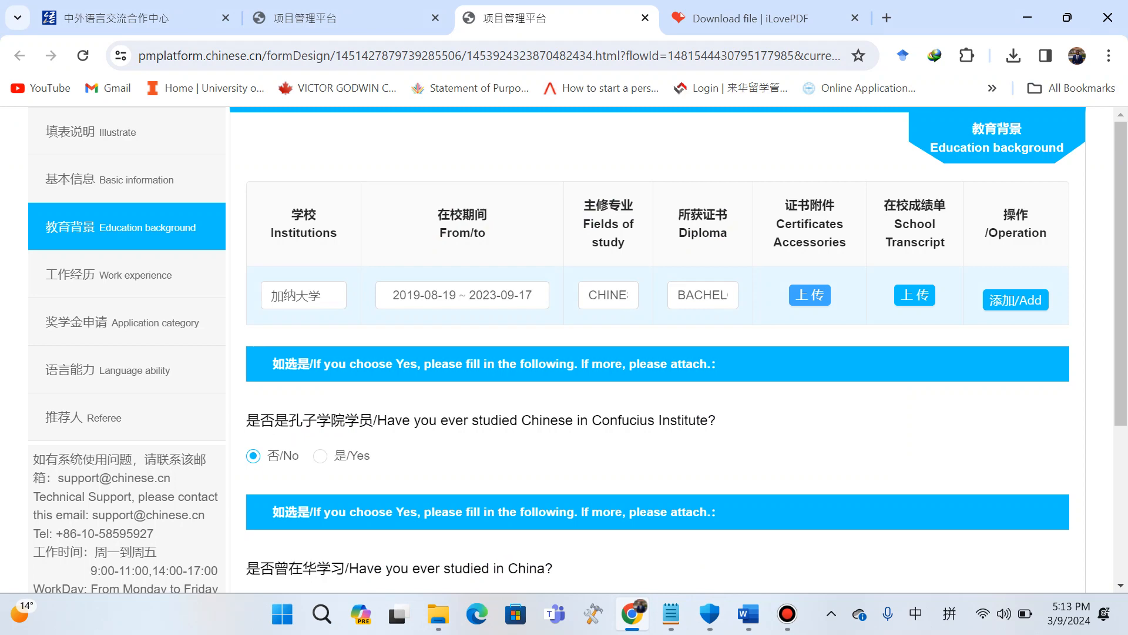
pyautogui.click(810, 295)
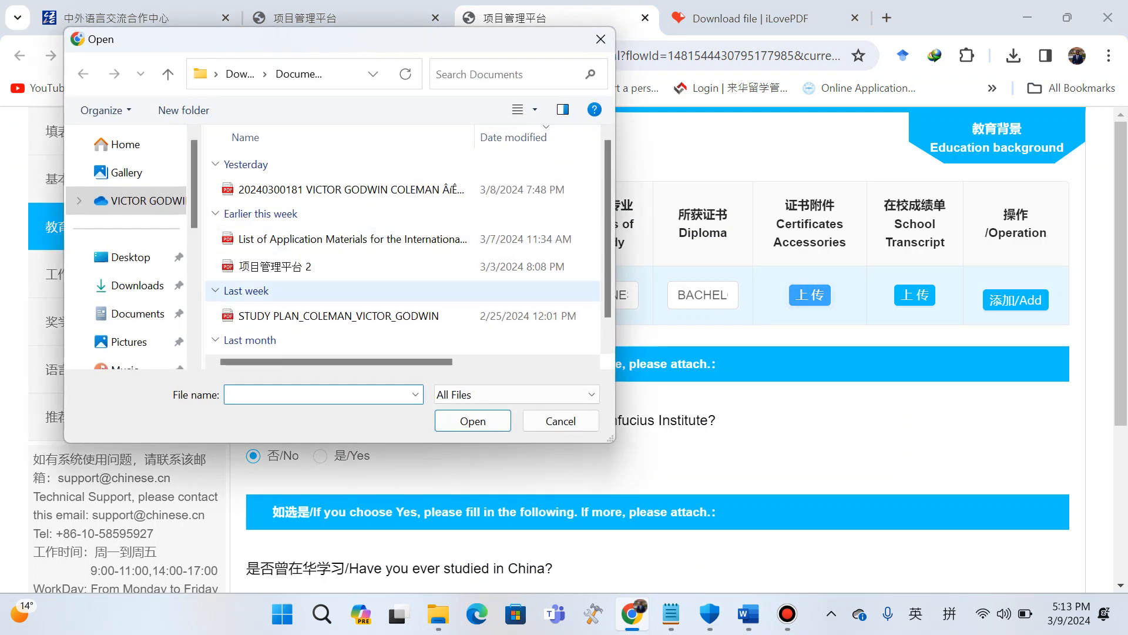
pyautogui.click(126, 341)
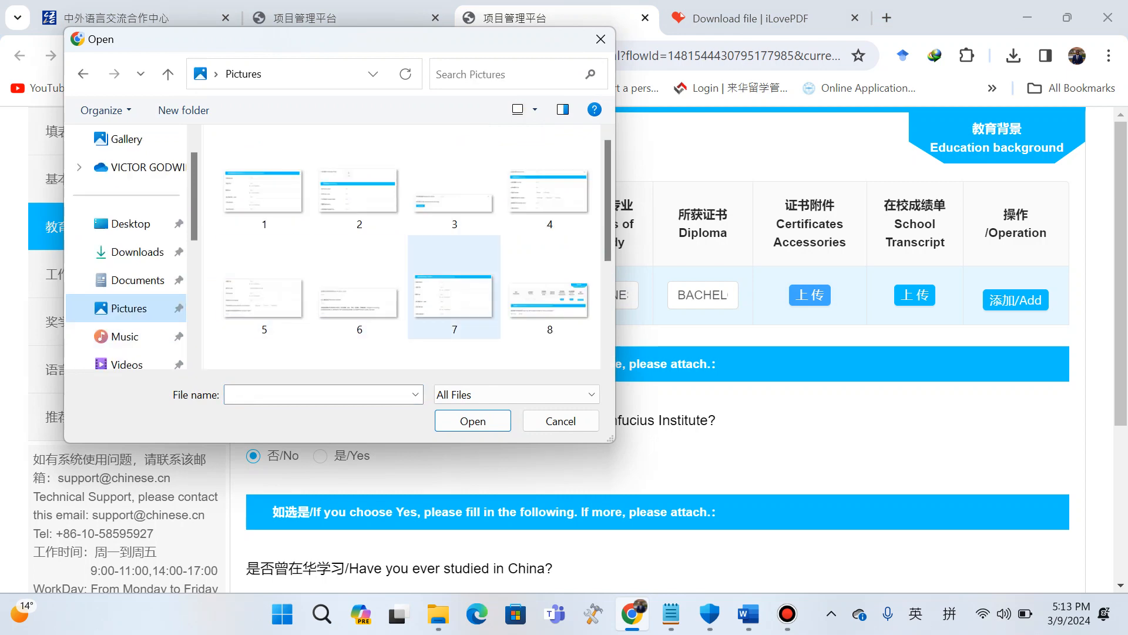
pyautogui.scroll(-3, 550, 270)
pyautogui.click(549, 276)
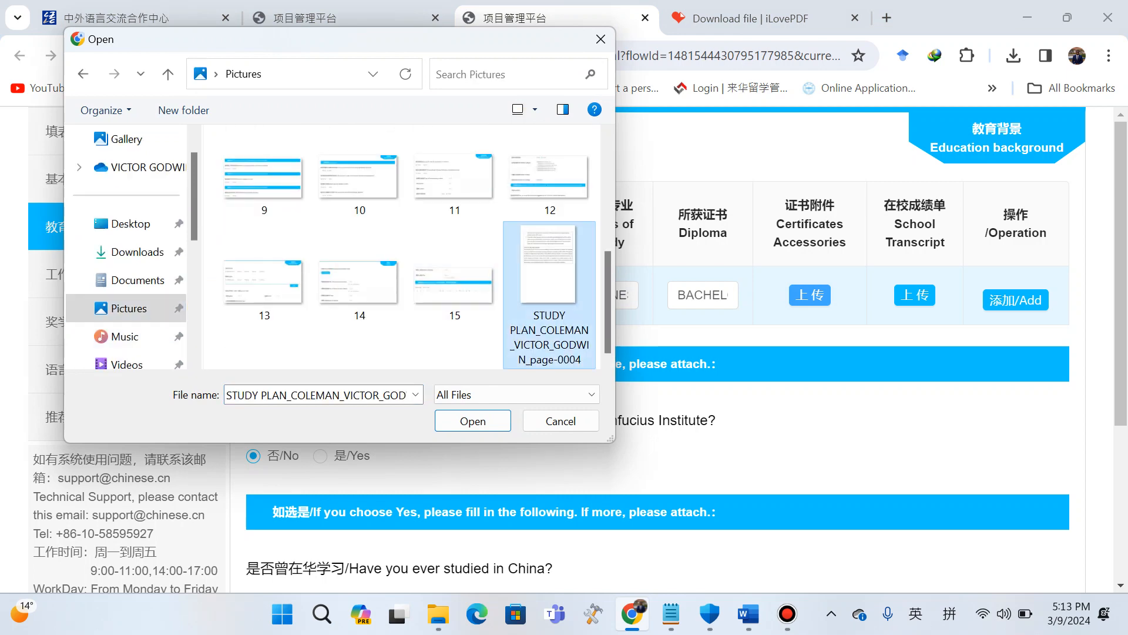
pyautogui.click(473, 421)
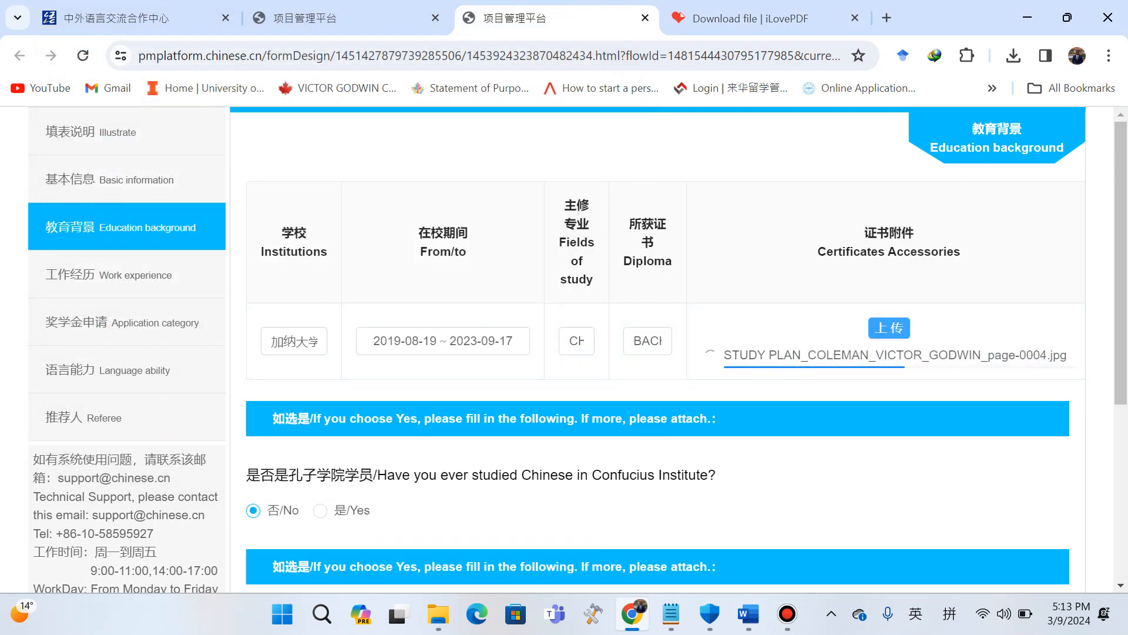
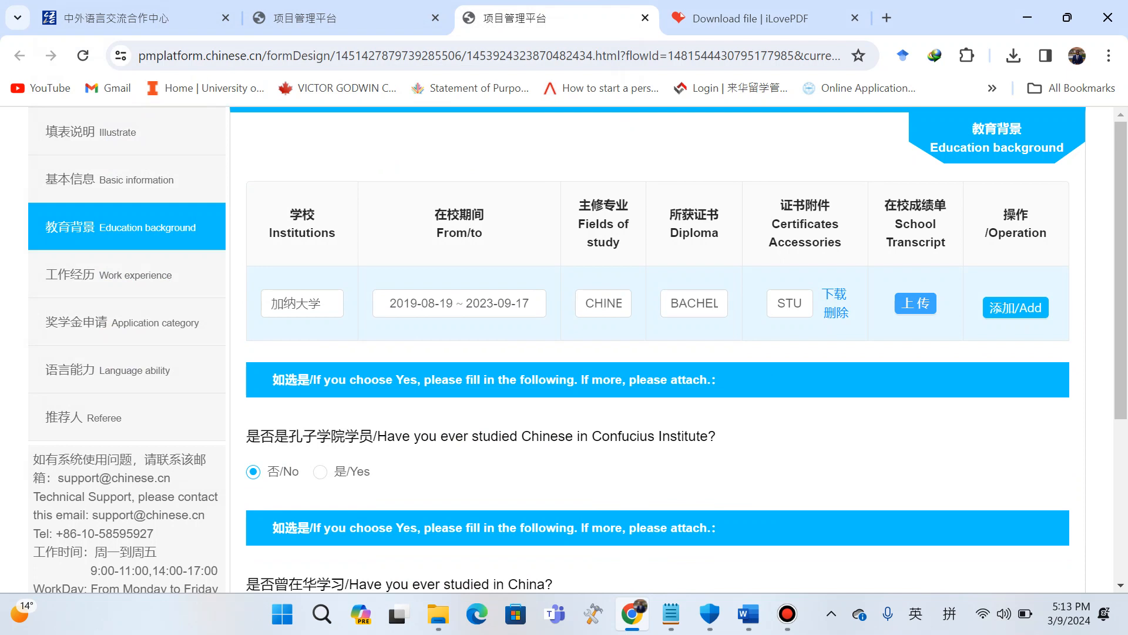
# Open the Merge JPG Online link from the Word application guide.
pyautogui.moveTo(632, 614)
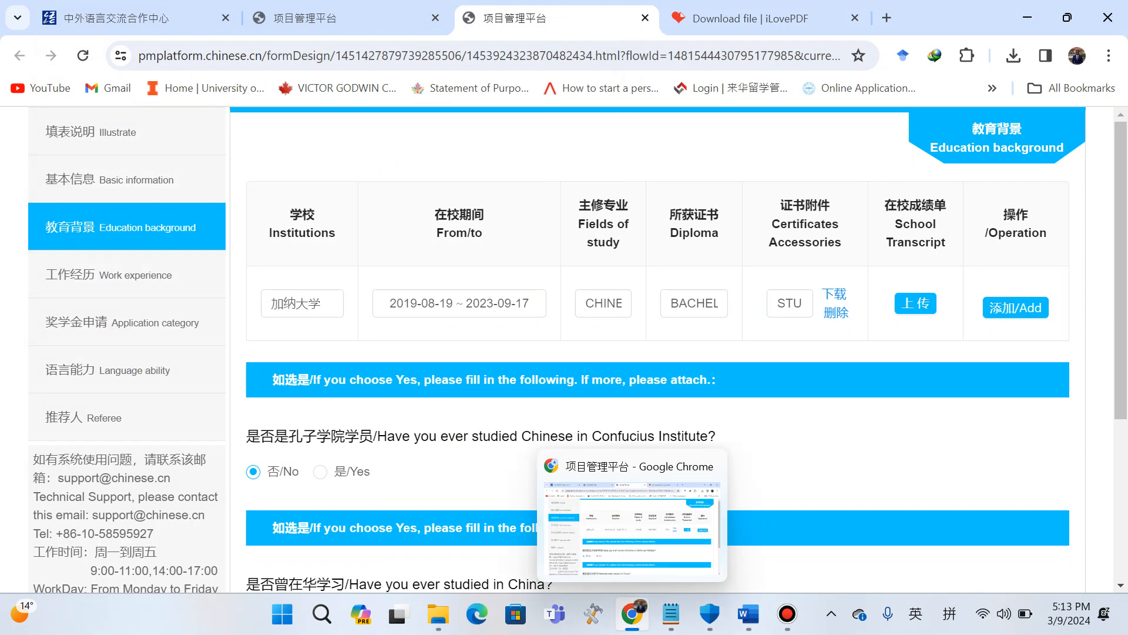
pyautogui.moveTo(438, 614)
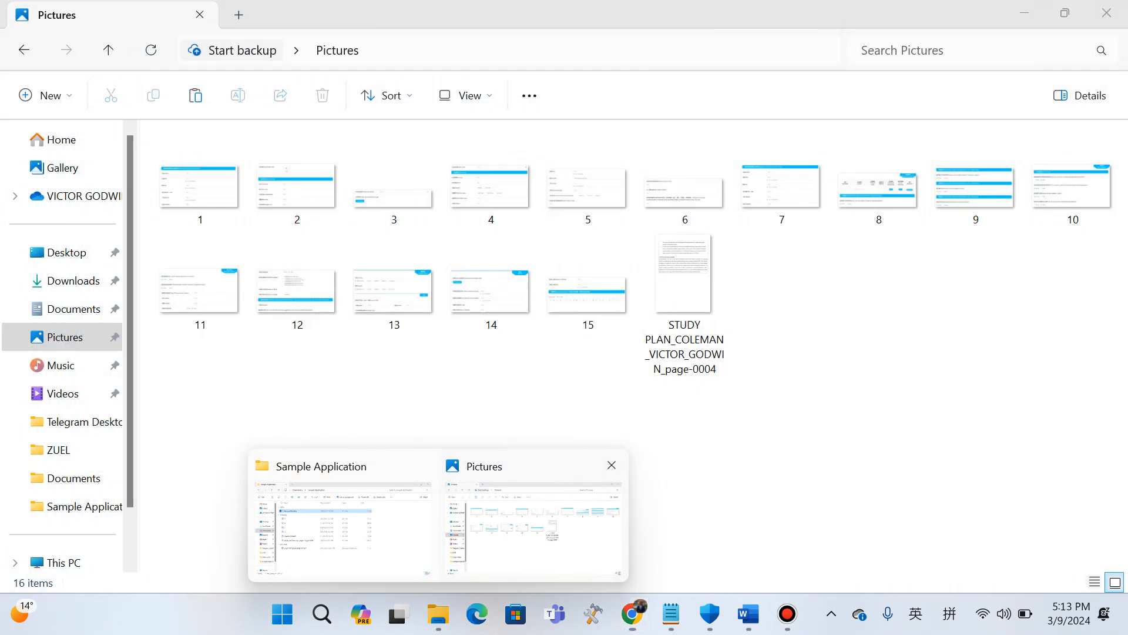
pyautogui.click(533, 518)
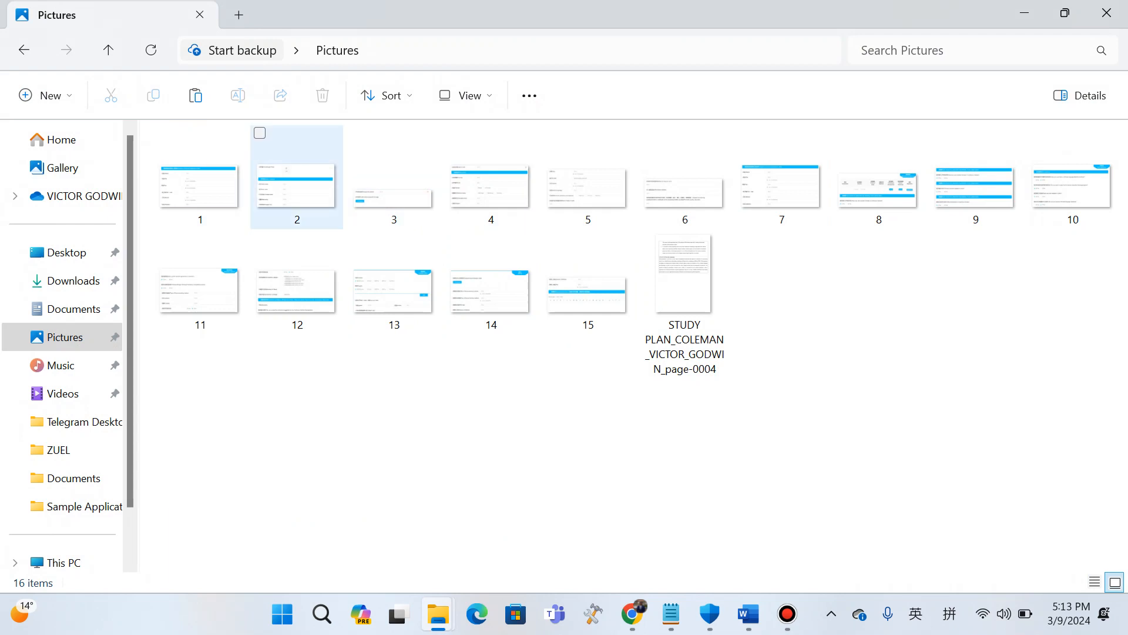
pyautogui.moveTo(632, 614)
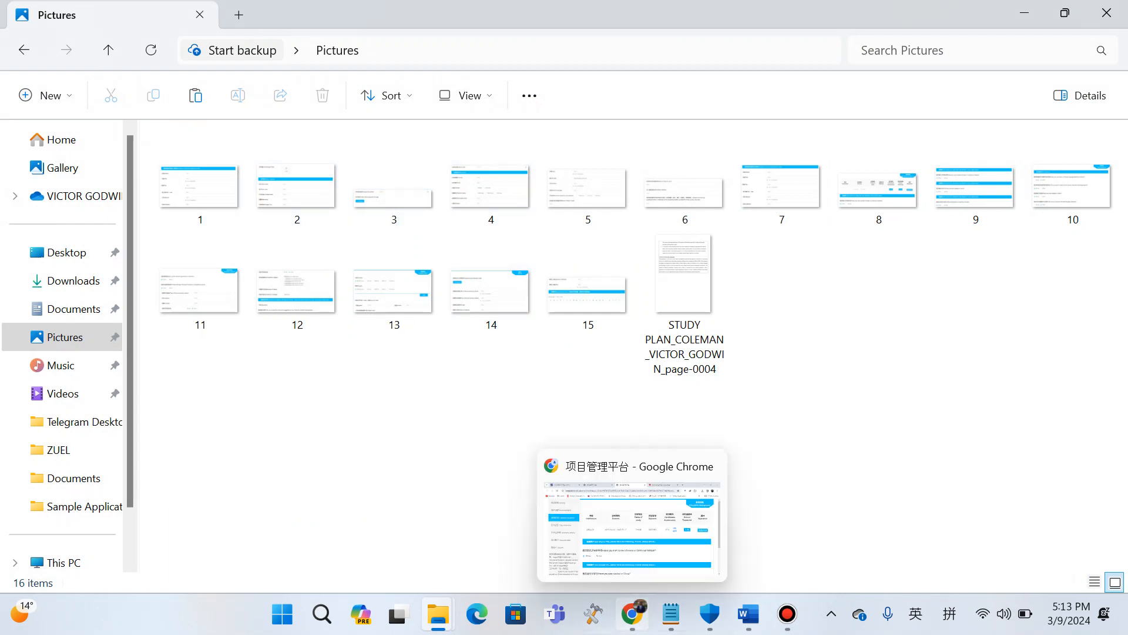
pyautogui.click(748, 614)
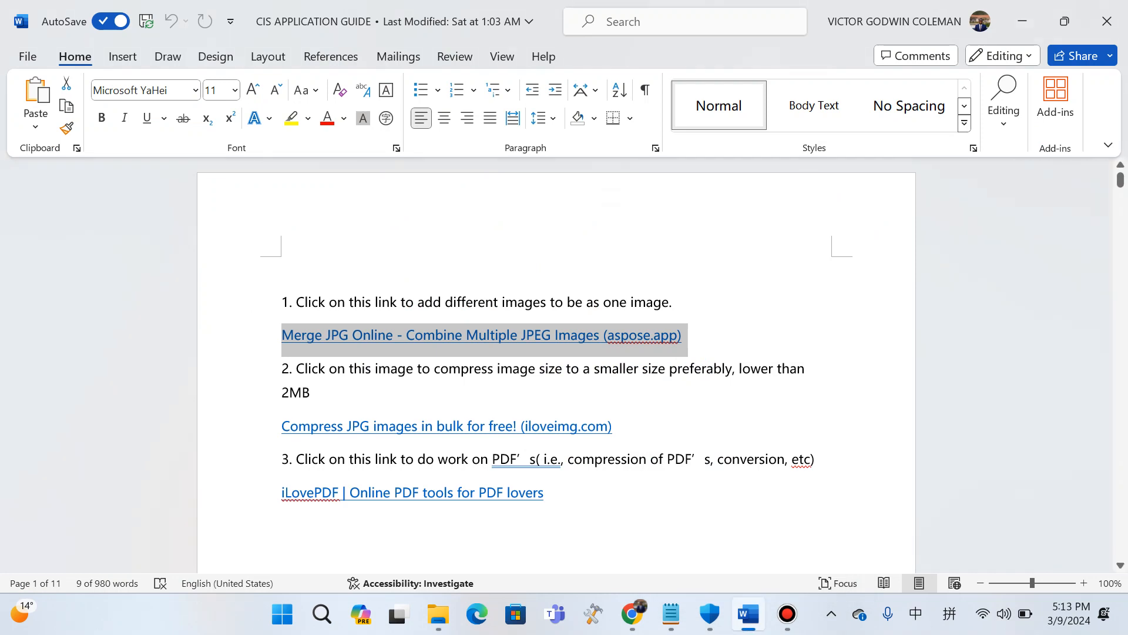
pyautogui.click(407, 368)
pyautogui.click(302, 335)
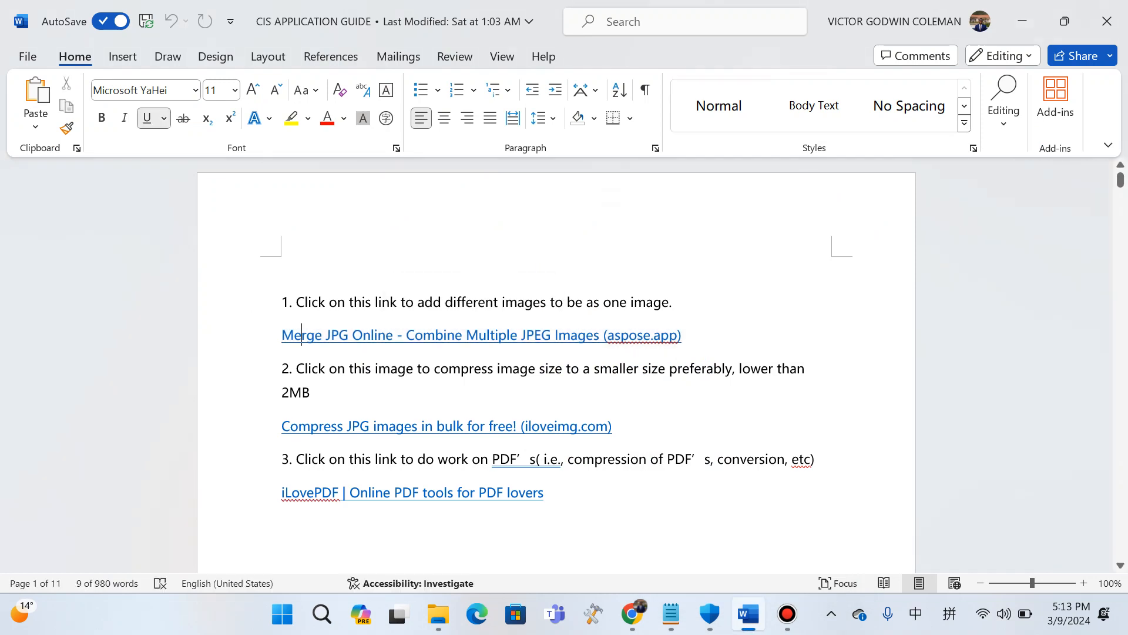
pyautogui.keyDown('ctrl'); pyautogui.click(302, 335); pyautogui.keyUp('ctrl')
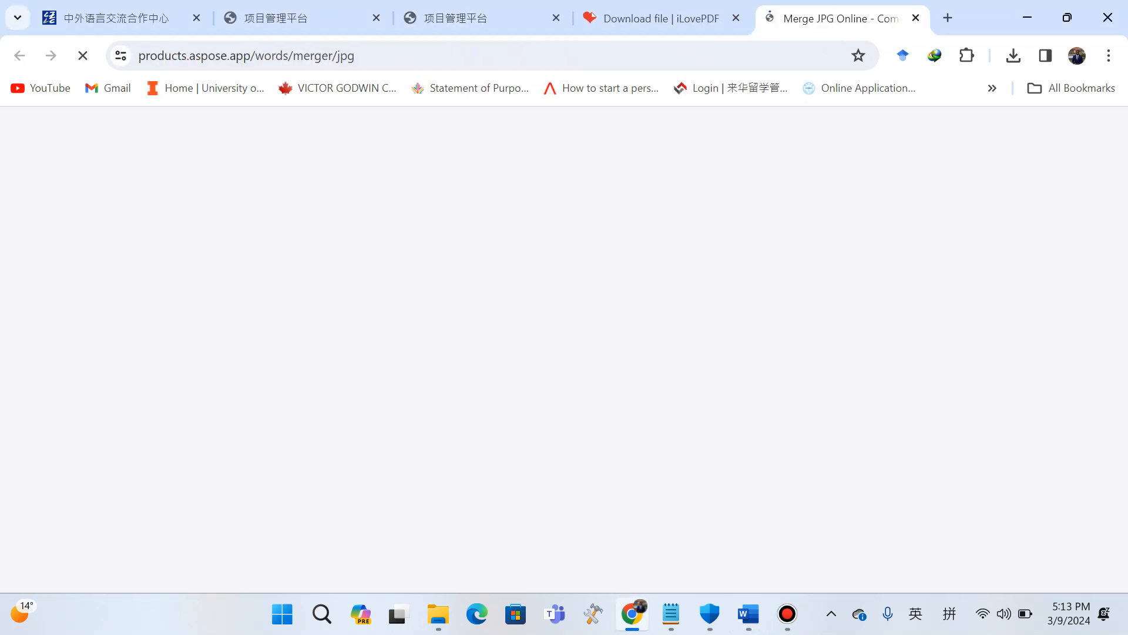
# Add images 3, 4, 5 and 6 from the Pictures folder to the JPG merger.
pyautogui.scroll(-4, 557, 376)
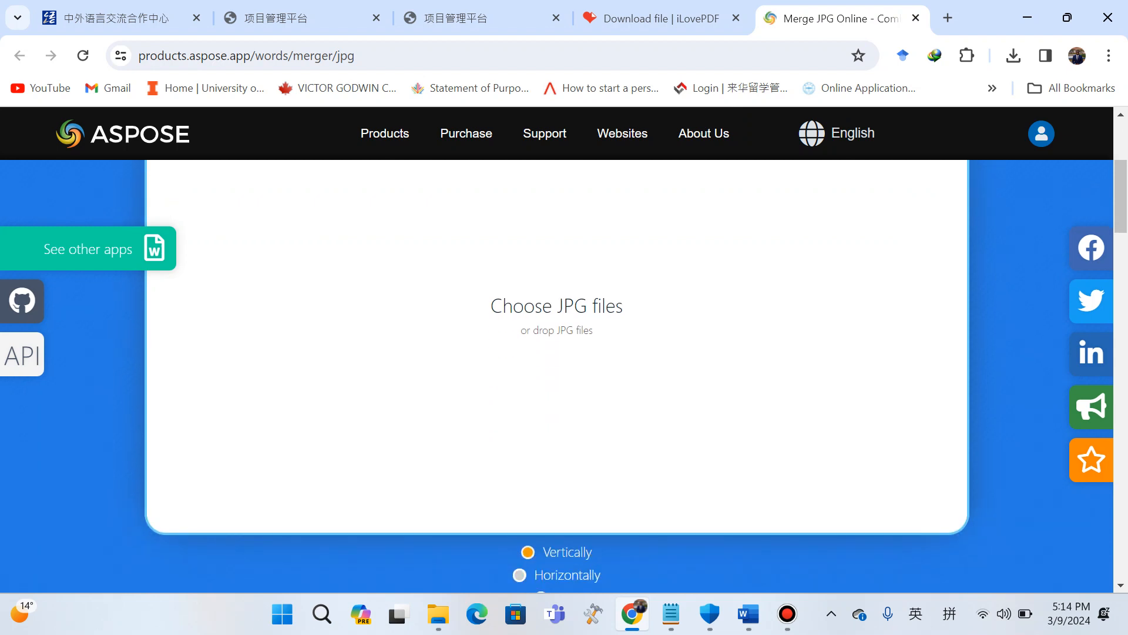
pyautogui.click(454, 288)
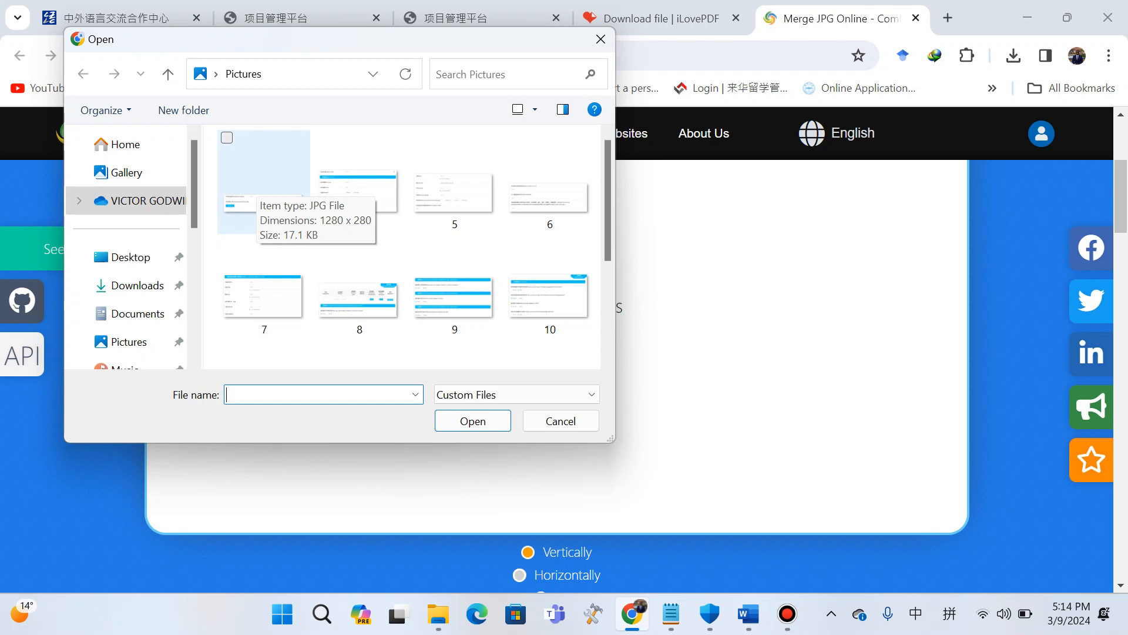
pyautogui.click(258, 183)
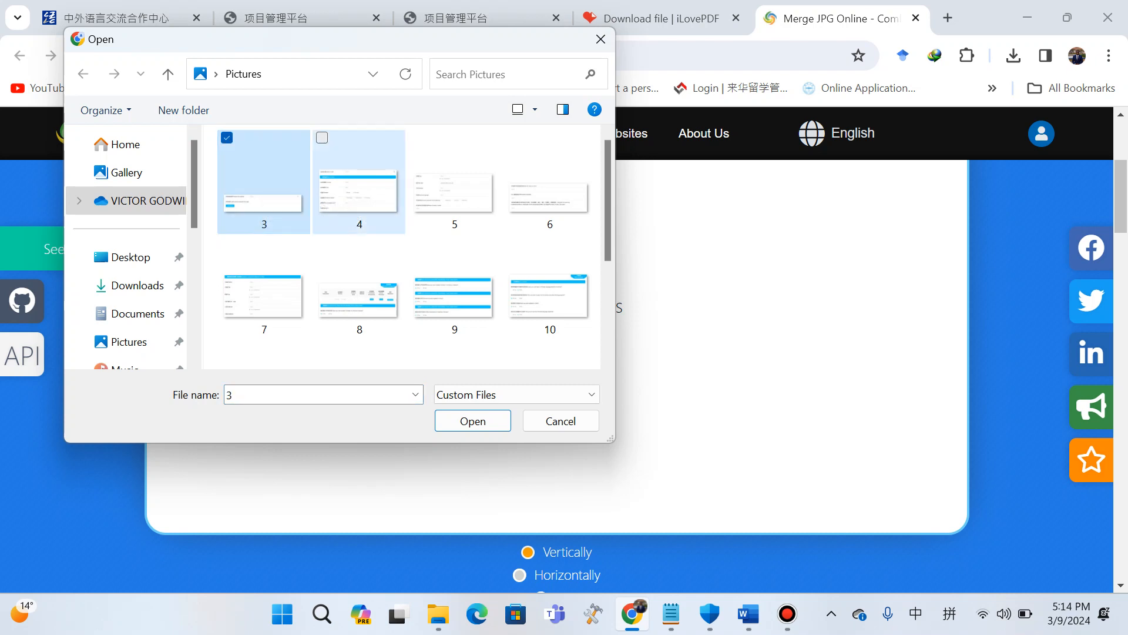
pyautogui.keyDown('ctrl'); pyautogui.click(358, 188); pyautogui.keyUp('ctrl')
pyautogui.keyDown('ctrl'); pyautogui.click(454, 188); pyautogui.keyUp('ctrl')
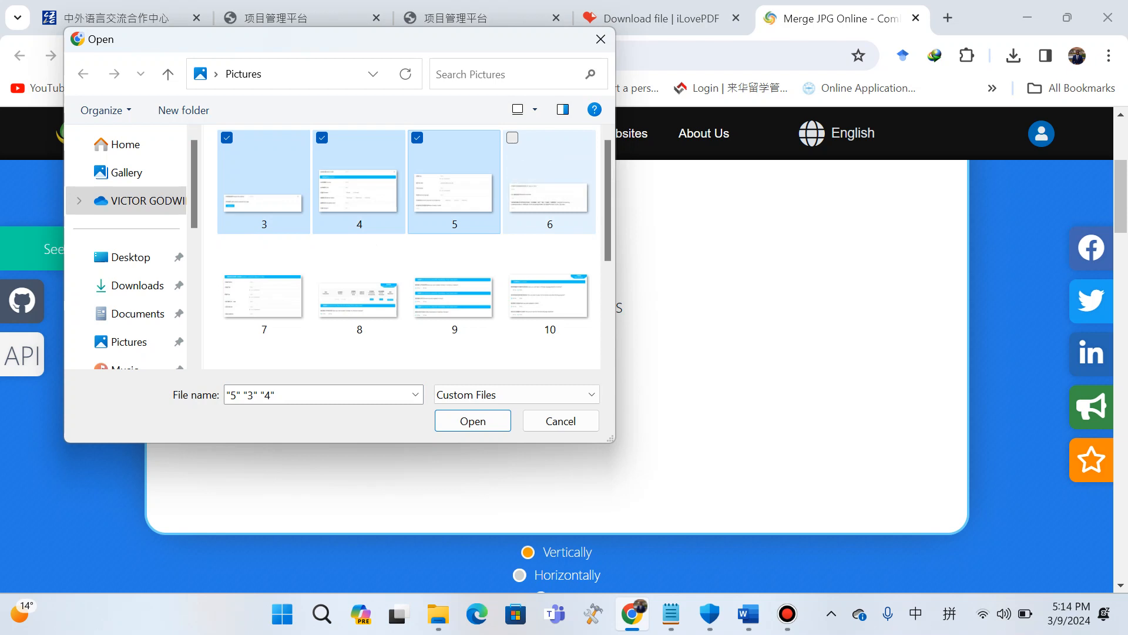
pyautogui.keyDown('ctrl'); pyautogui.click(550, 182); pyautogui.keyUp('ctrl')
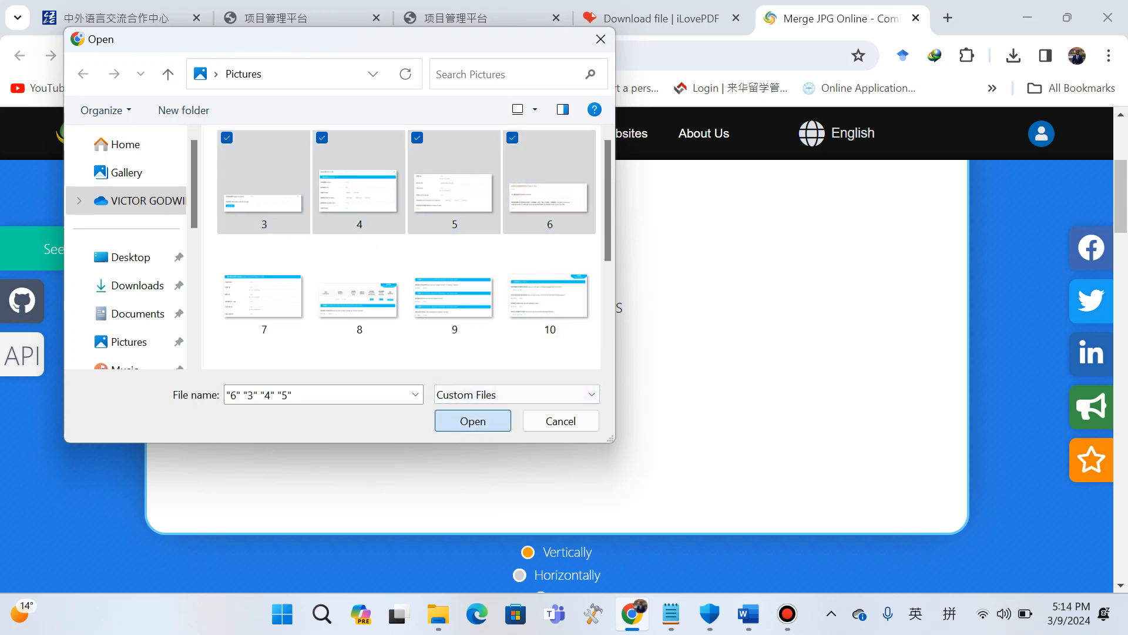
pyautogui.click(472, 421)
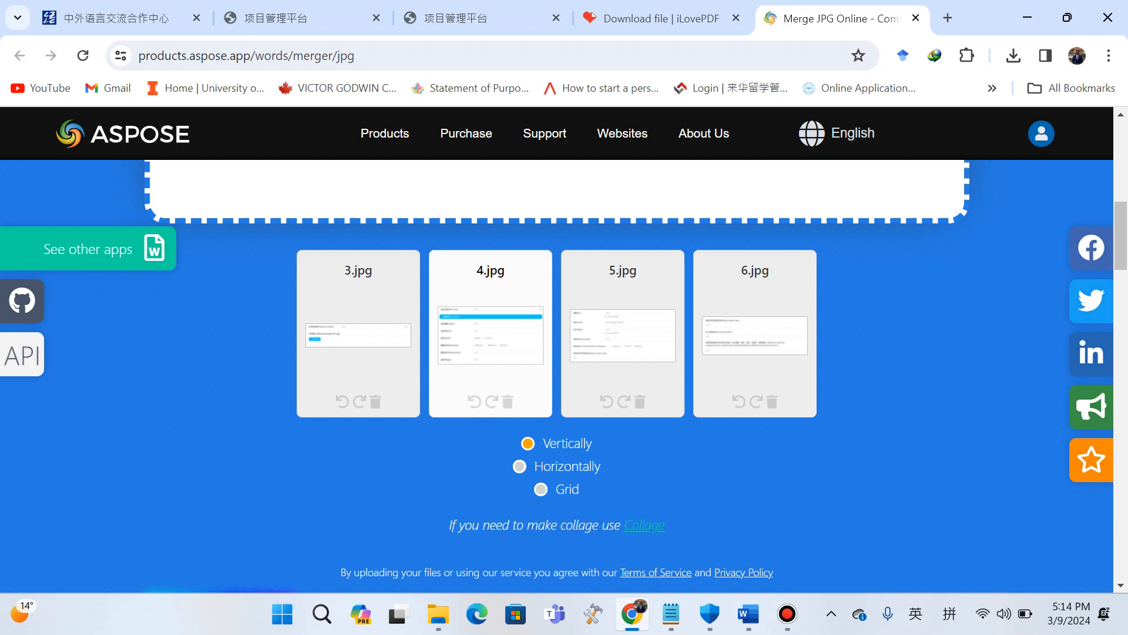
pyautogui.moveTo(788, 614)
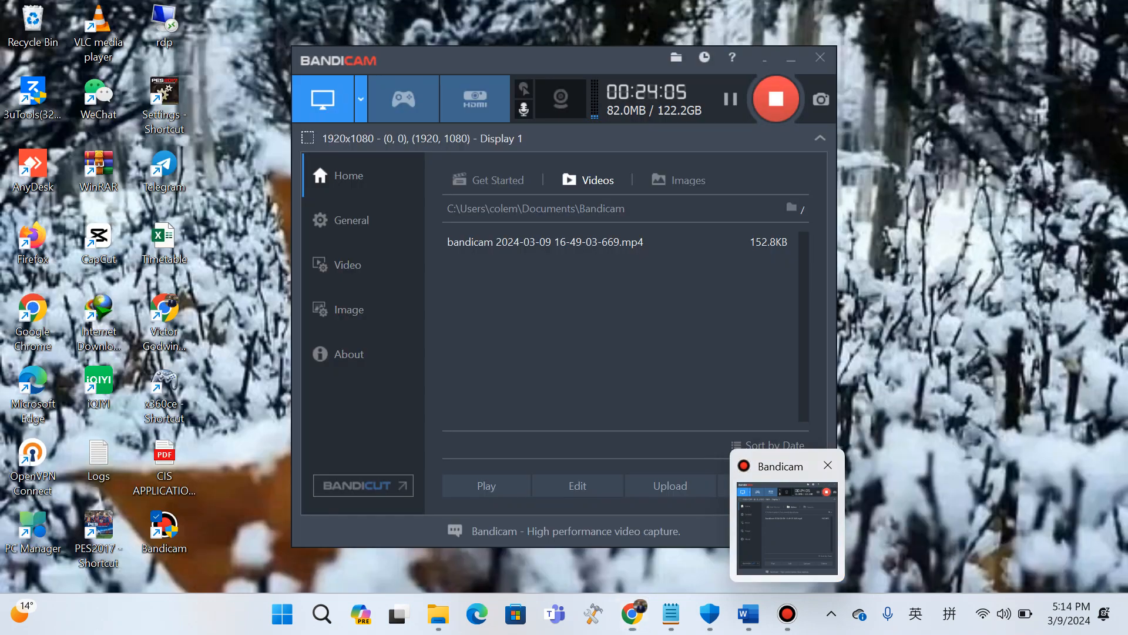
pyautogui.click(788, 528)
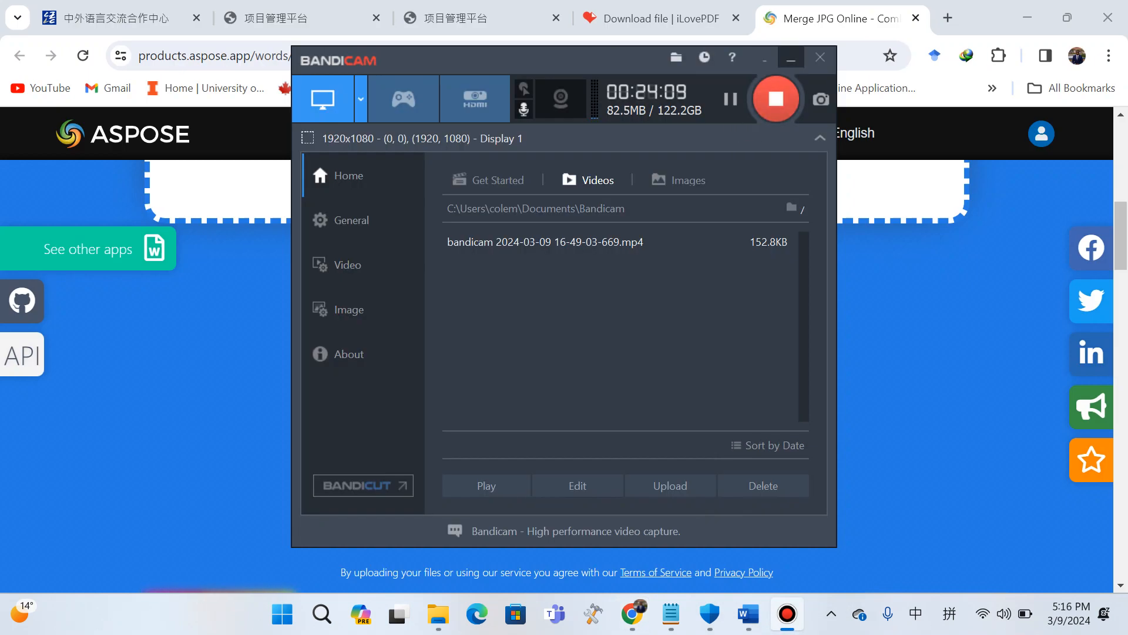
pyautogui.click(791, 57)
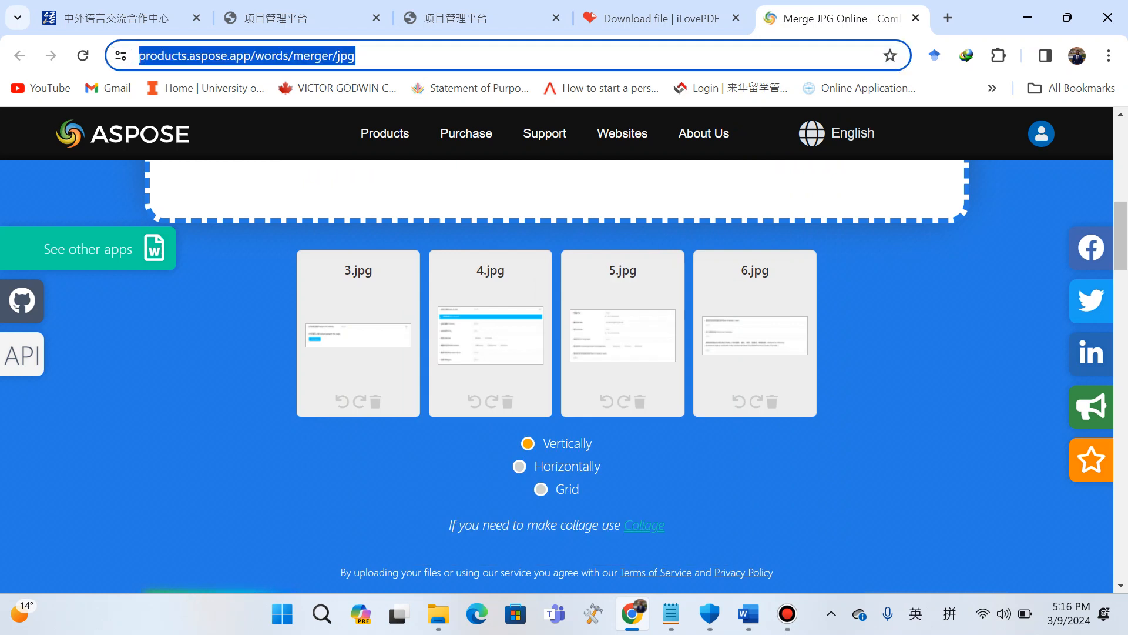
pyautogui.click(887, 329)
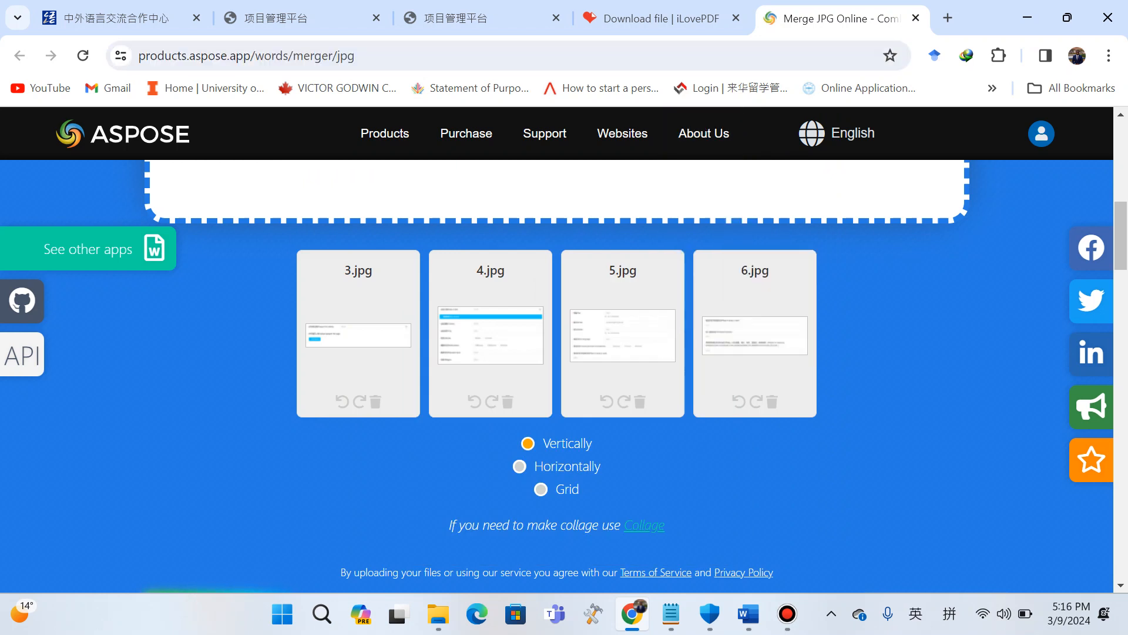
# Merge the four added images into a single JPG.
pyautogui.scroll(3, 623, 329)
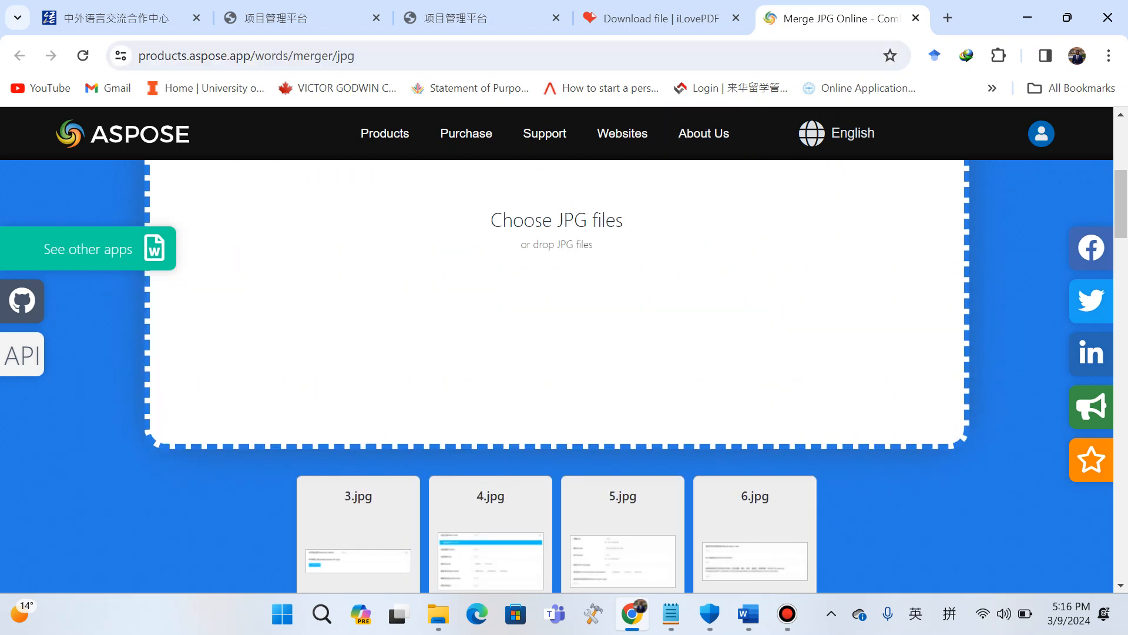
pyautogui.scroll(-4, 557, 377)
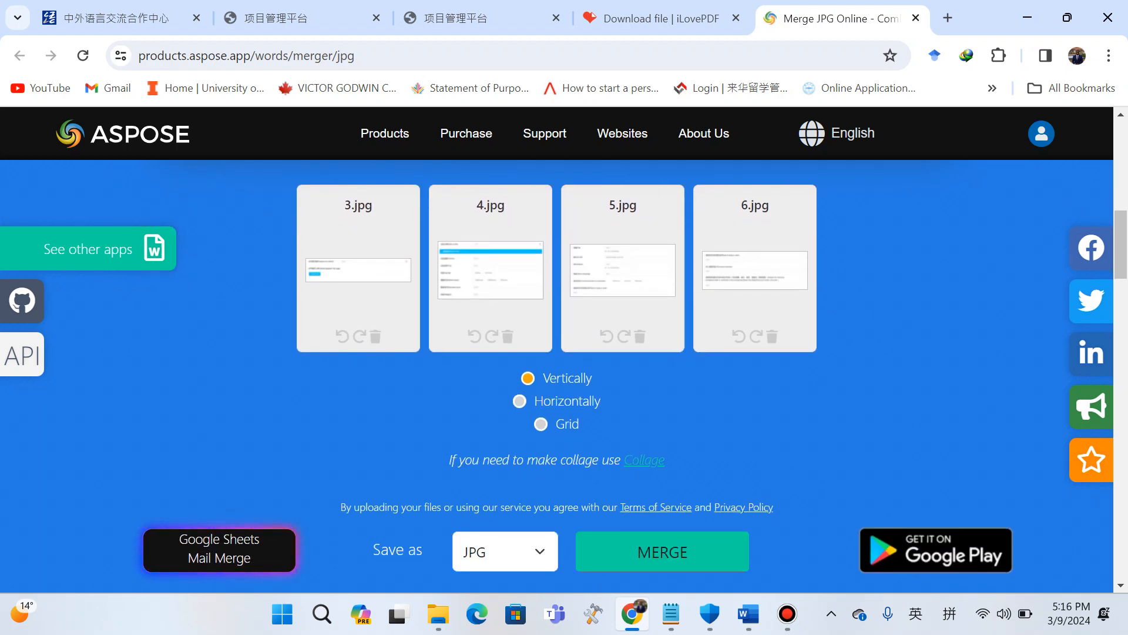
pyautogui.scroll(4, 557, 376)
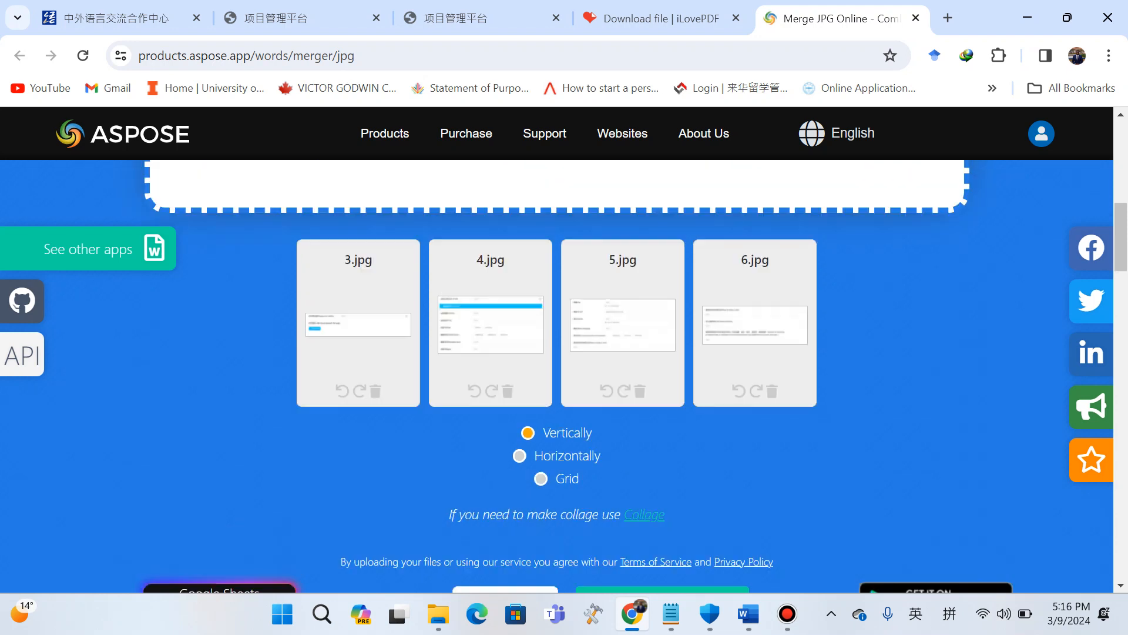
pyautogui.scroll(2, 557, 353)
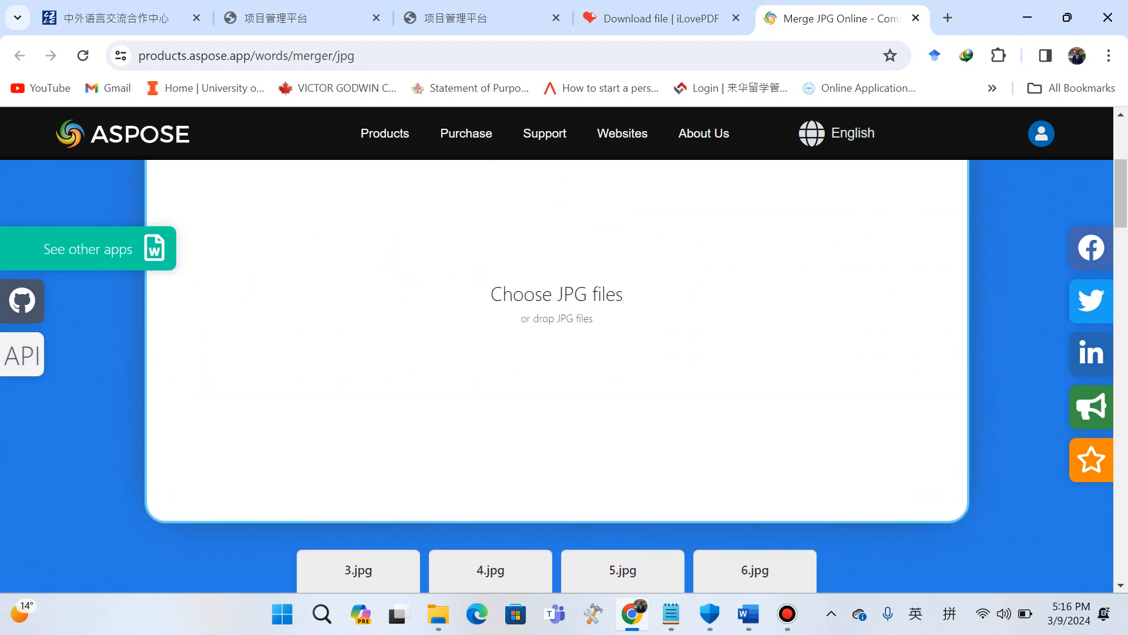
pyautogui.scroll(-9, 557, 376)
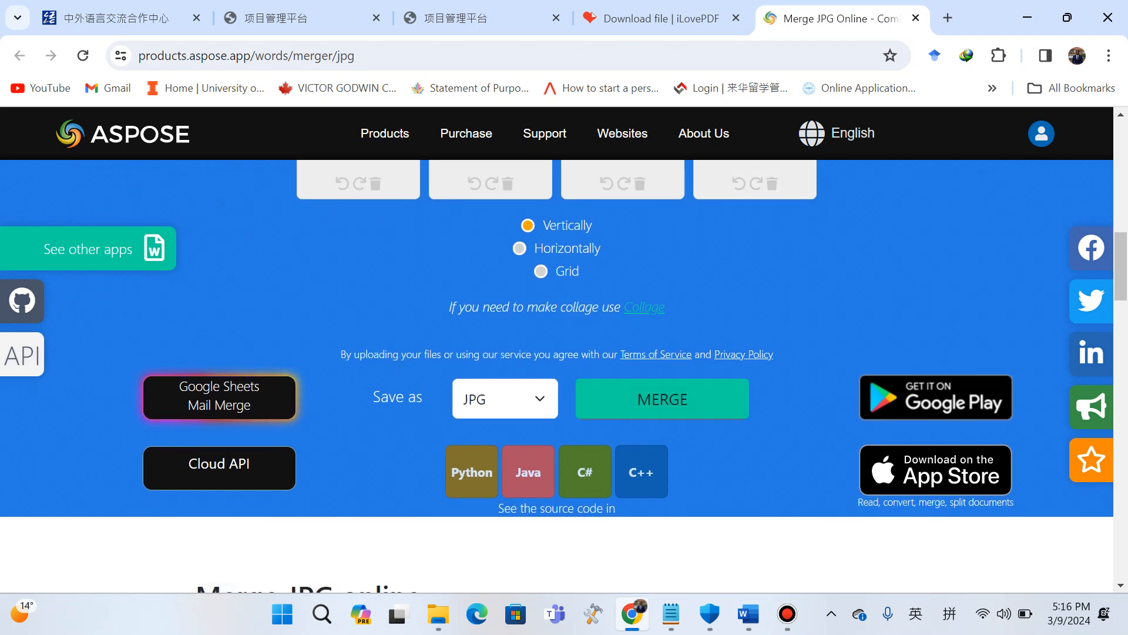
pyautogui.click(662, 399)
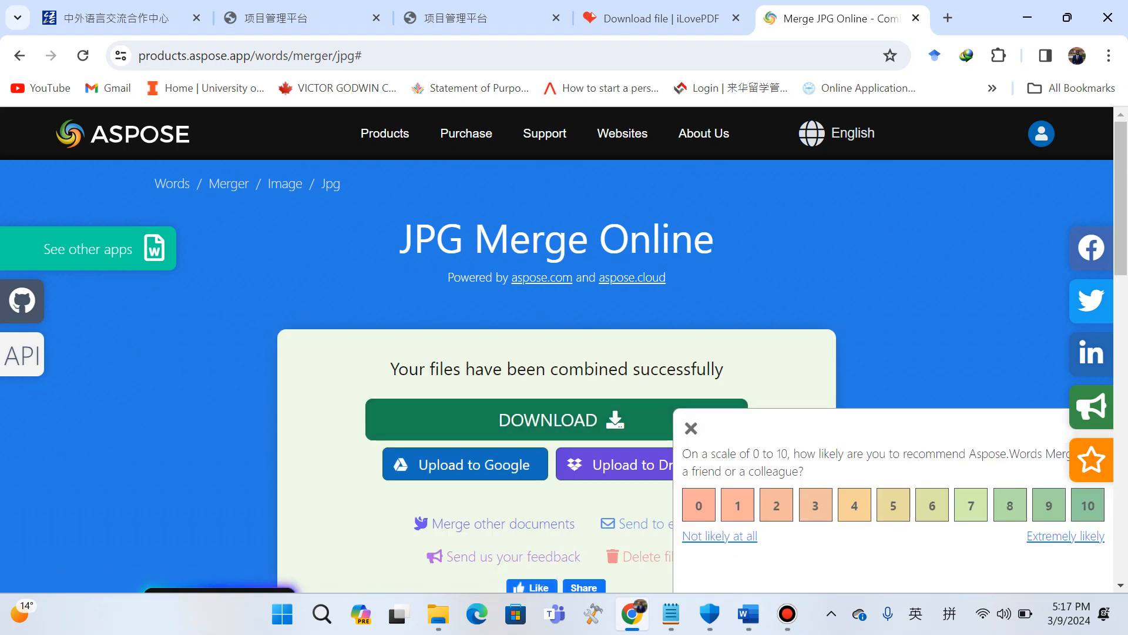
# Dismiss the rating popup and download the merged JPG.
pyautogui.click(691, 427)
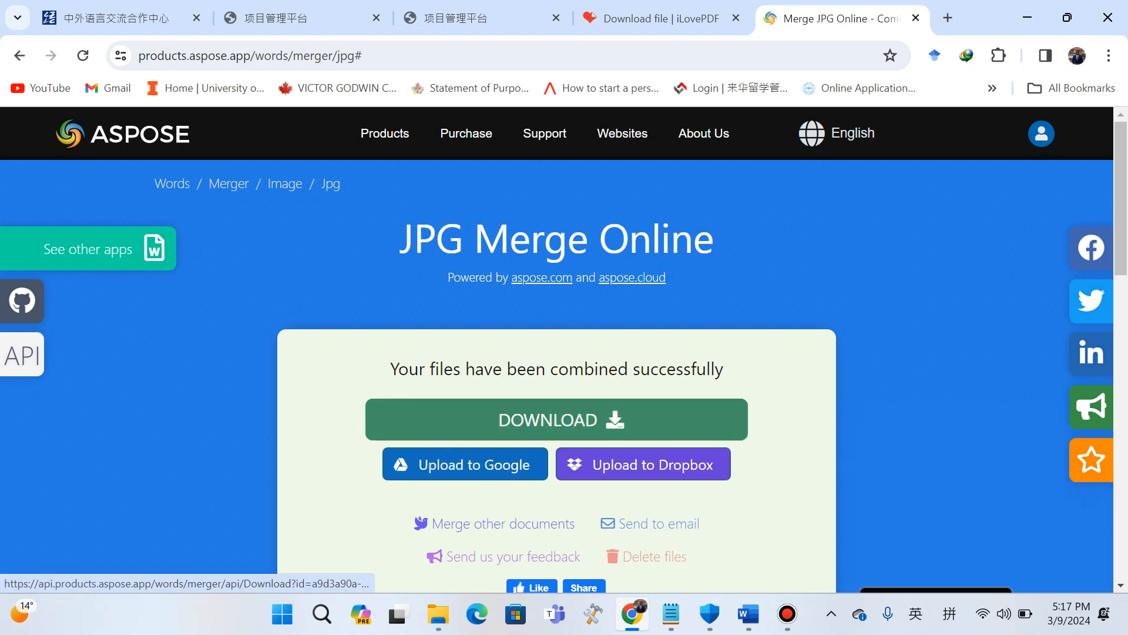
pyautogui.scroll(-1, 557, 411)
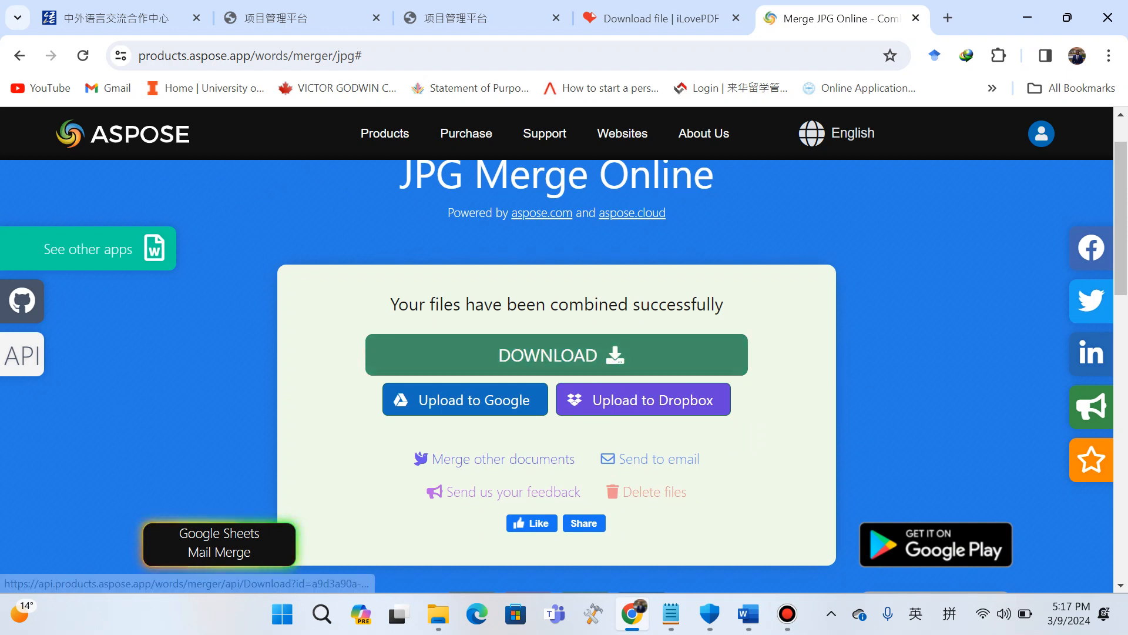
pyautogui.click(557, 355)
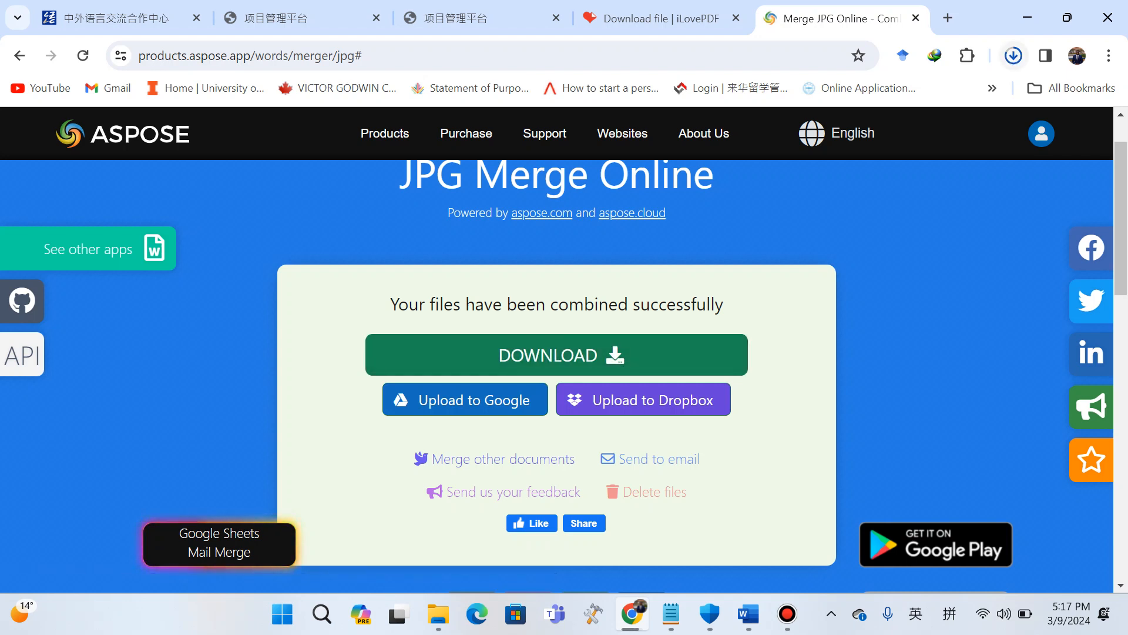
# Open the downloaded merged image 3.jpg, view it full screen, and close the viewer.
pyautogui.click(823, 101)
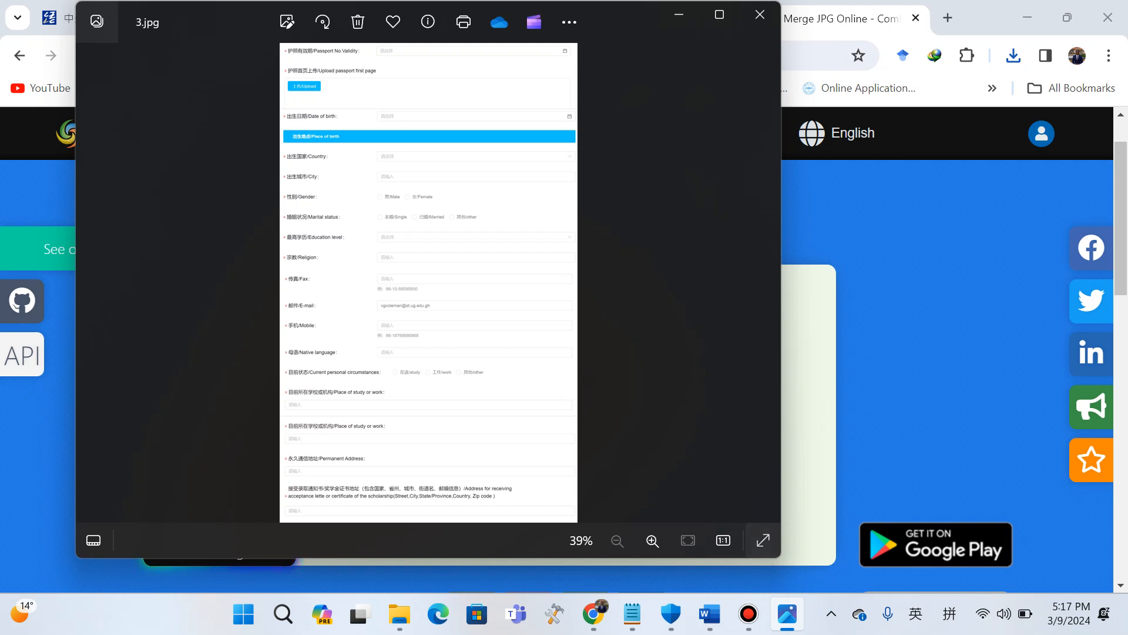
pyautogui.click(763, 540)
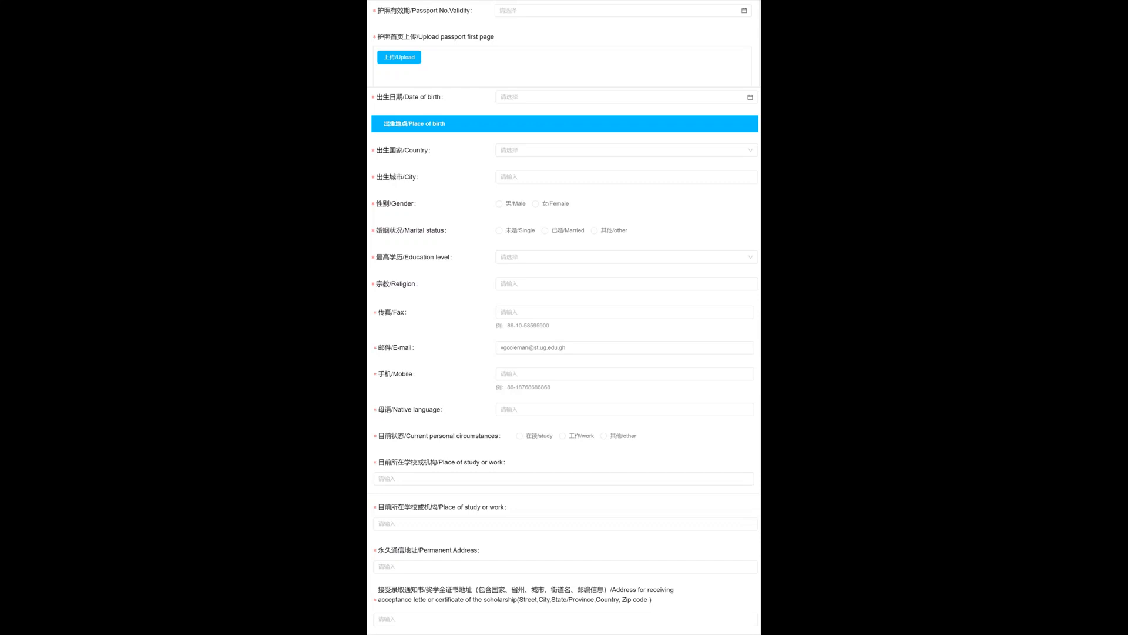
pyautogui.moveTo(1107, 14)
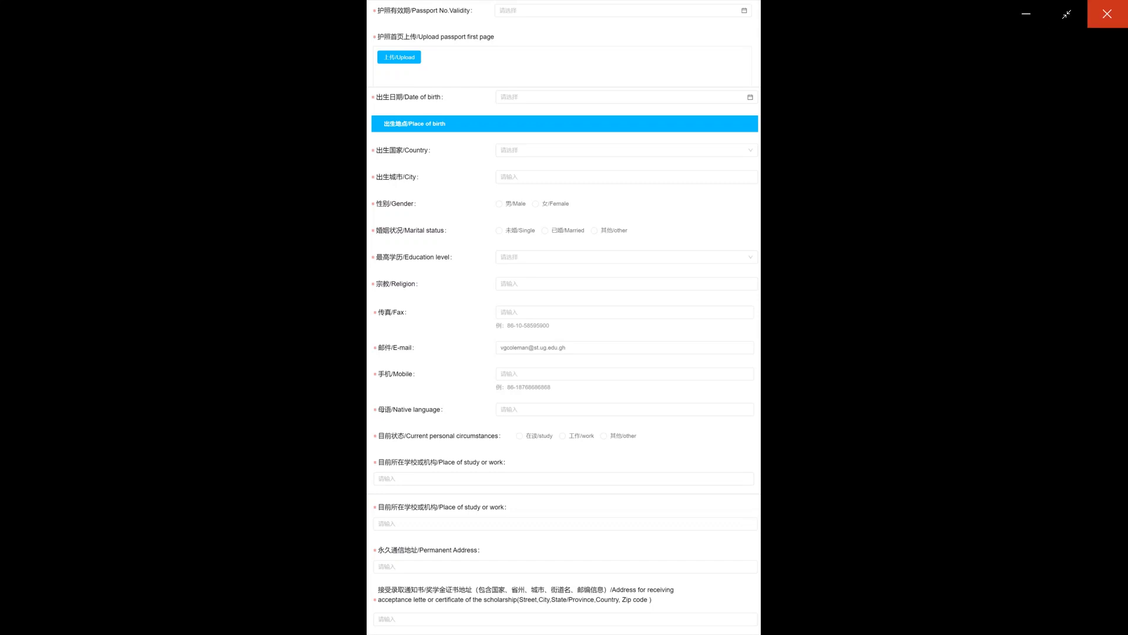
pyautogui.click(1107, 14)
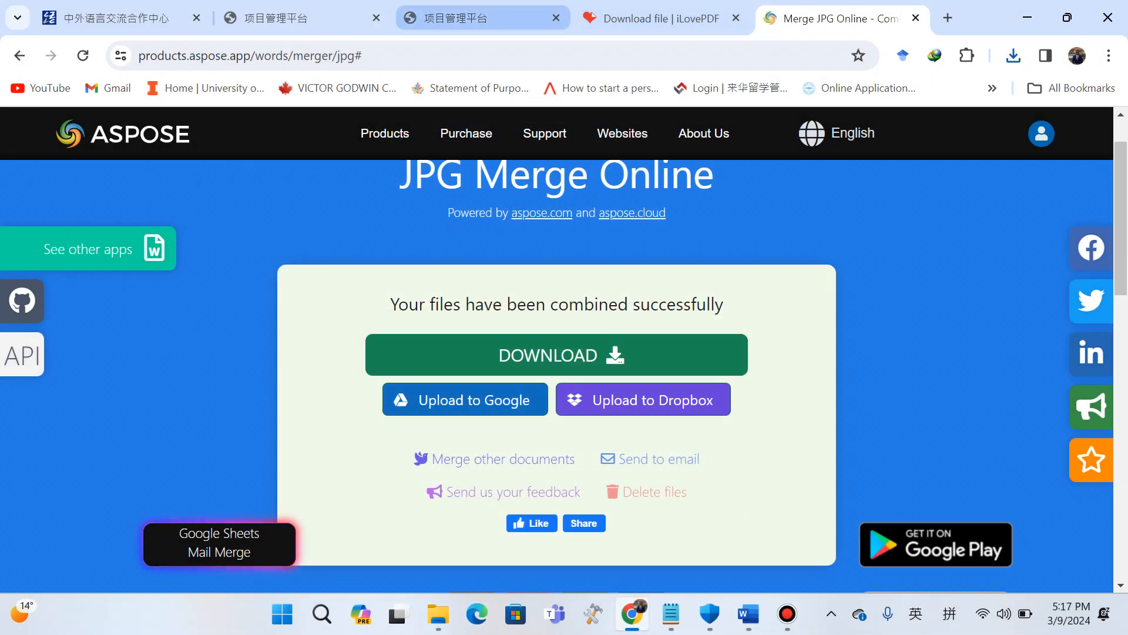
# Upload the merged image 3 from Downloads as the school transcript in the education background row.
pyautogui.click(516, 18)
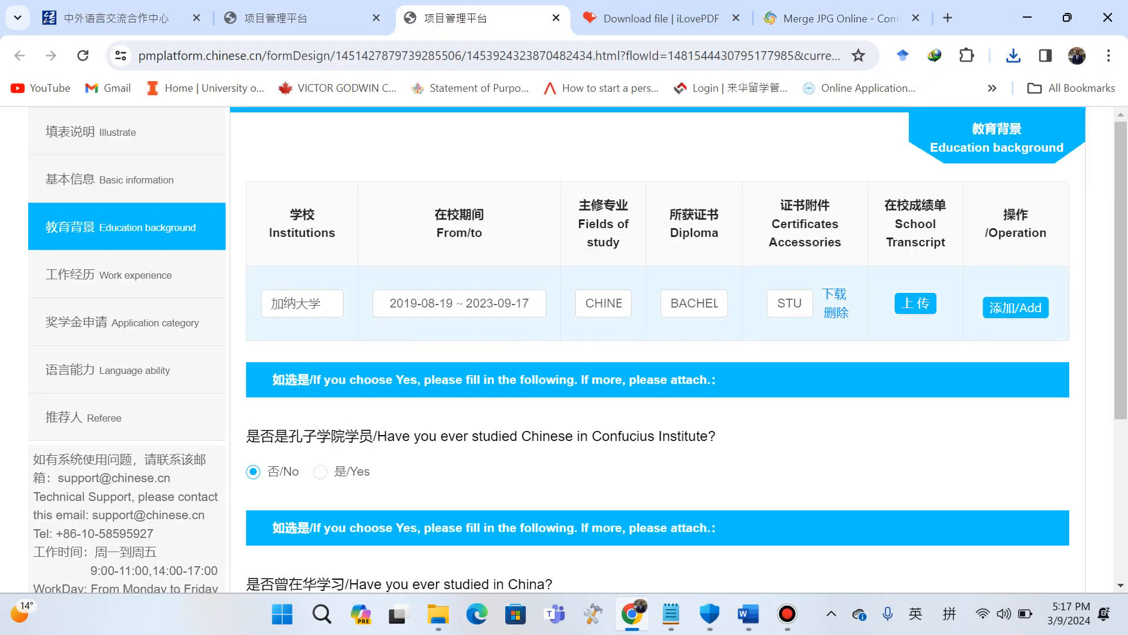
pyautogui.click(916, 303)
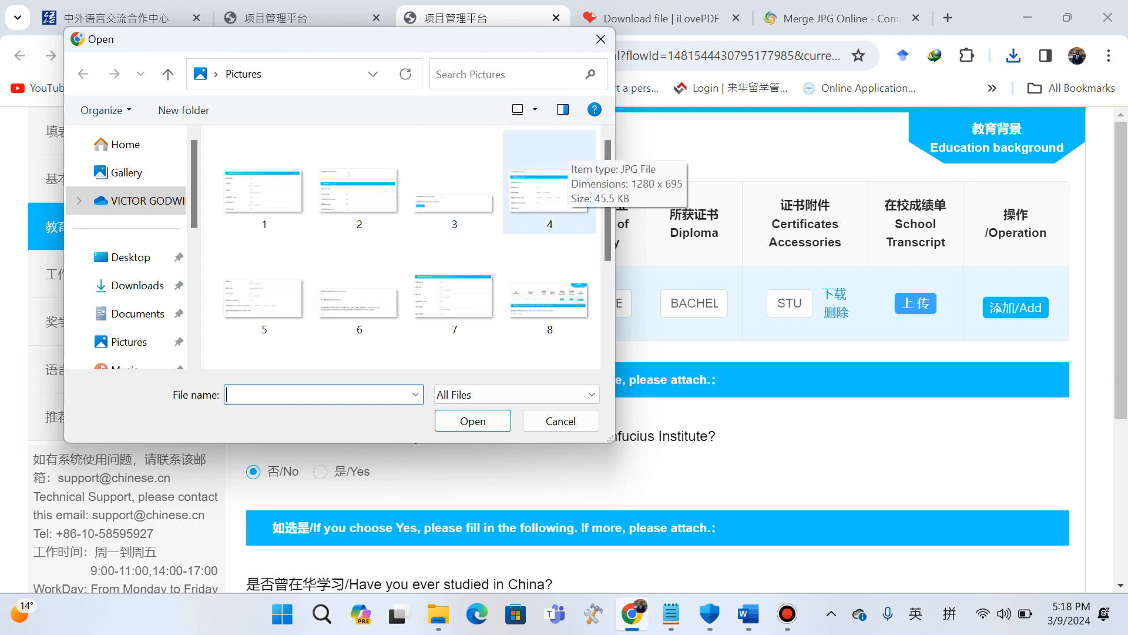
pyautogui.click(137, 285)
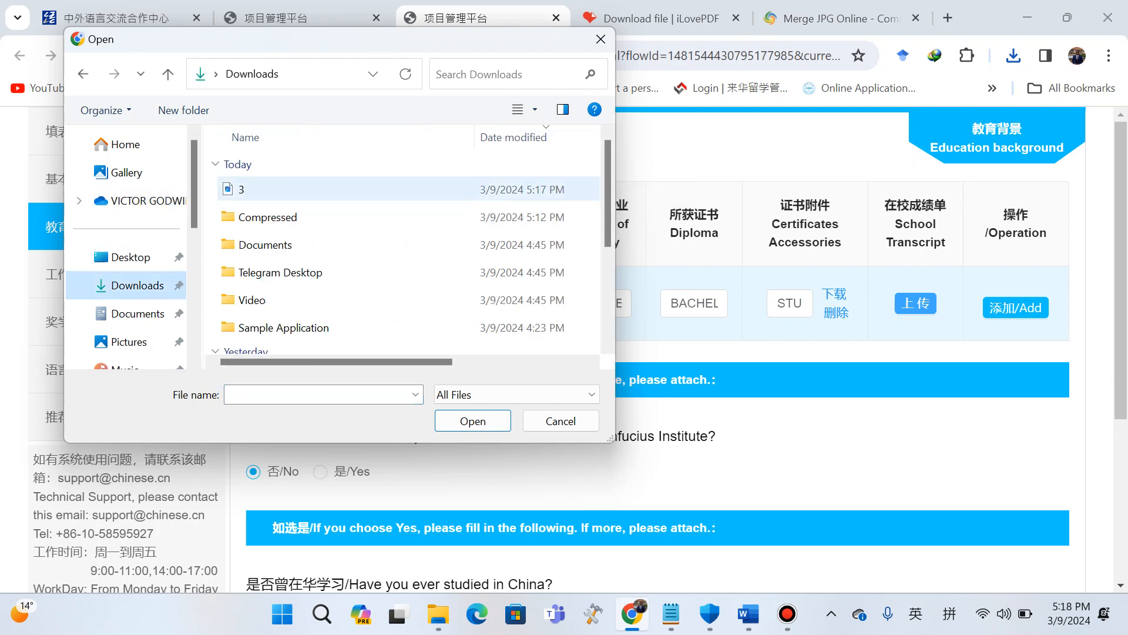
pyautogui.click(377, 189)
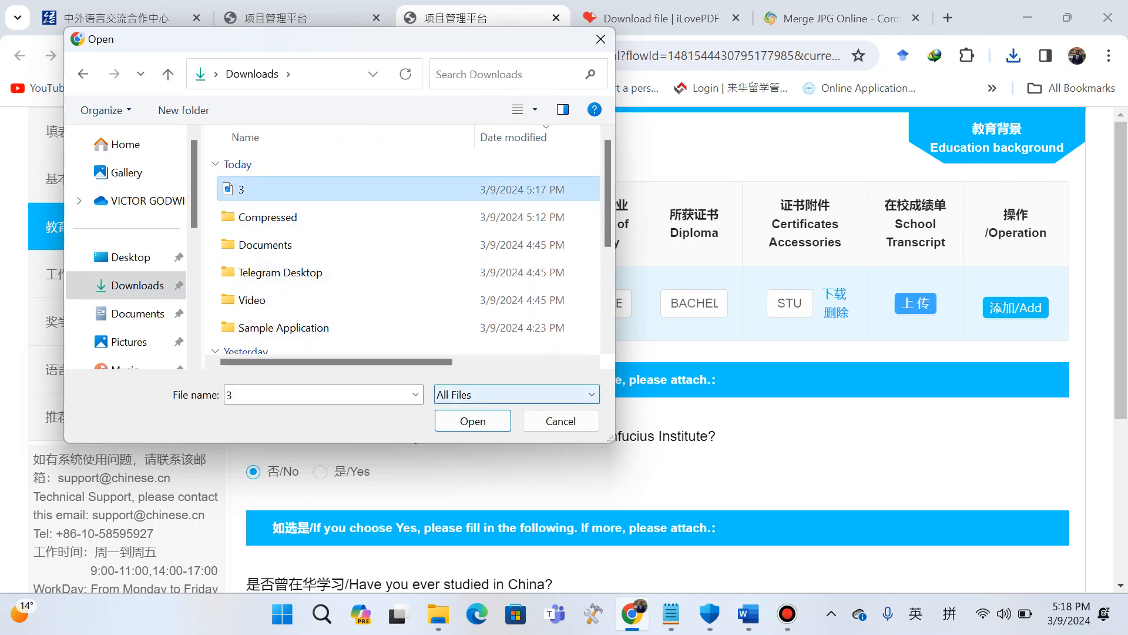
pyautogui.click(473, 421)
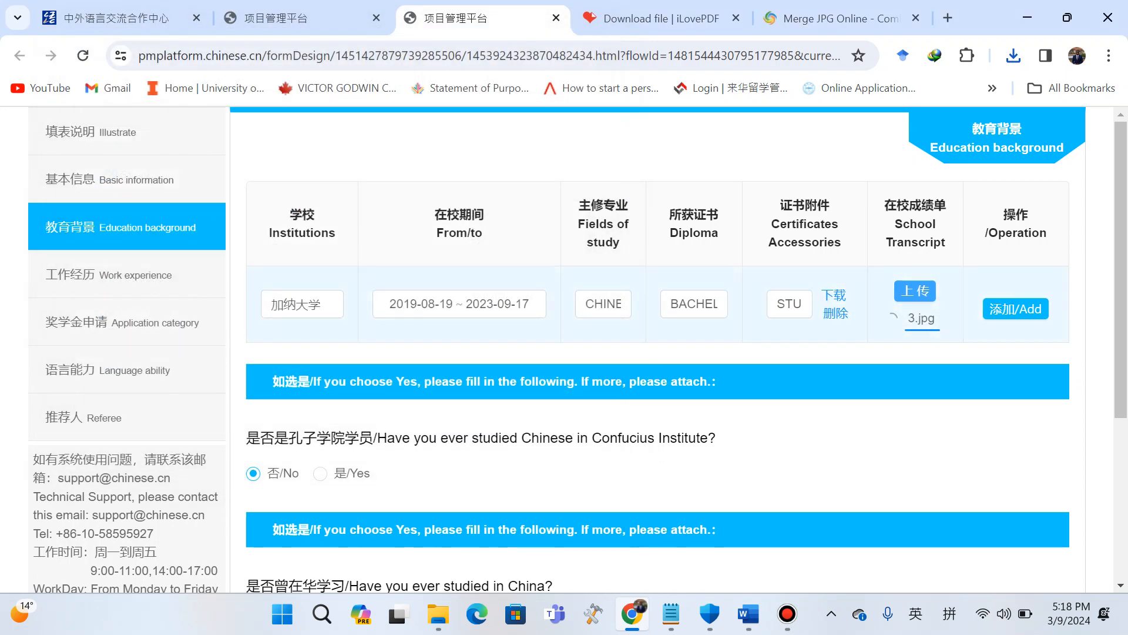
pyautogui.click(1016, 314)
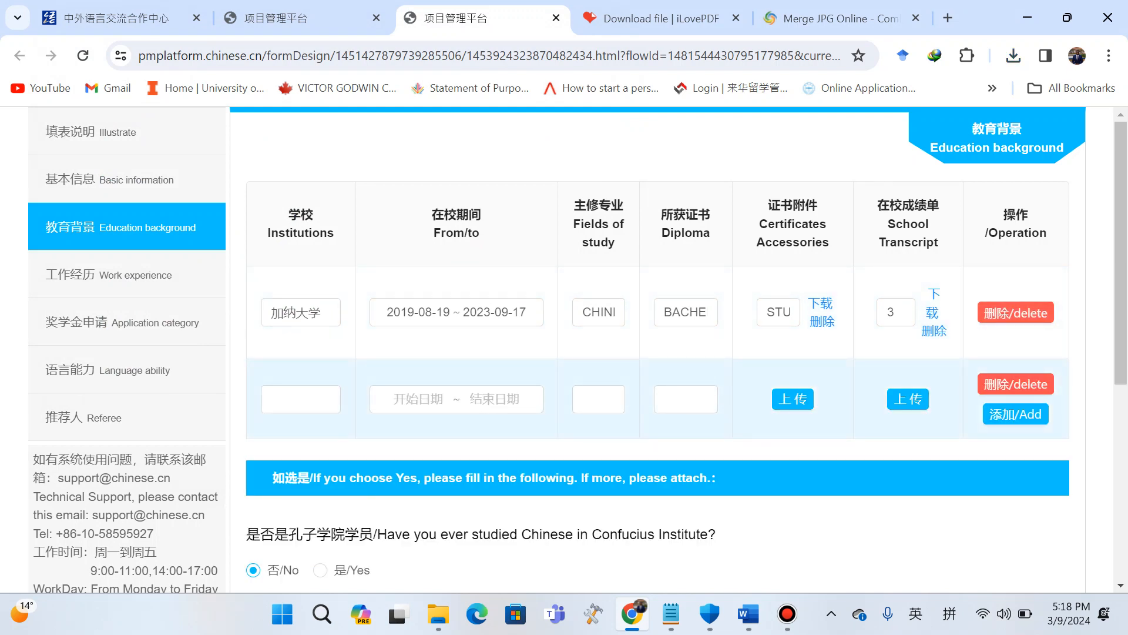
pyautogui.click(1015, 384)
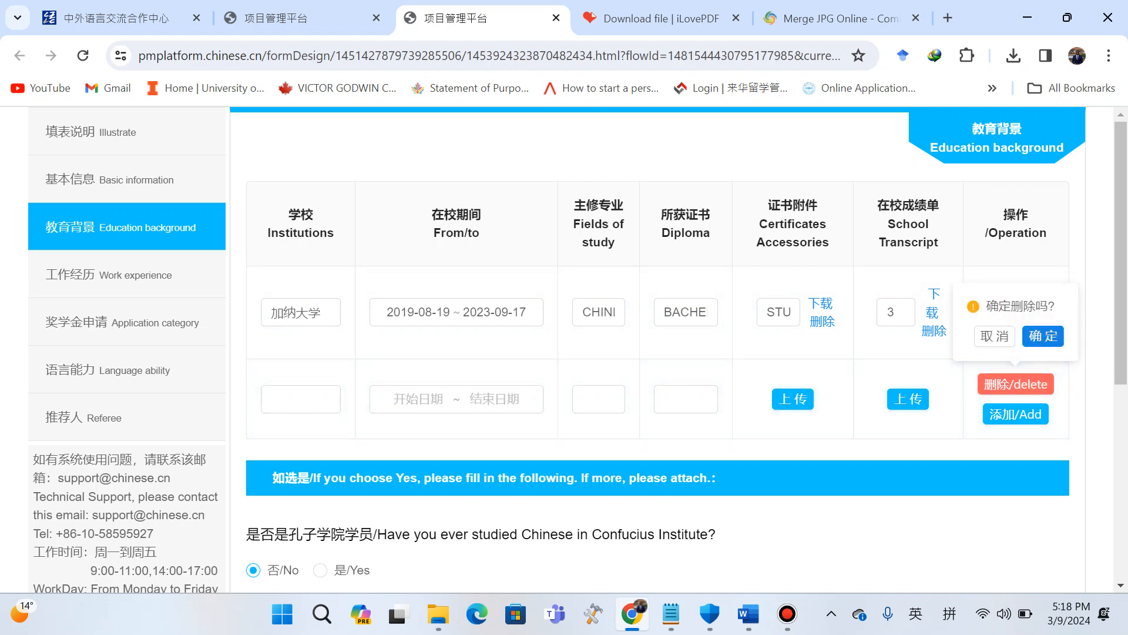
pyautogui.click(1043, 336)
# Keep No for the Confucius Institute and other Chinese-learning experience questions, then save the education background and continue.
pyautogui.scroll(-1, 679, 349)
pyautogui.scroll(-3, 679, 349)
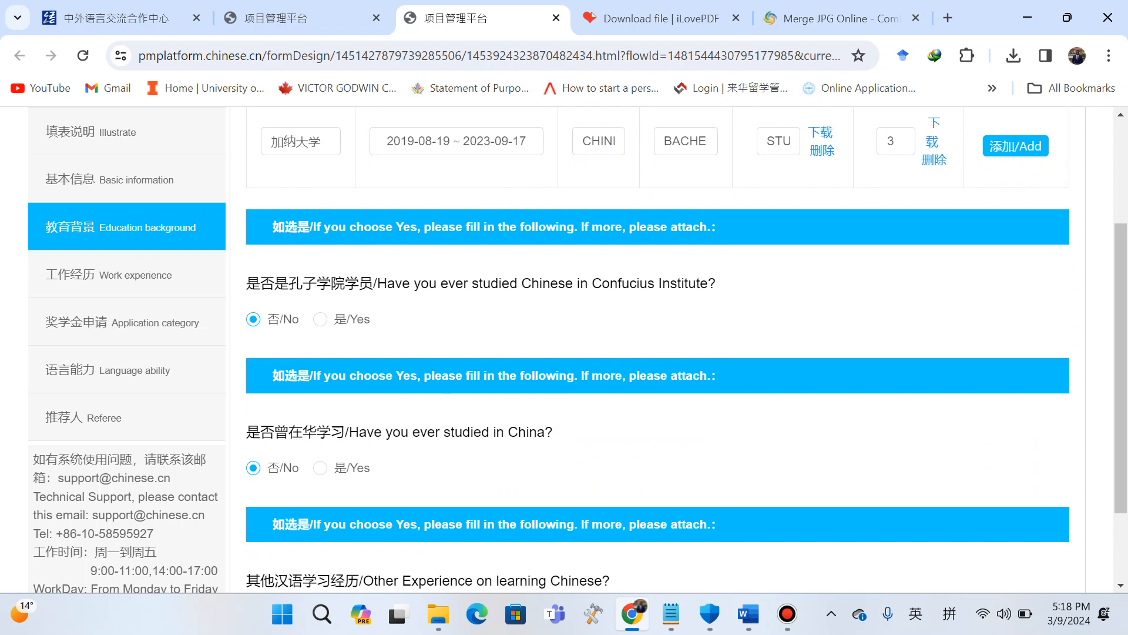
pyautogui.click(321, 319)
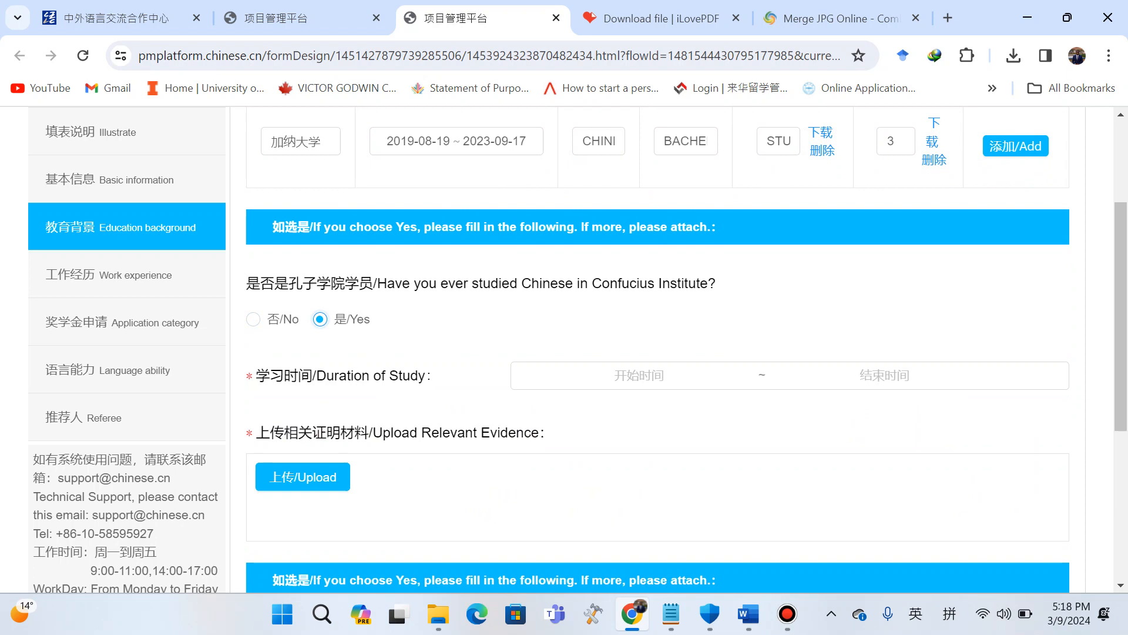
pyautogui.click(253, 319)
pyautogui.scroll(-3, 657, 350)
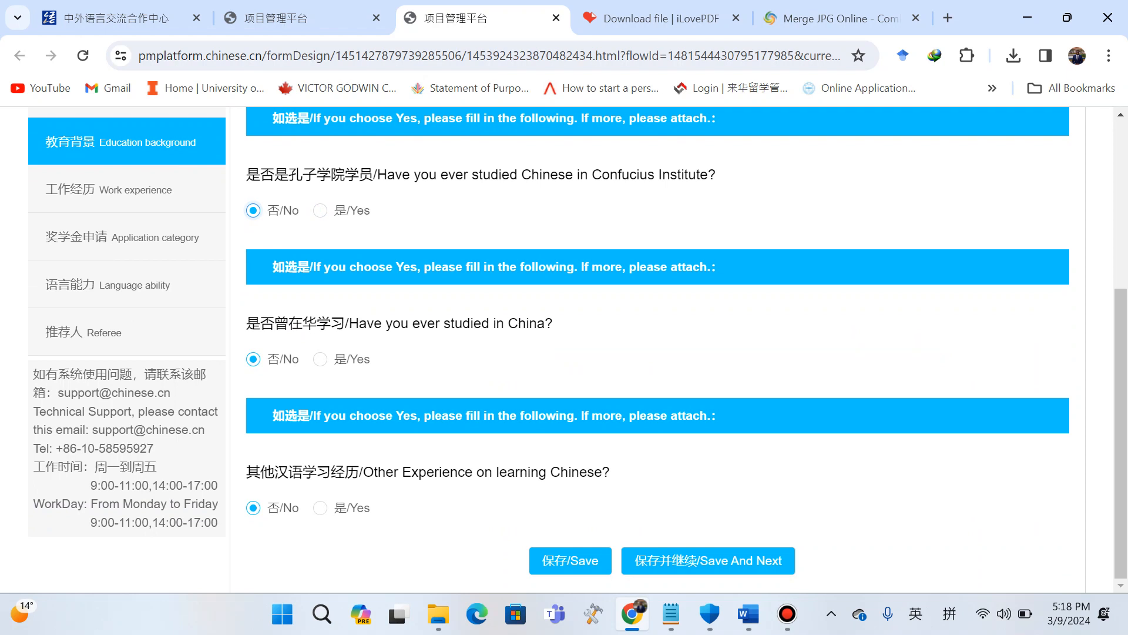
pyautogui.click(320, 508)
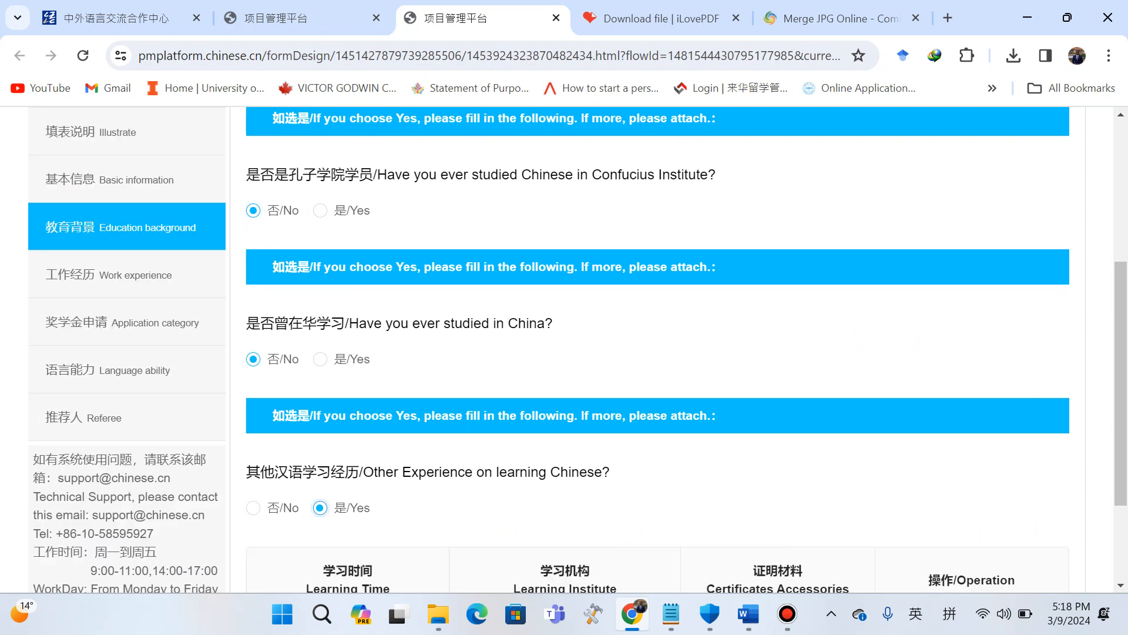
pyautogui.scroll(-2, 657, 350)
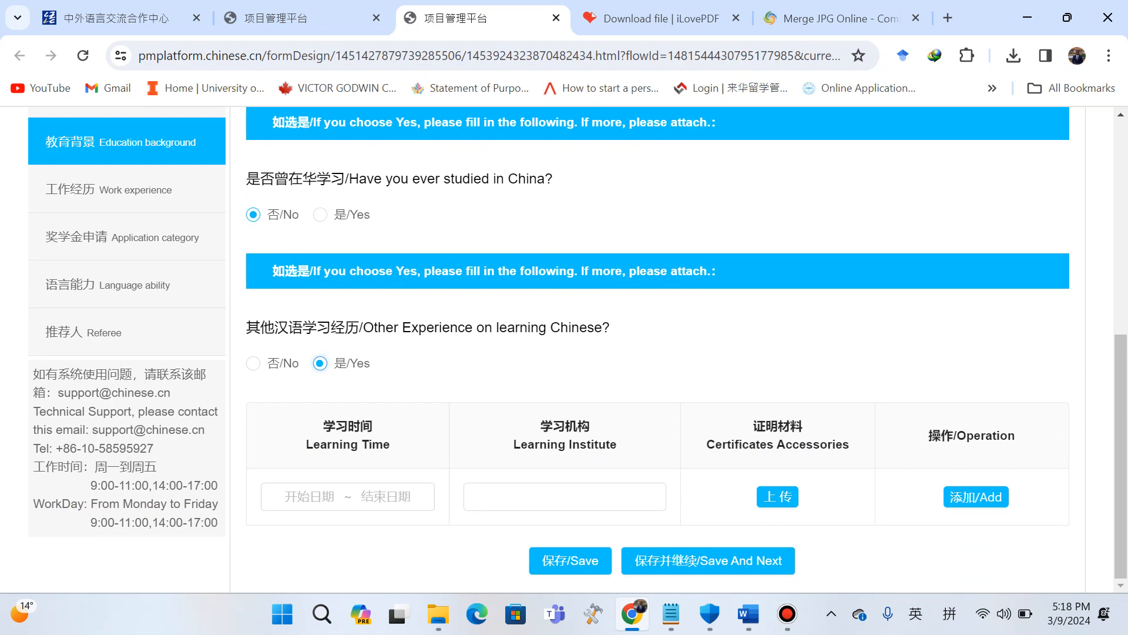
pyautogui.click(253, 363)
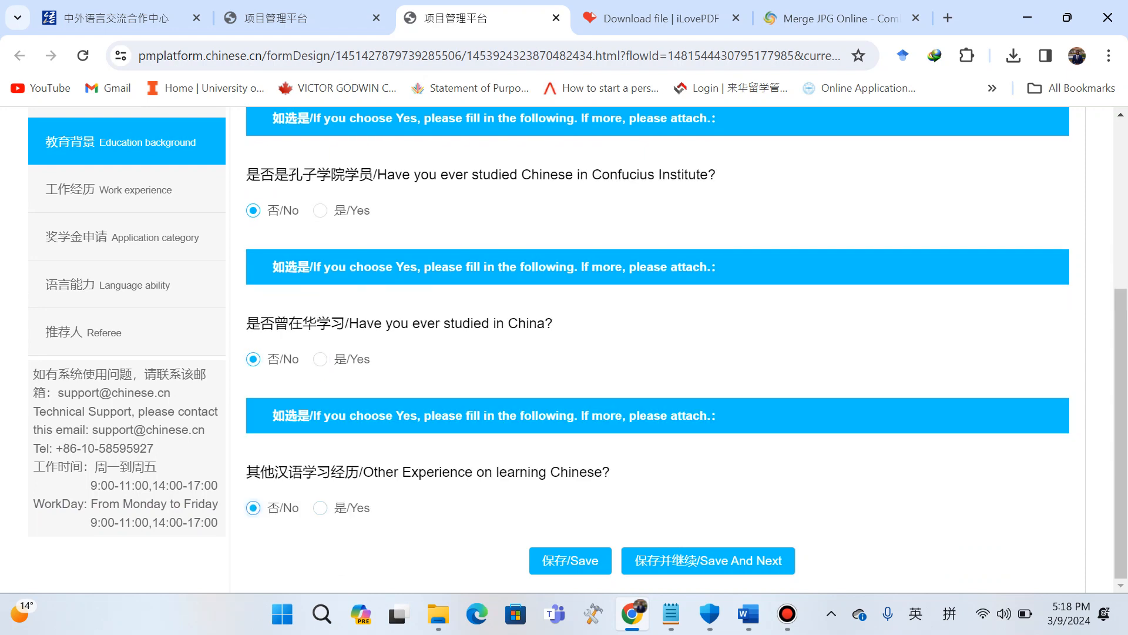
pyautogui.click(708, 561)
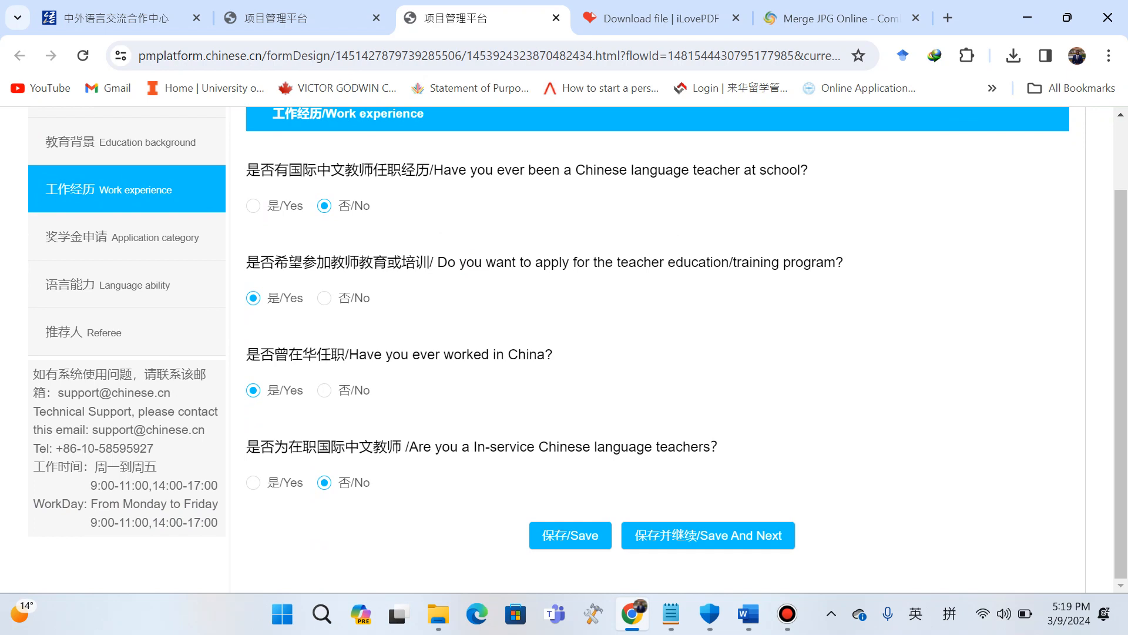
# Answer No to school teaching experience and working in China, then save the work experience and continue.
pyautogui.click(253, 206)
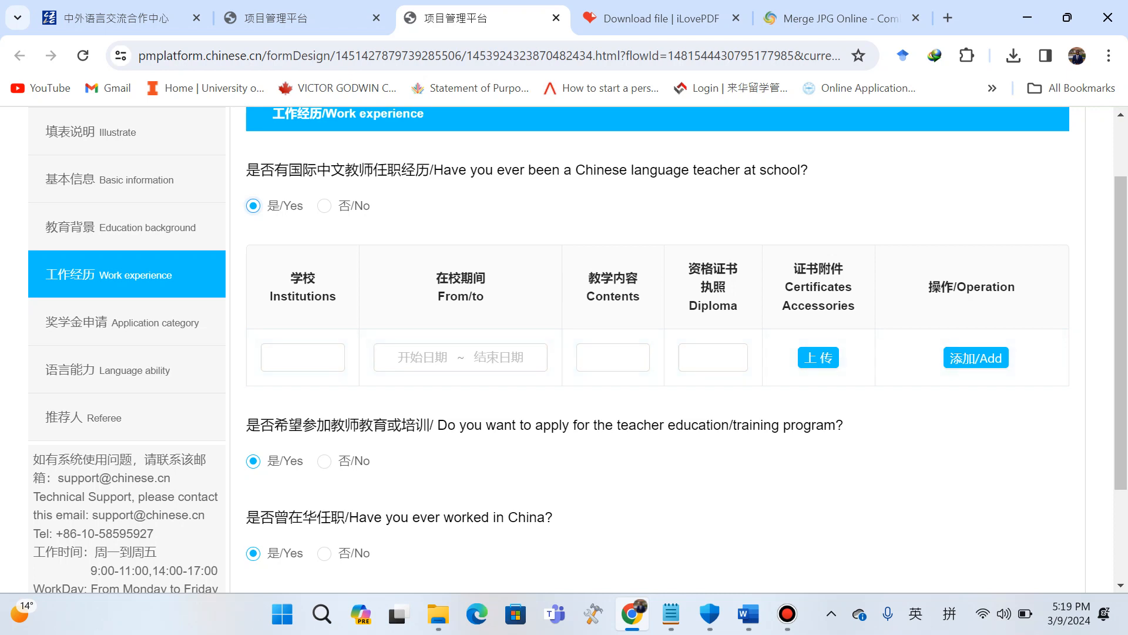
pyautogui.click(325, 206)
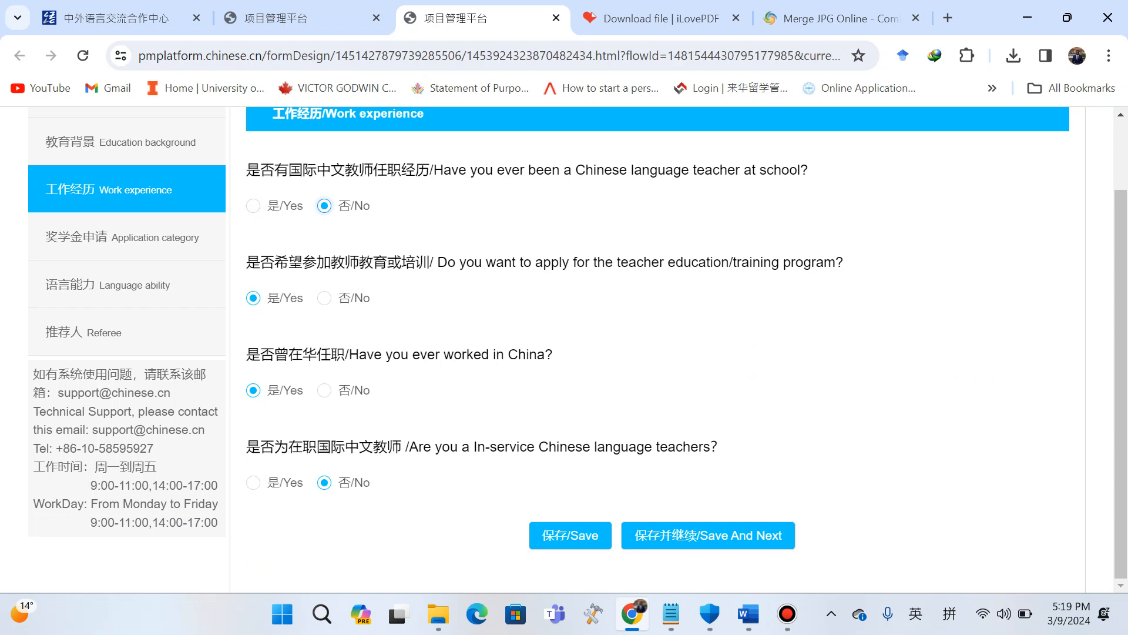
pyautogui.click(325, 390)
pyautogui.click(708, 535)
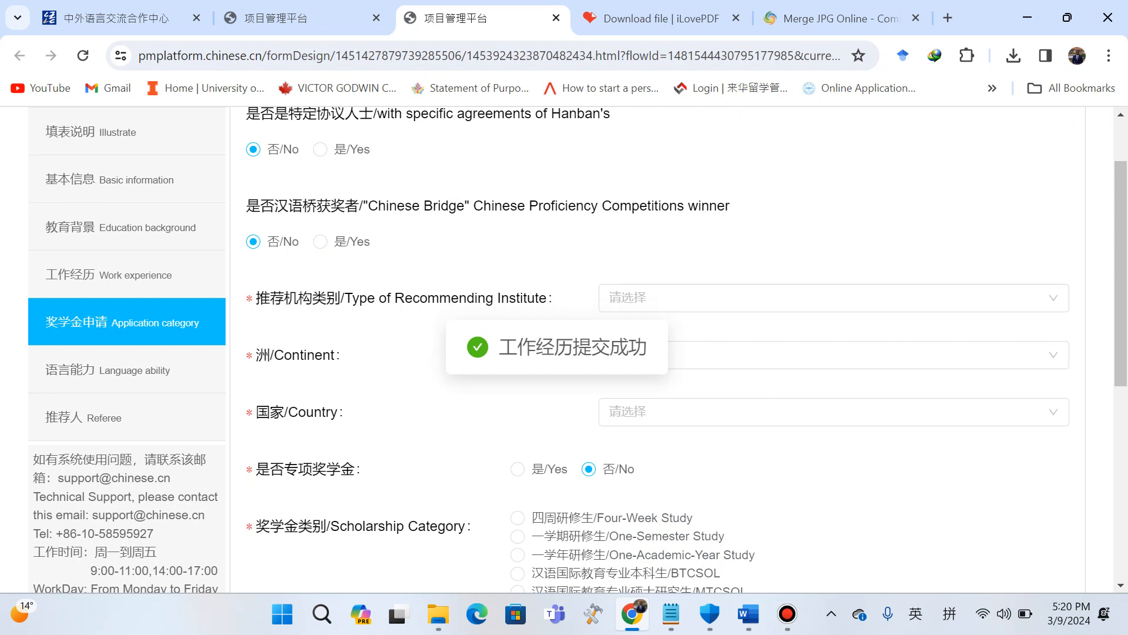
# Answer Yes to having specific agreements with Hanban and No to being a Chinese Bridge winner.
pyautogui.scroll(2, 705, 360)
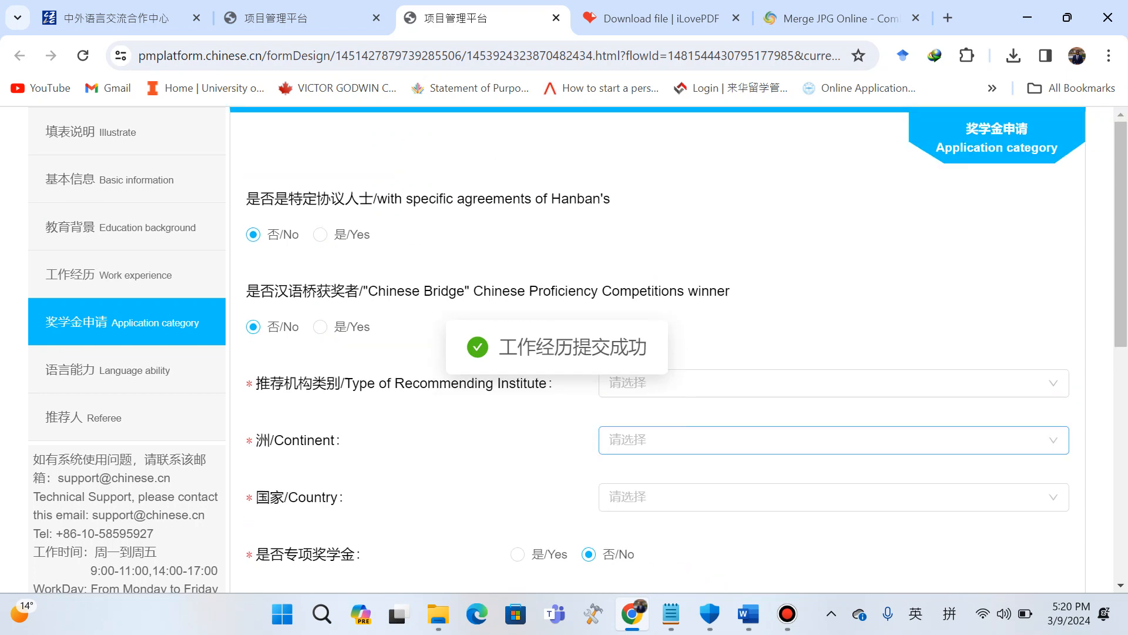
pyautogui.scroll(-1, 705, 360)
pyautogui.scroll(1, 705, 360)
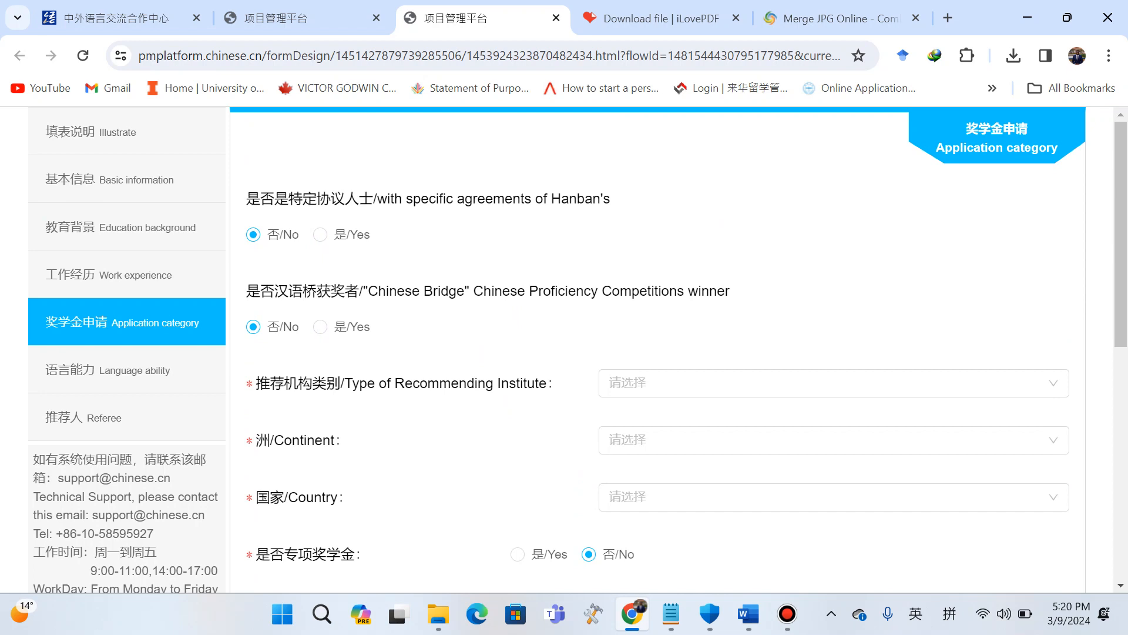
pyautogui.click(320, 234)
pyautogui.scroll(-1, 658, 352)
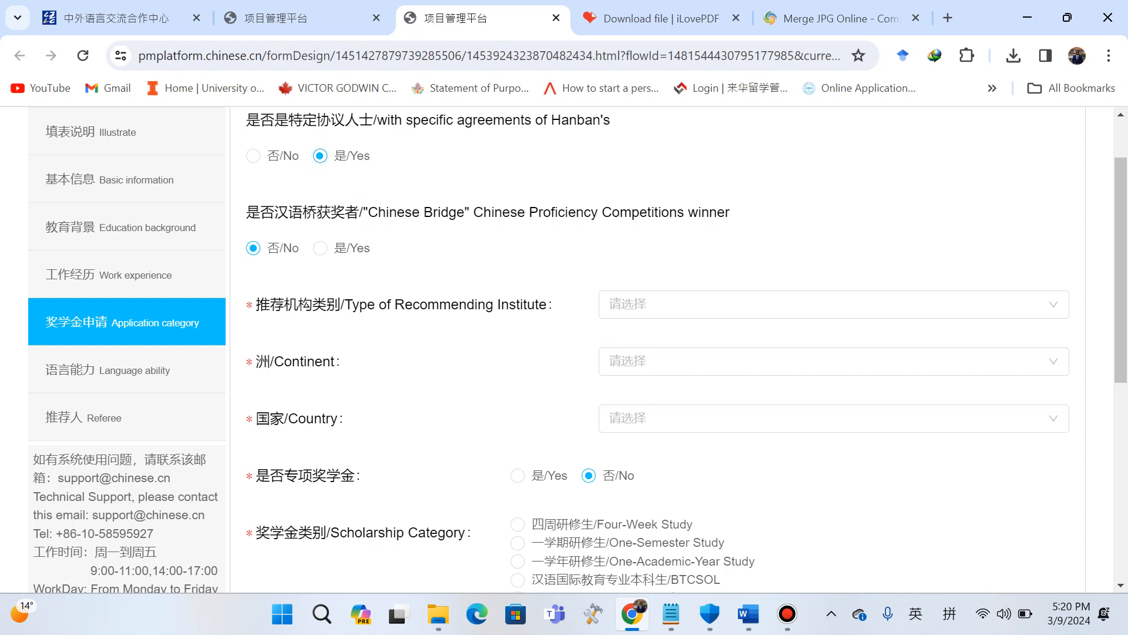
pyautogui.click(320, 248)
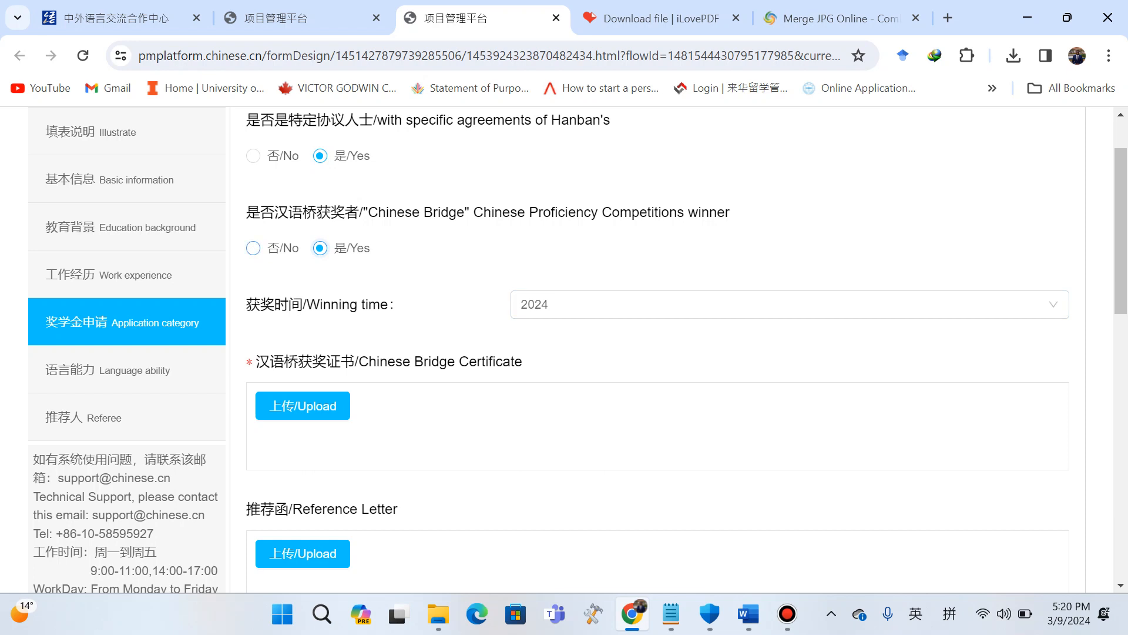
pyautogui.click(253, 248)
# Set the recommending institute type to 孔子学院 and the continent to 非洲.
pyautogui.scroll(-1, 254, 248)
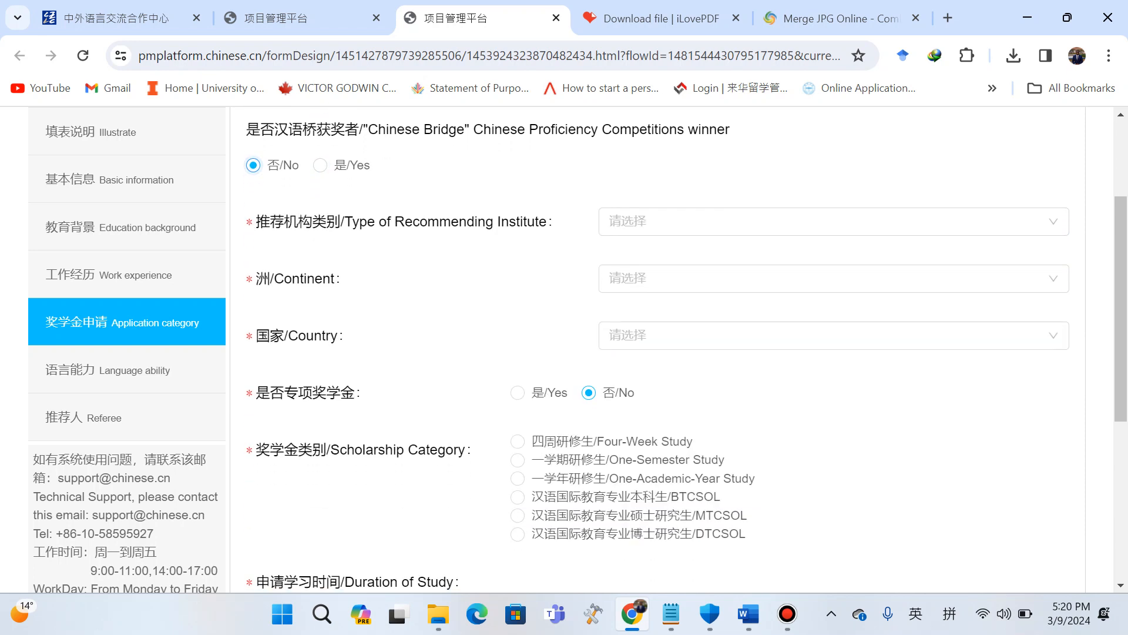
pyautogui.click(834, 222)
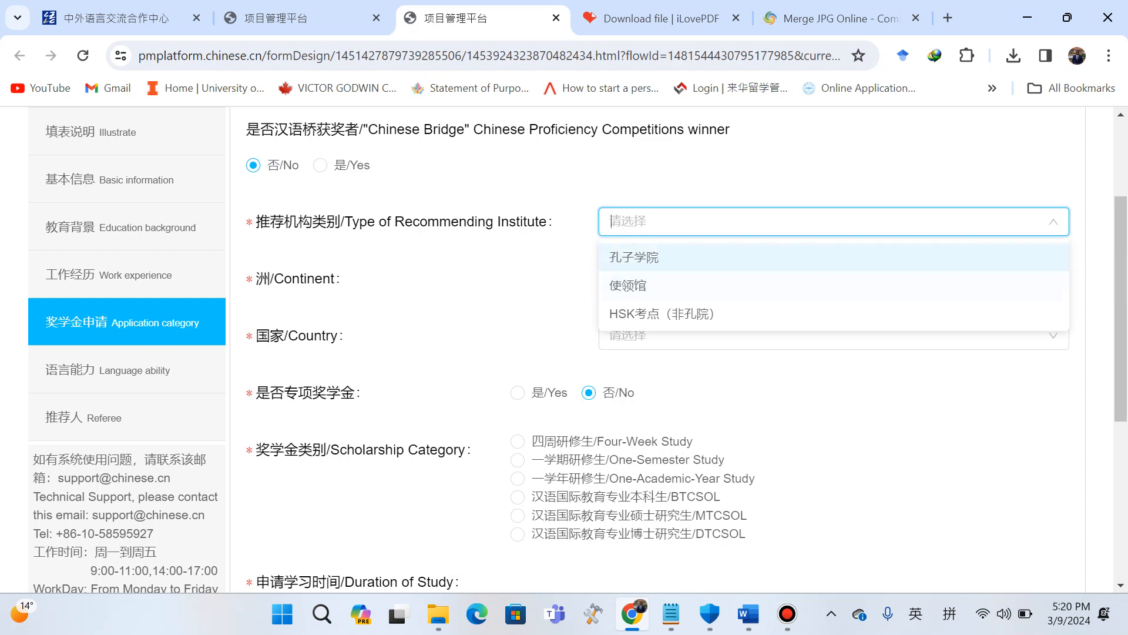
pyautogui.click(634, 257)
pyautogui.click(834, 278)
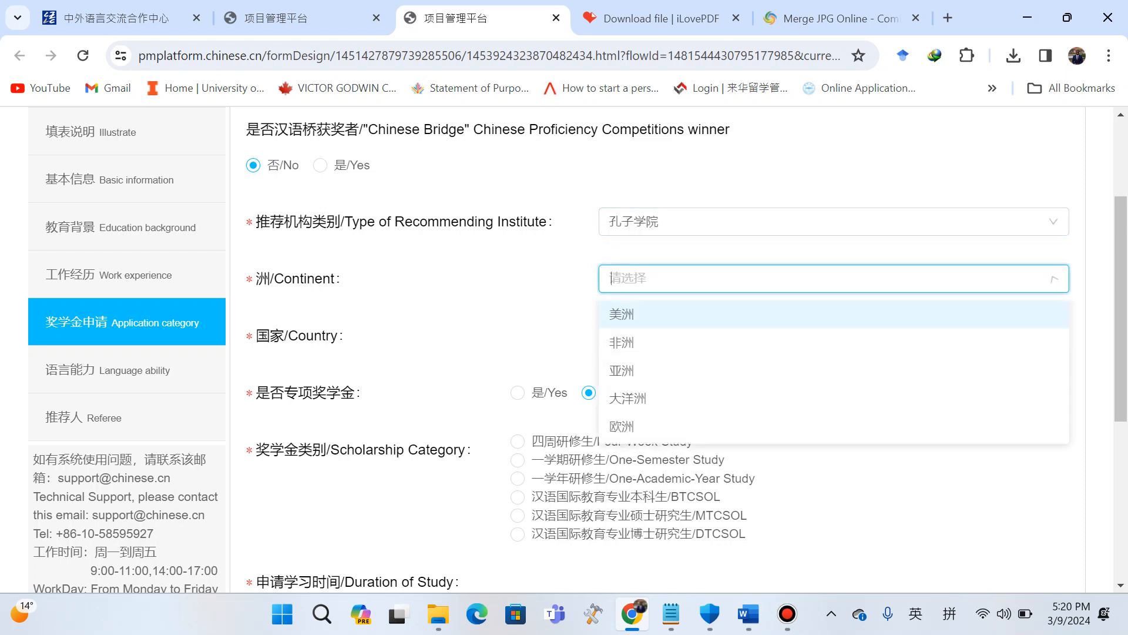
pyautogui.click(621, 342)
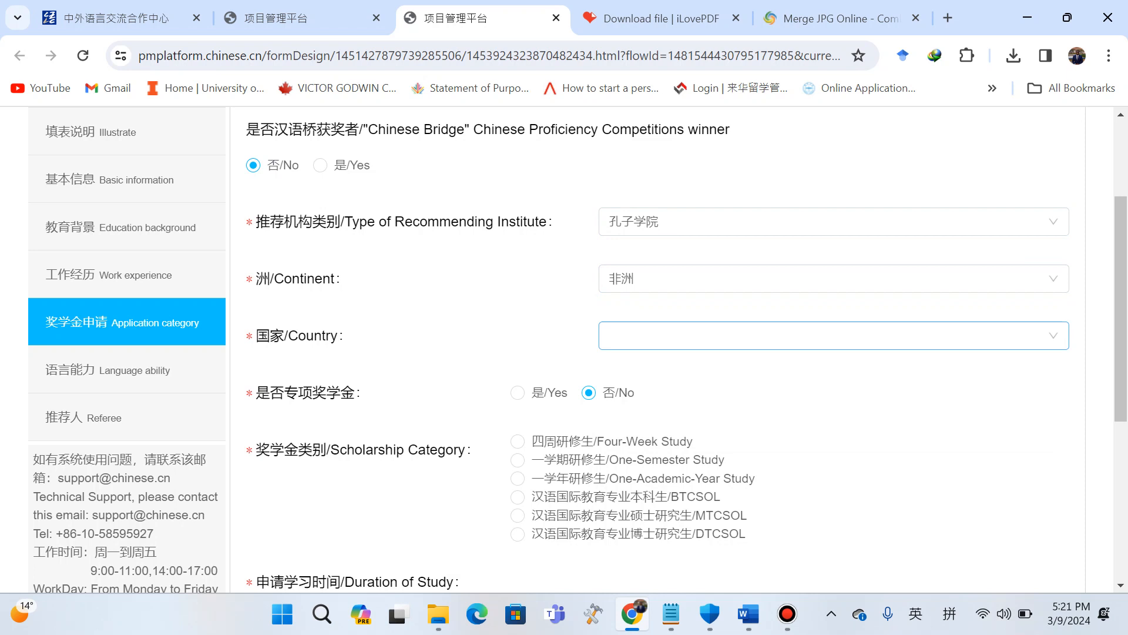
# Set the country to 加纳/Ghana and the recommending institute name to 加纳大学孔子学院.
pyautogui.click(833, 335)
pyautogui.write('GH')
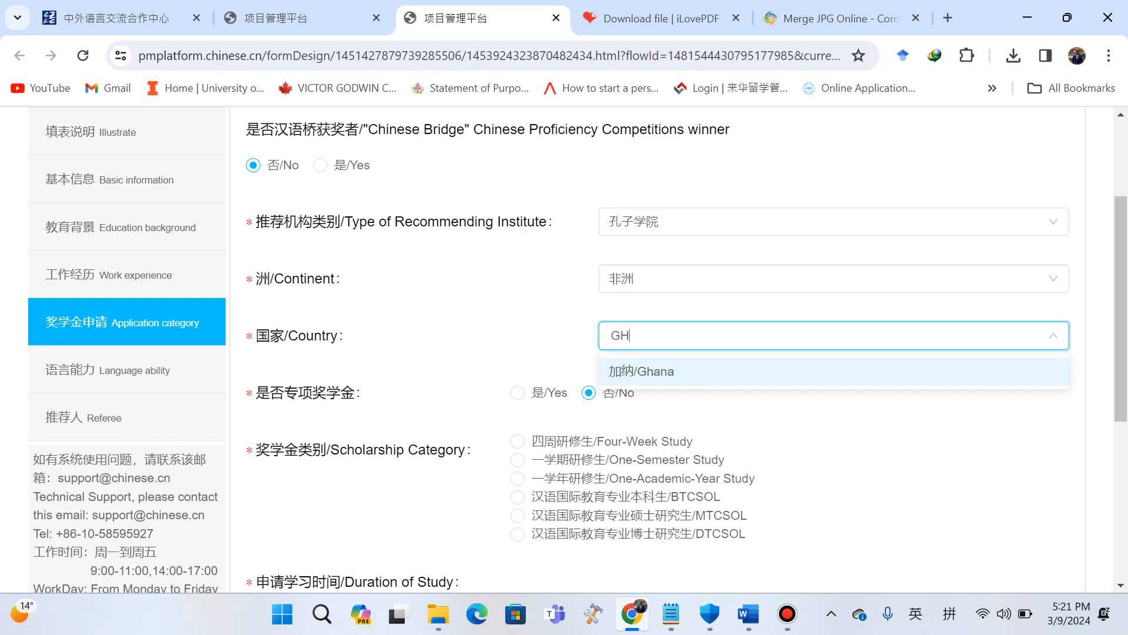
pyautogui.press('Return')
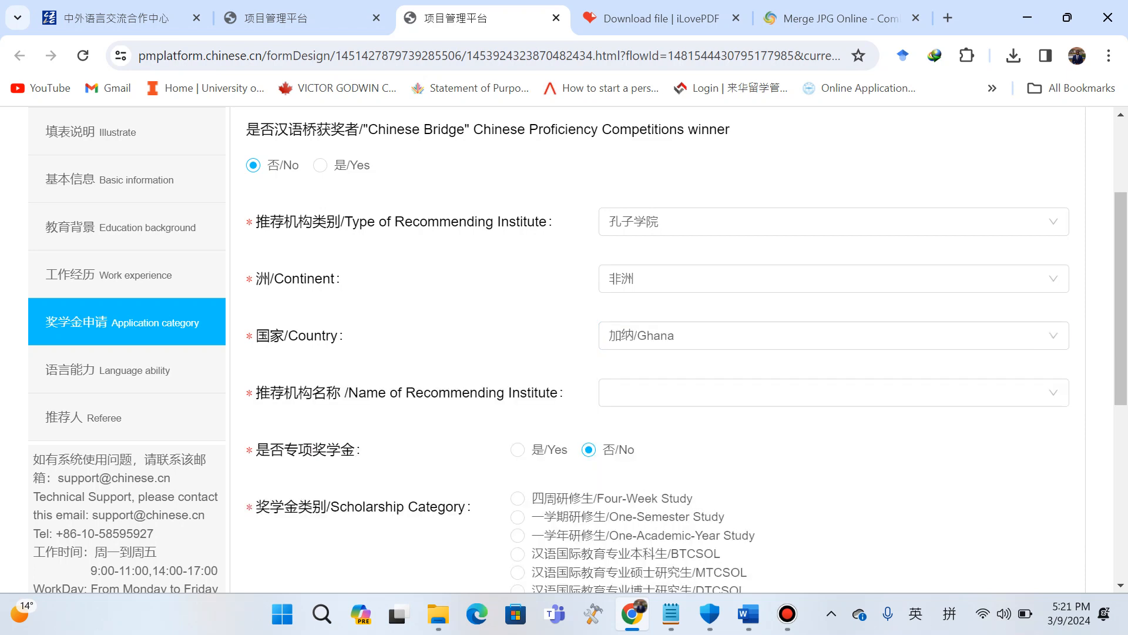
pyautogui.click(1054, 393)
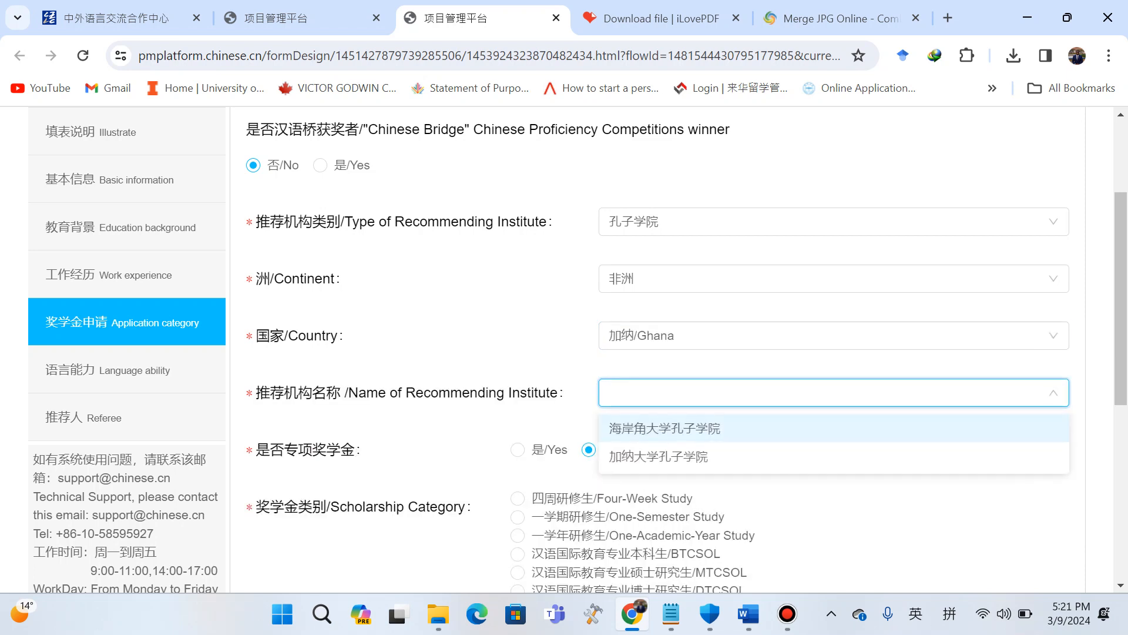
pyautogui.press('Down')
pyautogui.press('Down')
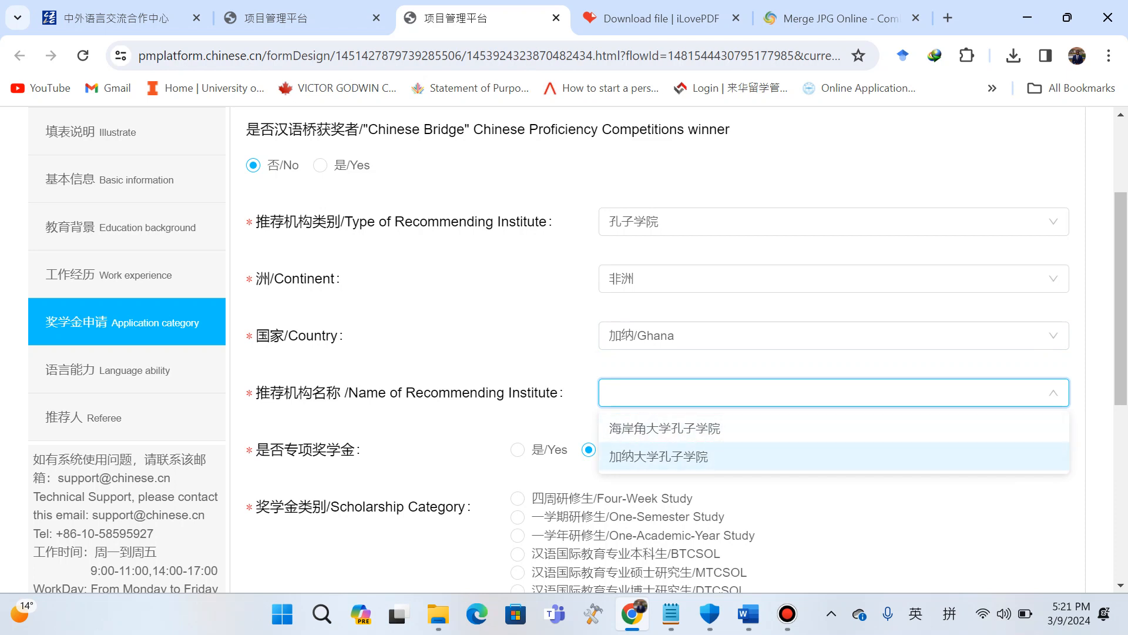
pyautogui.press('Return')
pyautogui.scroll(-2, 647, 353)
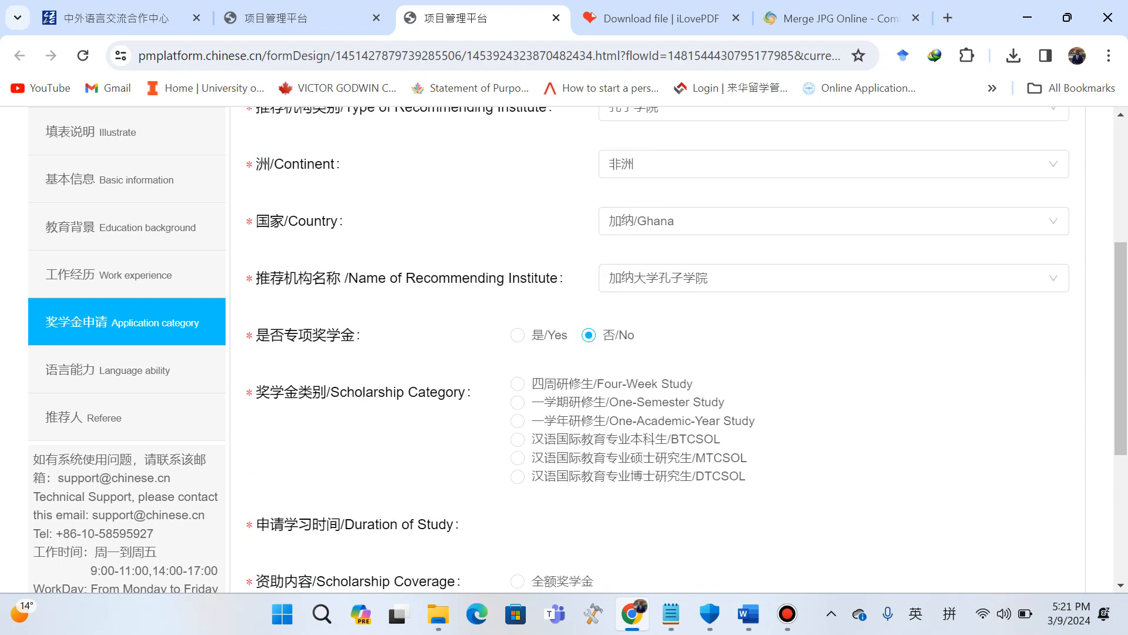
pyautogui.click(518, 335)
pyautogui.scroll(-3, 646, 353)
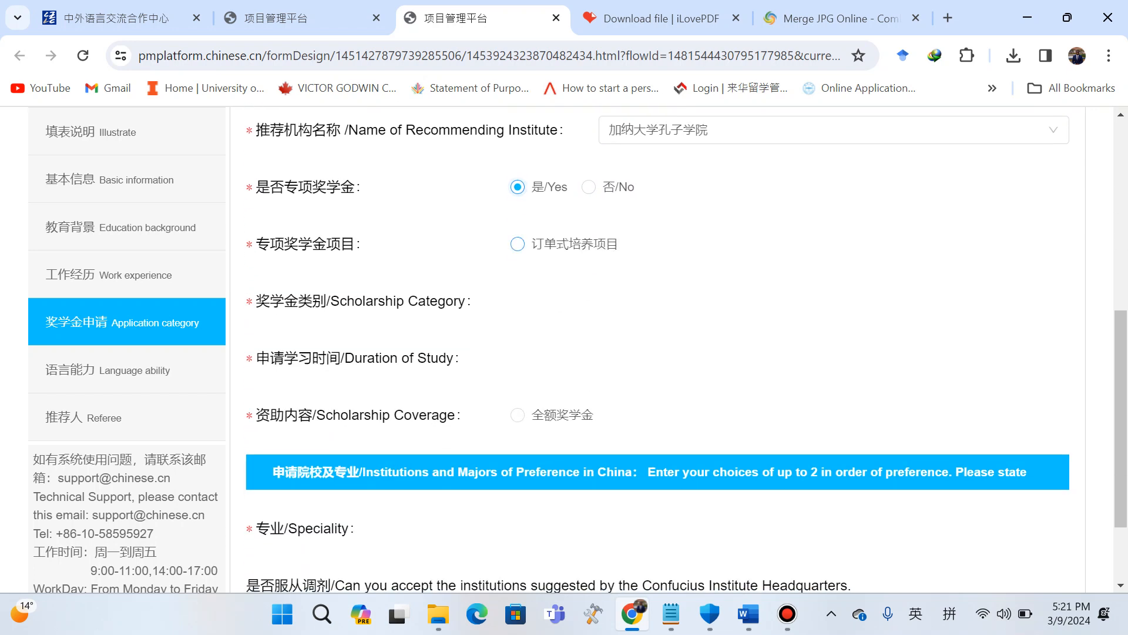
pyautogui.click(518, 244)
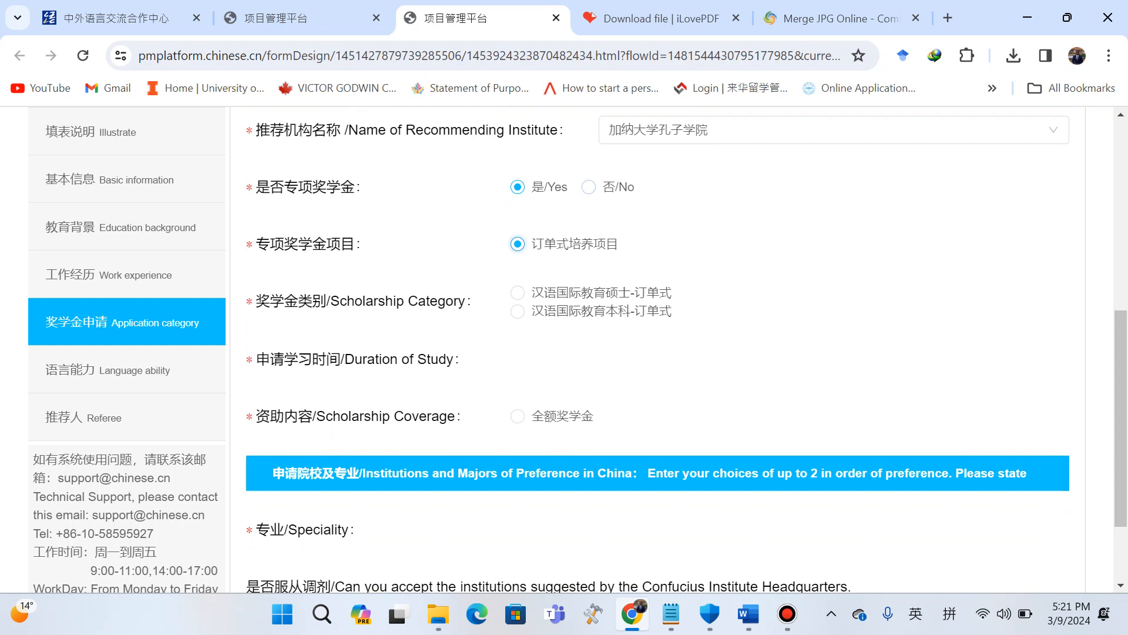
pyautogui.click(588, 187)
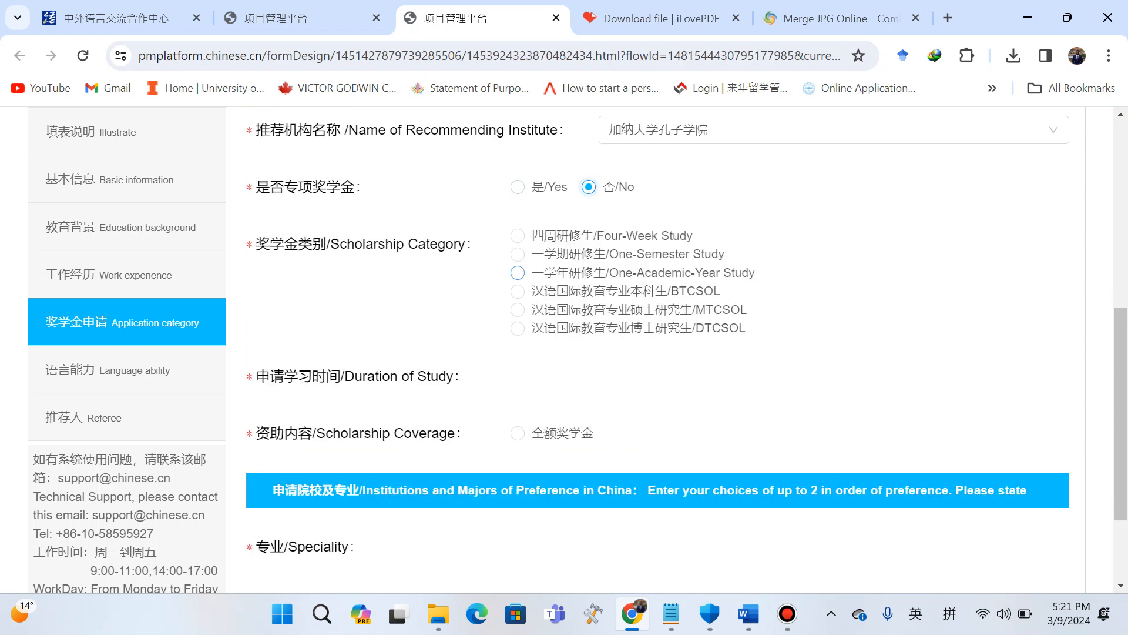
# Choose One-Academic-Year Study as the scholarship category with the 2024年9月 to 2025年7月 study duration.
pyautogui.click(517, 273)
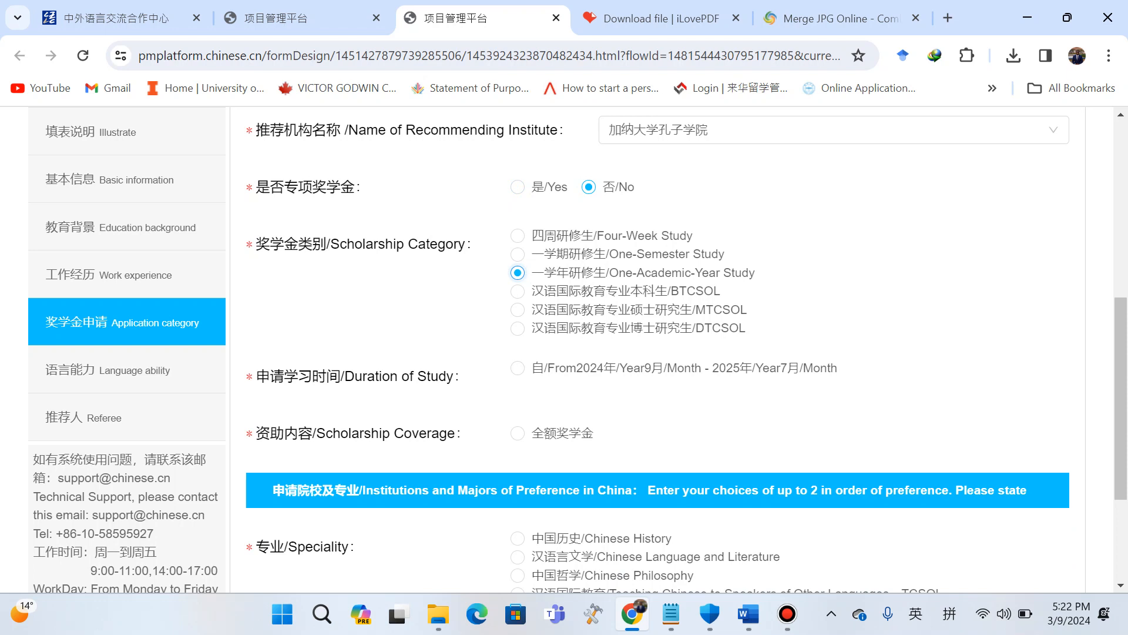
pyautogui.click(518, 254)
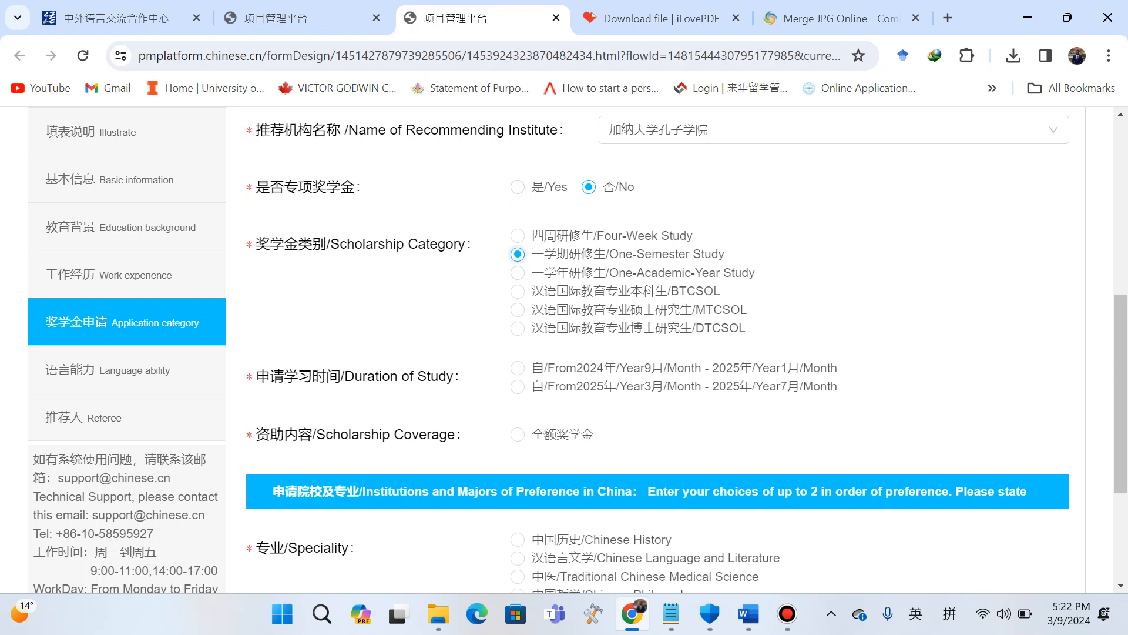
pyautogui.click(518, 273)
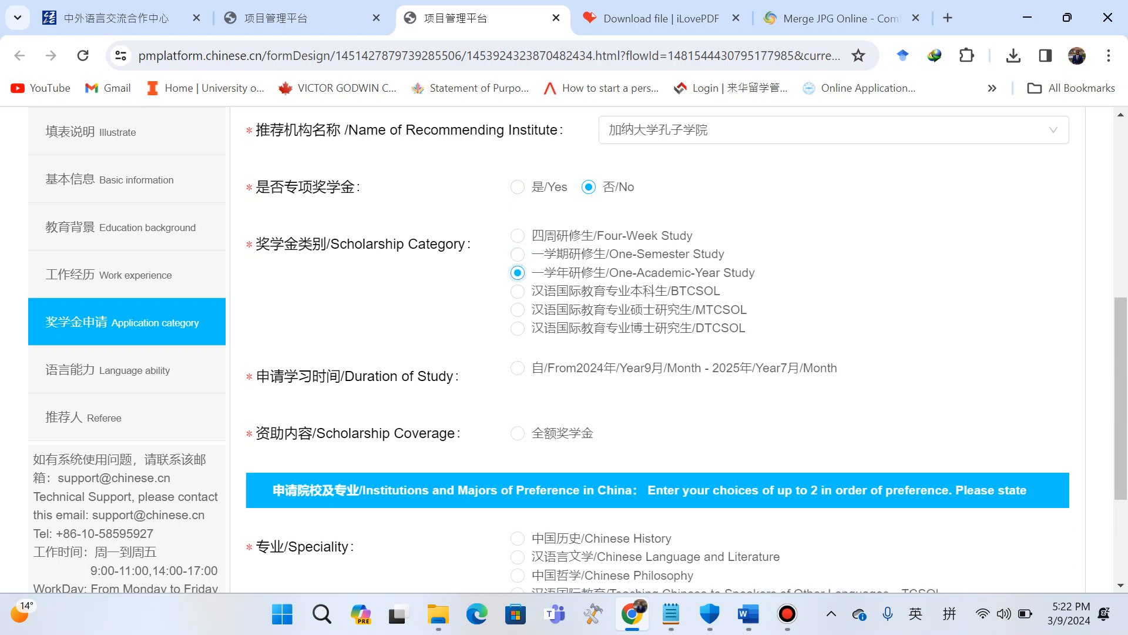
pyautogui.click(517, 368)
# Select full scholarship coverage and 汉语研修 as the speciality.
pyautogui.click(517, 433)
pyautogui.scroll(-3, 517, 433)
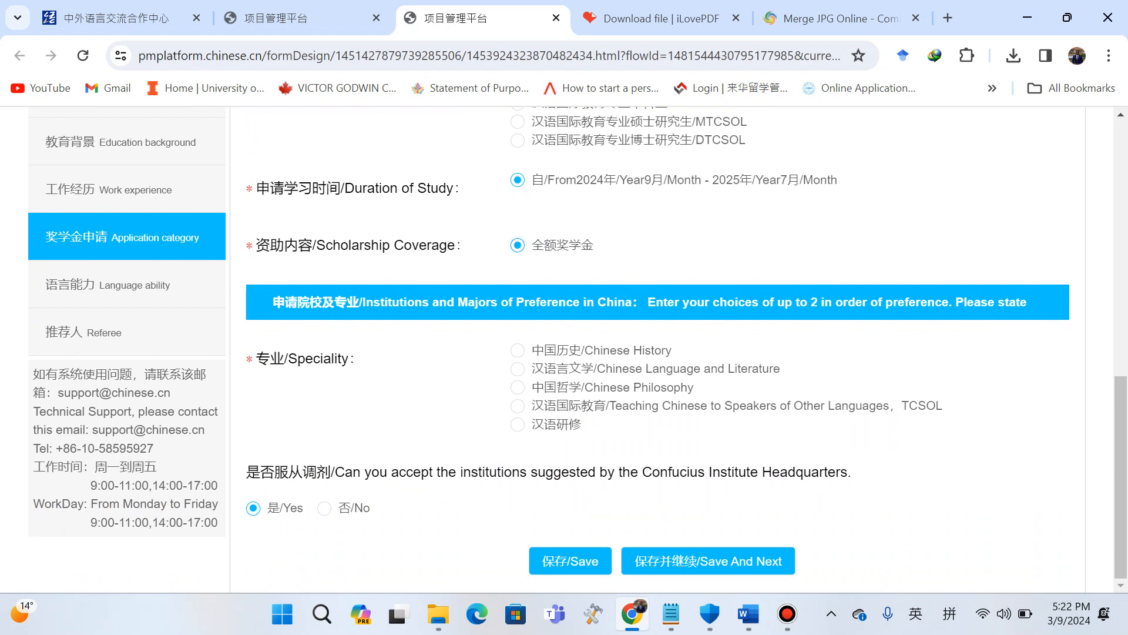
pyautogui.click(518, 424)
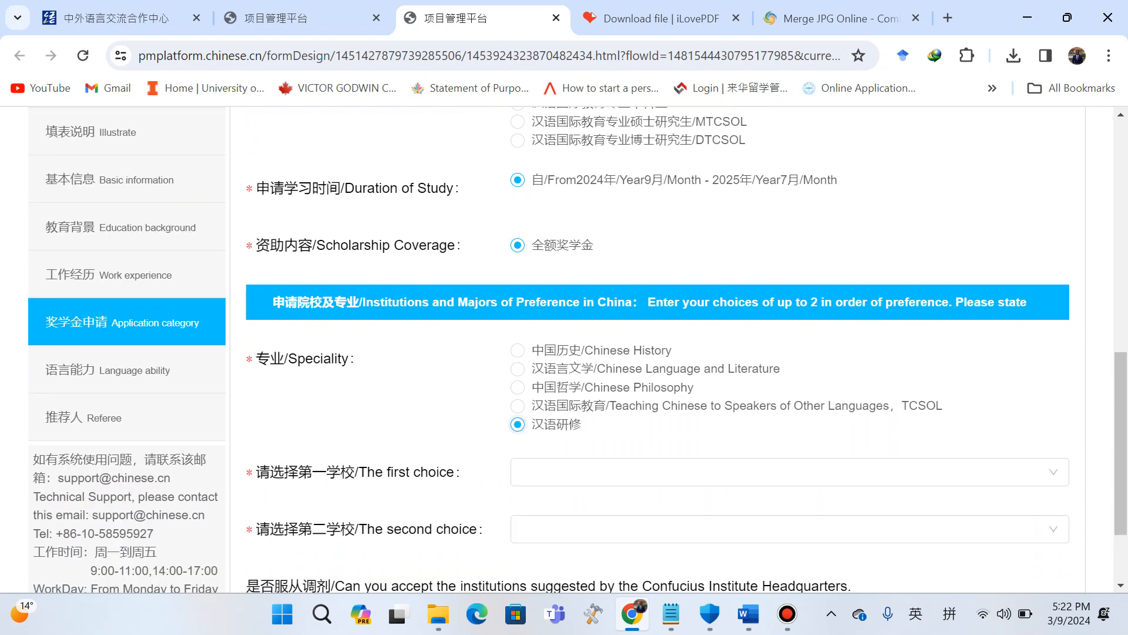
# Choose 北京大学 as the first-choice school and 山东理工大学 as the second choice, then save and continue.
pyautogui.scroll(-1, 788, 382)
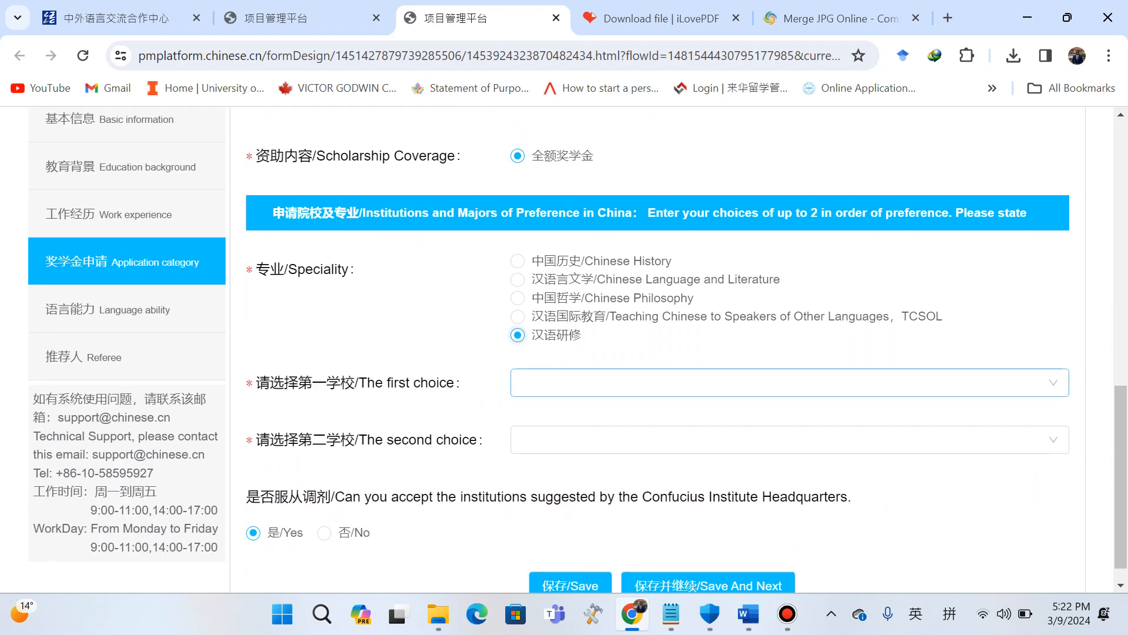
pyautogui.click(790, 382)
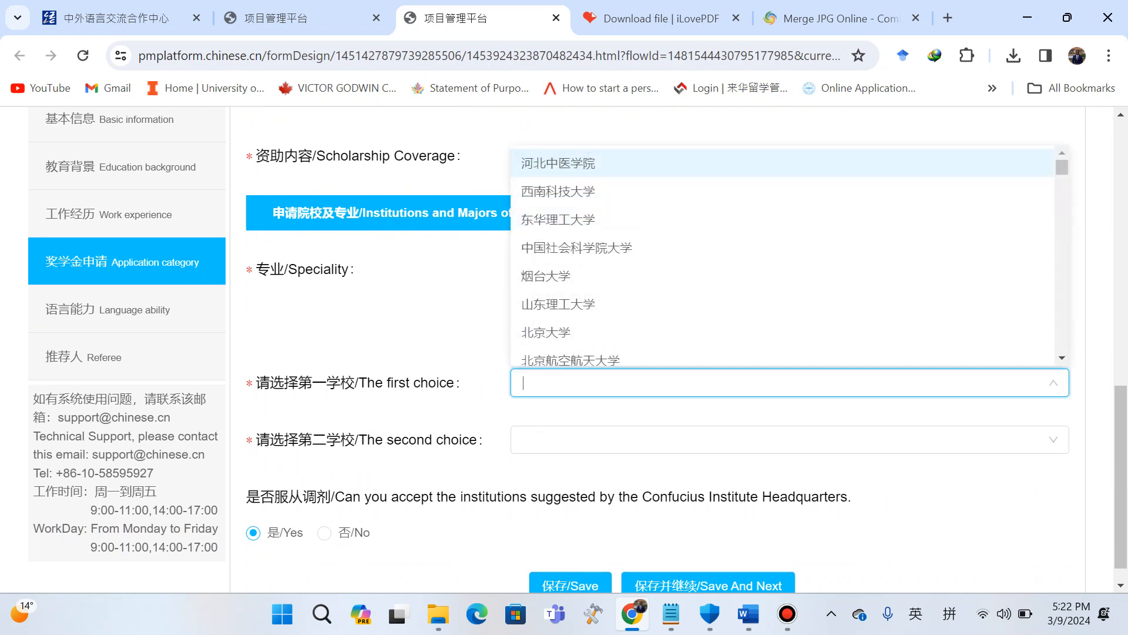
pyautogui.scroll(-1, 783, 256)
pyautogui.click(545, 323)
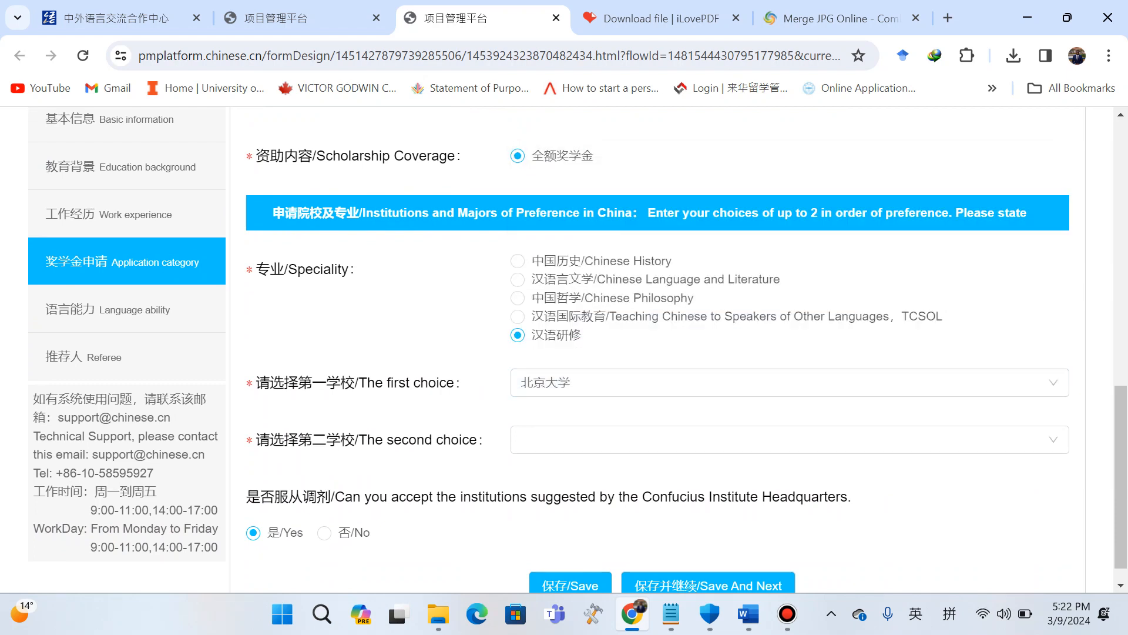
pyautogui.click(787, 439)
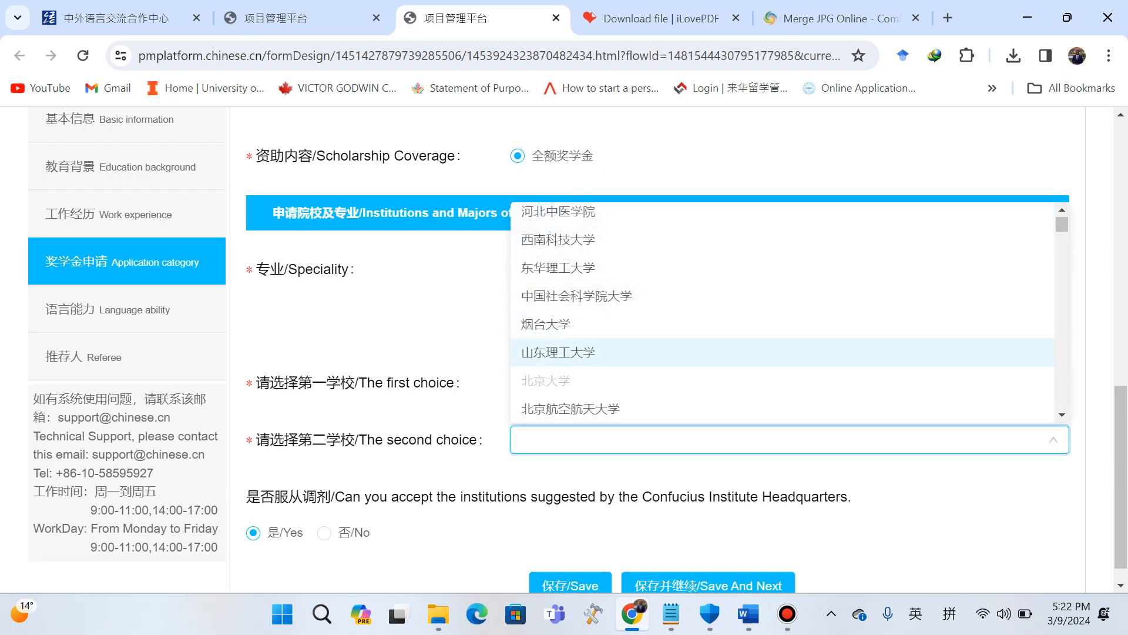
pyautogui.click(558, 351)
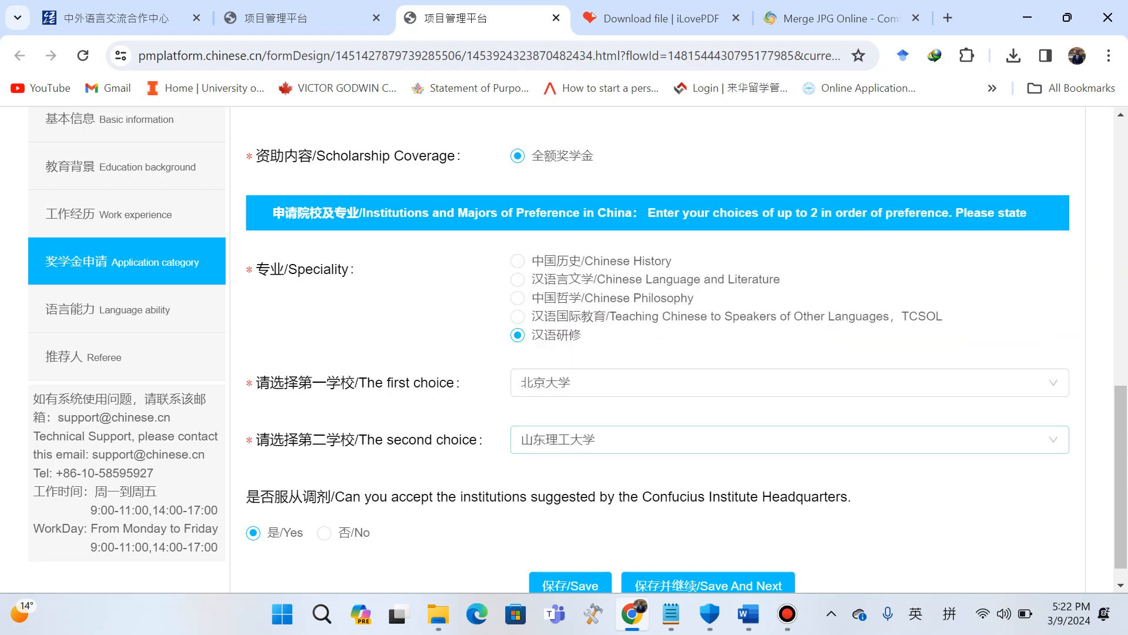
pyautogui.scroll(-1, 558, 352)
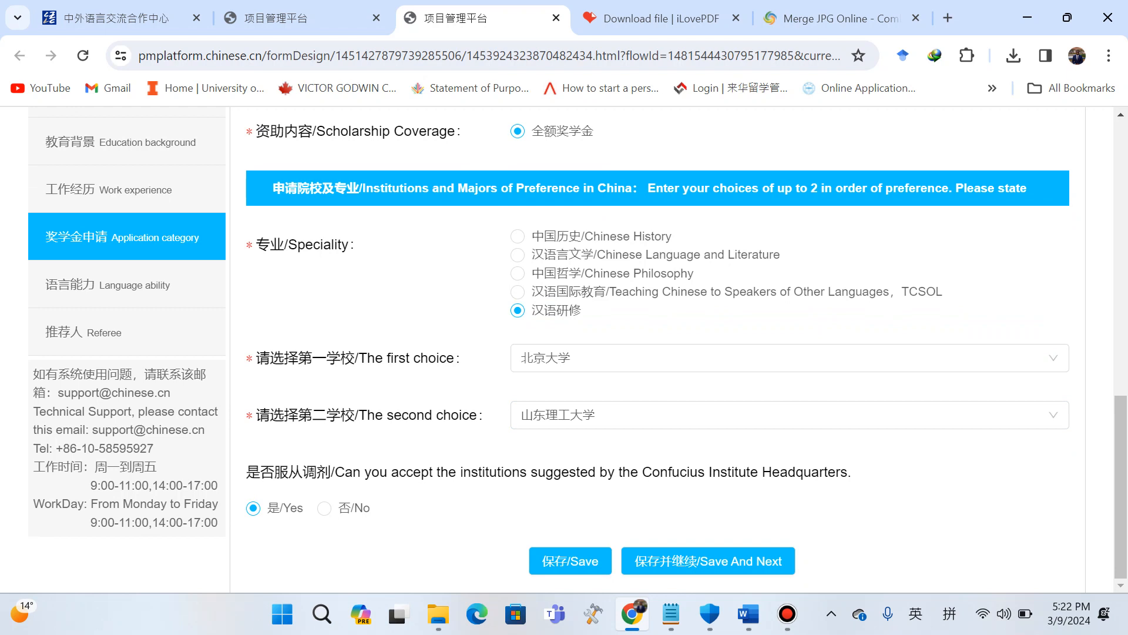
pyautogui.click(708, 561)
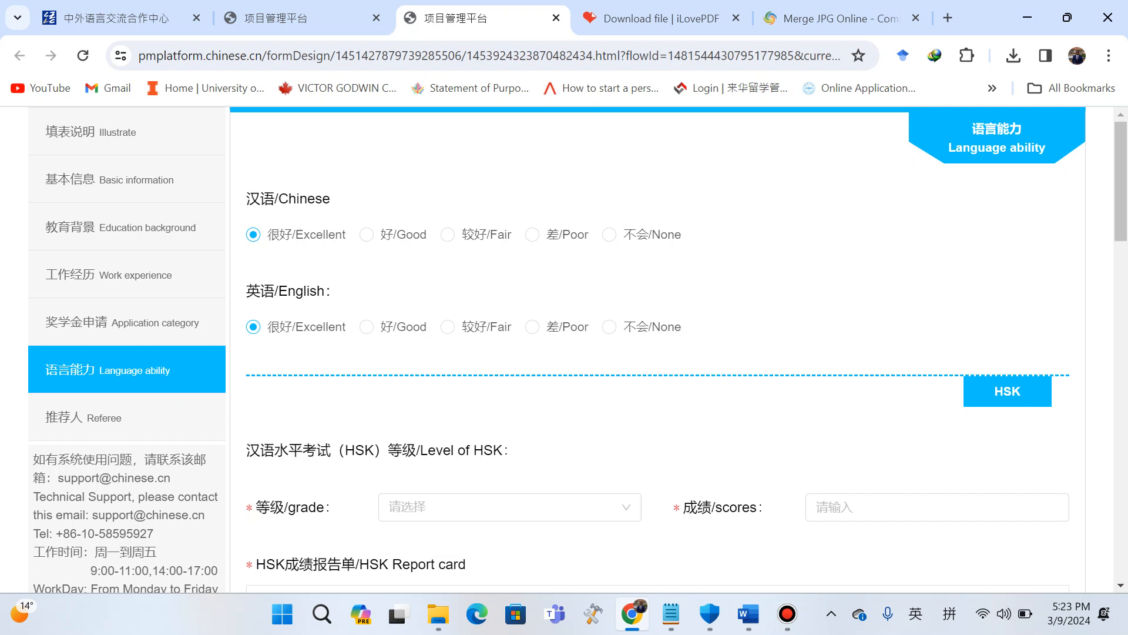
# Rate Chinese ability as 好/Good and enter HSK 四级/Level Four with a score of 300.
pyautogui.click(366, 234)
pyautogui.scroll(-4, 505, 254)
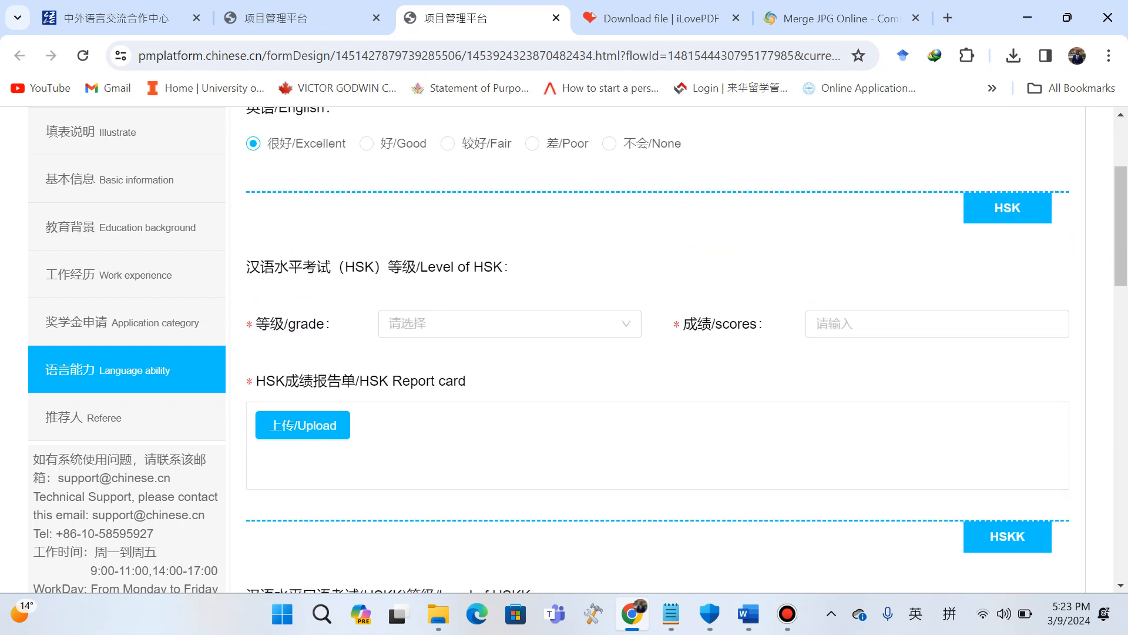
pyautogui.click(505, 254)
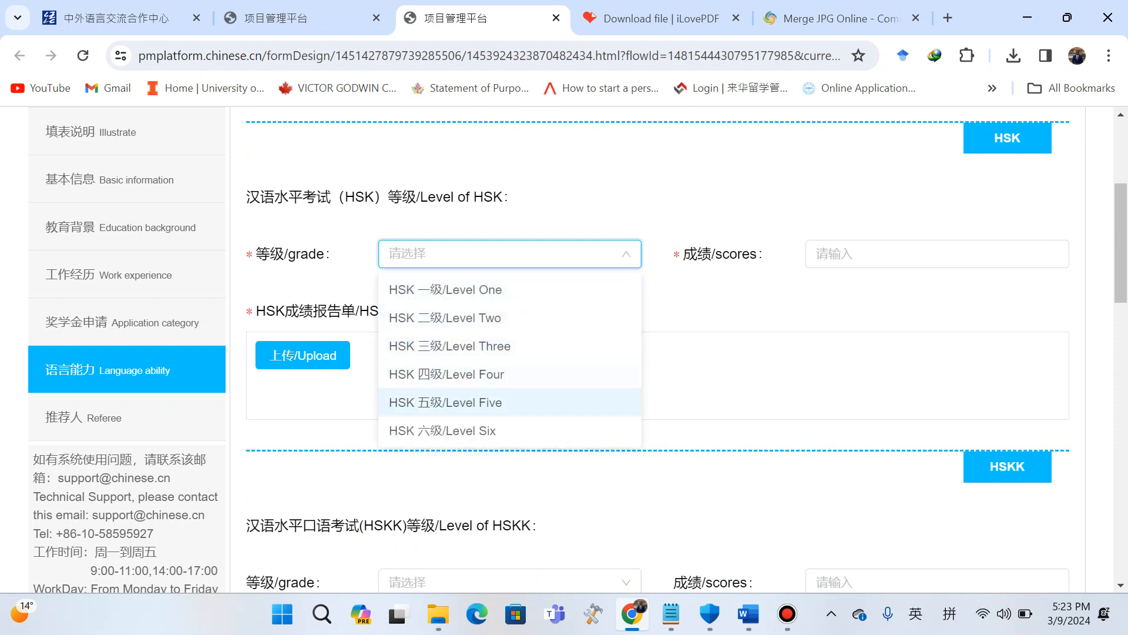
pyautogui.click(446, 374)
pyautogui.click(834, 254)
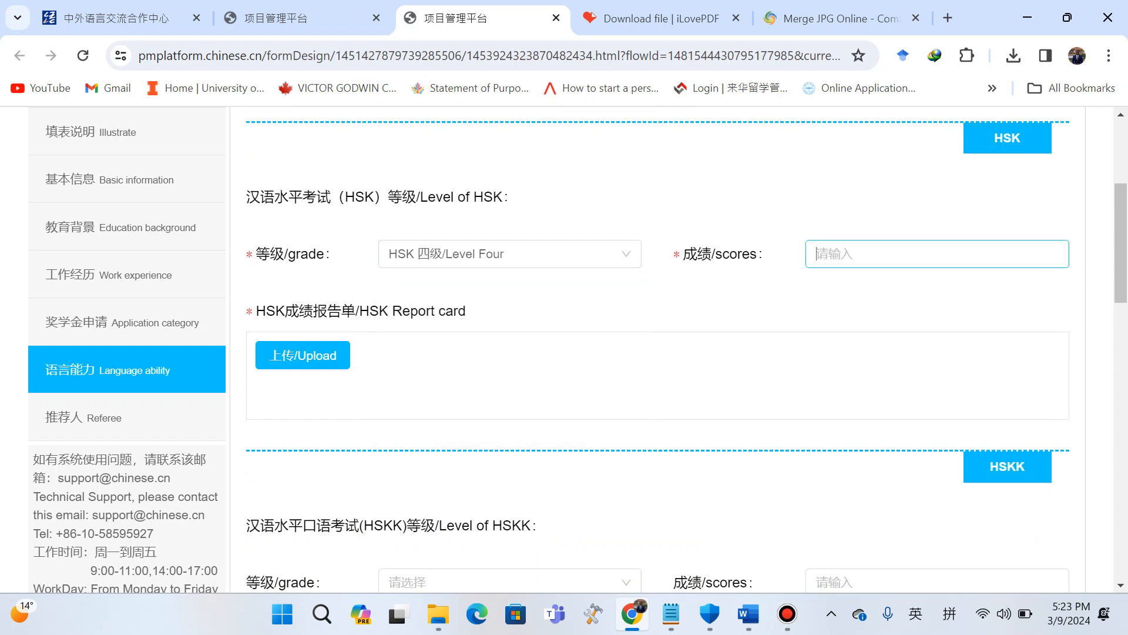
pyautogui.write('3')
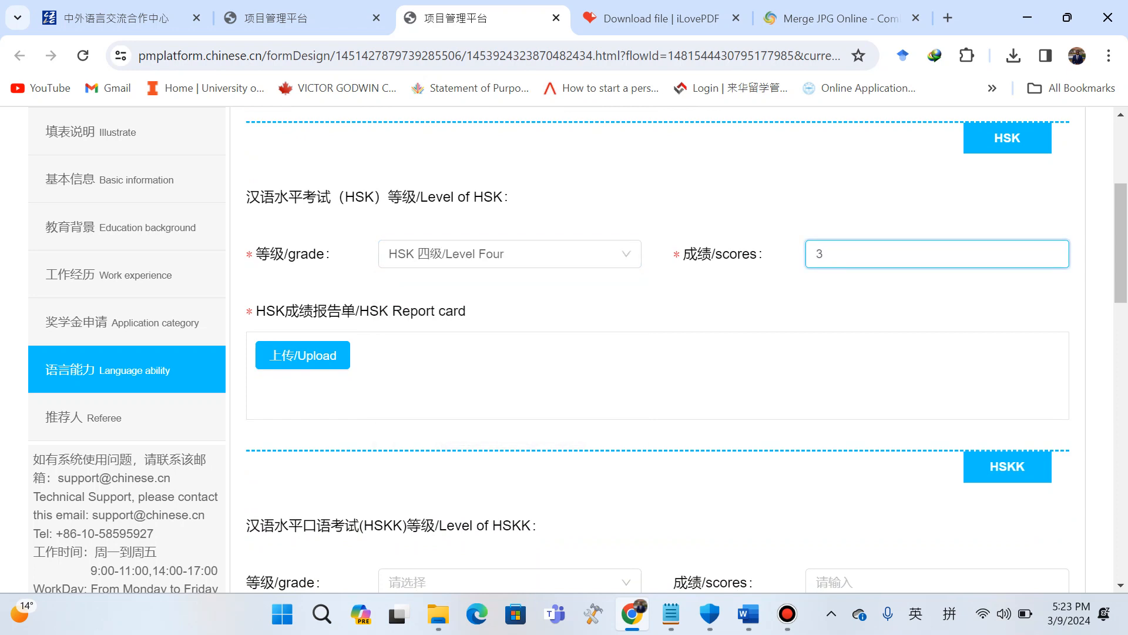
pyautogui.write('00')
# Upload the file 3 from Downloads as the HSK report card.
pyautogui.click(302, 355)
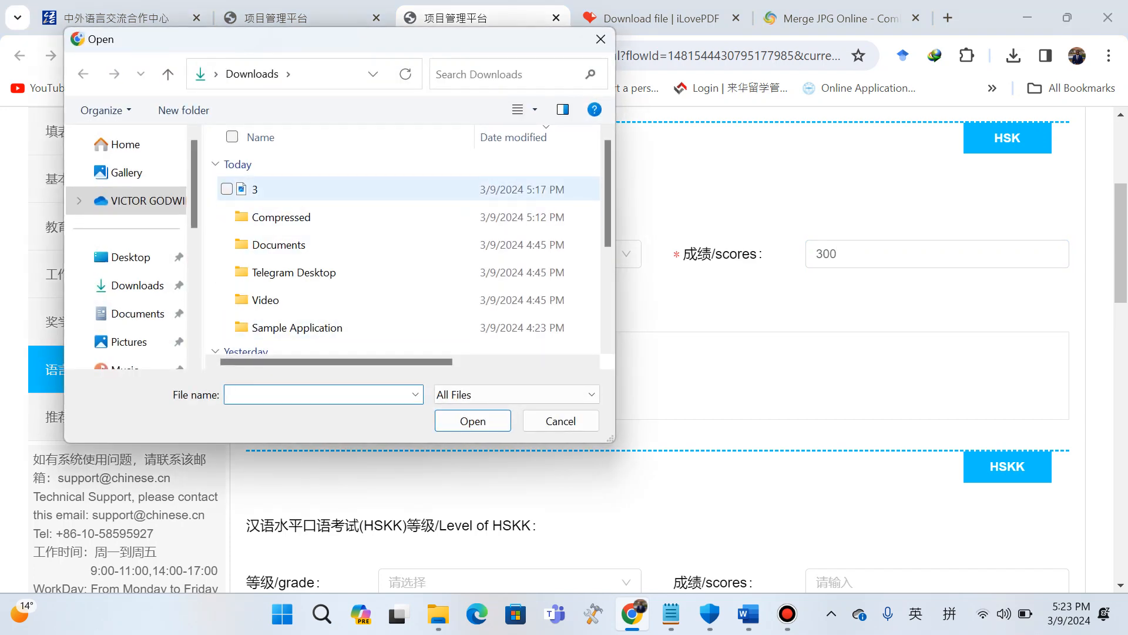
pyautogui.click(254, 189)
pyautogui.click(472, 421)
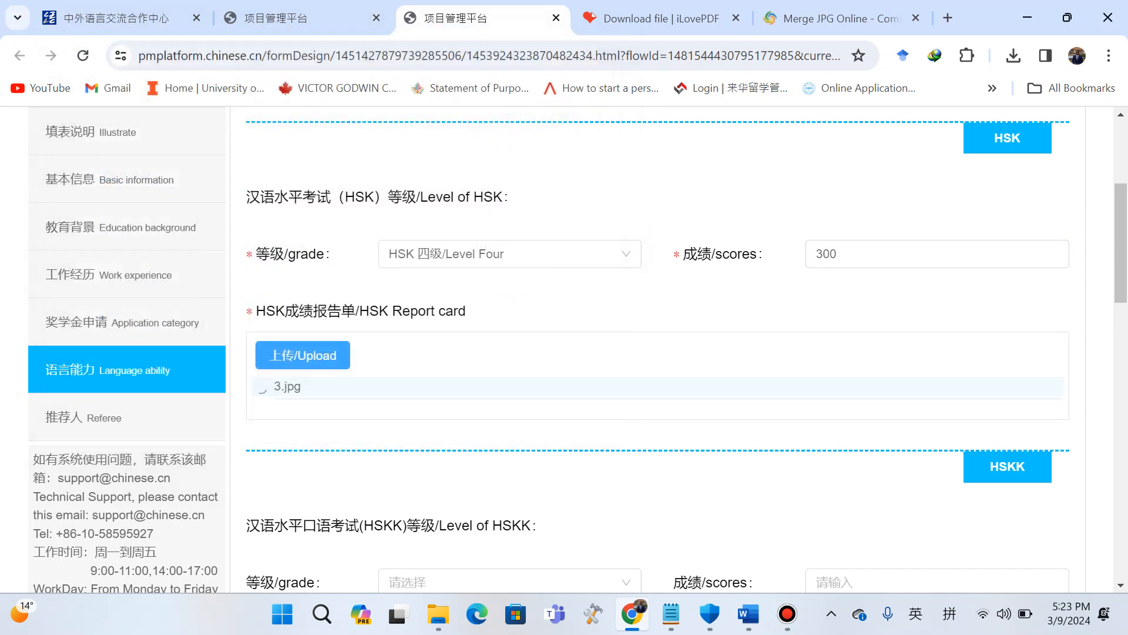
pyautogui.scroll(-5, 657, 356)
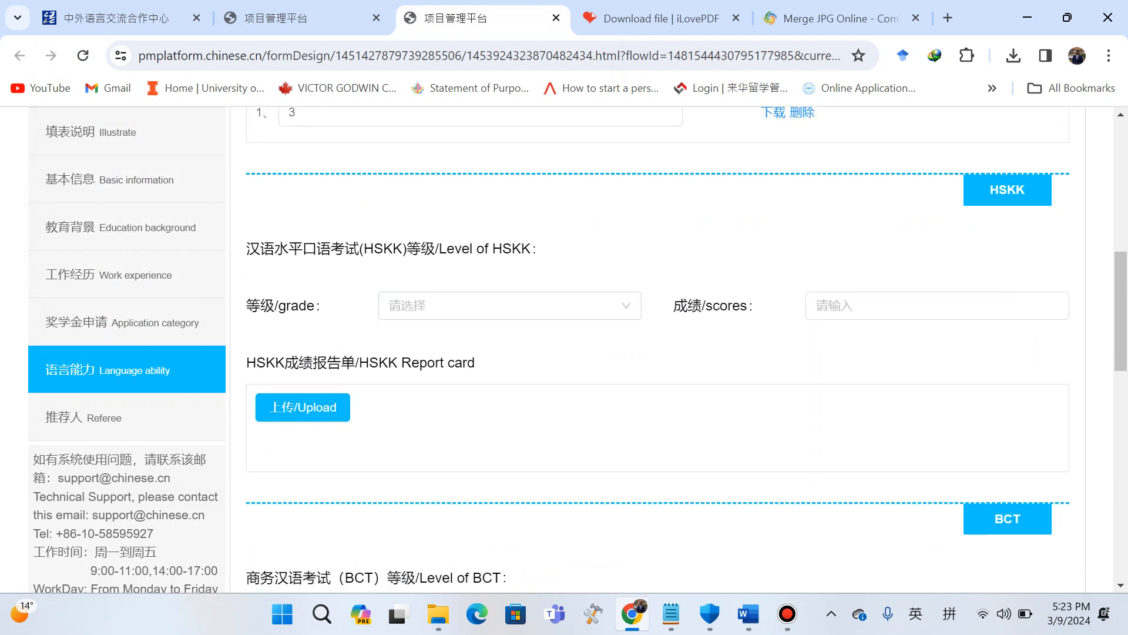
# Set the HSKK grade to HSKK 中级/Intermediate with a score of 90.
pyautogui.scroll(5, 657, 353)
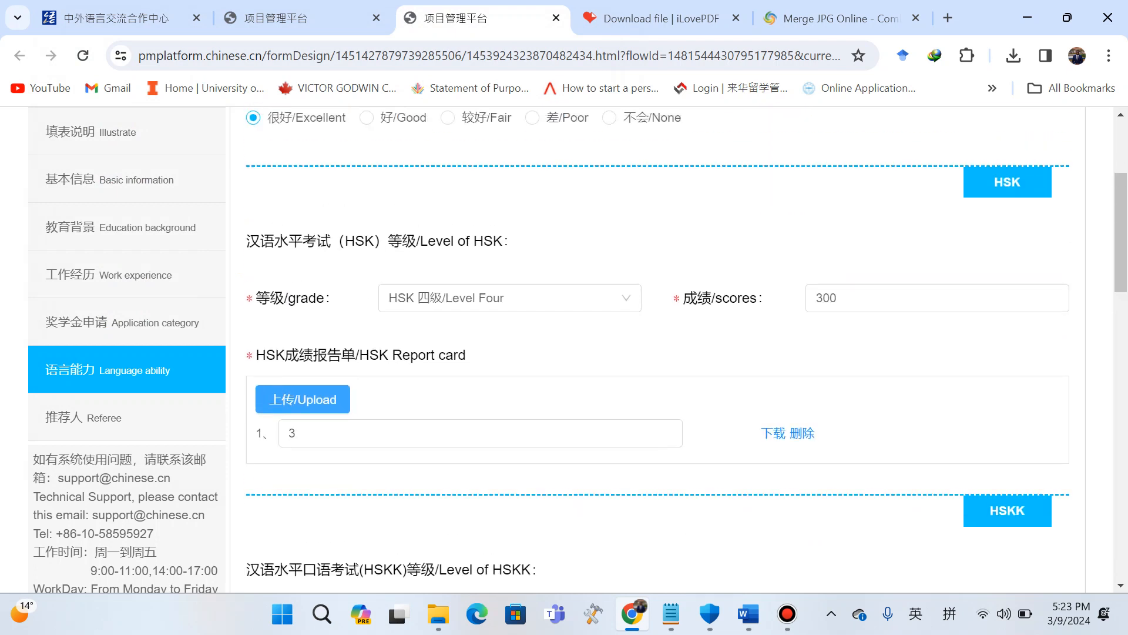
pyautogui.scroll(2, 657, 352)
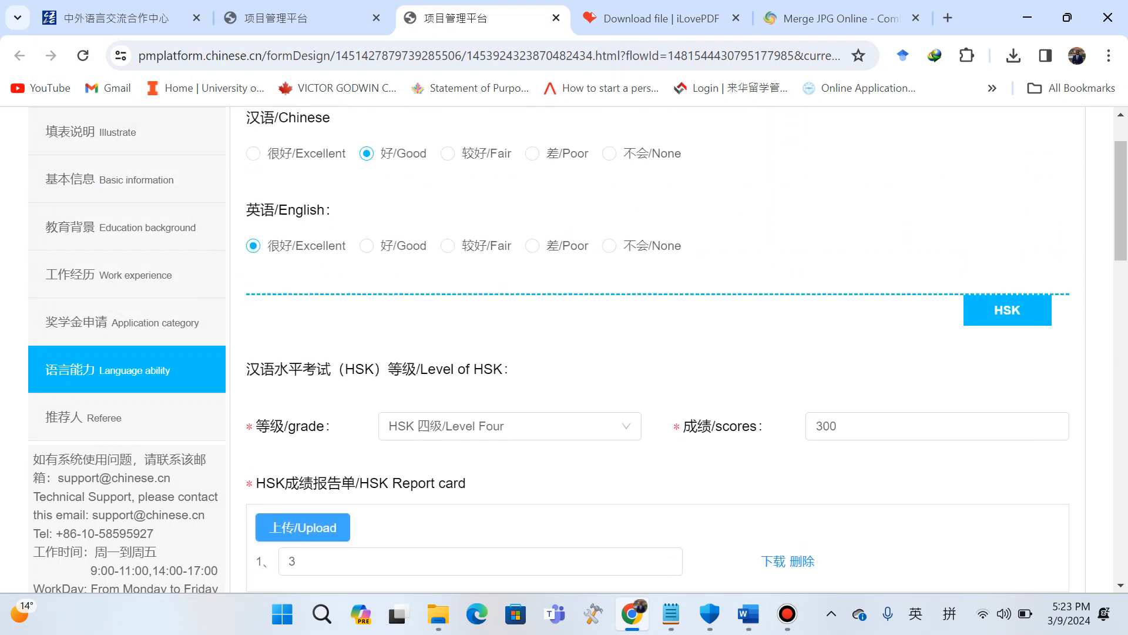
pyautogui.scroll(-5, 657, 352)
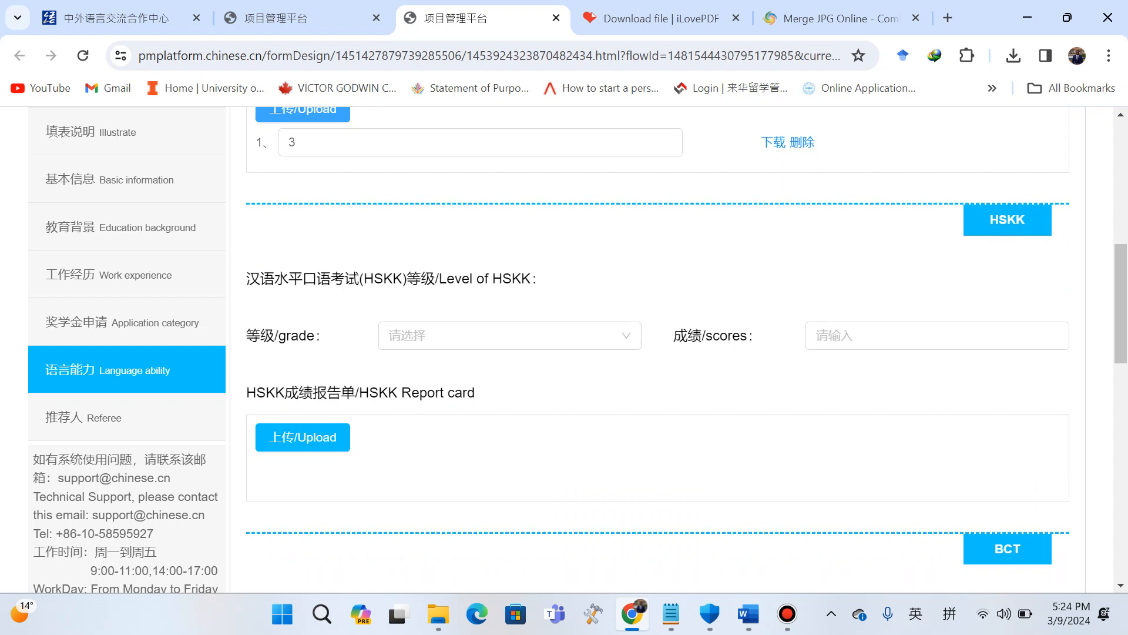
pyautogui.click(510, 335)
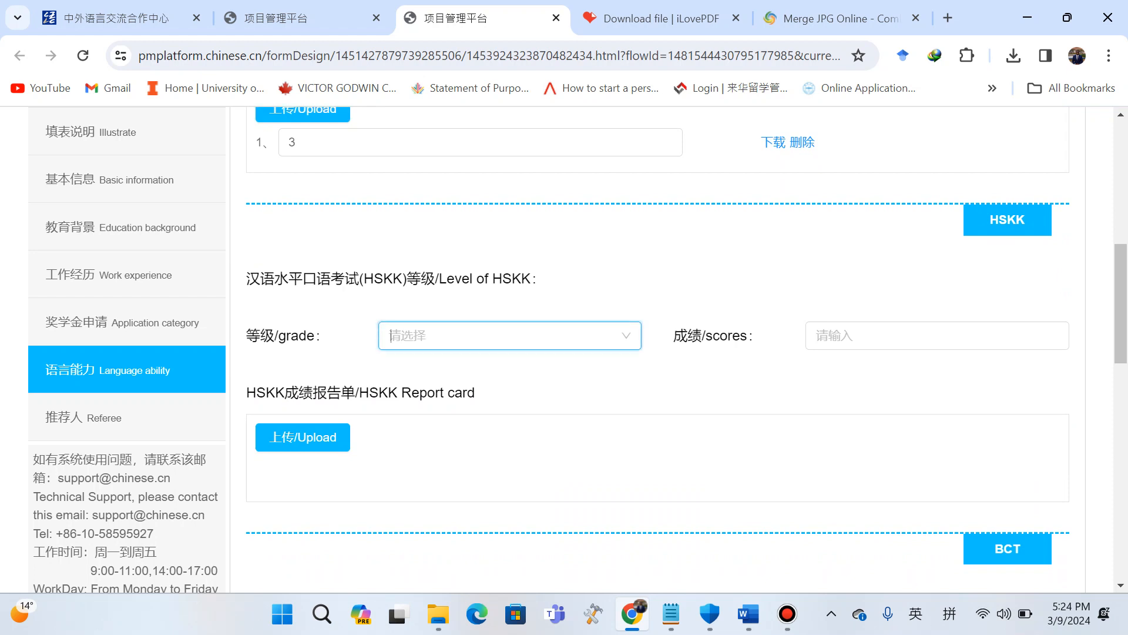
pyautogui.click(455, 399)
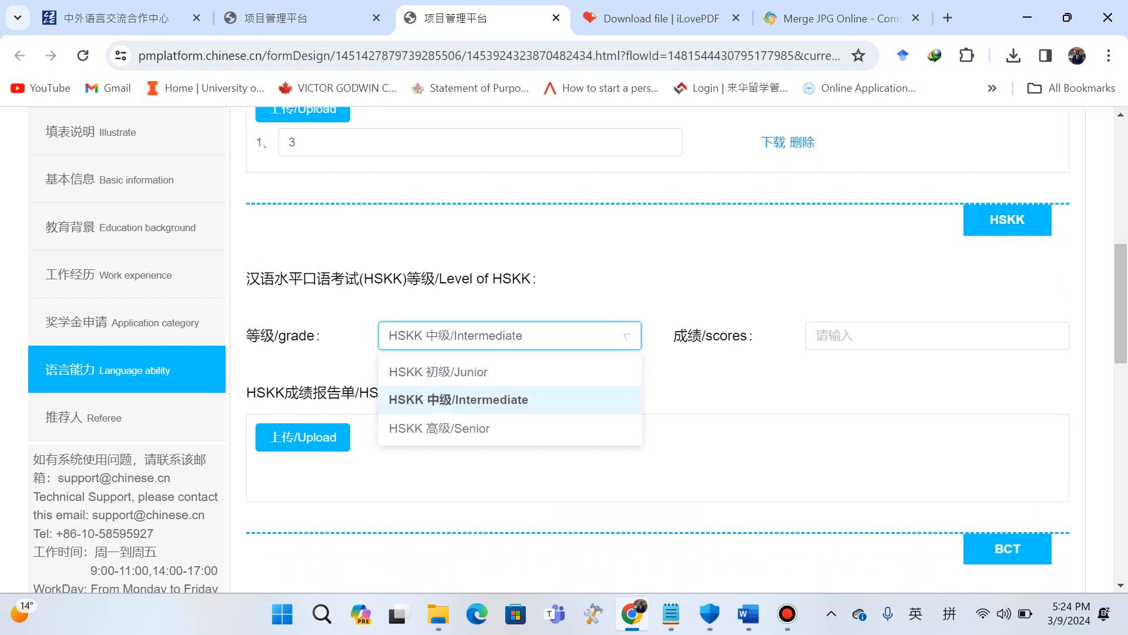
pyautogui.click(937, 336)
pyautogui.write('90')
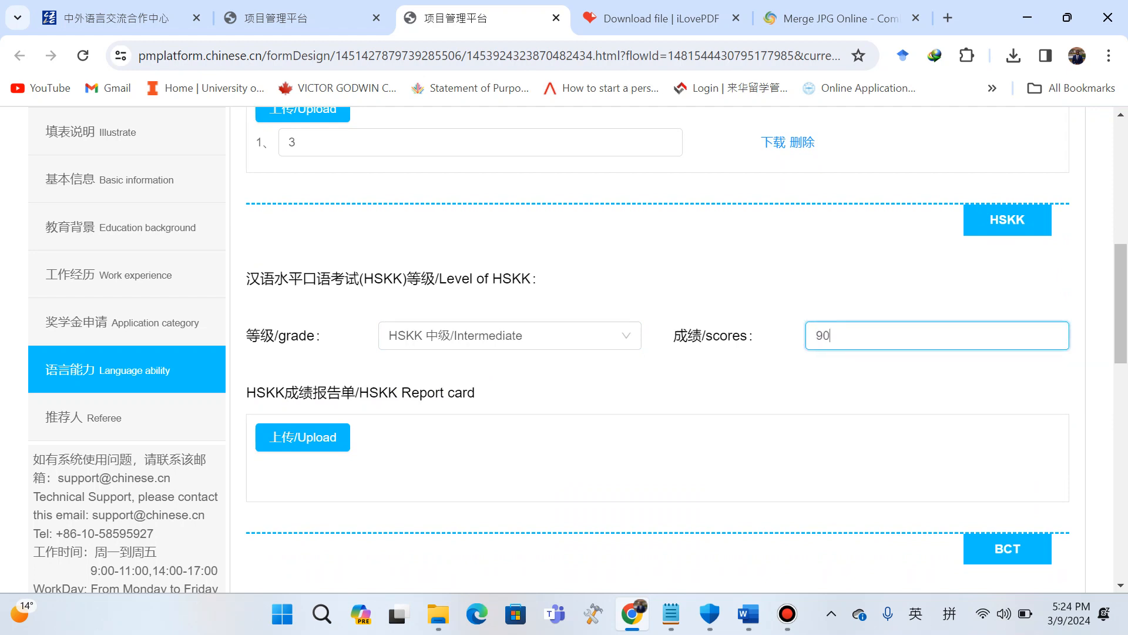
# Upload the file 3 from Downloads as the HSKK report card.
pyautogui.click(302, 437)
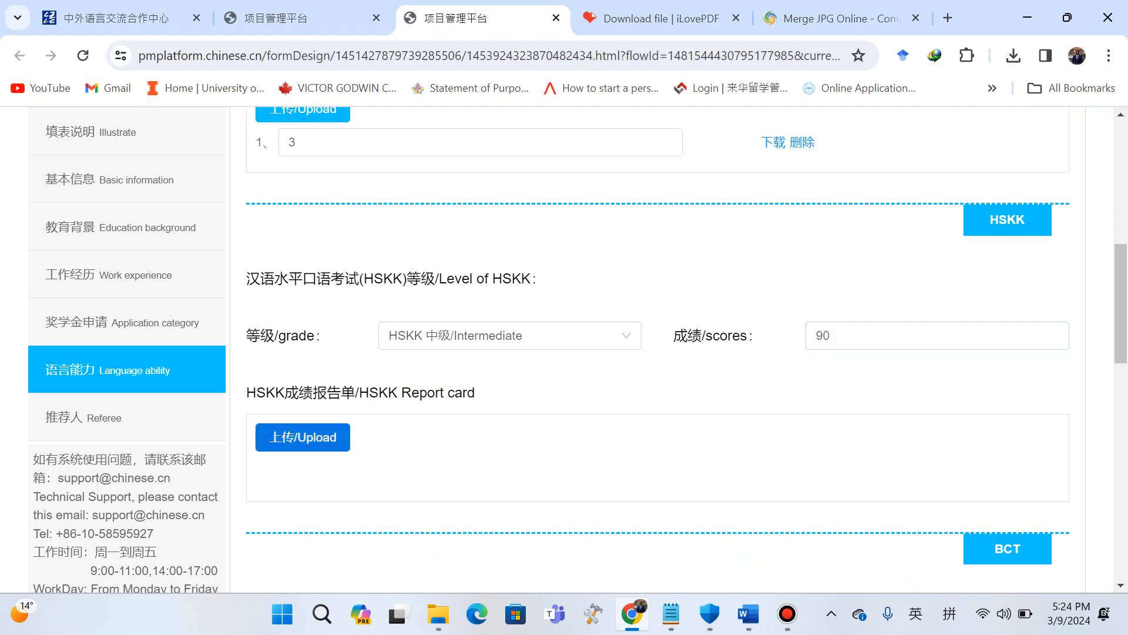
pyautogui.click(294, 189)
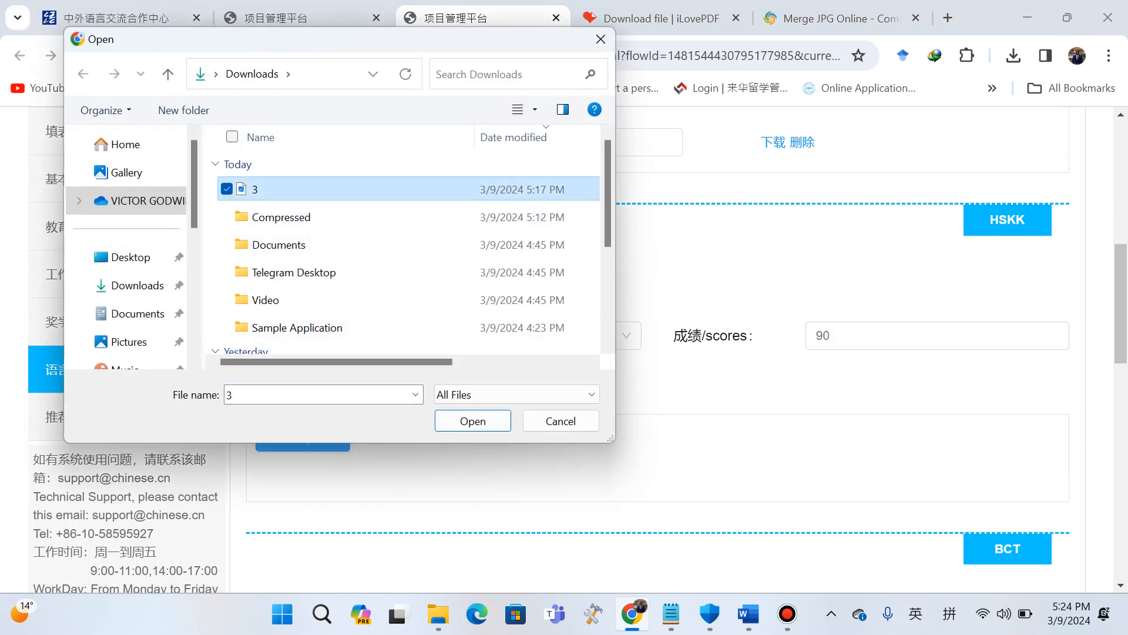
pyautogui.click(473, 421)
pyautogui.scroll(-4, 657, 349)
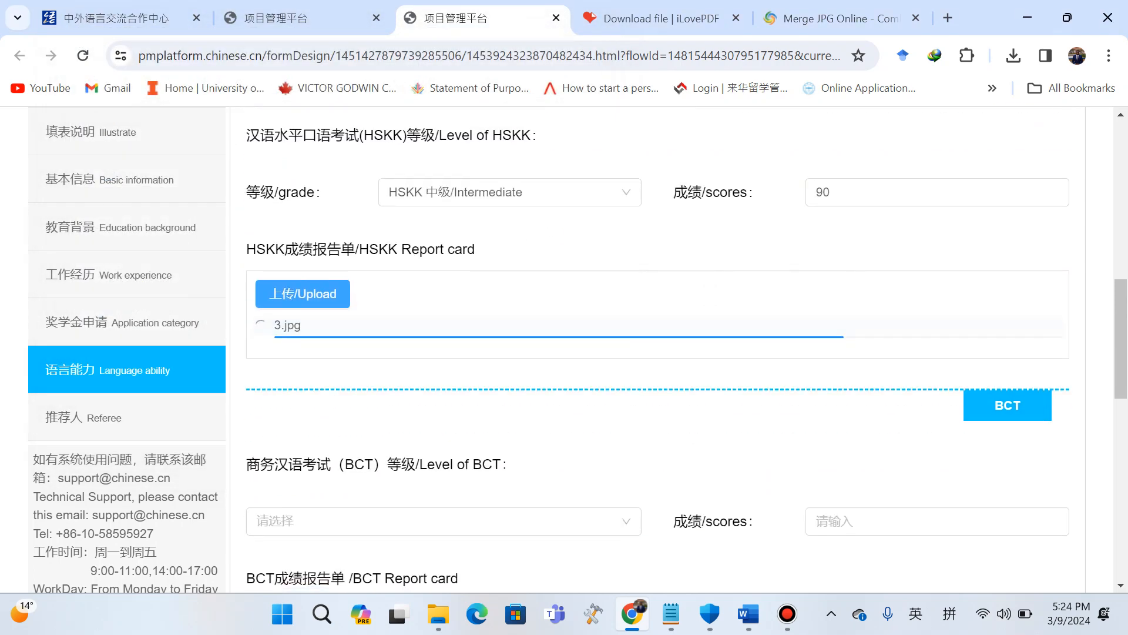
# Answer No to being taught in English, then save the language ability section and continue.
pyautogui.scroll(-5, 657, 349)
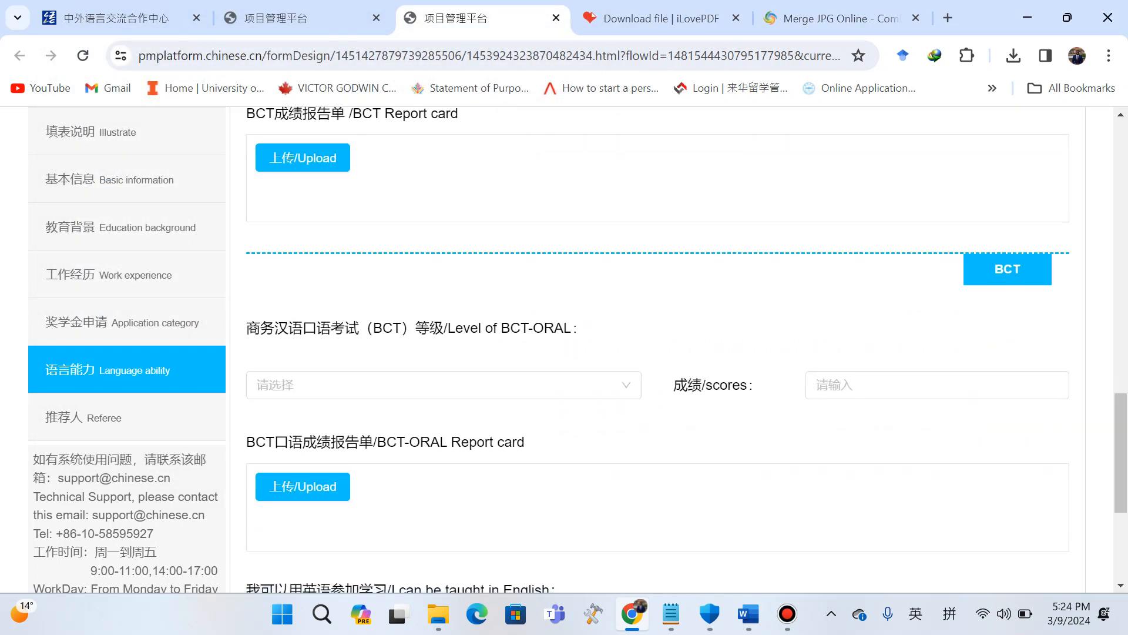
pyautogui.scroll(7, 657, 349)
pyautogui.scroll(2, 657, 349)
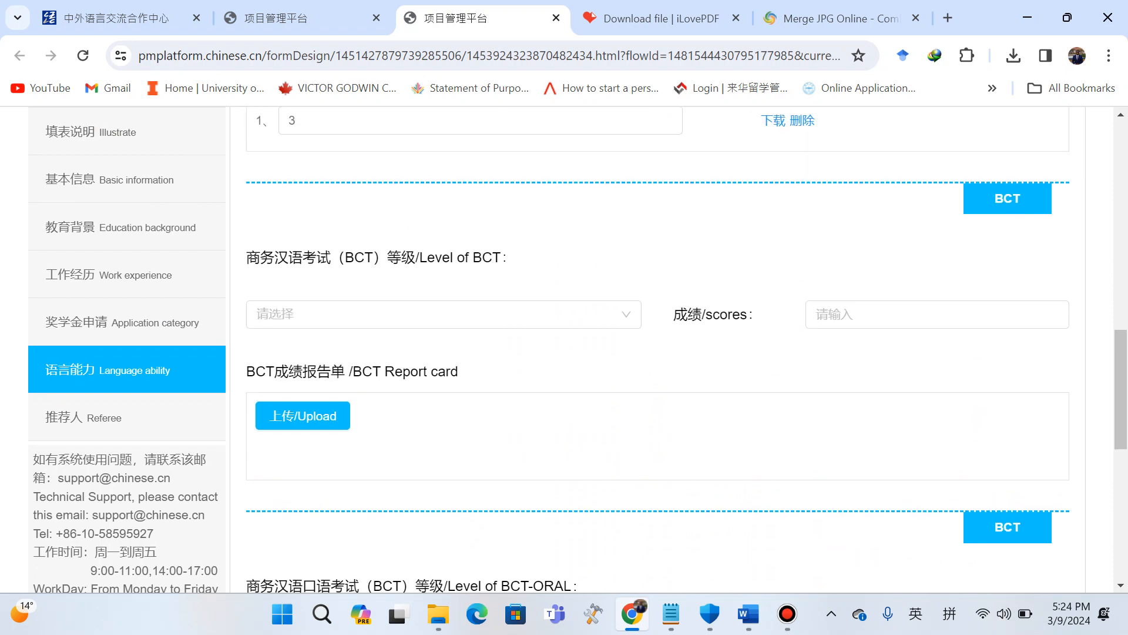
pyautogui.scroll(-9, 657, 349)
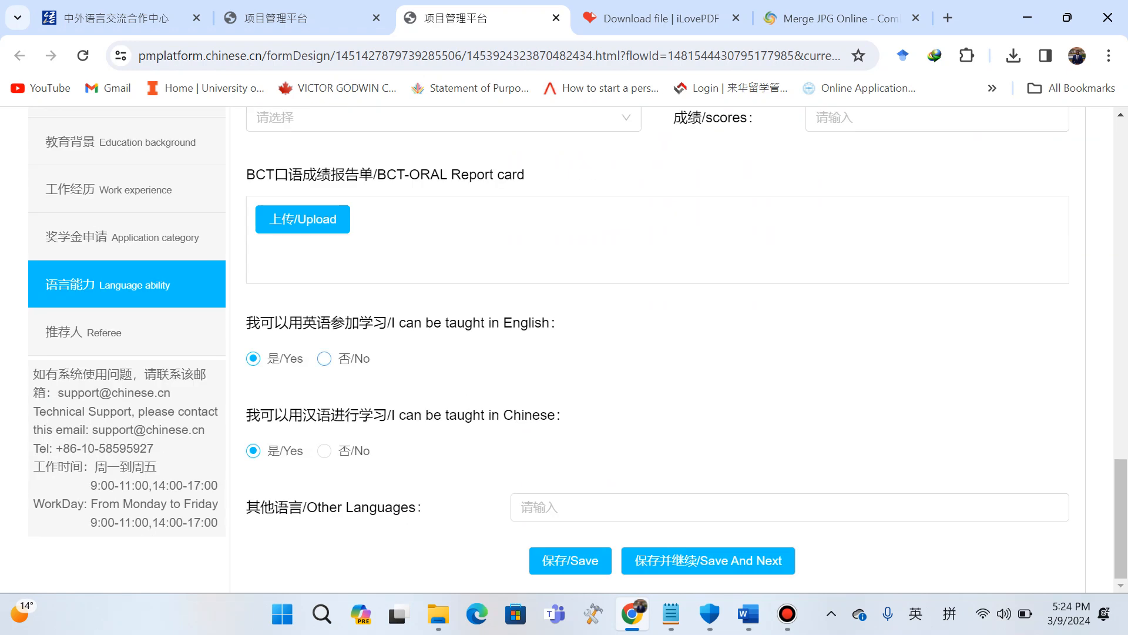
pyautogui.click(324, 359)
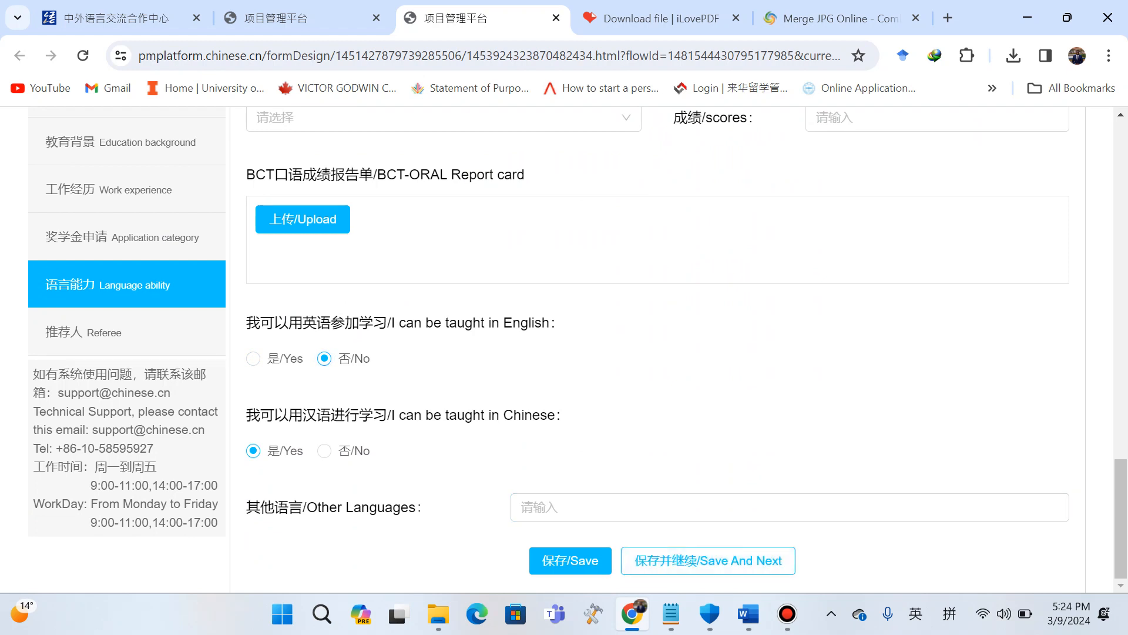
pyautogui.click(708, 560)
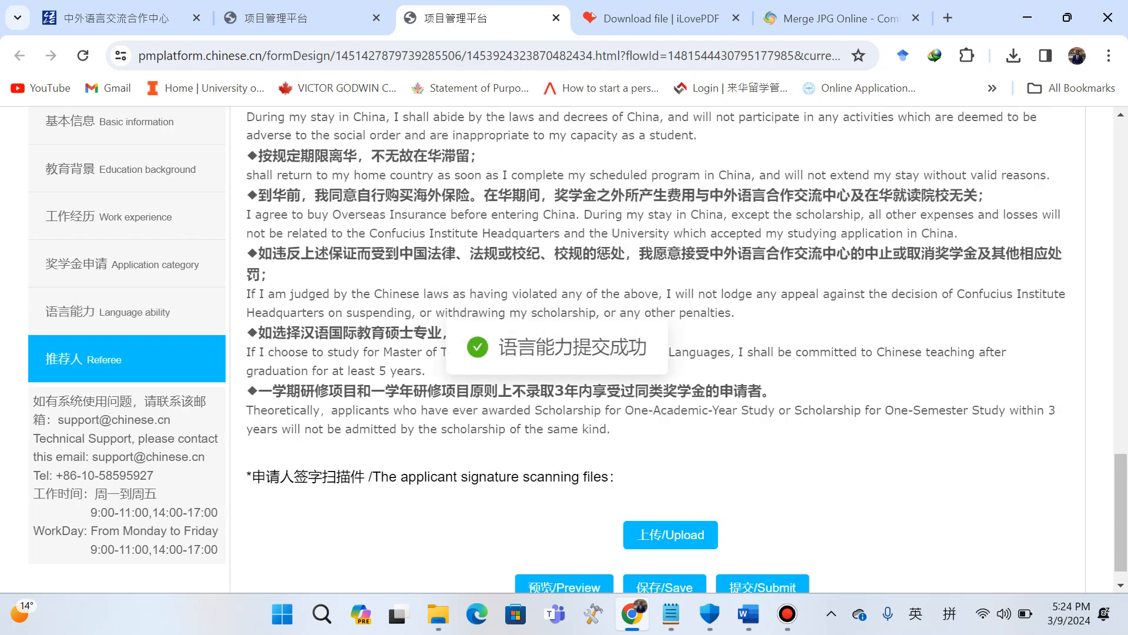
# Upload the file 3 from Downloads as the recommending institute's recommendation letter.
pyautogui.scroll(14, 658, 350)
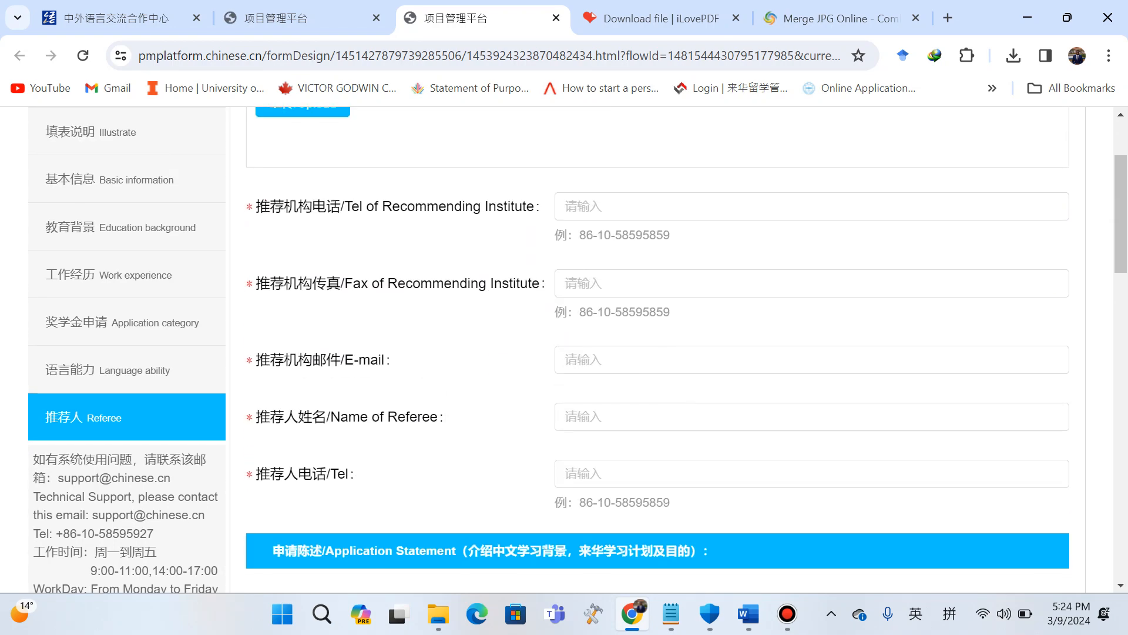
pyautogui.scroll(2, 659, 350)
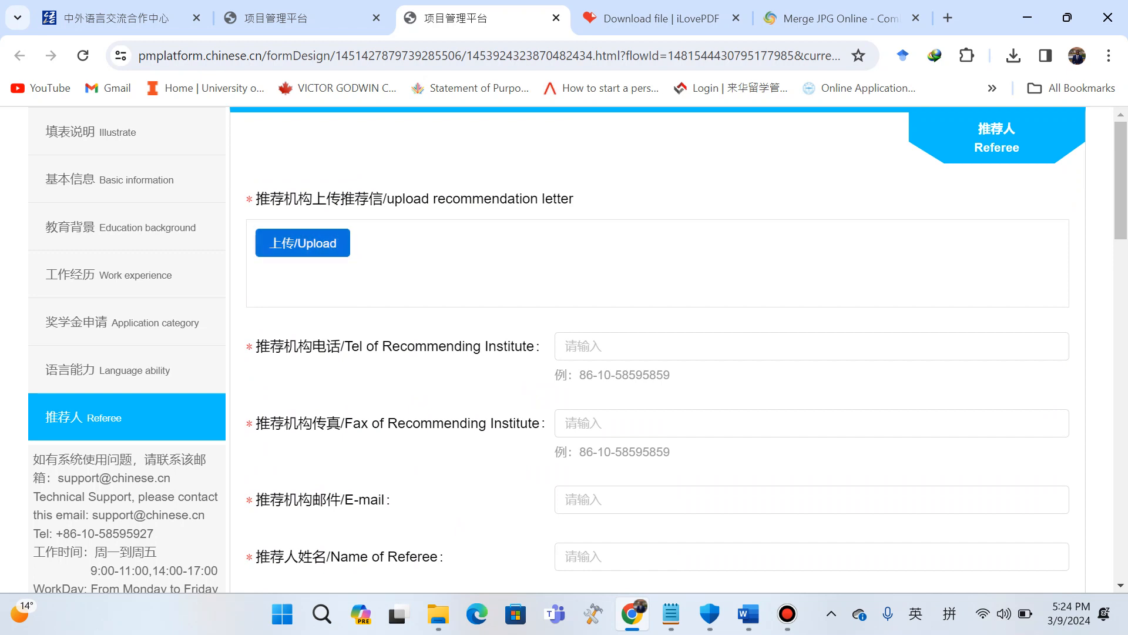
pyautogui.click(303, 242)
pyautogui.click(306, 189)
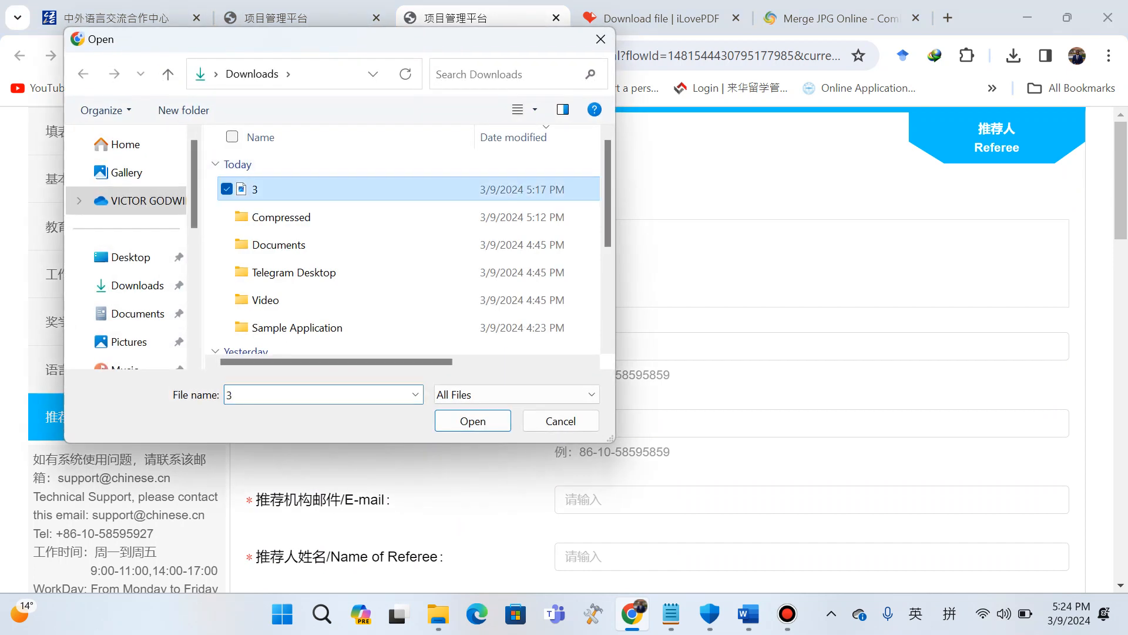
pyautogui.click(472, 420)
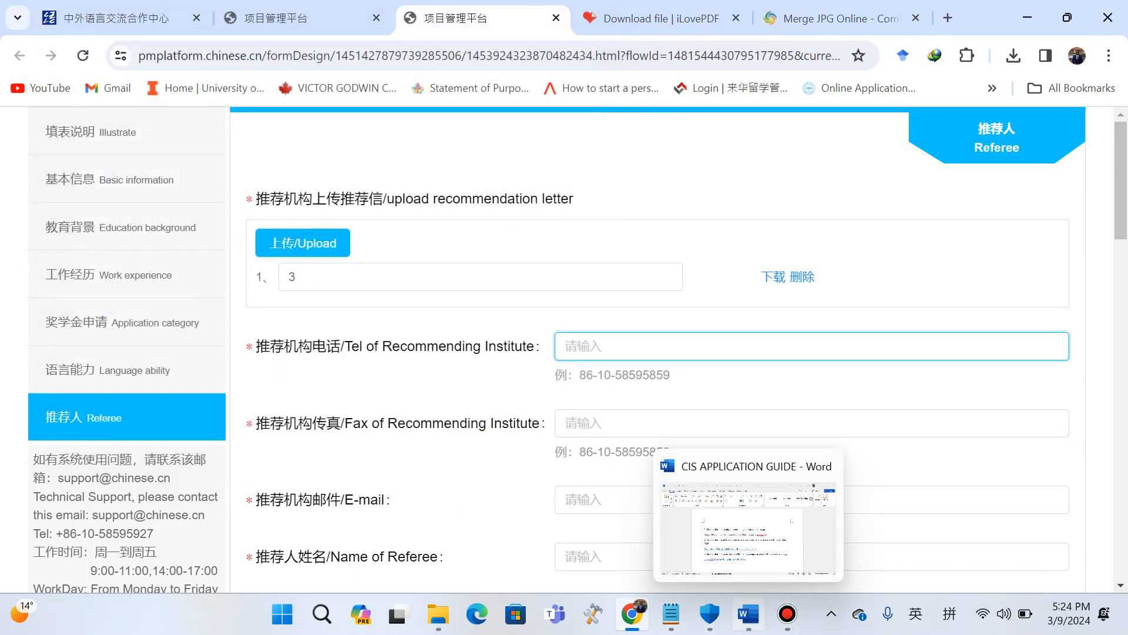
# Switch to the Notepad notes, select the recommending institute's telephone number, and return to the browser.
pyautogui.moveTo(671, 614)
pyautogui.click(599, 530)
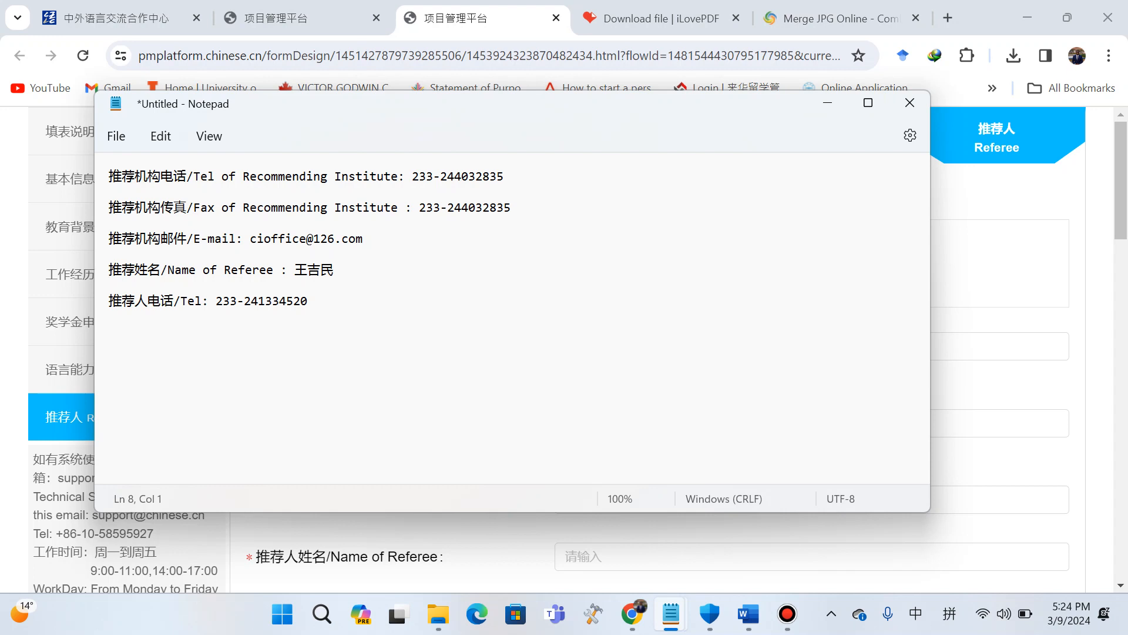
pyautogui.moveTo(412, 176); pyautogui.dragTo(503, 176)
pyautogui.hotkey('ctrl', 'c')
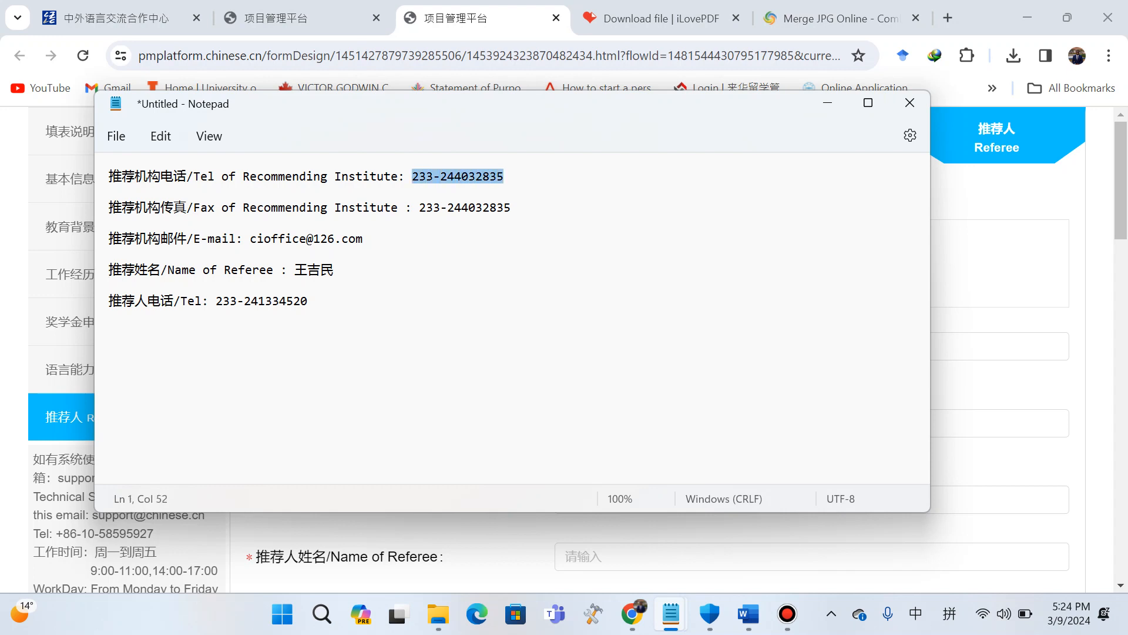
pyautogui.hotkey('alt', 'Tab')
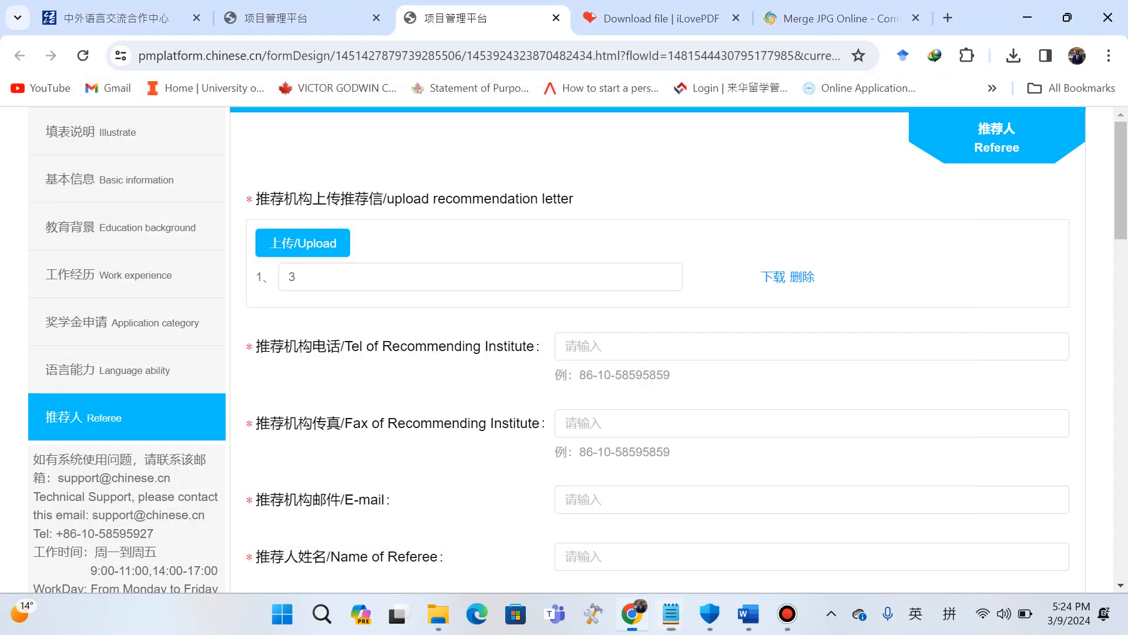
# Paste the recommending institute's telephone number into its Tel of Recommending Institute field.
pyautogui.click(647, 346)
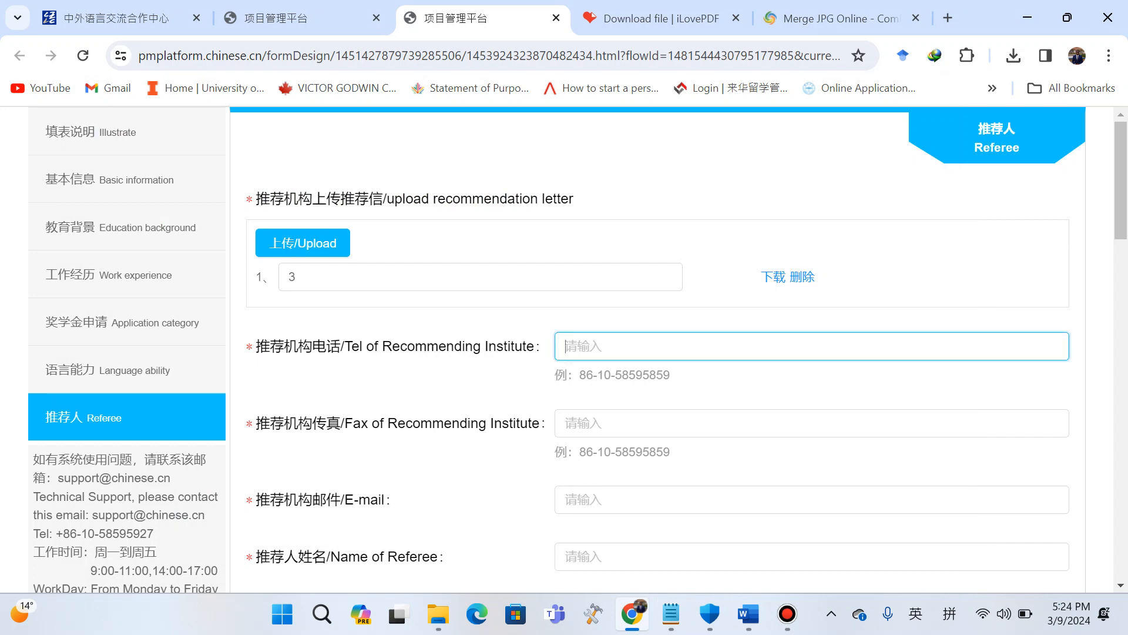
pyautogui.hotkey('ctrl', 'v')
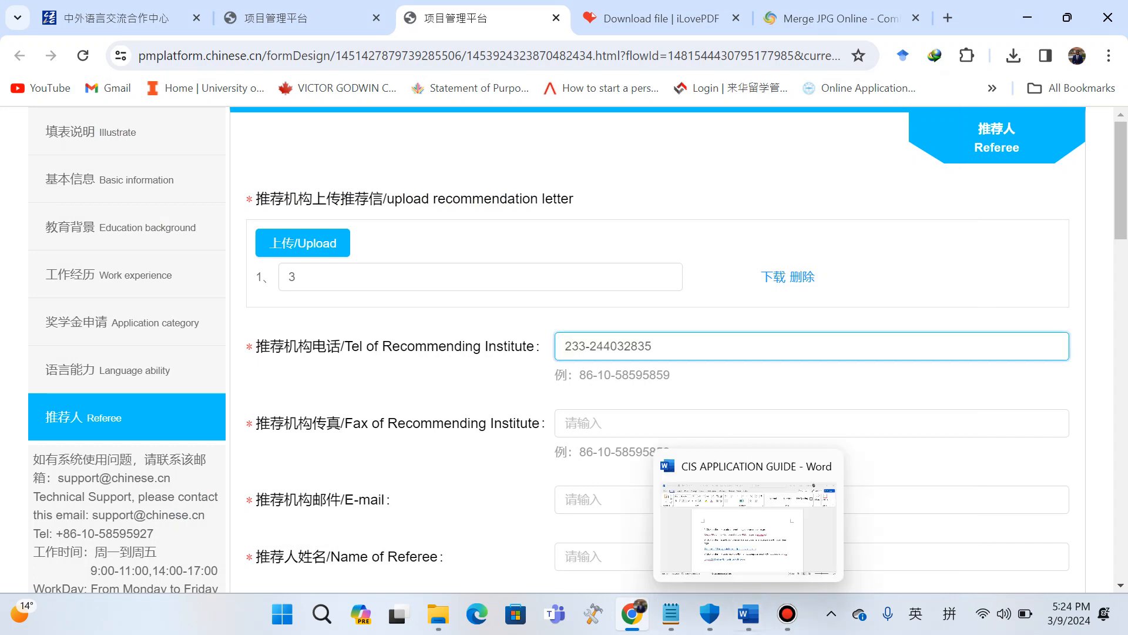
# Switch to the Untitled Notepad notes, select the institute's fax number, and return to the browser.
pyautogui.moveTo(671, 614)
pyautogui.click(765, 529)
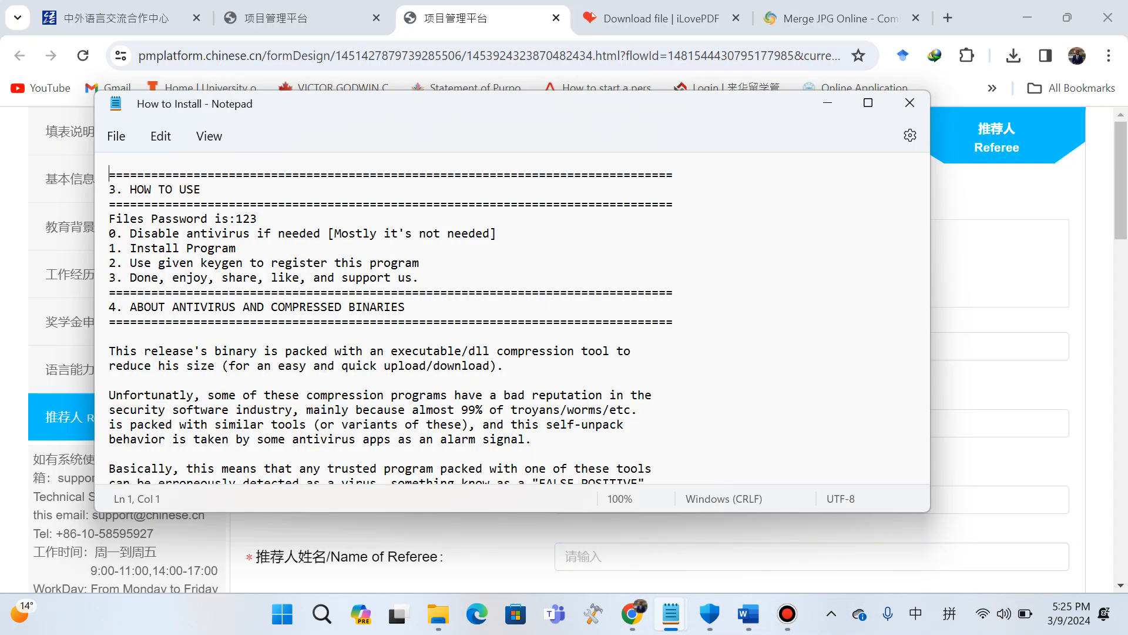
pyautogui.click(910, 103)
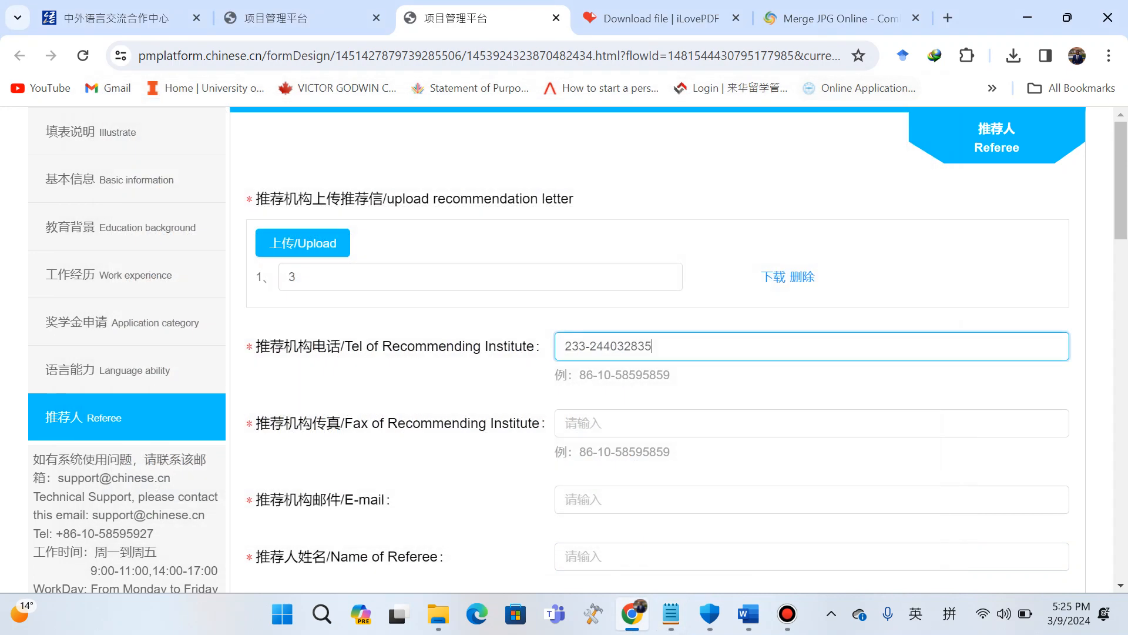
pyautogui.moveTo(701, 621)
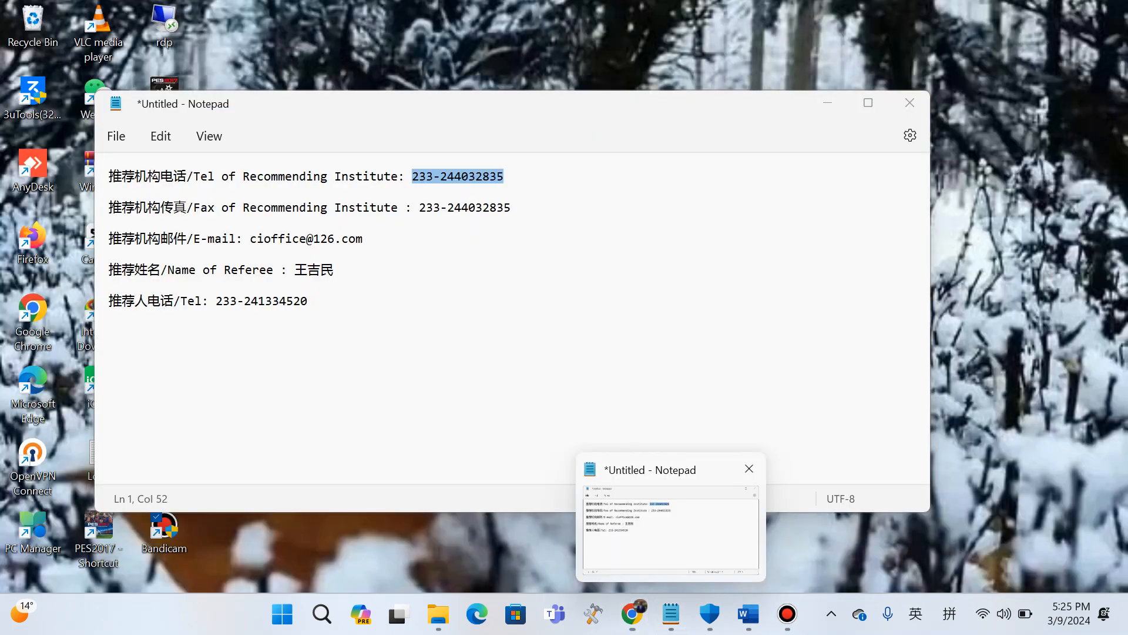
pyautogui.click(667, 517)
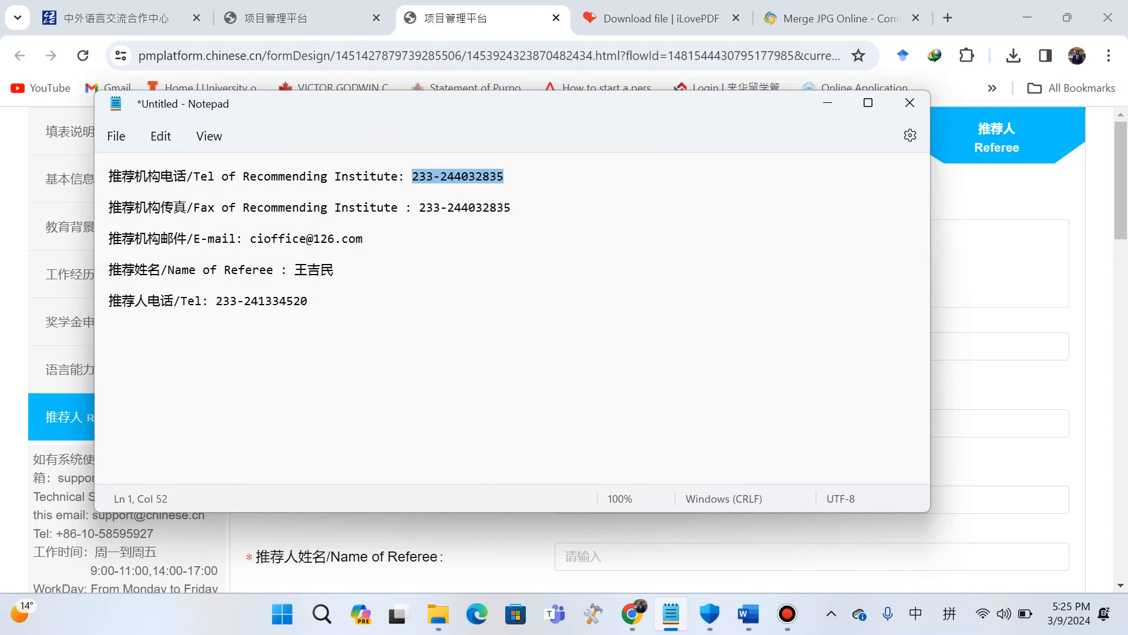
pyautogui.moveTo(419, 207); pyautogui.dragTo(510, 207)
pyautogui.hotkey('ctrl', 'c')
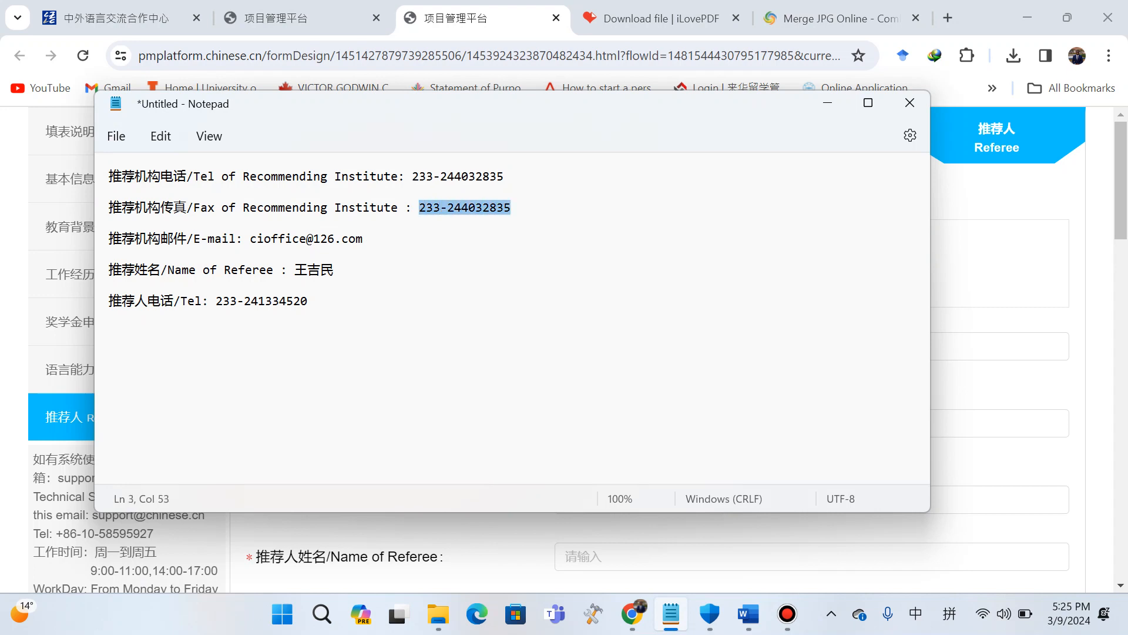
pyautogui.hotkey('alt', 'Tab')
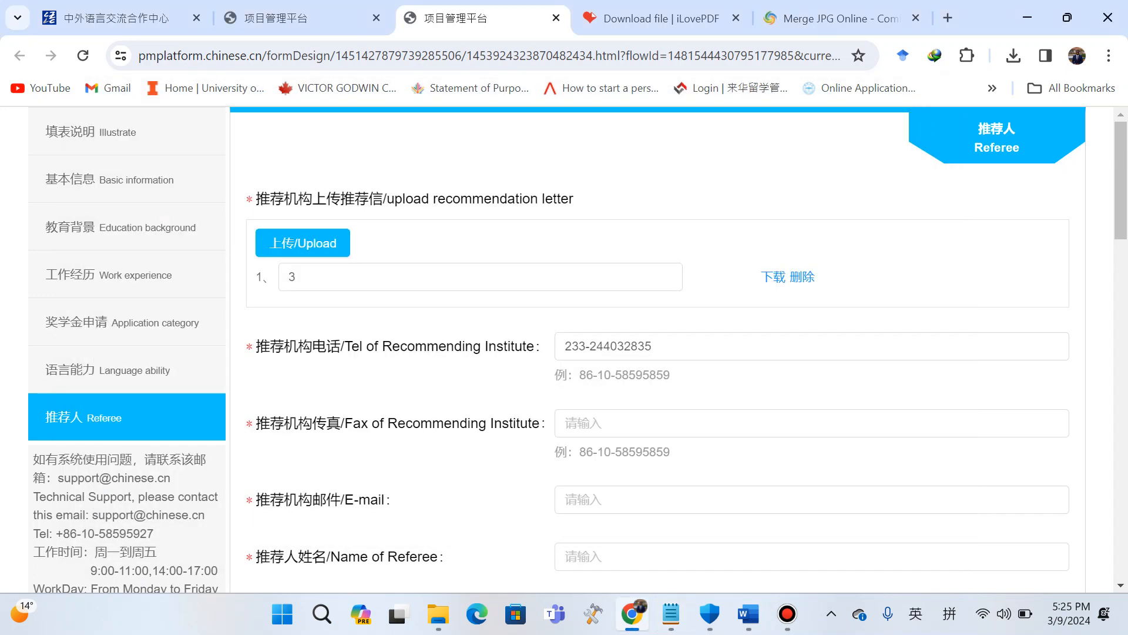
# Paste the fax number into the Fax of Recommending Institute field.
pyautogui.click(646, 423)
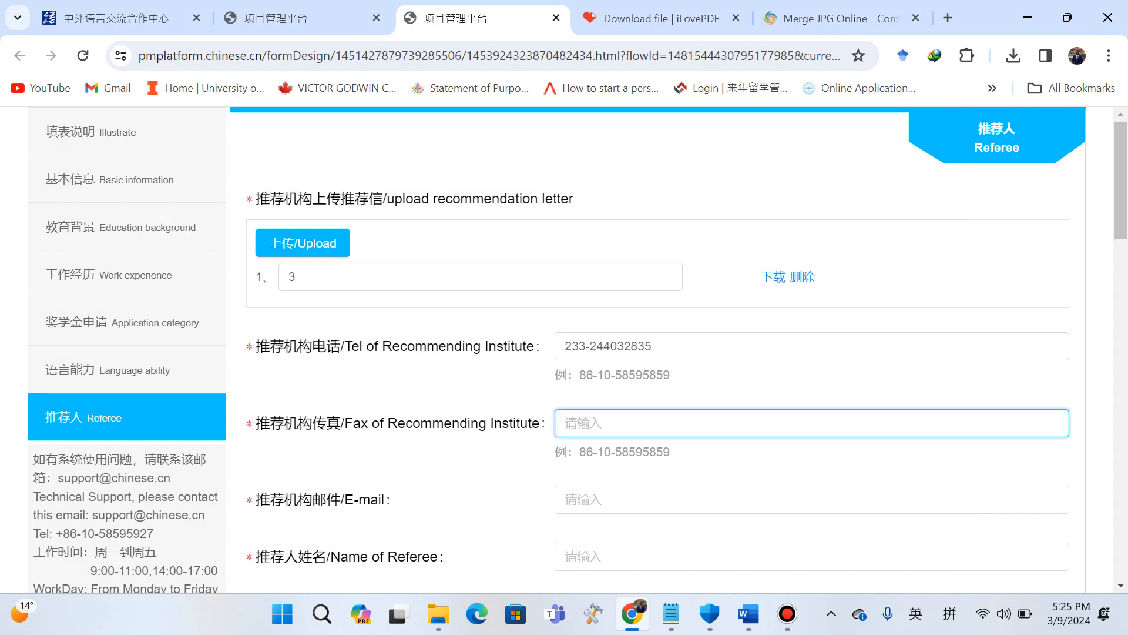
pyautogui.hotkey('ctrl', 'v')
pyautogui.scroll(-3, 646, 352)
# Copy the institute's e-mail address from the notes and paste it into the recommending institute E-mail field.
pyautogui.moveTo(748, 613)
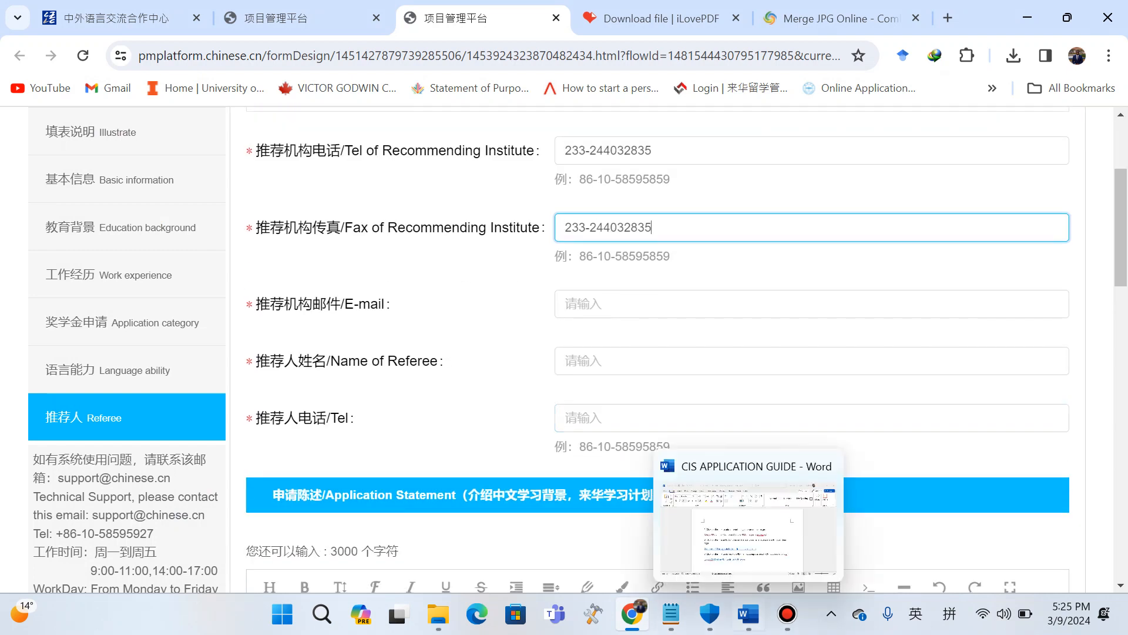
pyautogui.click(670, 614)
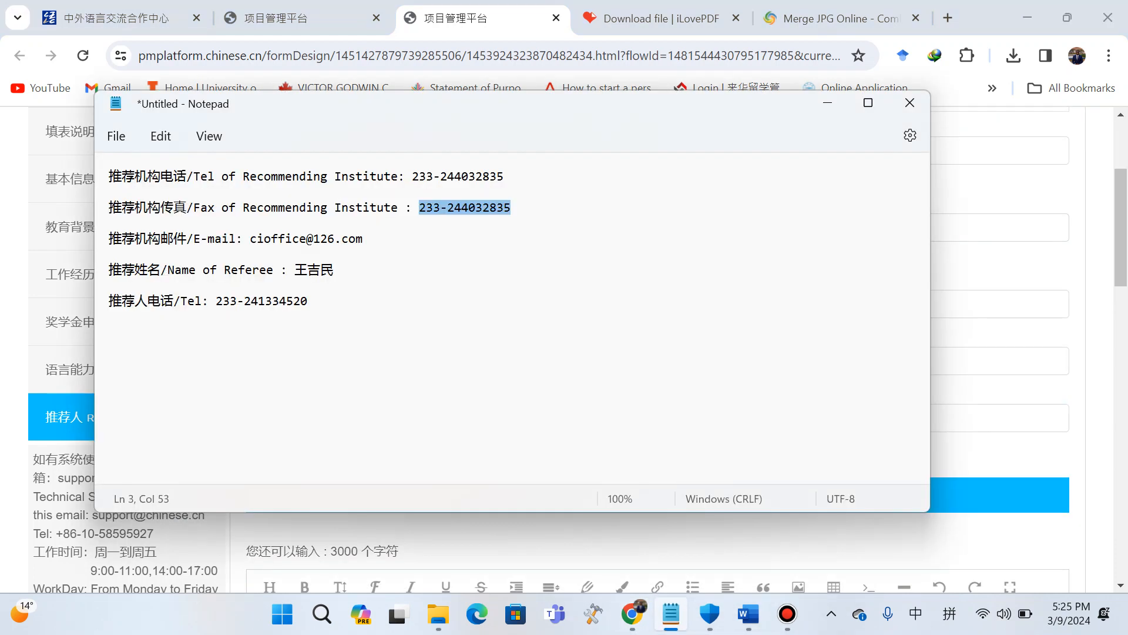
pyautogui.moveTo(250, 238); pyautogui.dragTo(363, 238)
pyautogui.hotkey('ctrl', 'c')
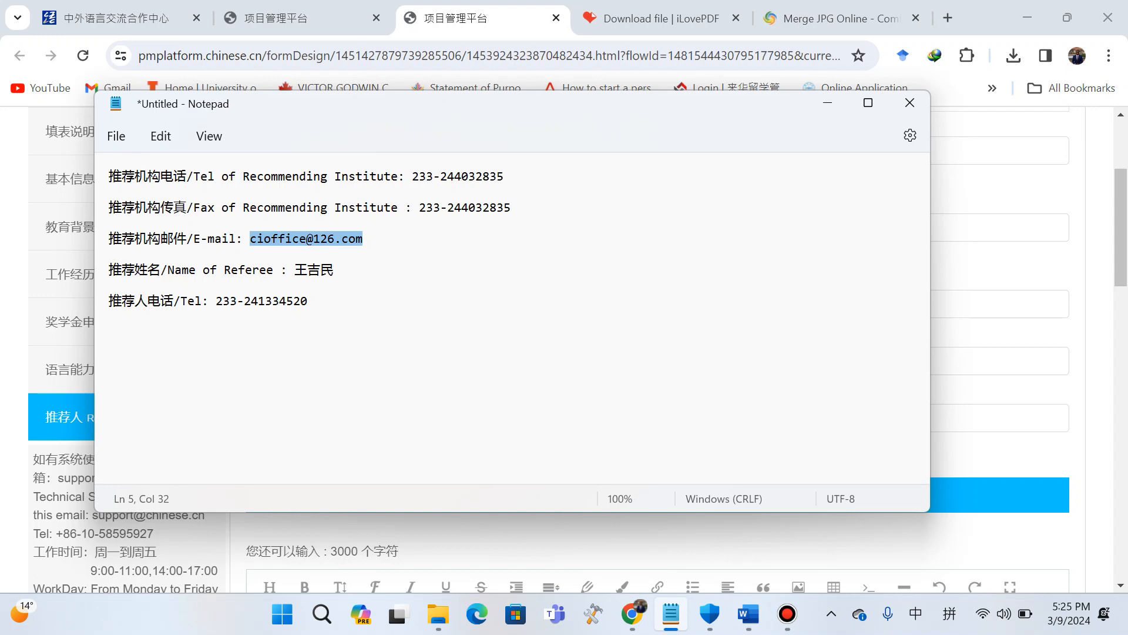
pyautogui.click(999, 188)
pyautogui.click(811, 303)
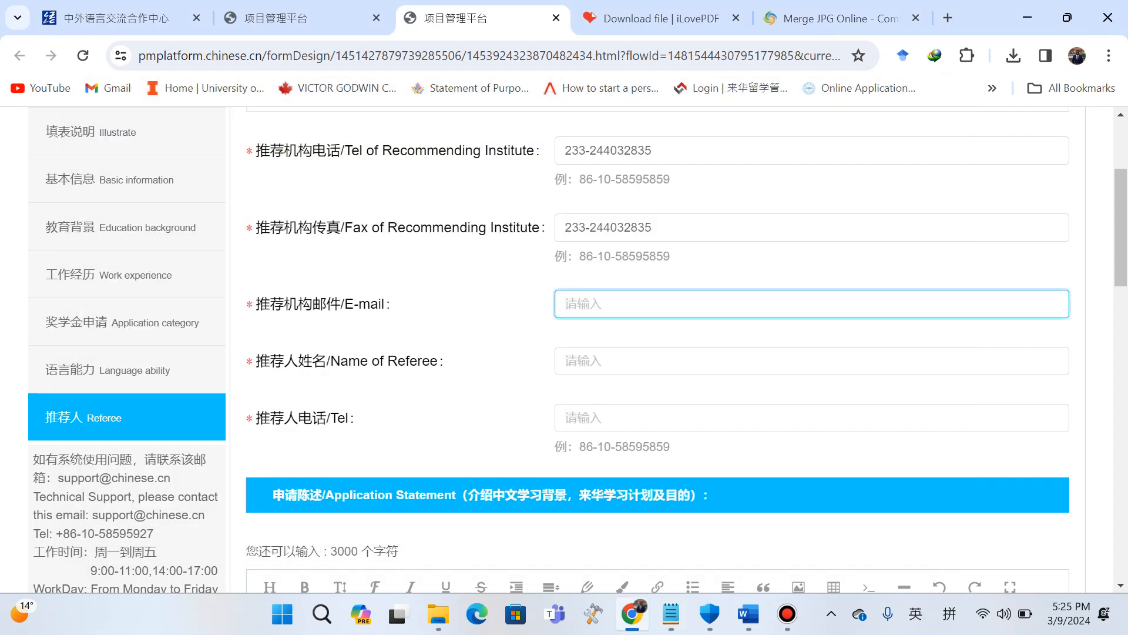
pyautogui.hotkey('ctrl', 'v')
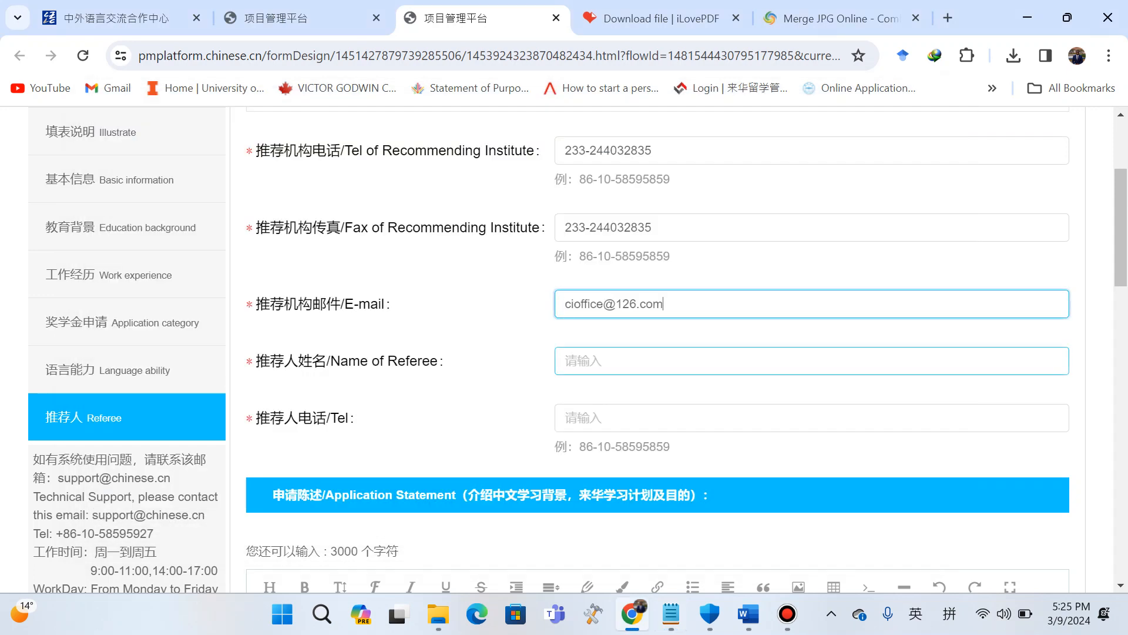
# Copy the referee's name from the notes and paste it into the Name of Referee field.
pyautogui.click(672, 614)
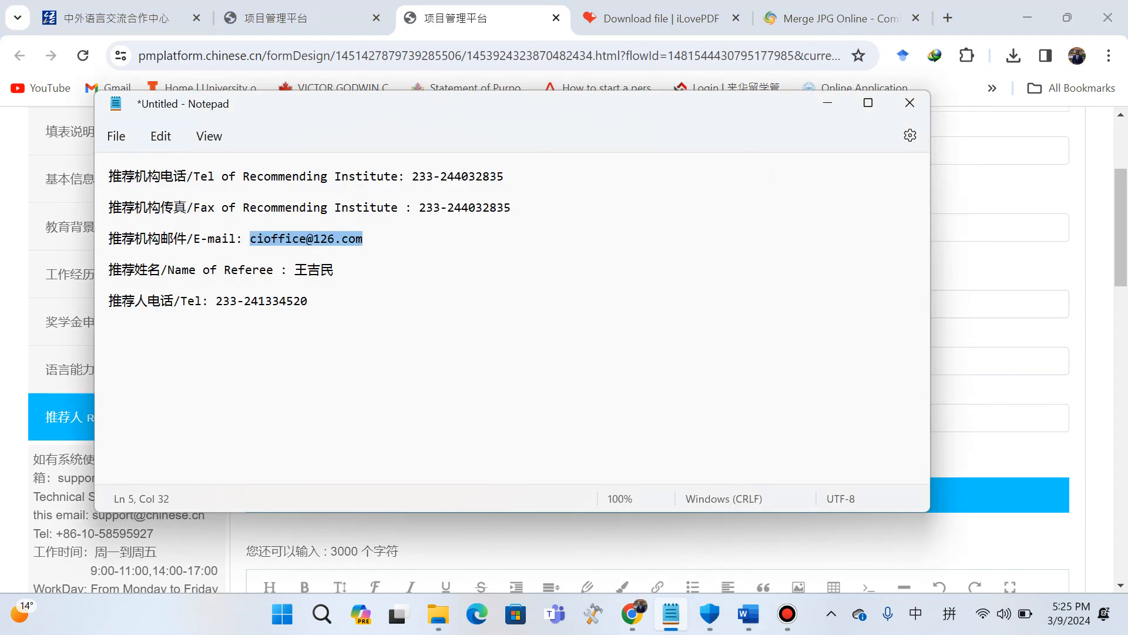
pyautogui.moveTo(294, 270); pyautogui.dragTo(334, 271)
pyautogui.hotkey('ctrl', 'c')
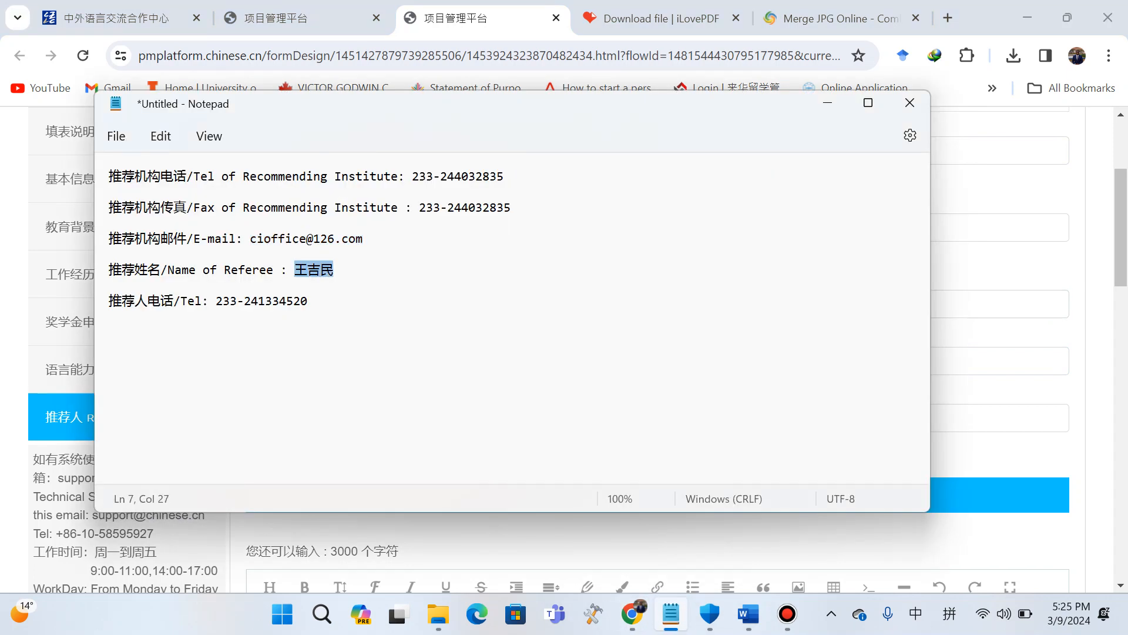
pyautogui.moveTo(964, 228); pyautogui.dragTo(586, 230)
pyautogui.click(588, 361)
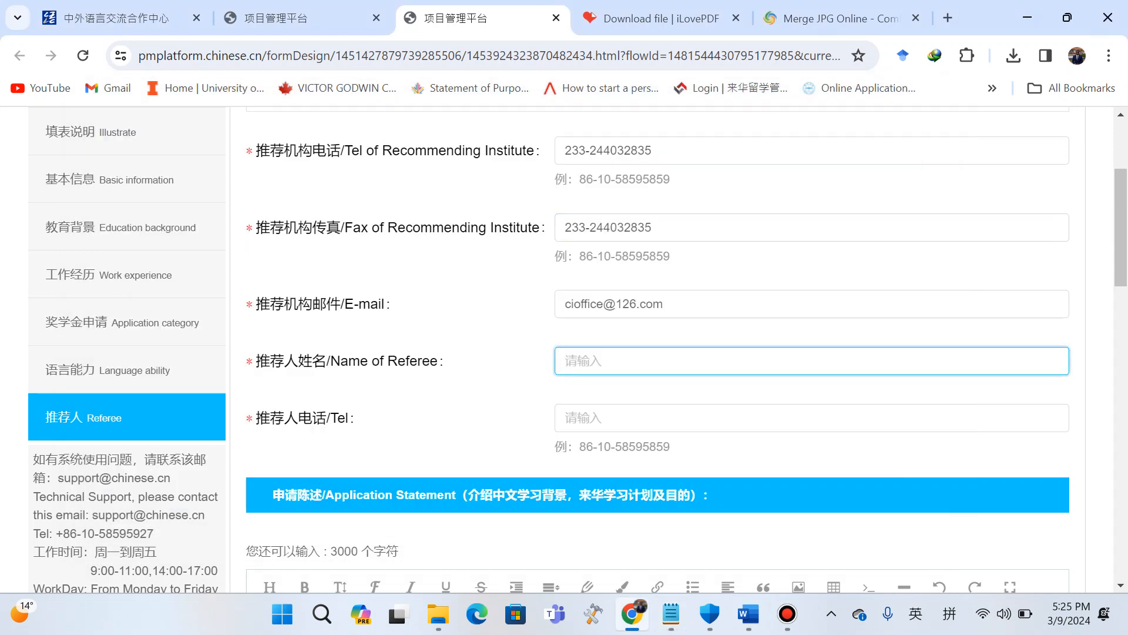
pyautogui.hotkey('ctrl', 'v')
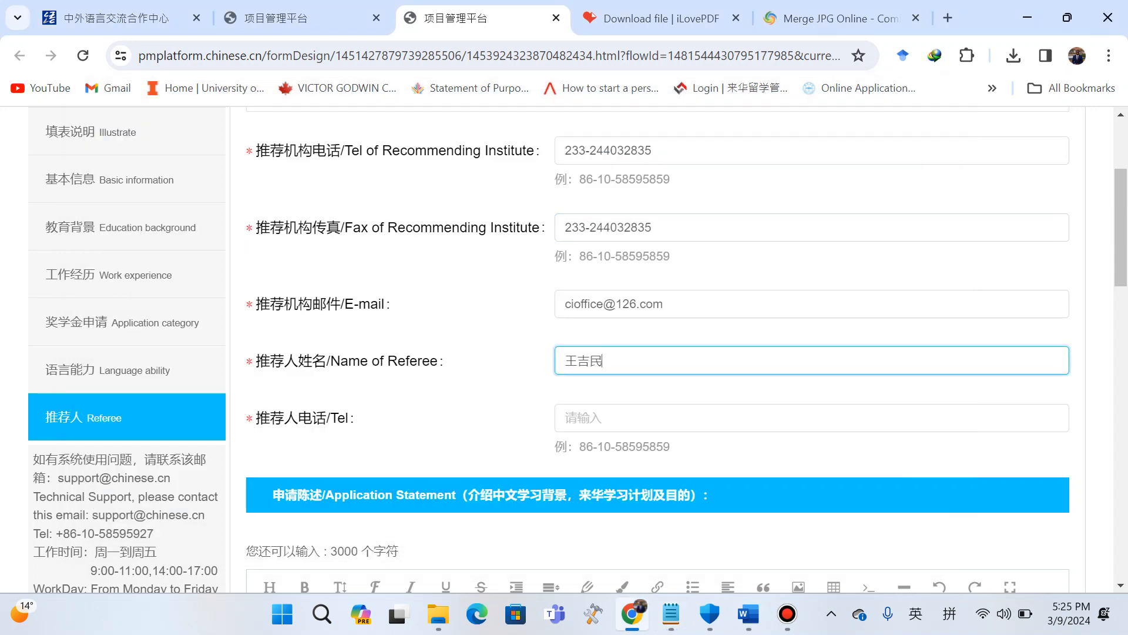
# Copy the referee's telephone number from the notes and paste it into the referee Tel field.
pyautogui.hotkey('alt', 'Tab')
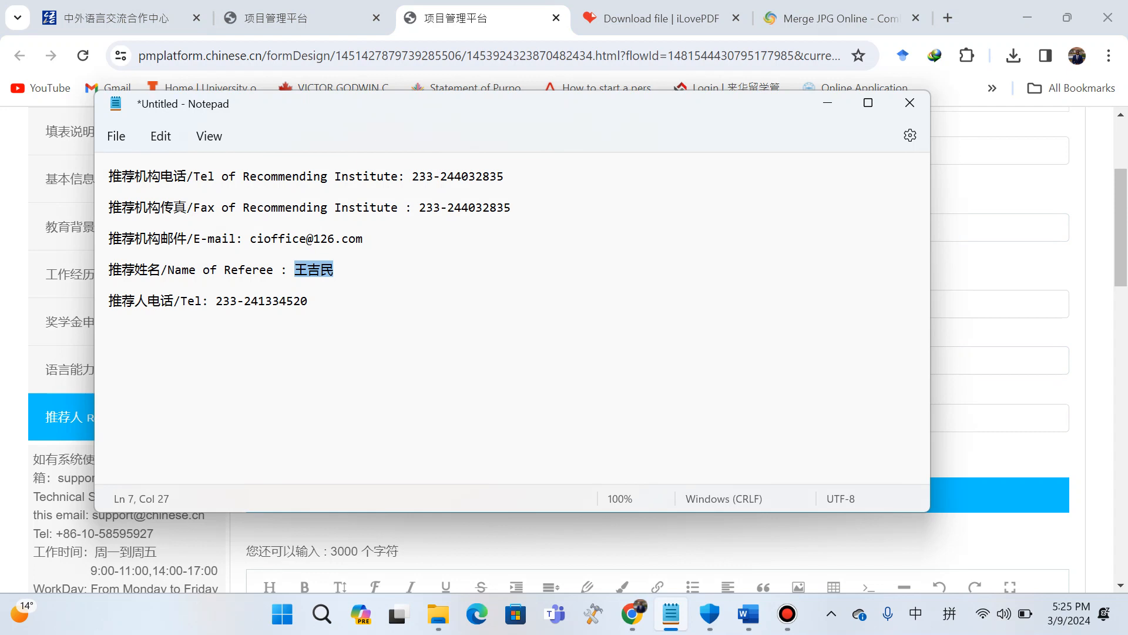
pyautogui.moveTo(216, 300); pyautogui.dragTo(307, 301)
pyautogui.hotkey('ctrl', 'c')
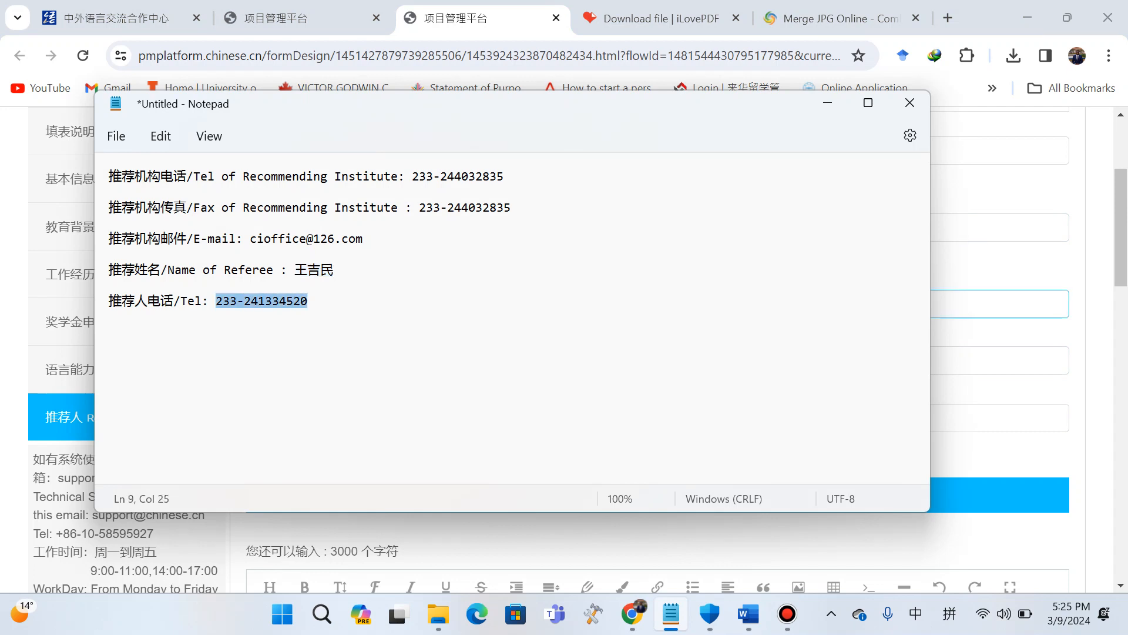
pyautogui.click(993, 304)
pyautogui.click(975, 418)
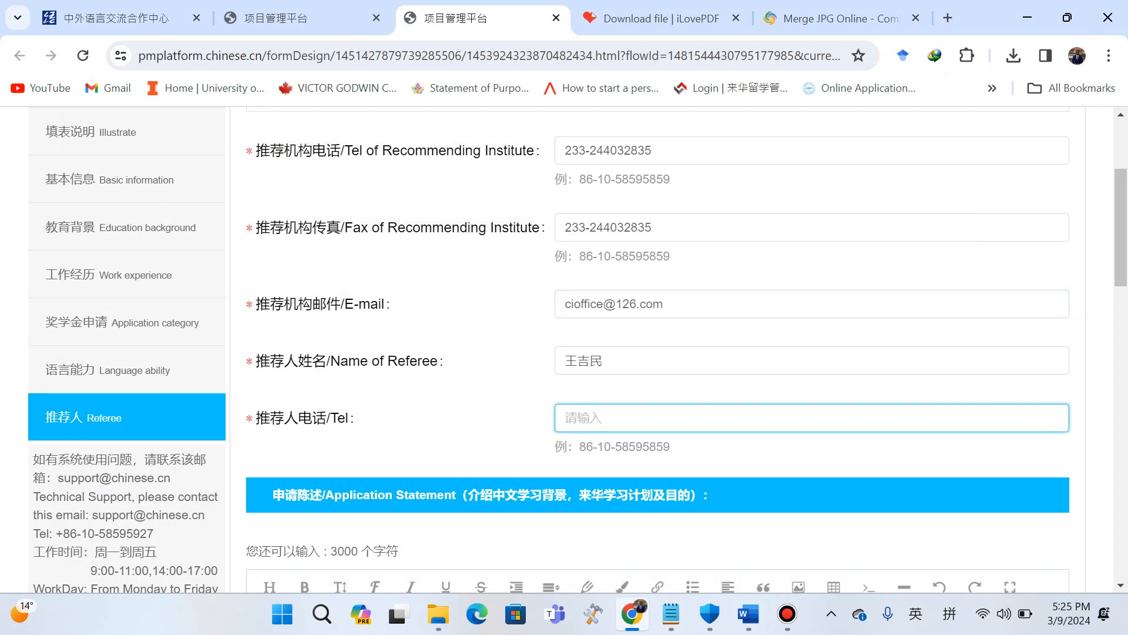
pyautogui.hotkey('ctrl', 'v')
# Open the applicant signature upload and choose image 3 from Pictures as the signature photo.
pyautogui.scroll(-5, 658, 349)
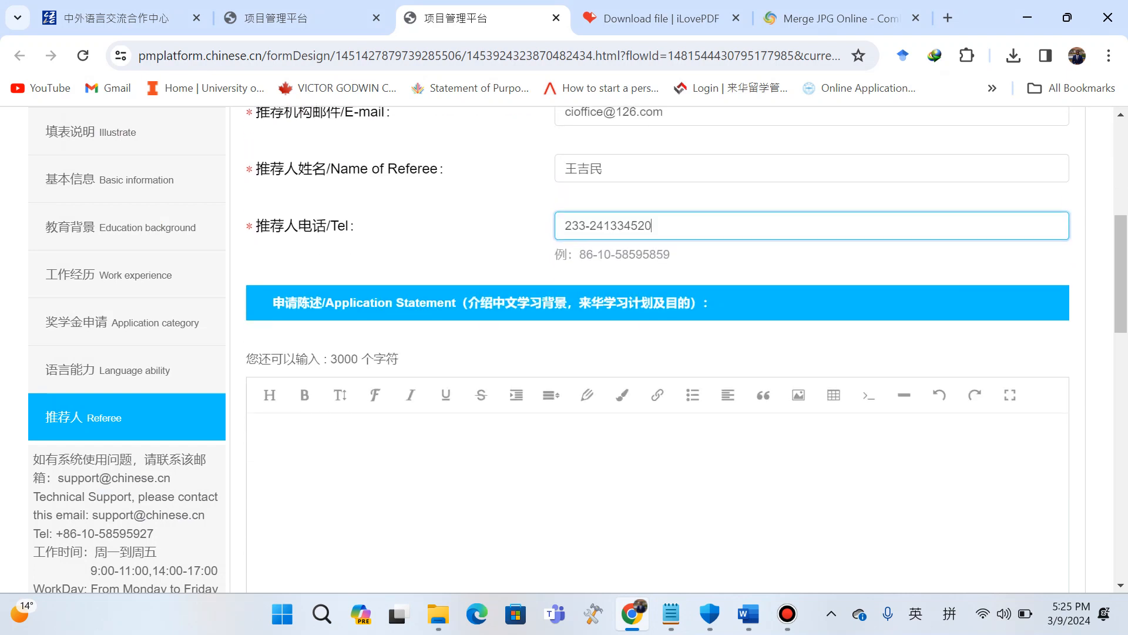
pyautogui.click(256, 287)
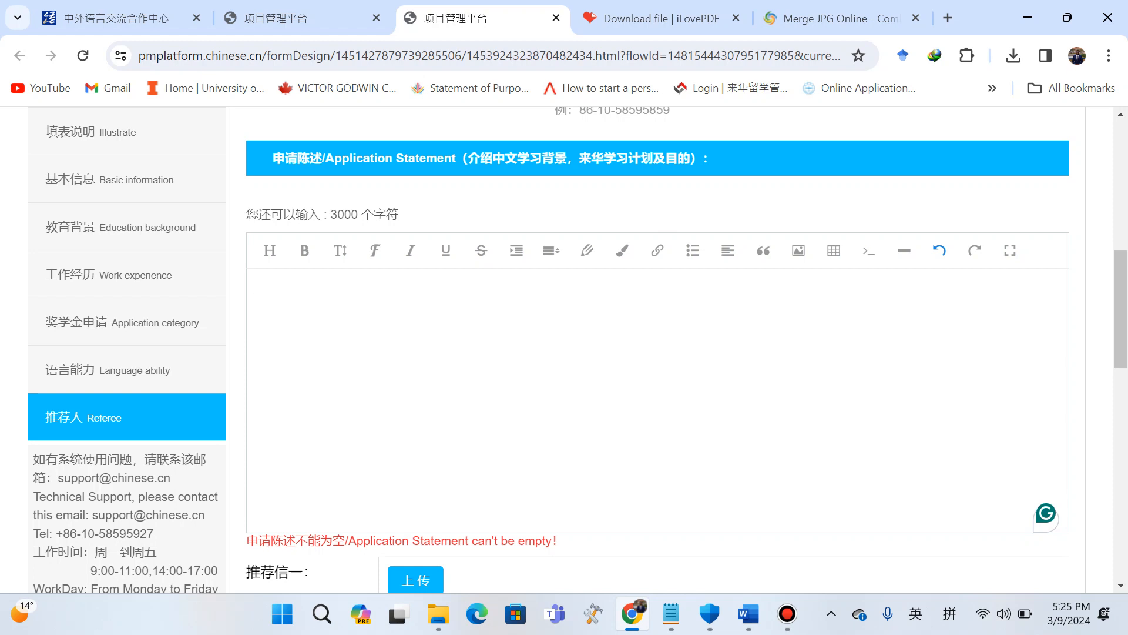
pyautogui.scroll(-4, 657, 352)
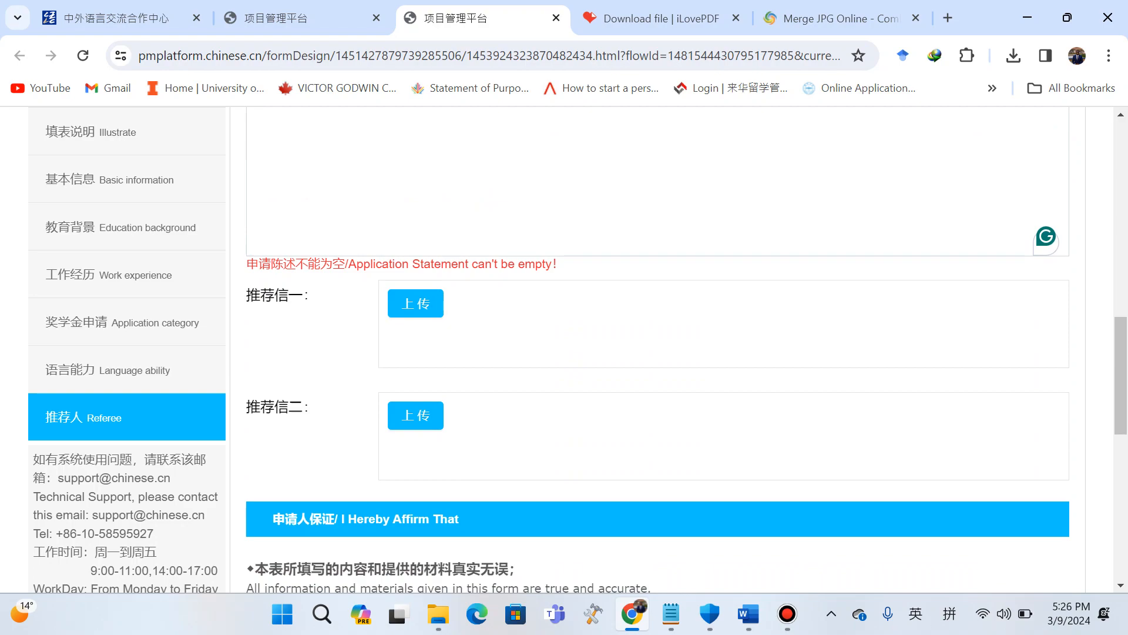
pyautogui.scroll(-8, 658, 353)
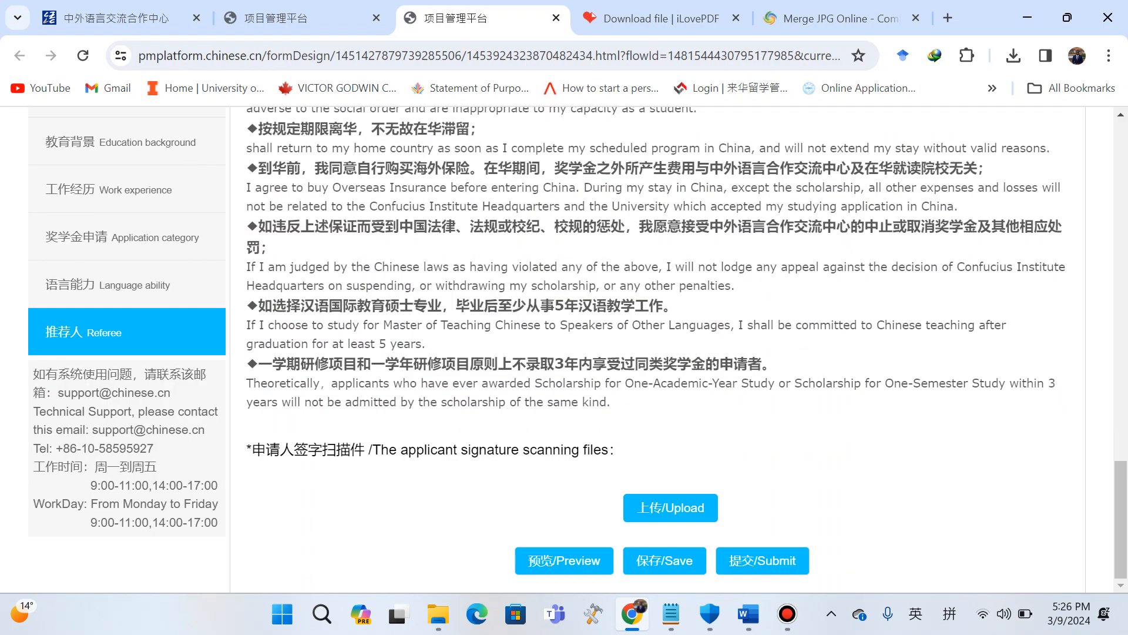
pyautogui.click(671, 507)
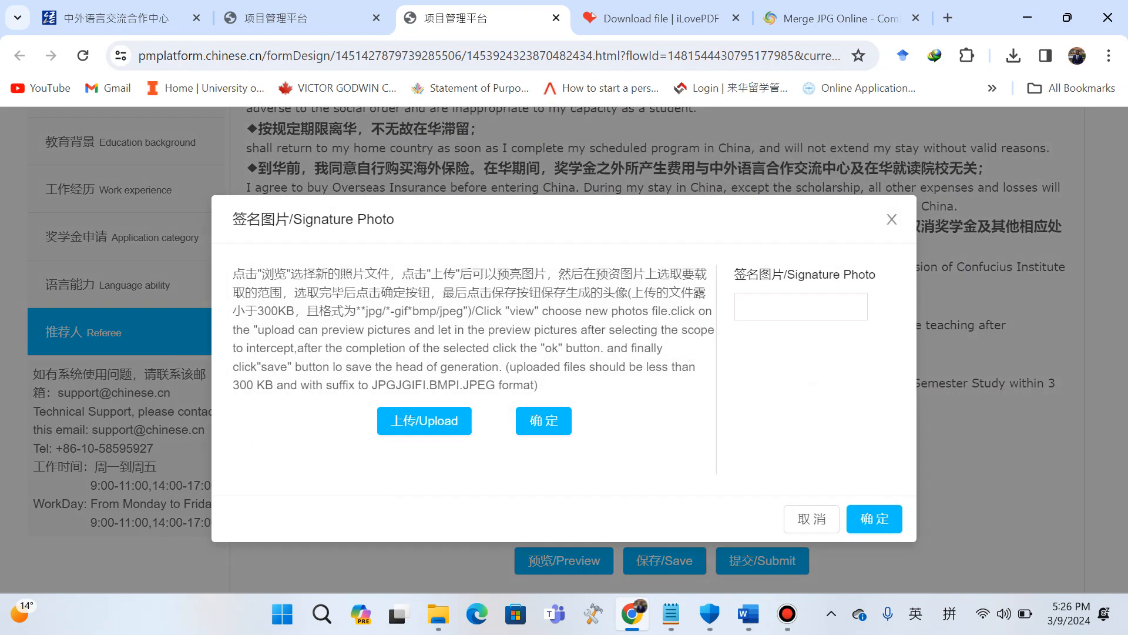
pyautogui.click(425, 421)
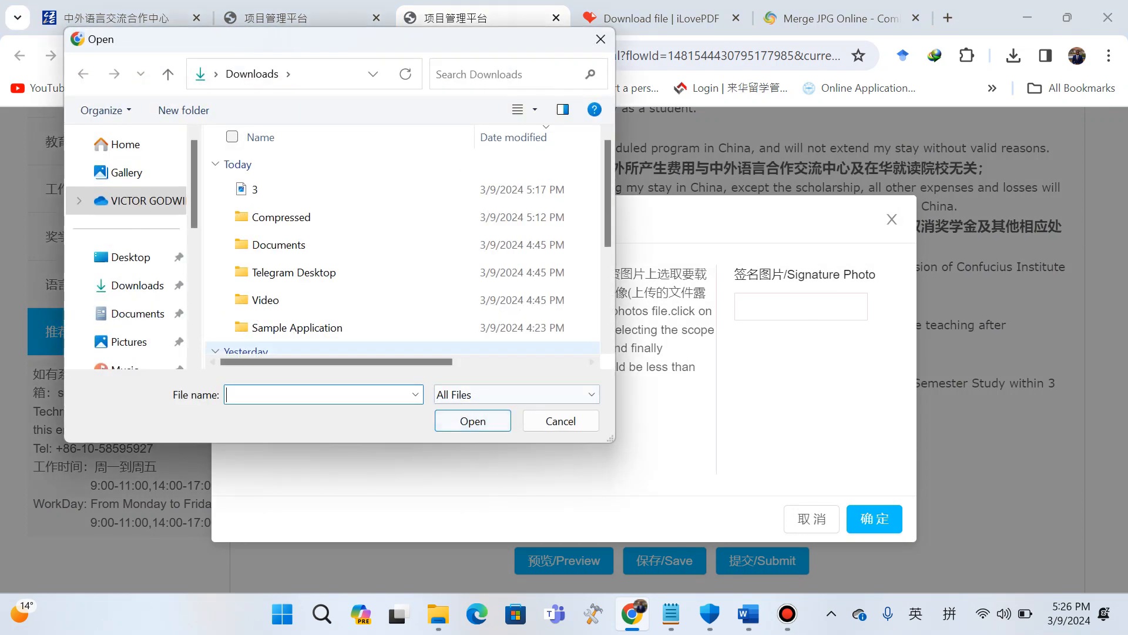
pyautogui.click(130, 342)
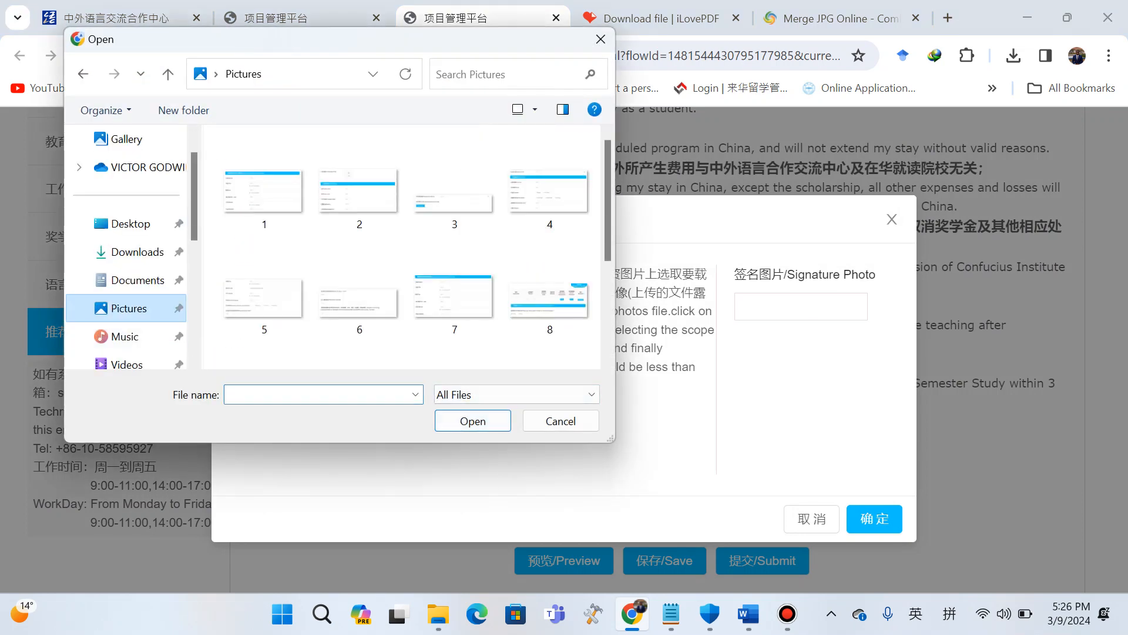
pyautogui.click(454, 182)
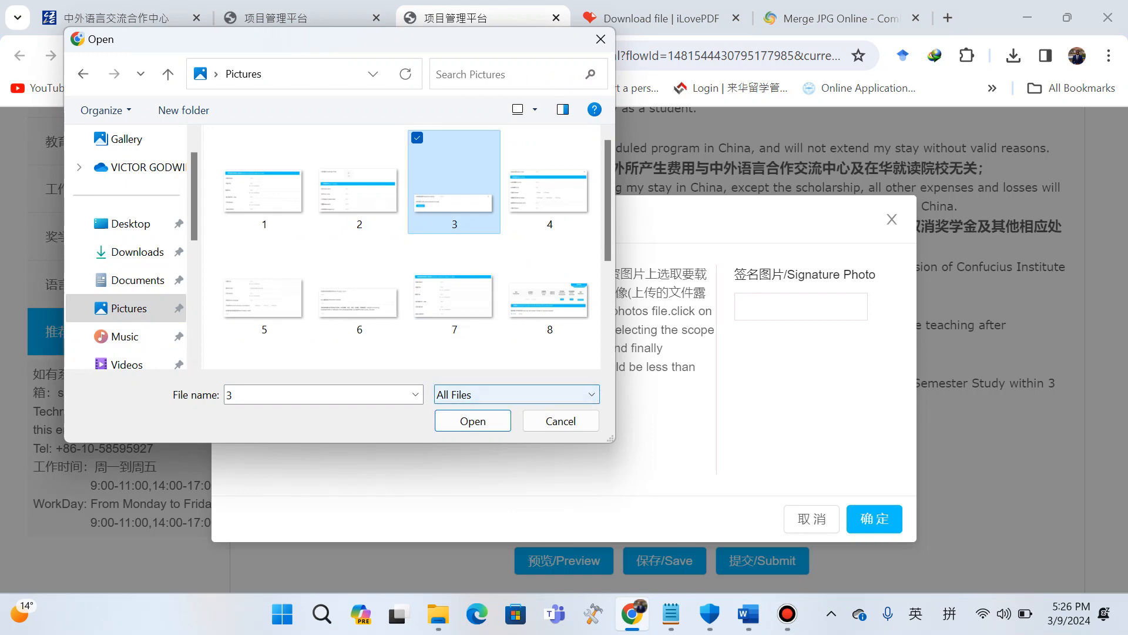
pyautogui.click(473, 421)
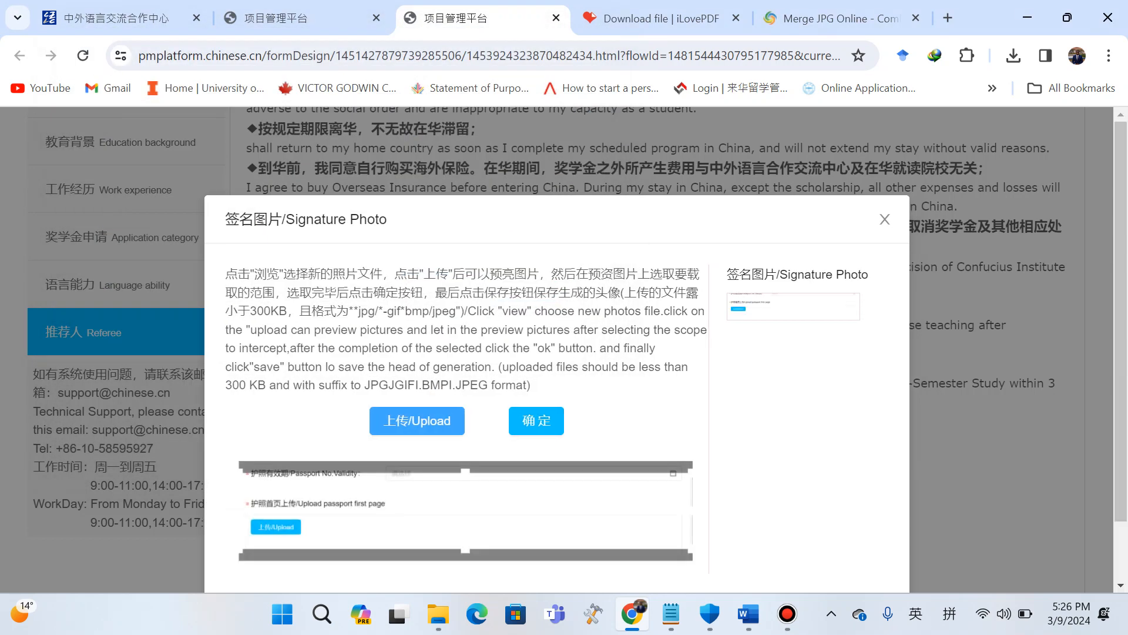
# Adjust the crop area on the signature photo and confirm it.
pyautogui.scroll(-2, 557, 376)
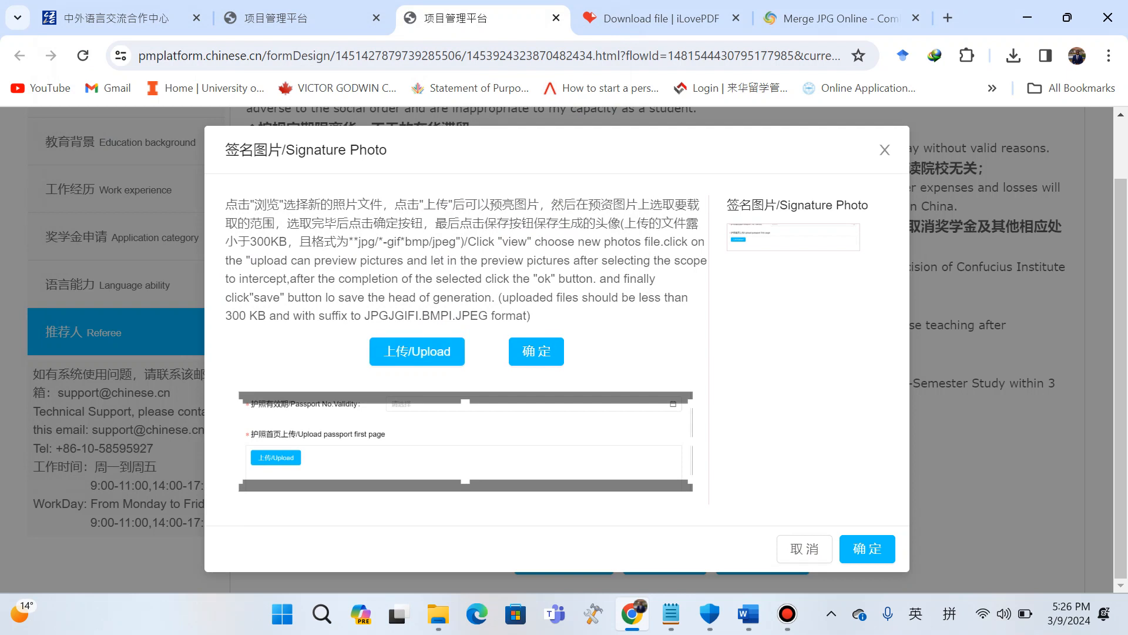
pyautogui.moveTo(691, 481); pyautogui.dragTo(556, 457)
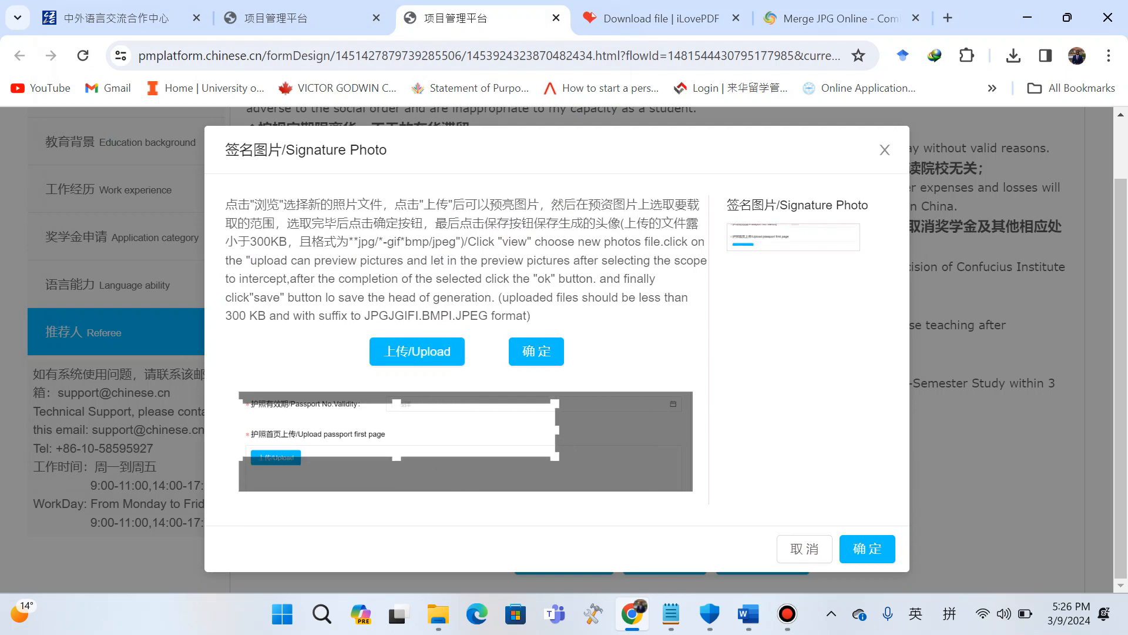
pyautogui.moveTo(242, 458); pyautogui.dragTo(320, 443)
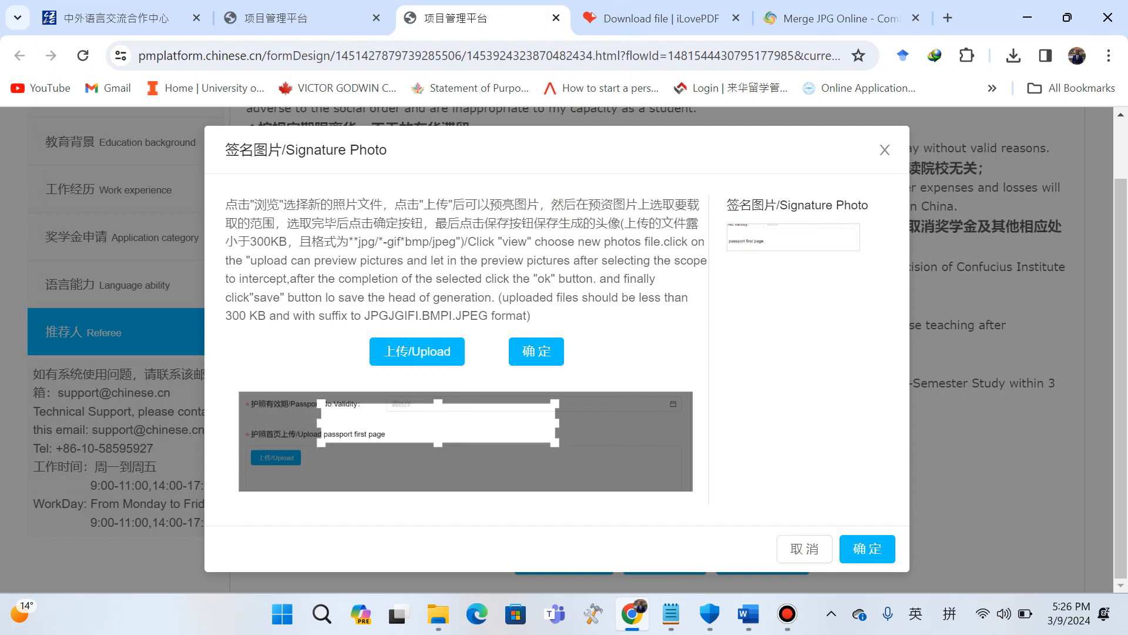
pyautogui.moveTo(438, 423); pyautogui.dragTo(502, 438)
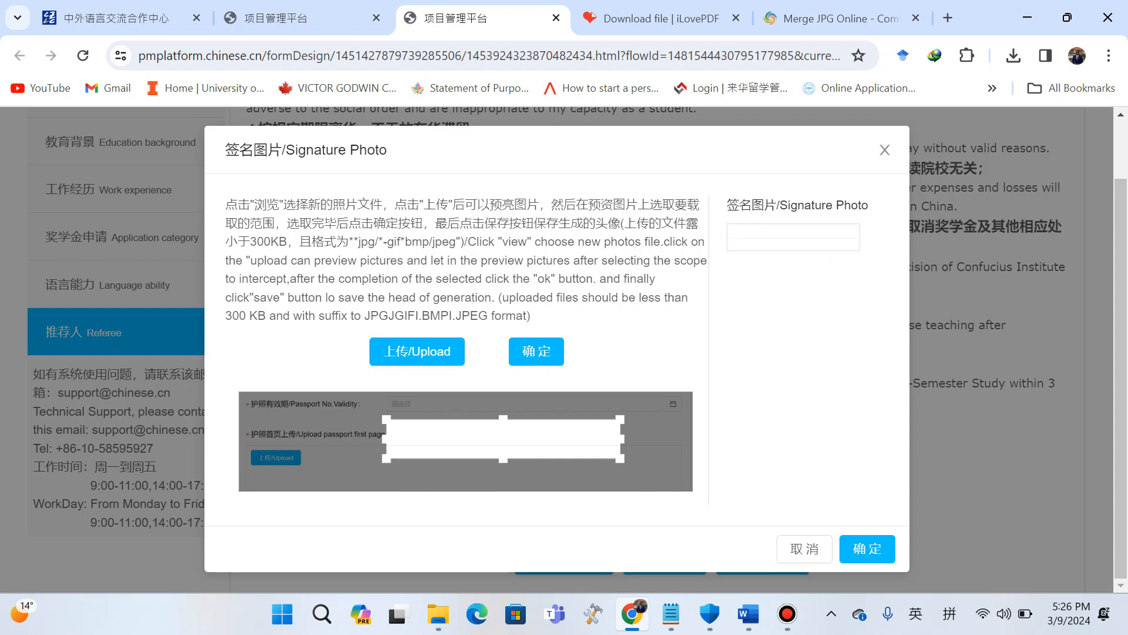
pyautogui.click(868, 549)
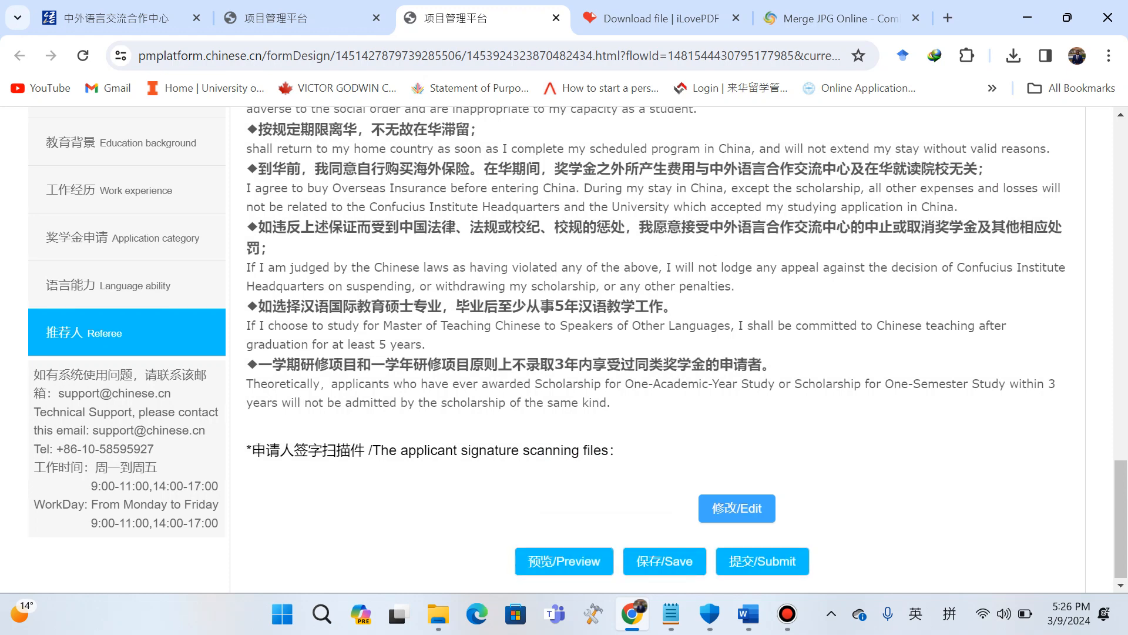
# Review the referee page entries, from the recommendation letter and institute details down to the applicant signature section.
pyautogui.scroll(16, 565, 561)
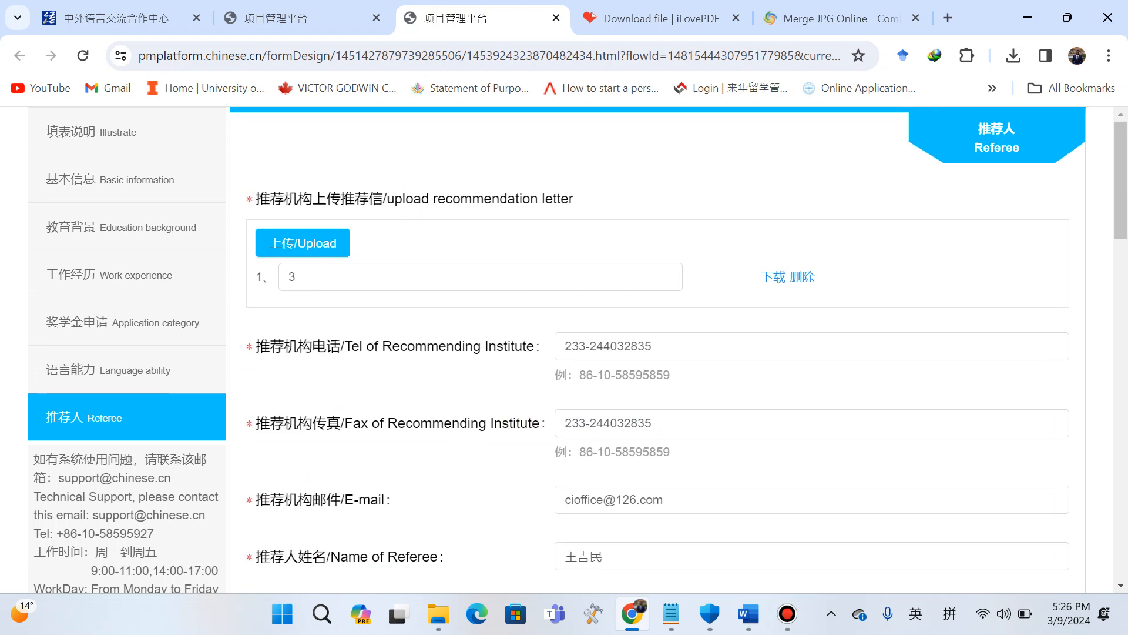
pyautogui.scroll(-1, 675, 352)
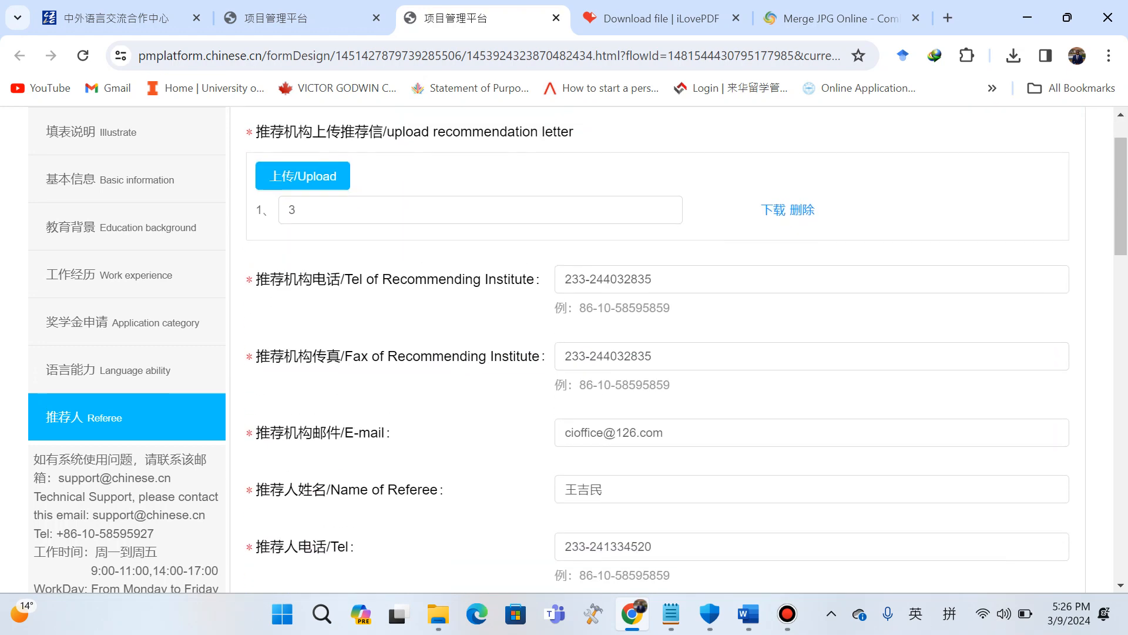
pyautogui.scroll(1, 676, 352)
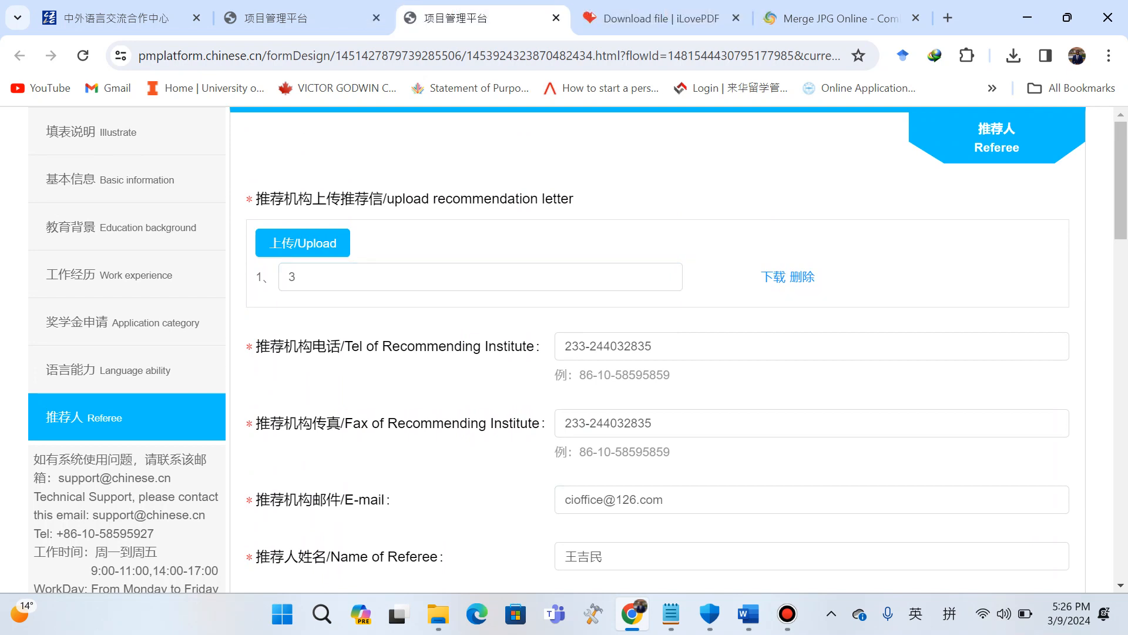
pyautogui.scroll(-3, 810, 423)
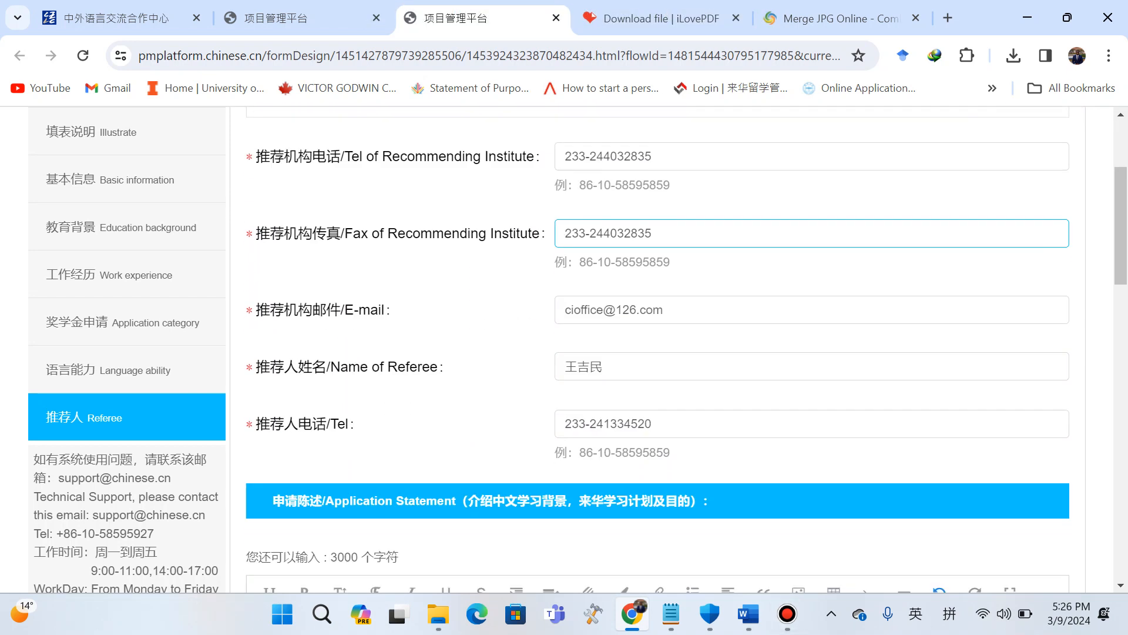
pyautogui.scroll(-7, 657, 349)
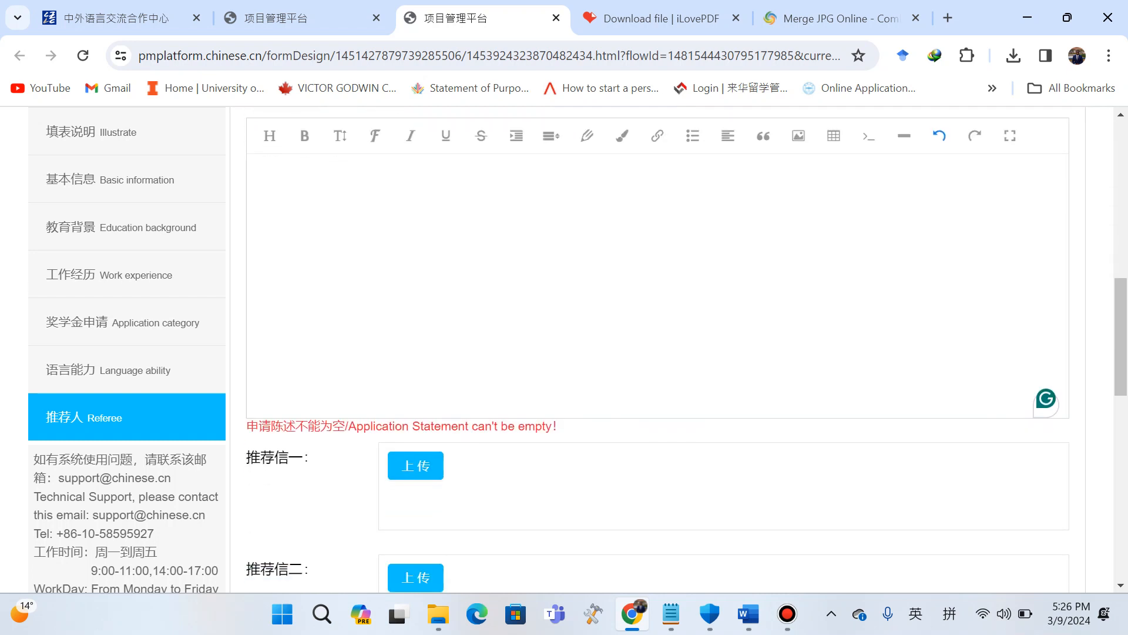
pyautogui.scroll(-12, 657, 349)
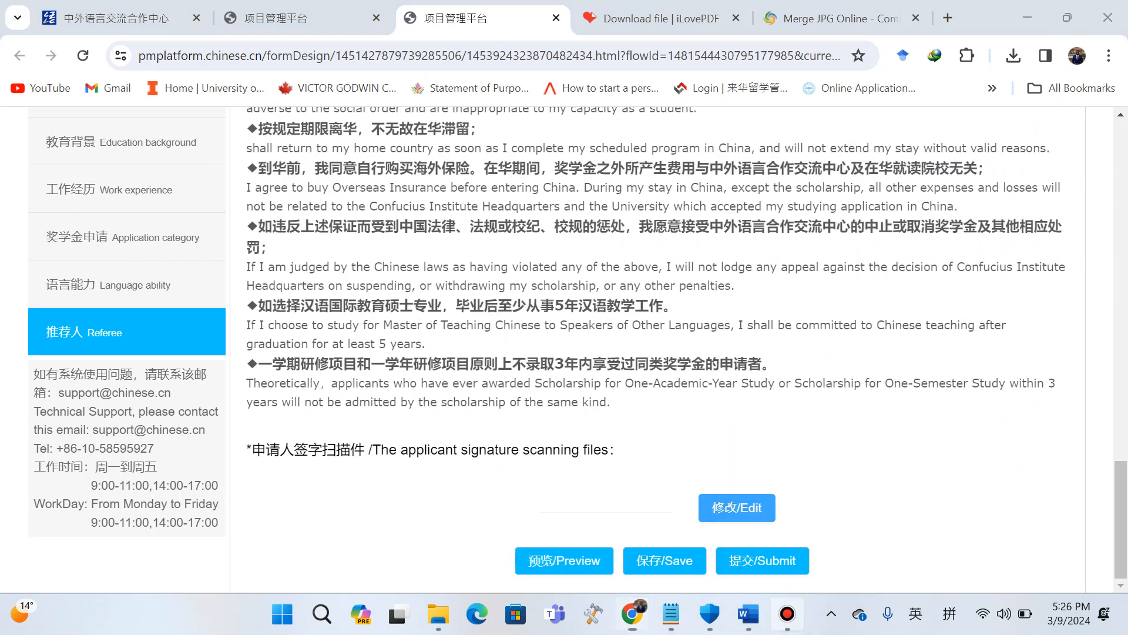
pyautogui.click(787, 613)
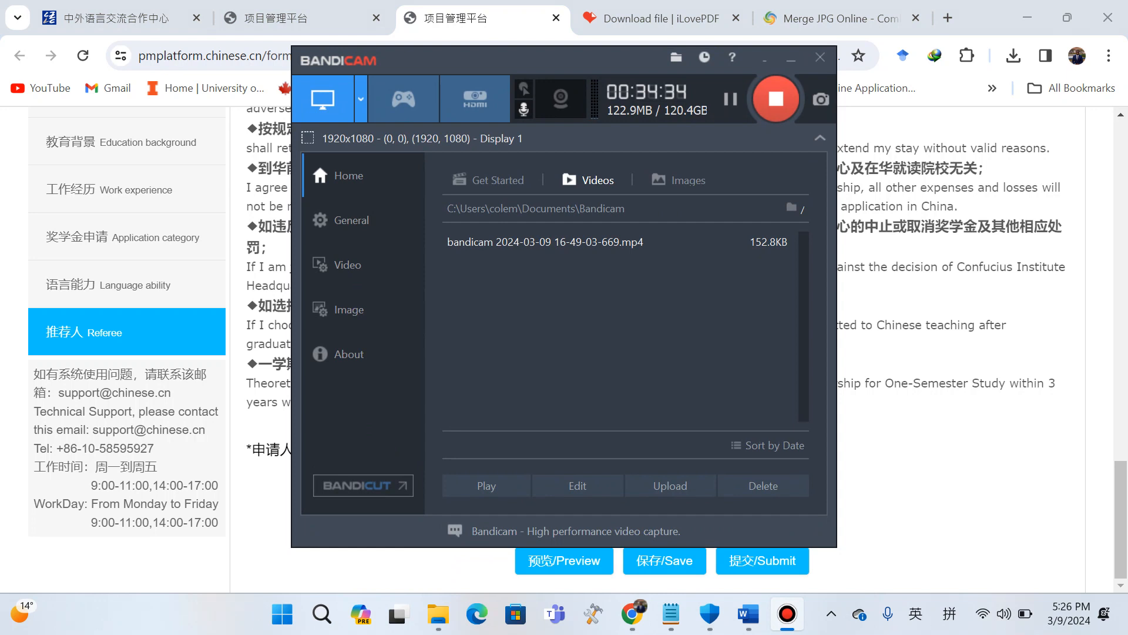